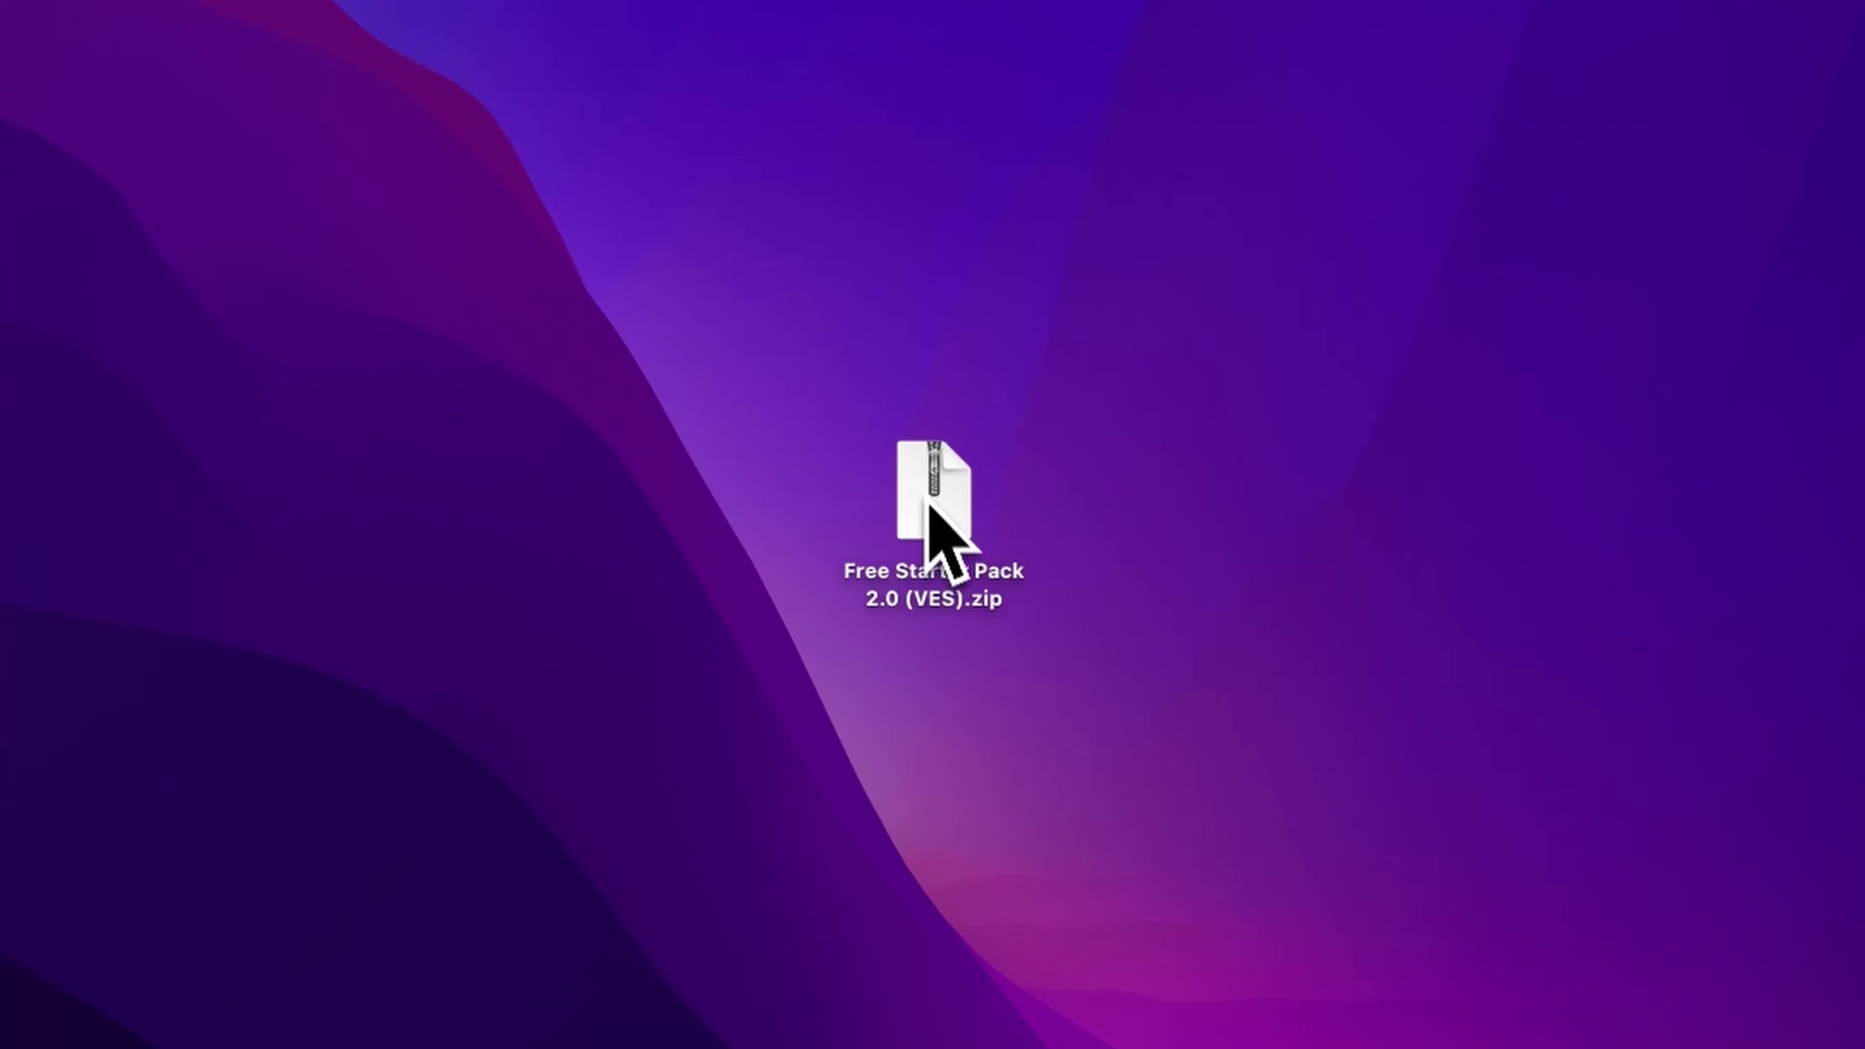
Step: Unzip the Free Starter Pack 2.0 archive and look over its Licence, instructions and DRFX files
click(933, 521)
double_click(932, 517)
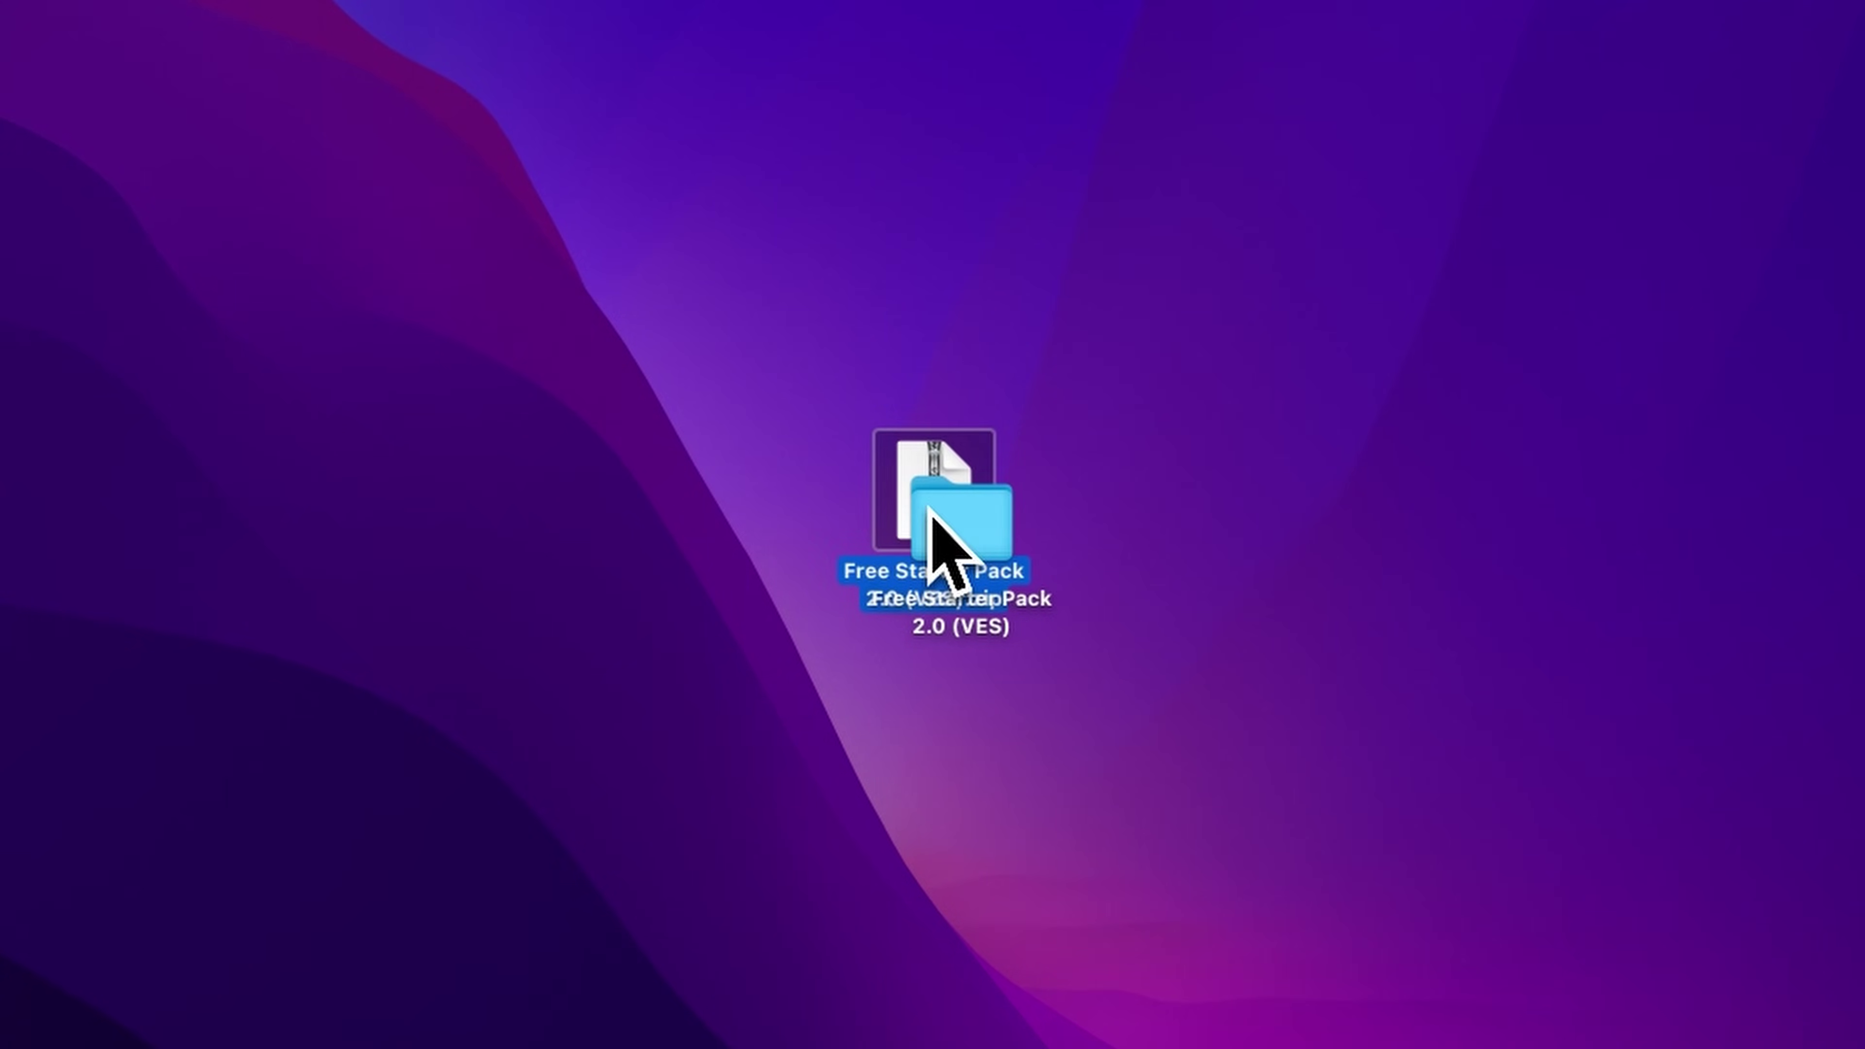
double_click(961, 531)
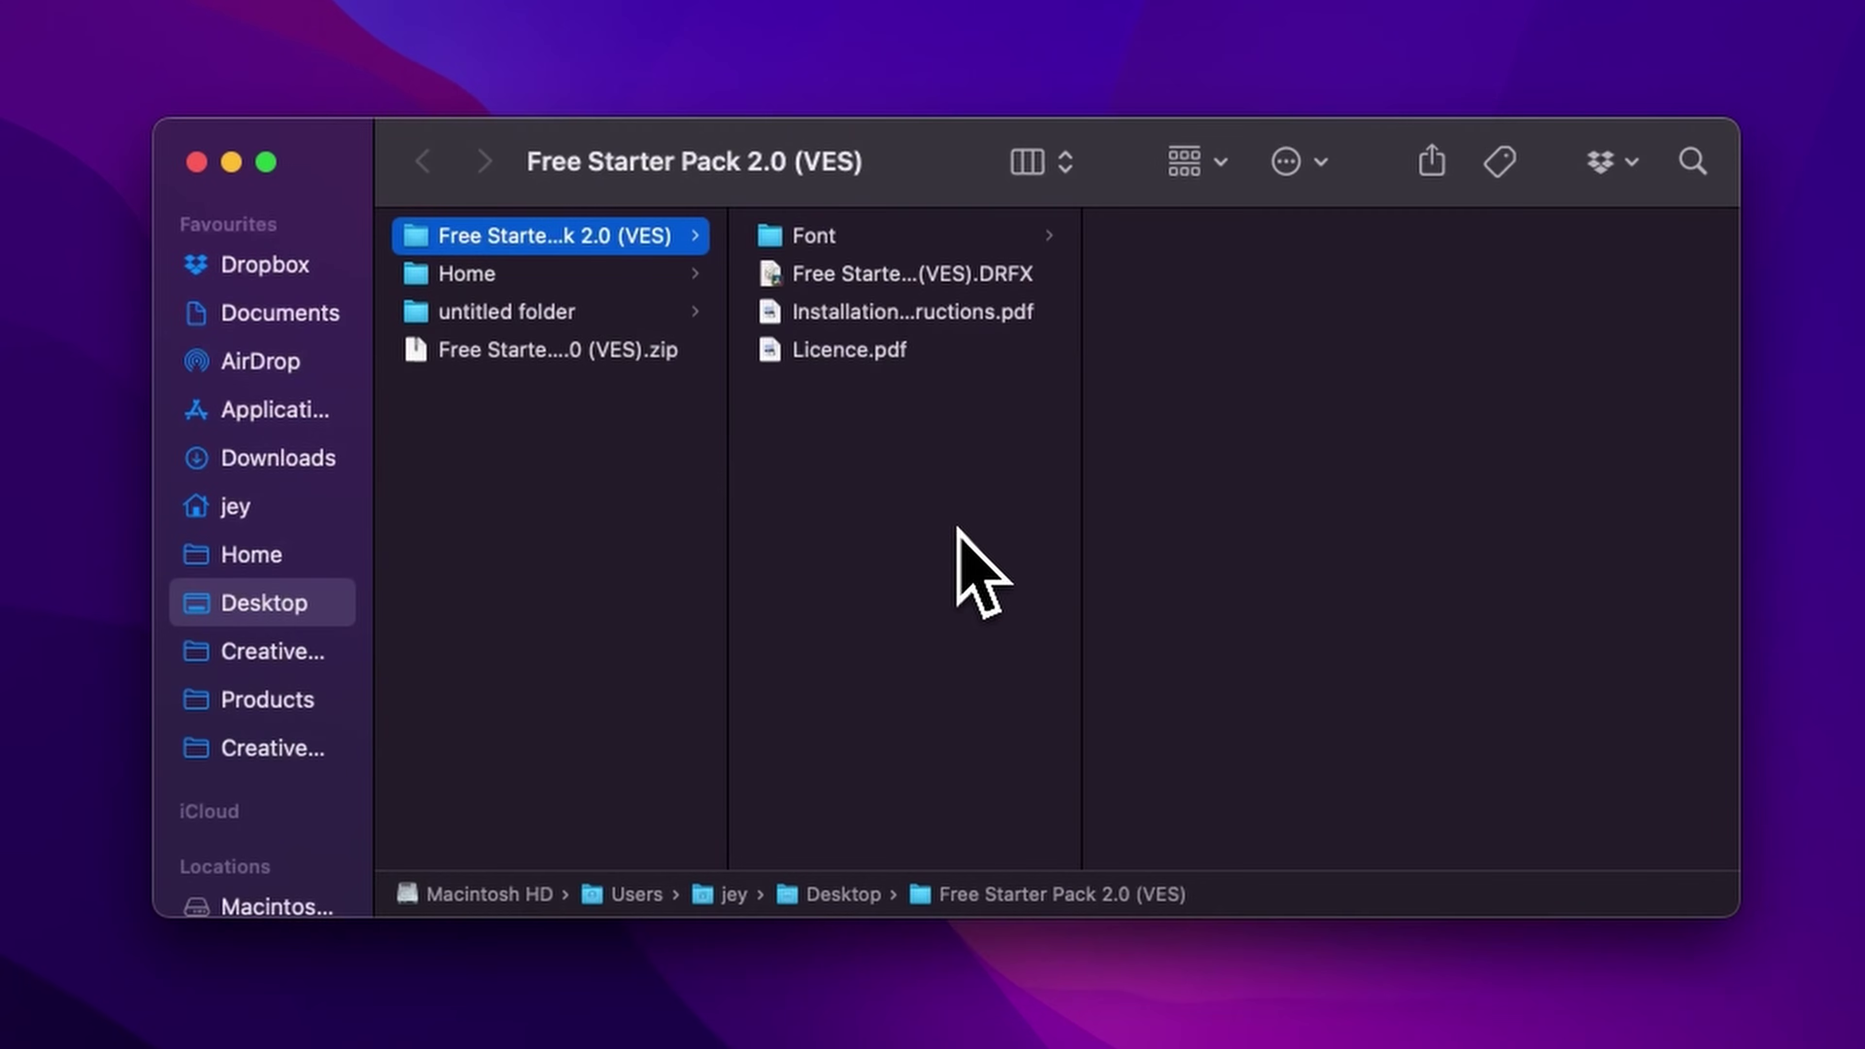
click(873, 352)
click(872, 311)
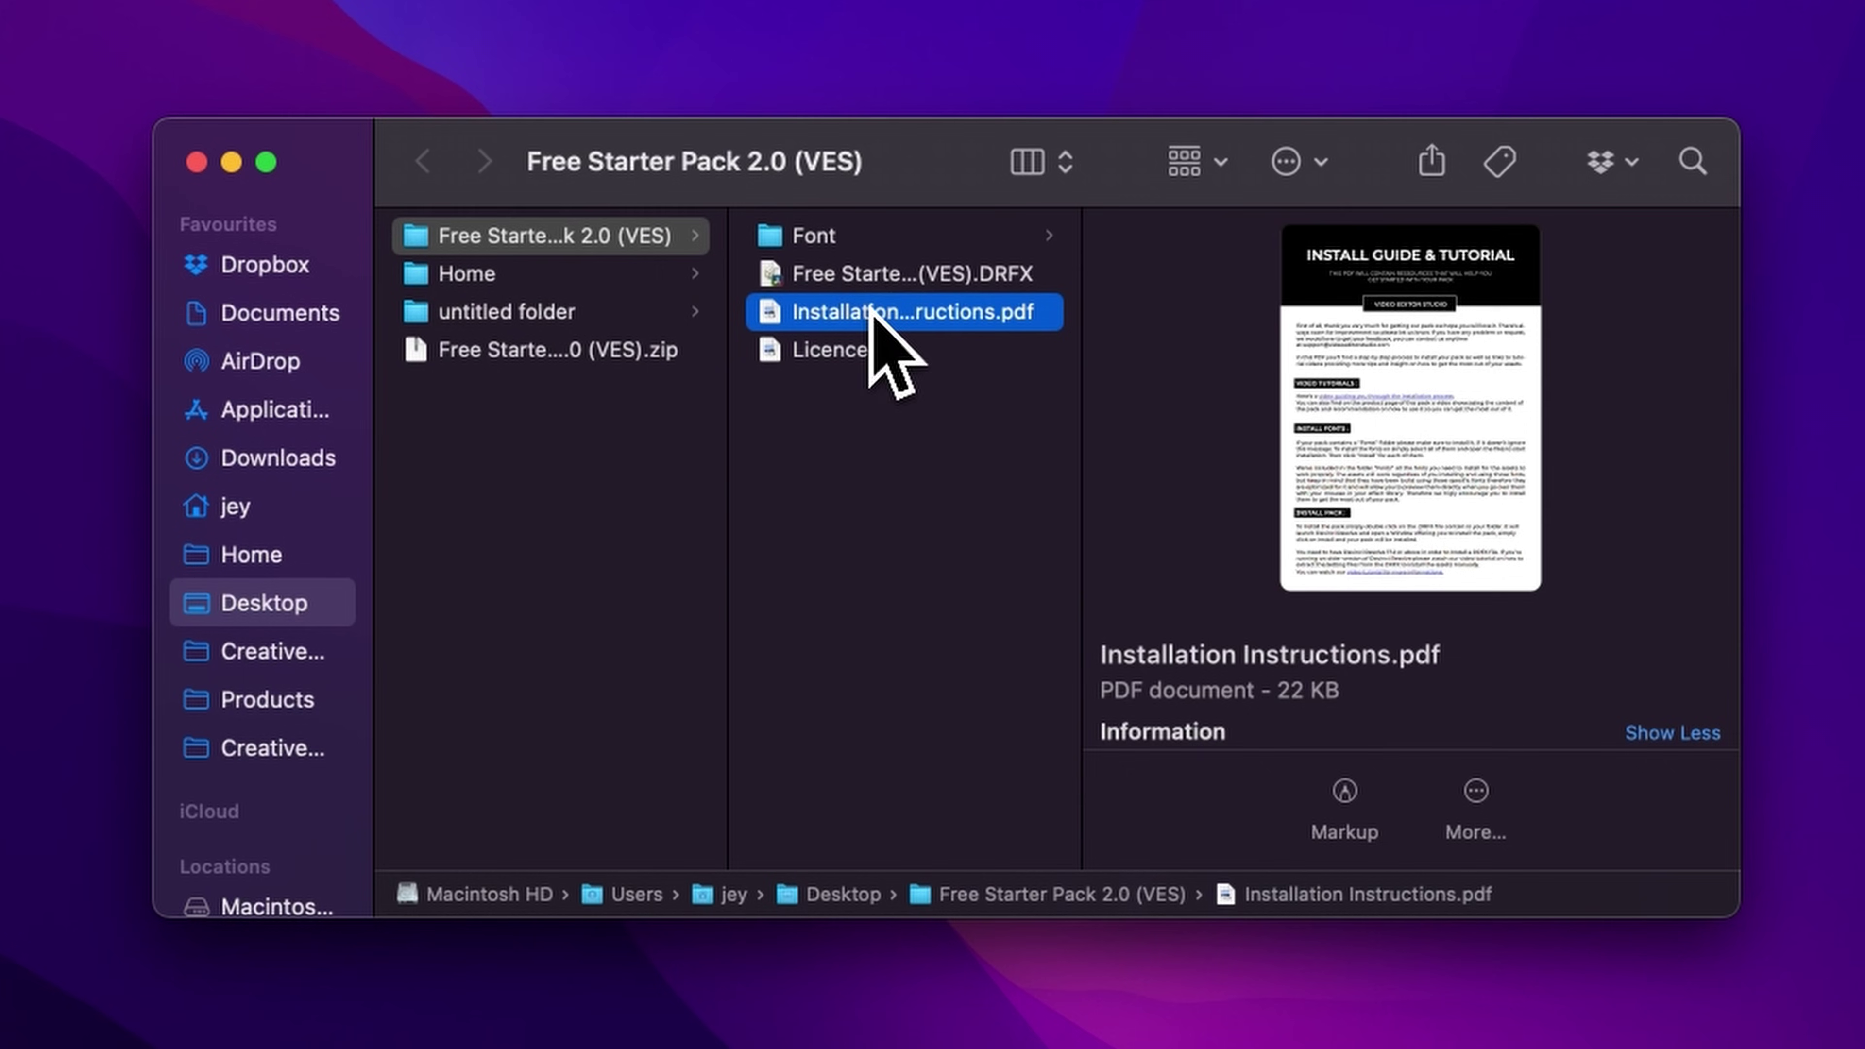
click(873, 276)
Step: Open the Font folder and select all 66 Poppins font files
click(873, 236)
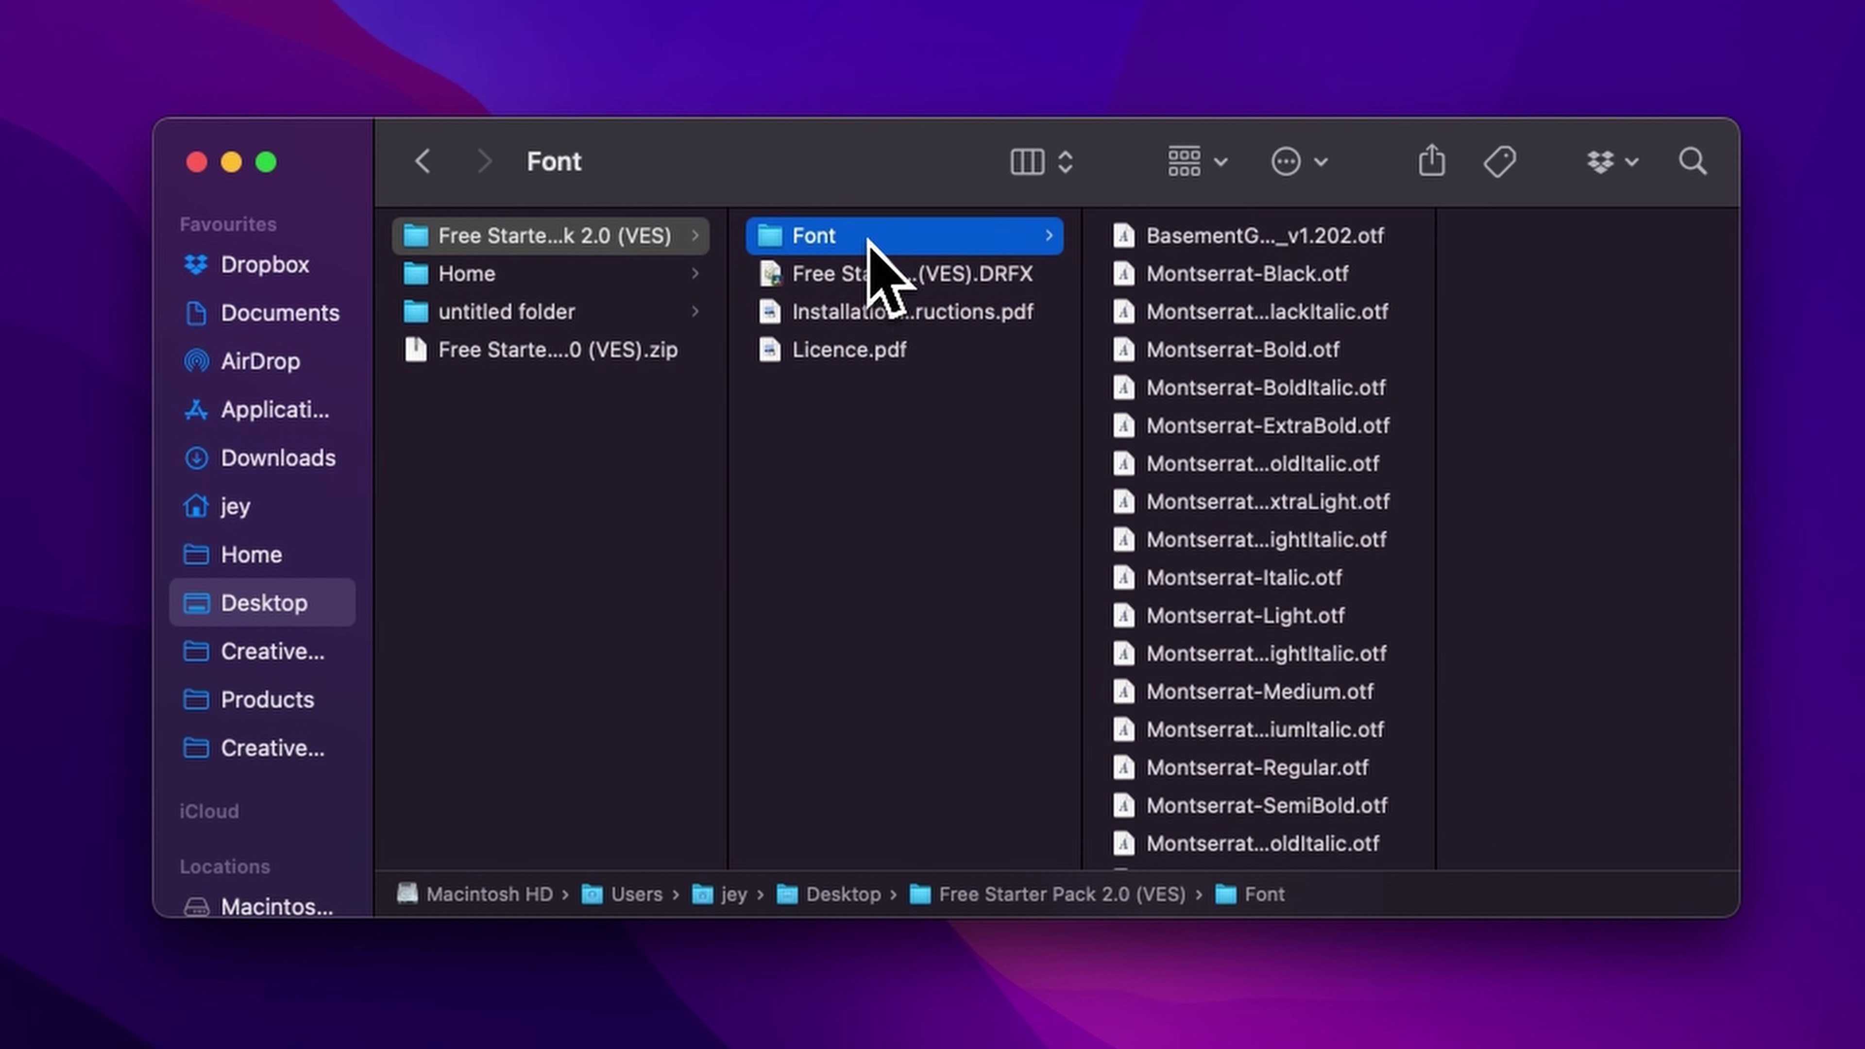
click(1205, 236)
scroll(1183, 356, down, 10)
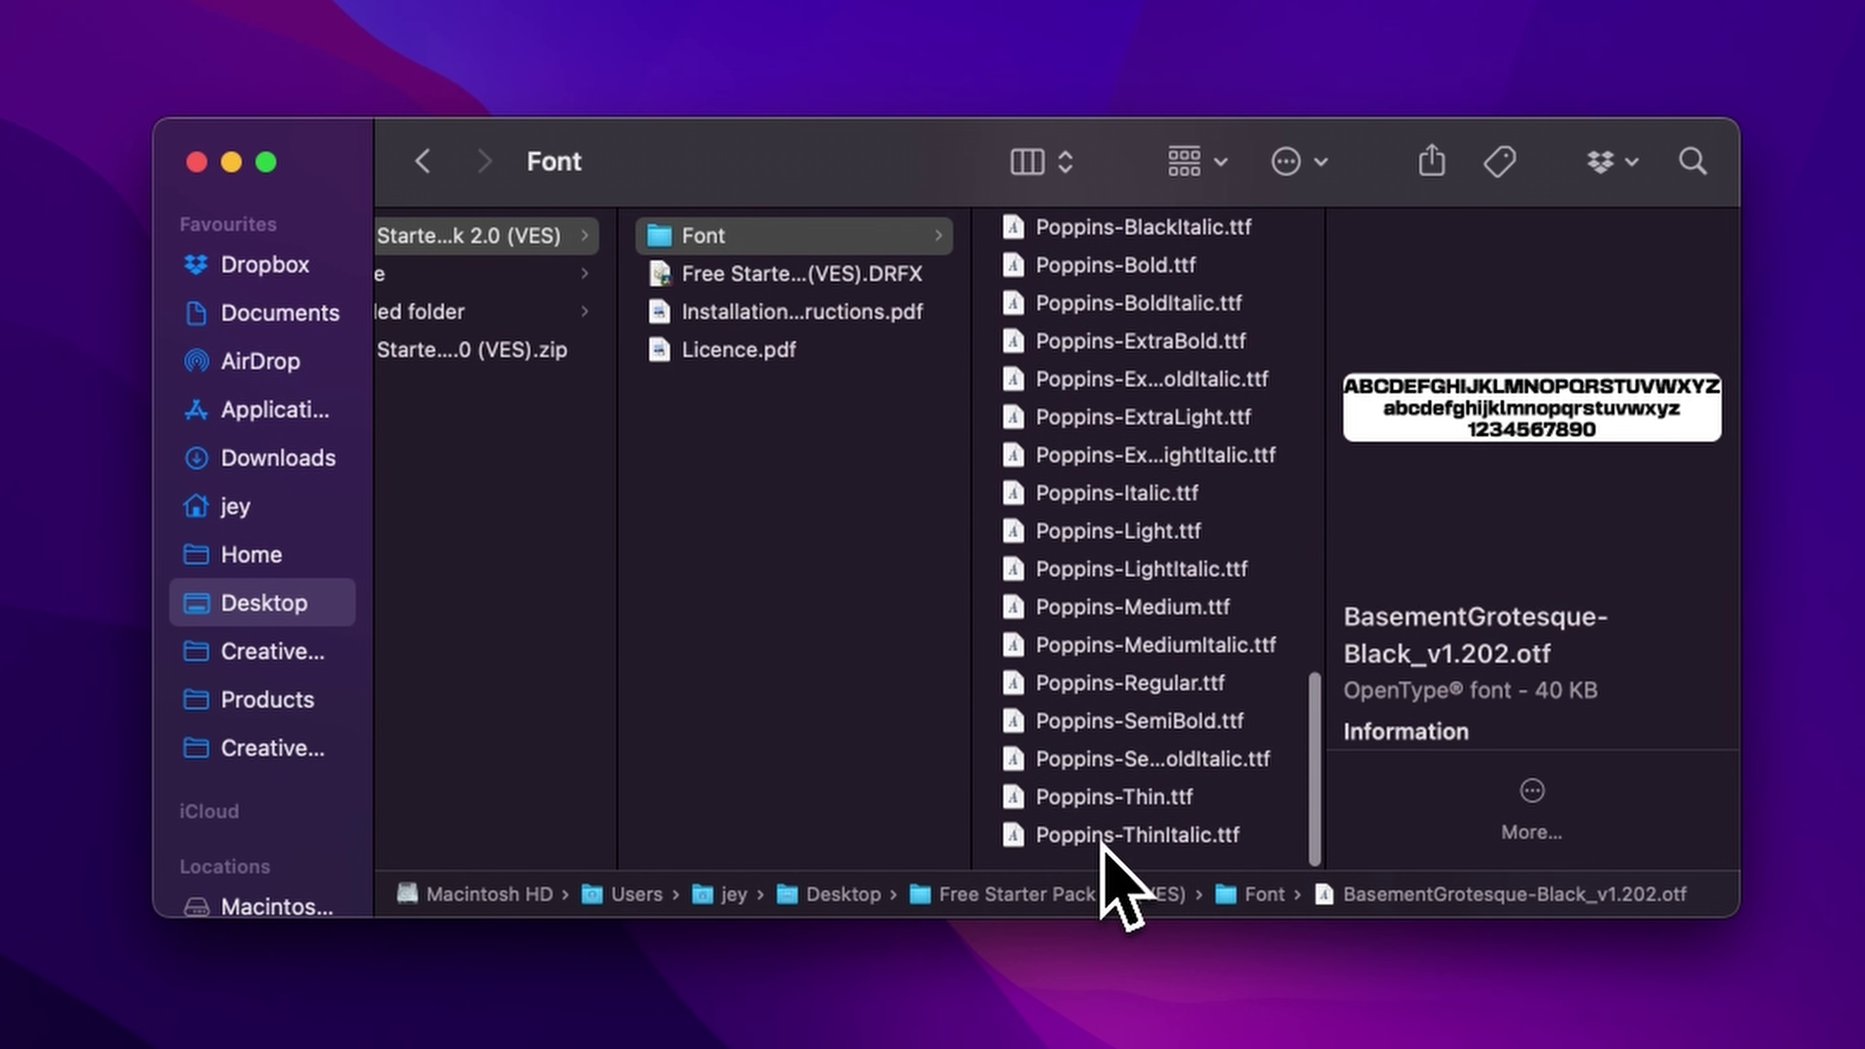
key(super+a)
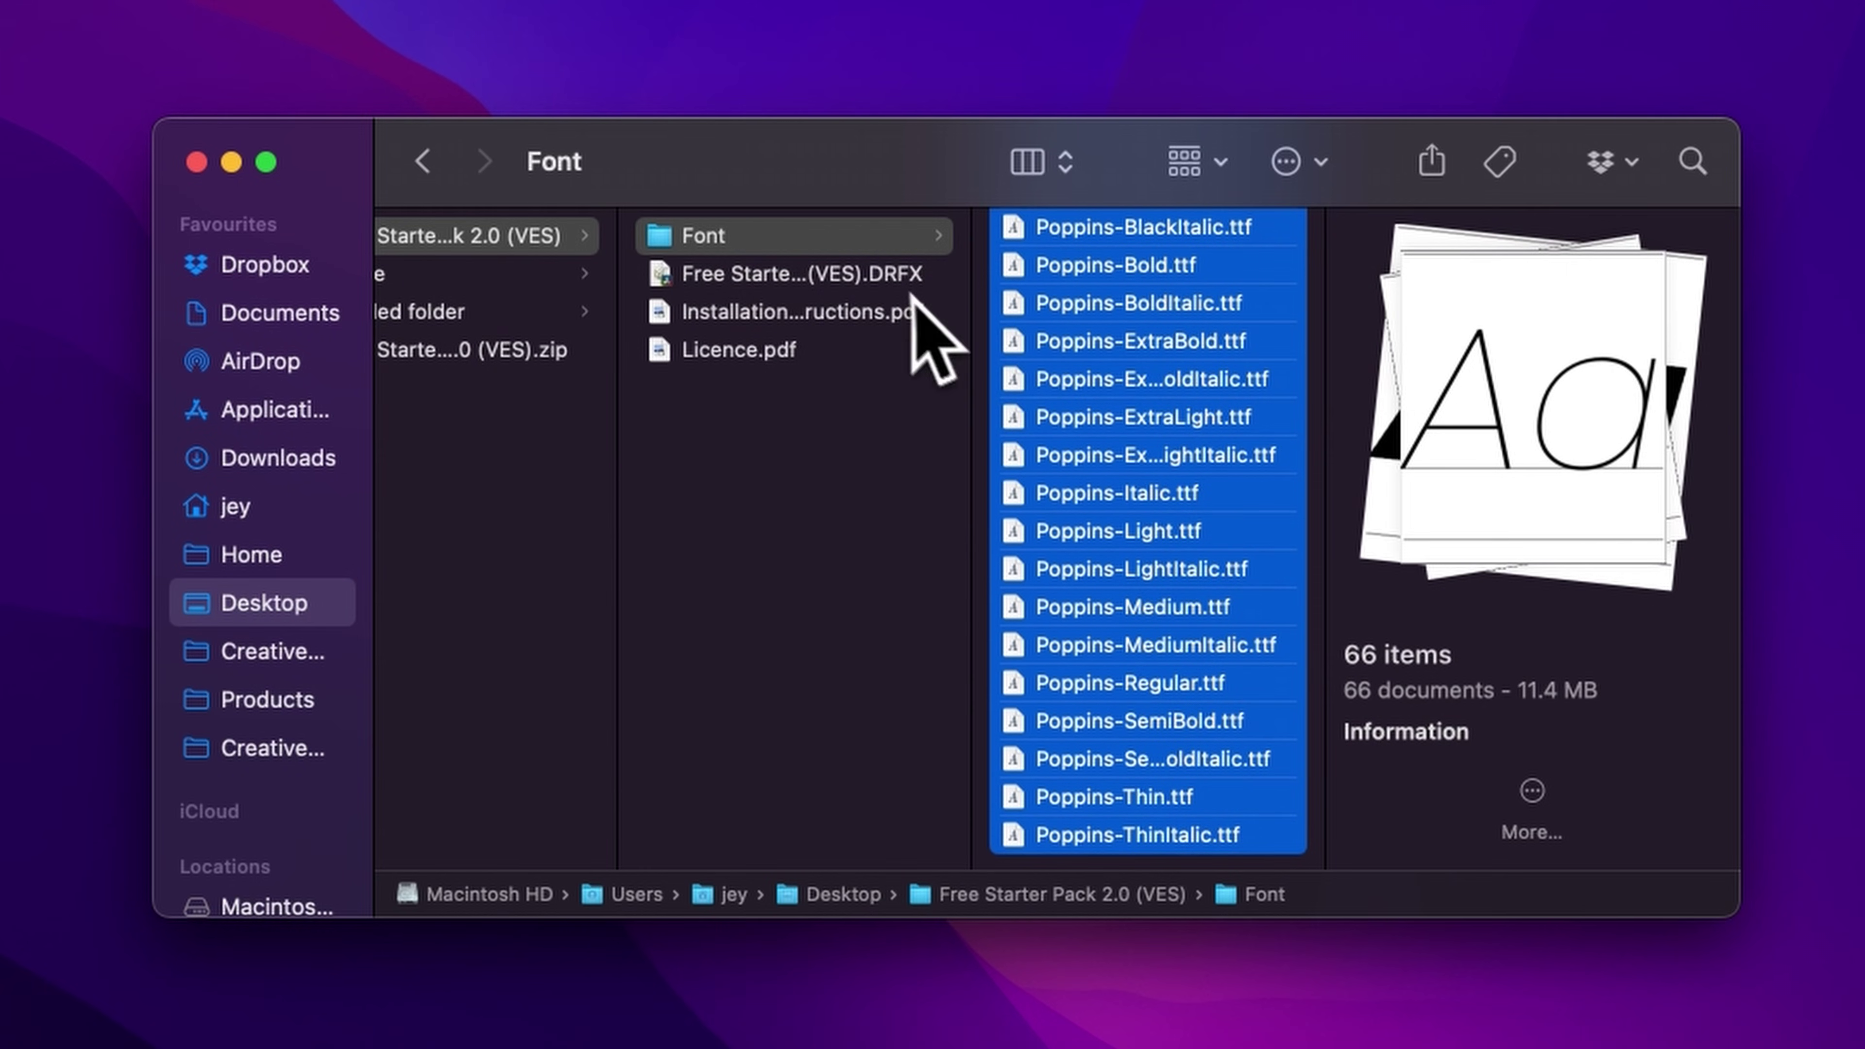
Step: Install the Free Starter Pack 2.0 DRFX bundle into Resolve, overwriting the existing copy
double_click(880, 275)
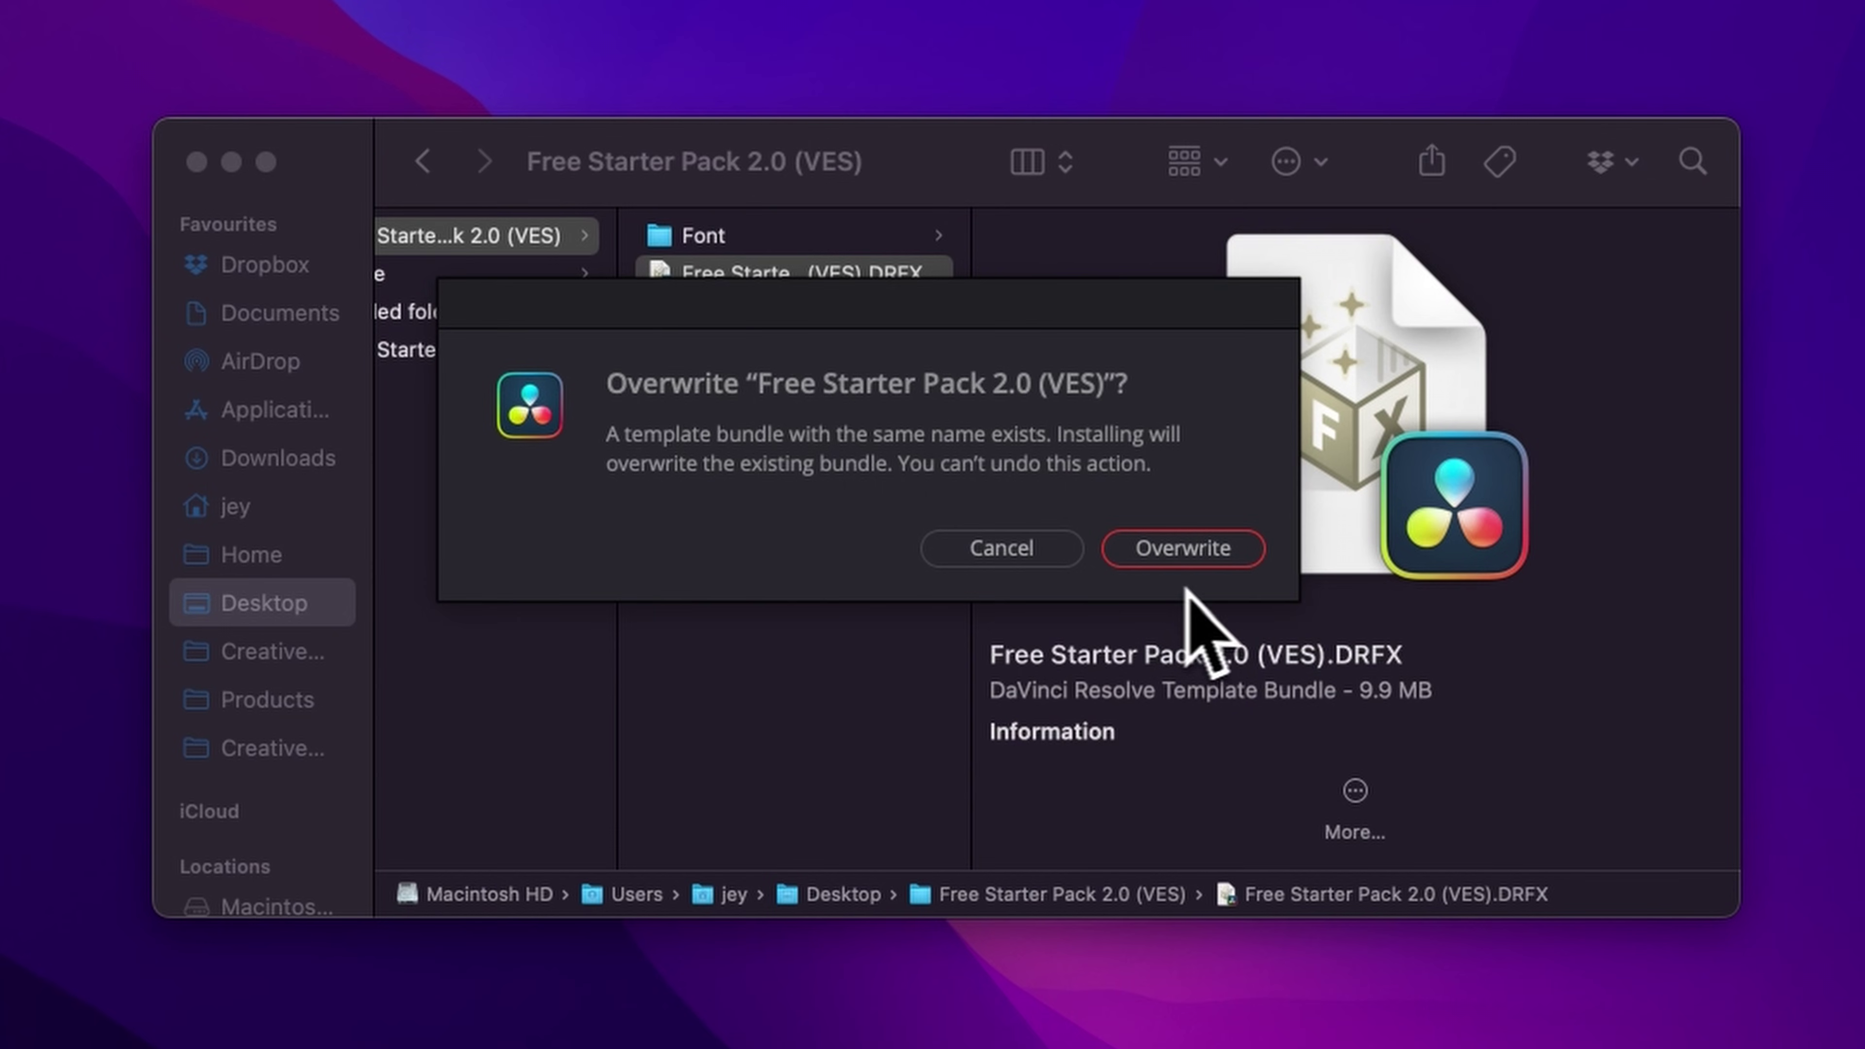
click(1208, 554)
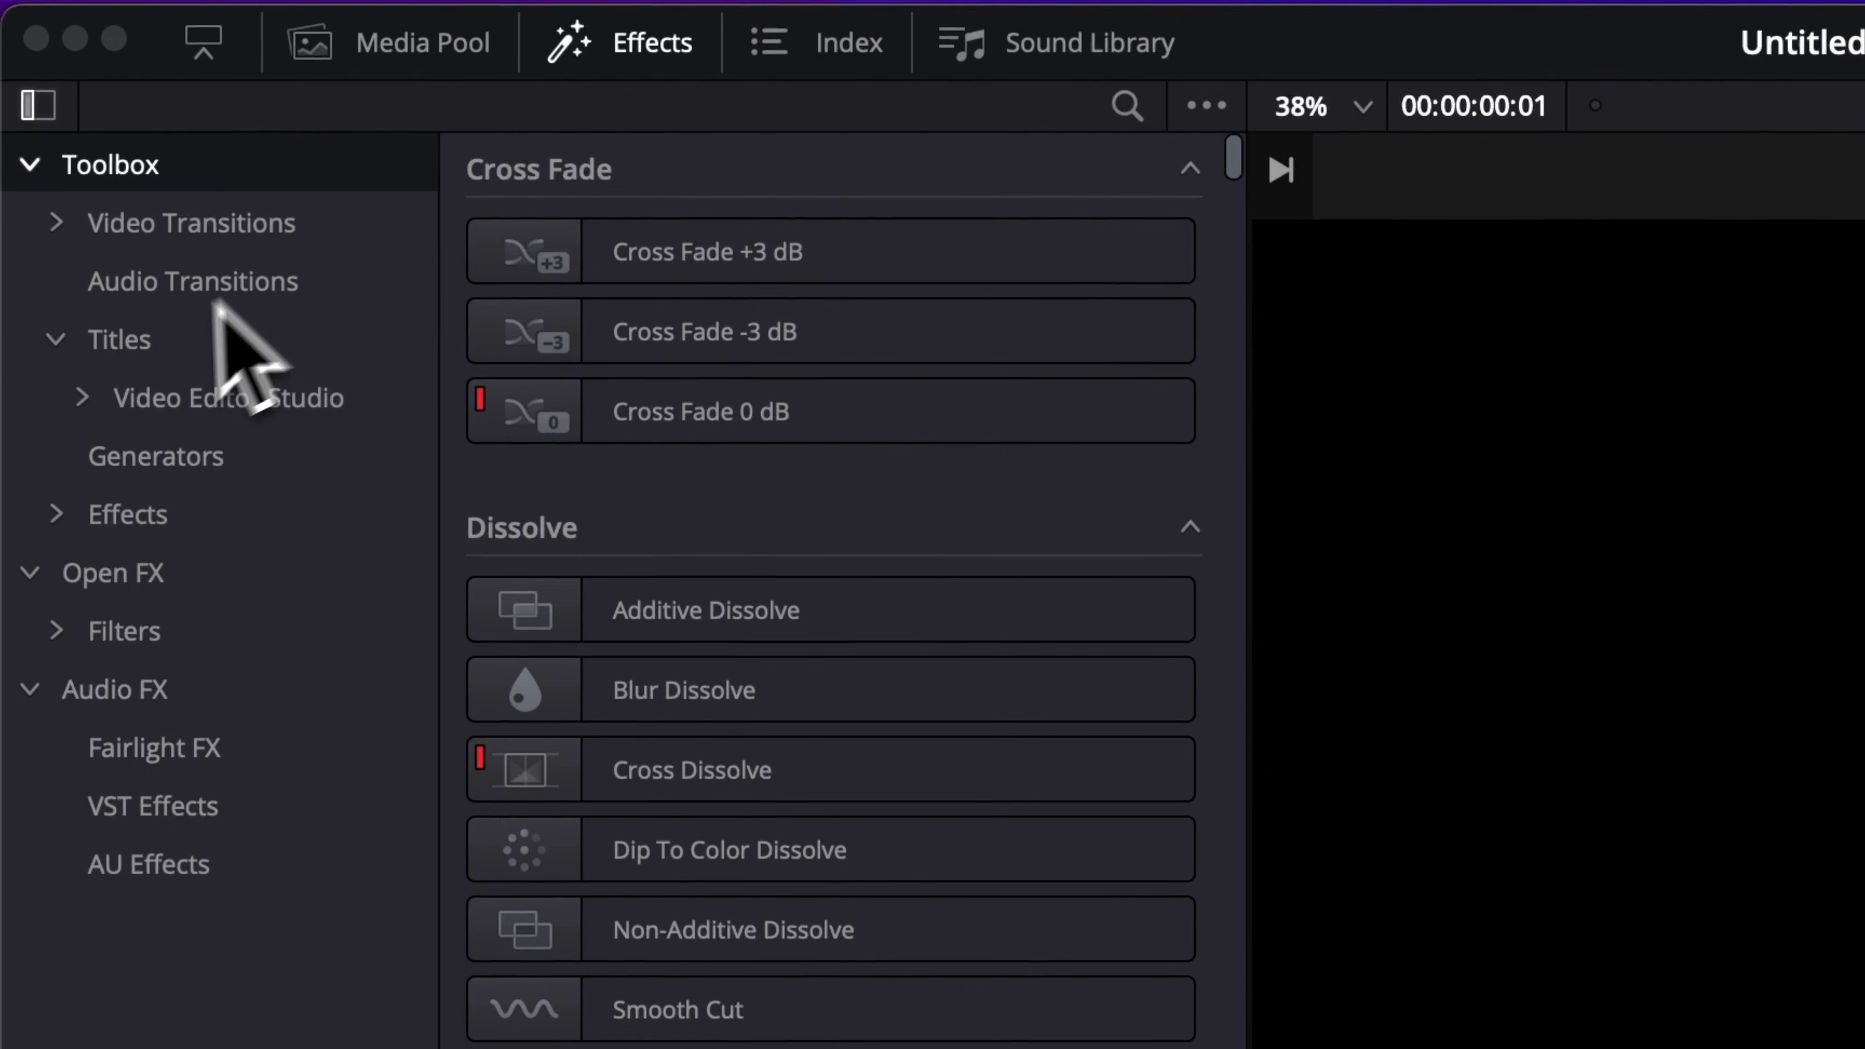
Step: In Effects > Titles, expand Video Editor Studio's Free Starter Pack 2.0 and show its Essentials titles
click(82, 397)
scroll(147, 624, down, 5)
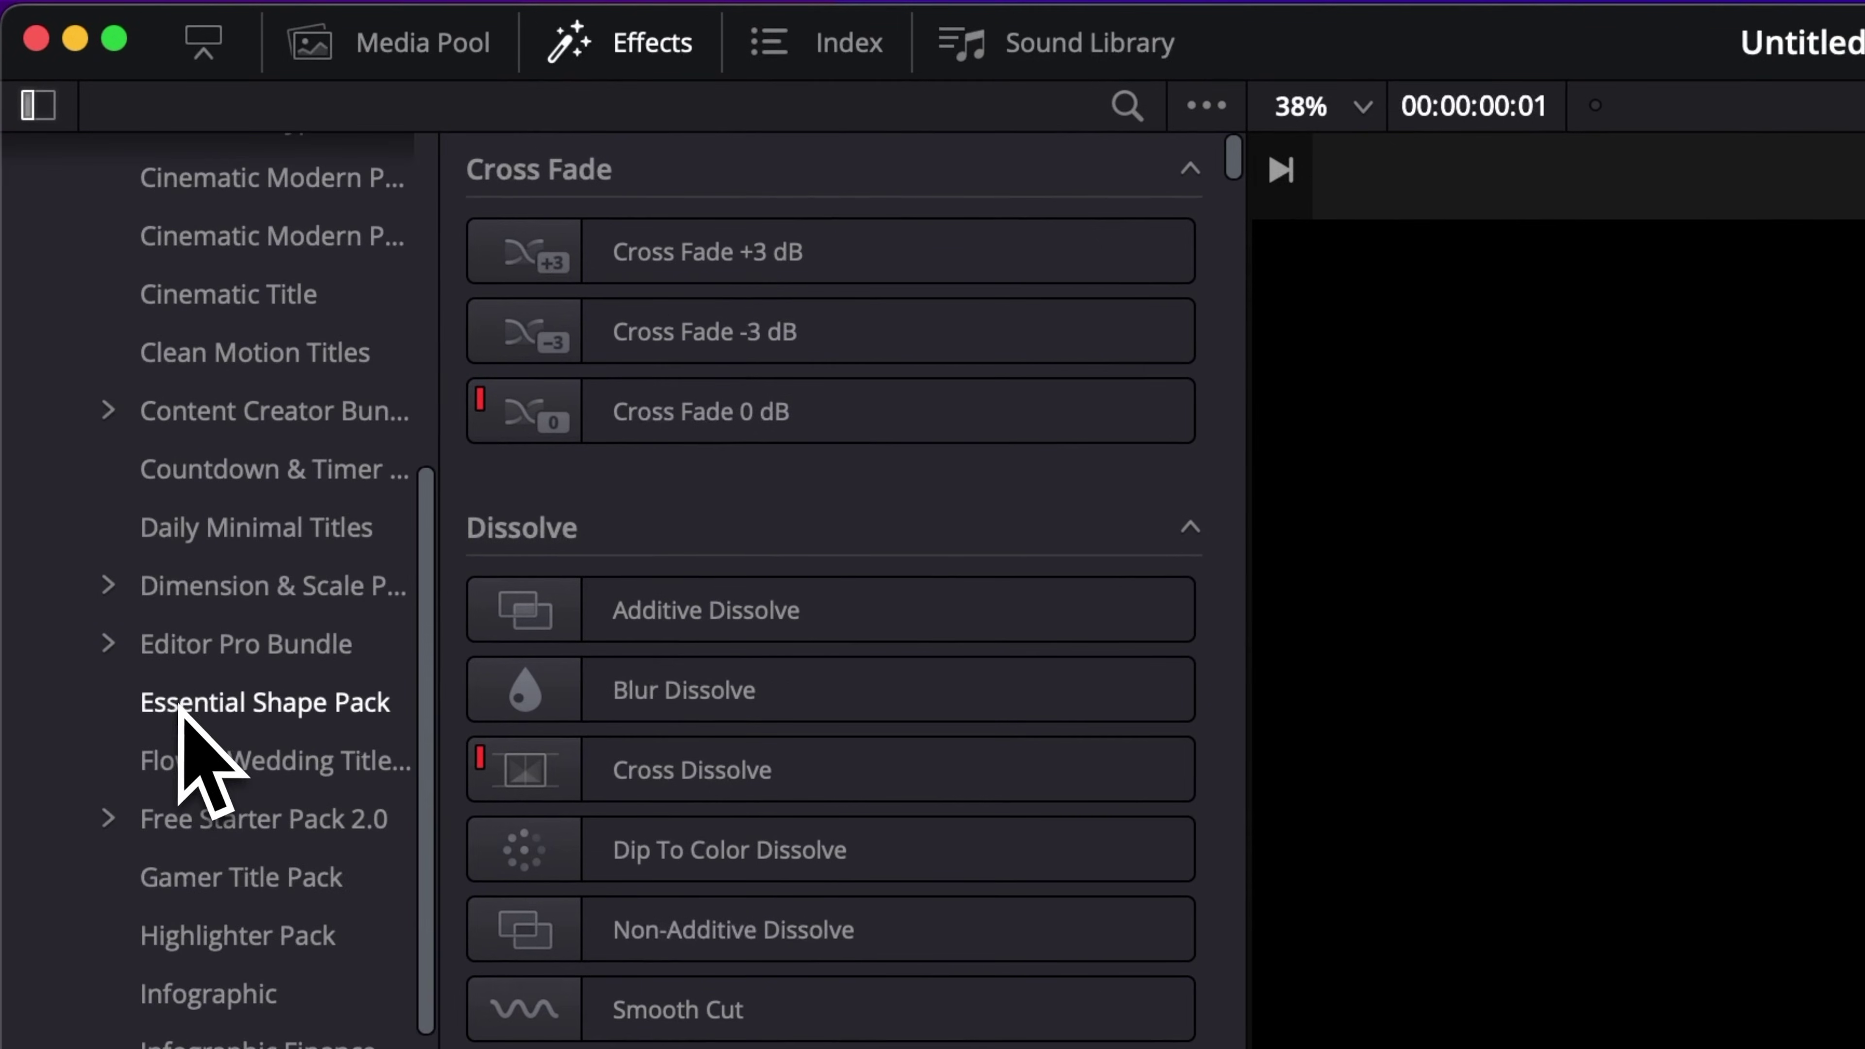
scroll(179, 708, down, 2)
click(109, 721)
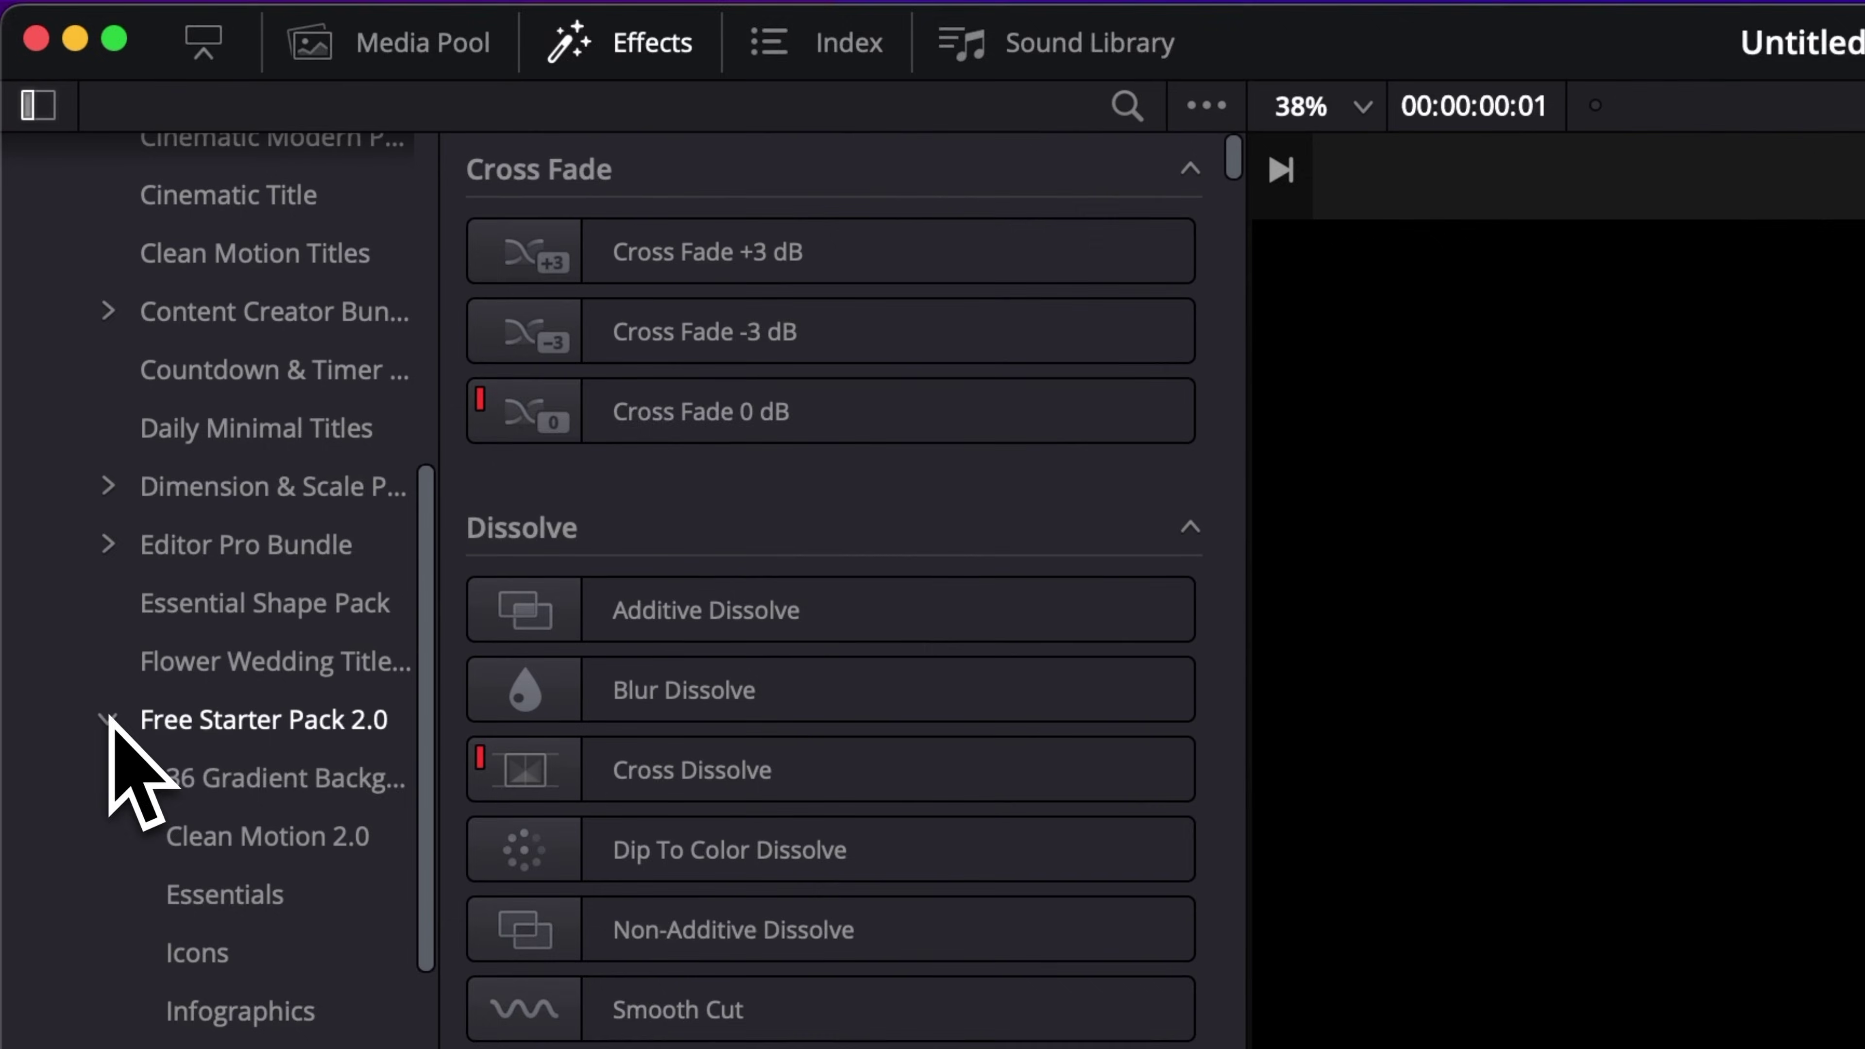
click(242, 895)
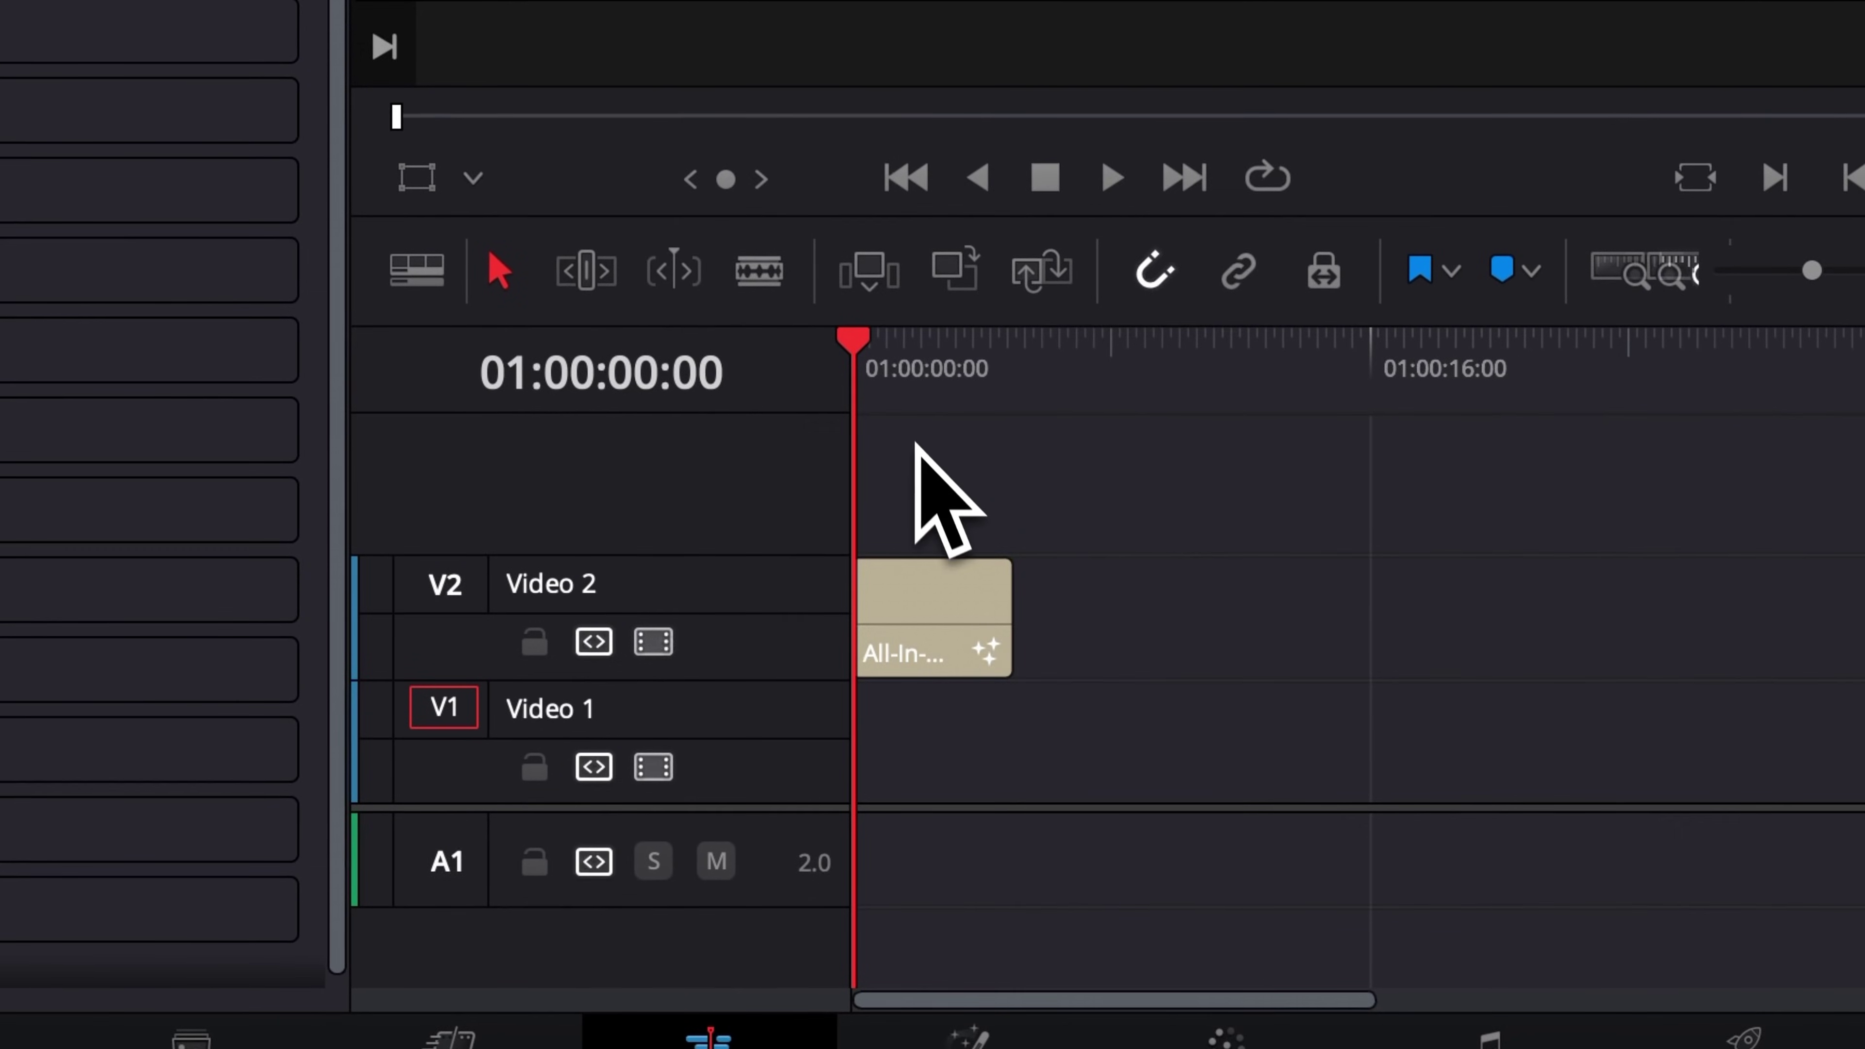
Step: Set the render cache to User and replay the callout animation from the timeline start
key(space)
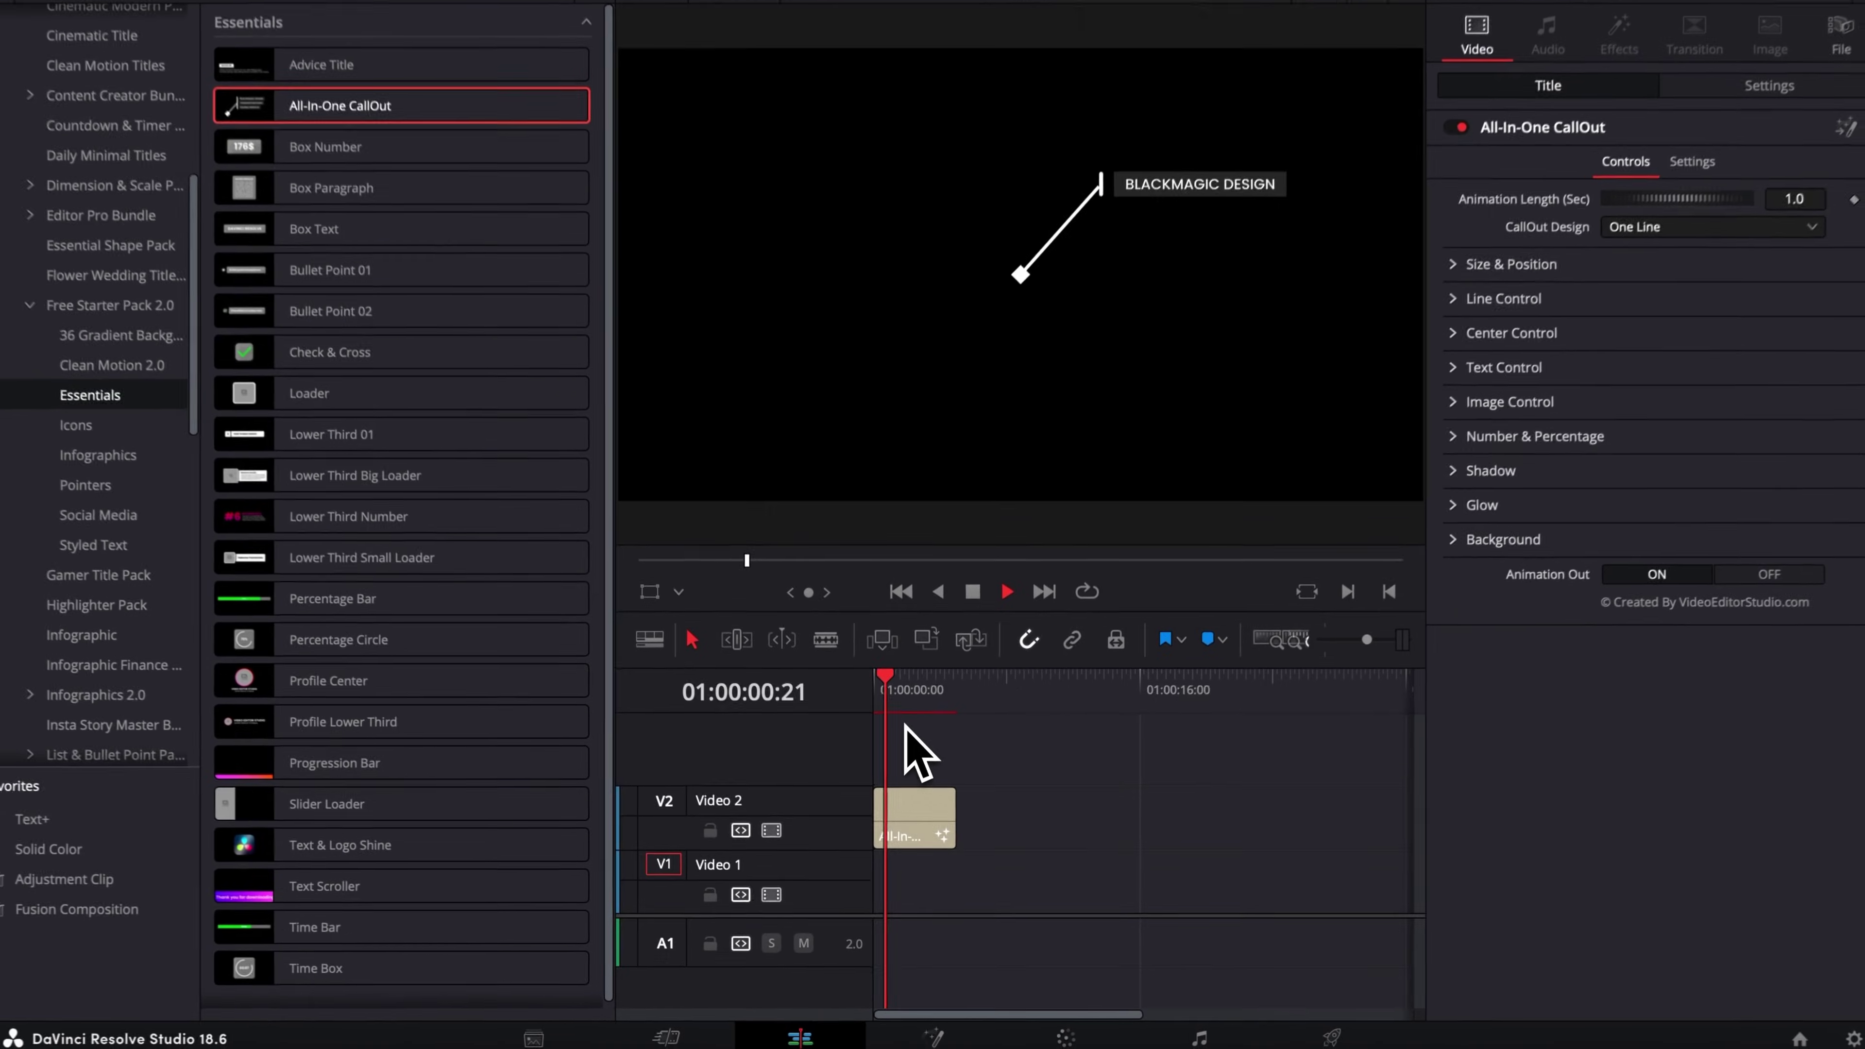
key(space)
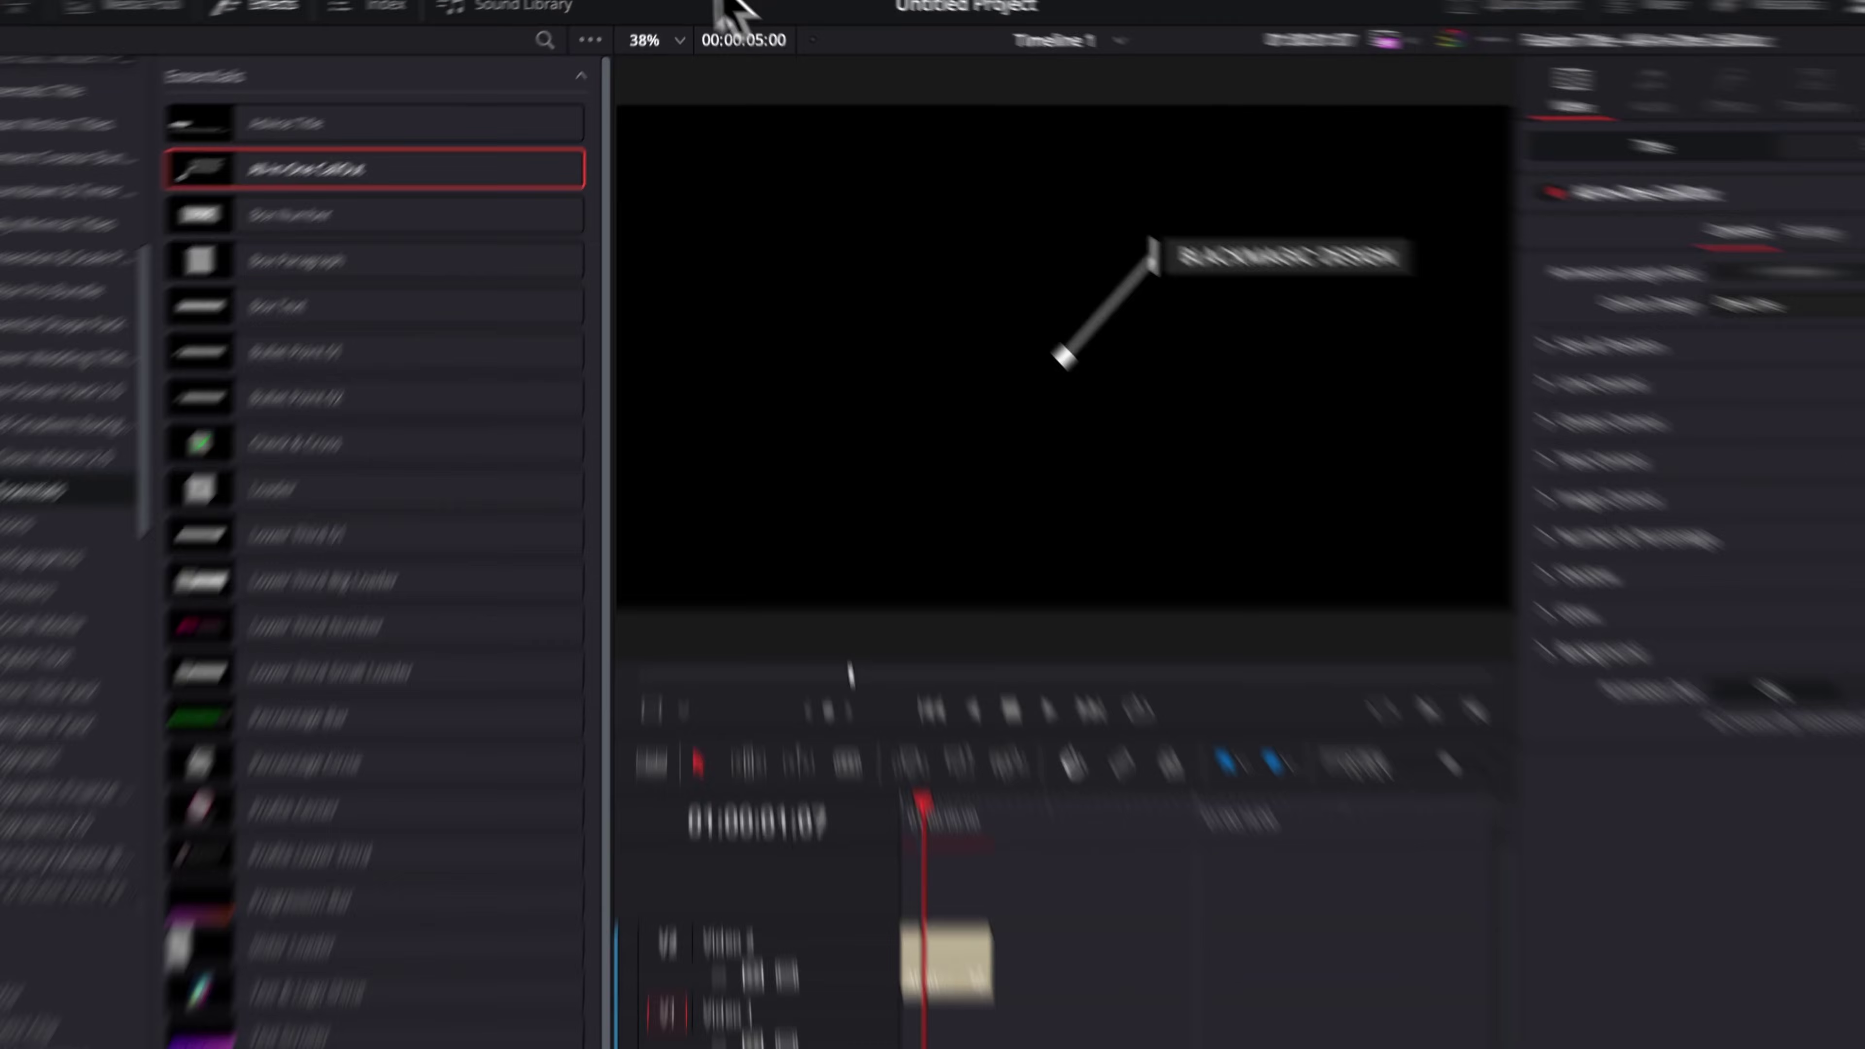
click(732, 9)
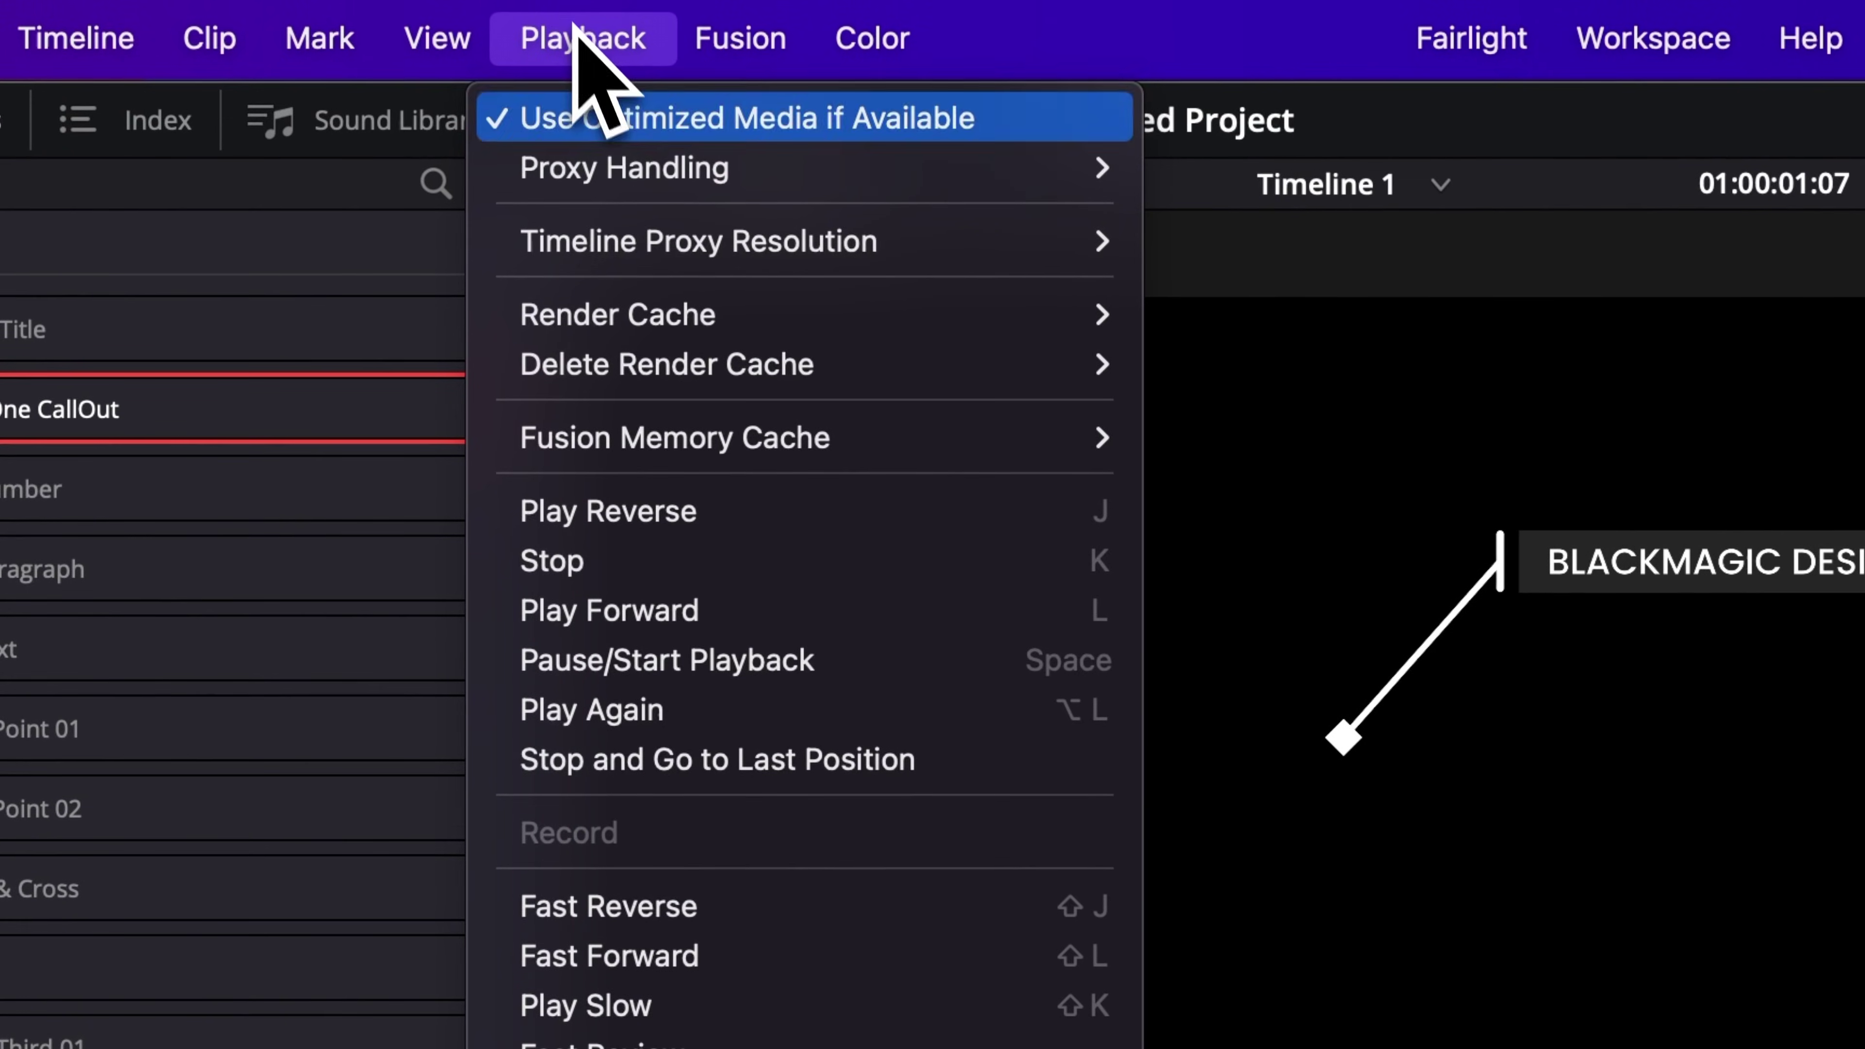
mouse_move(652, 327)
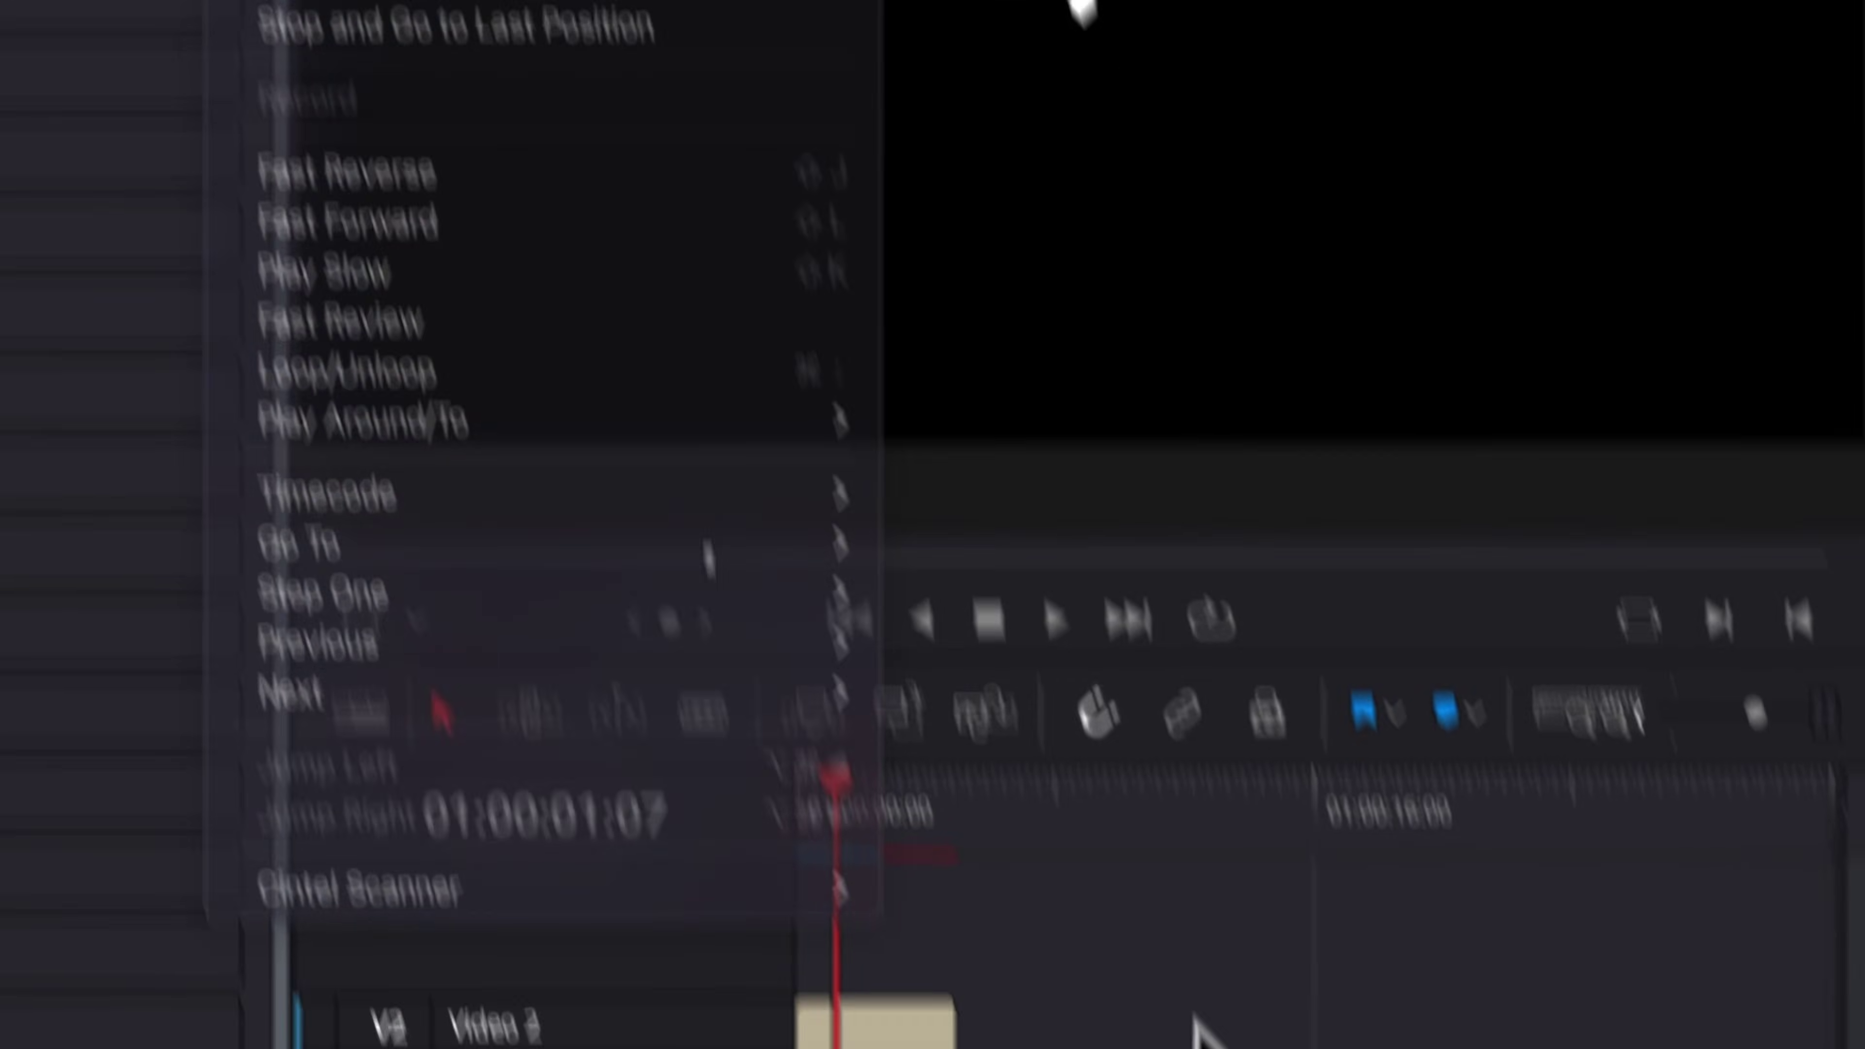
click(1219, 413)
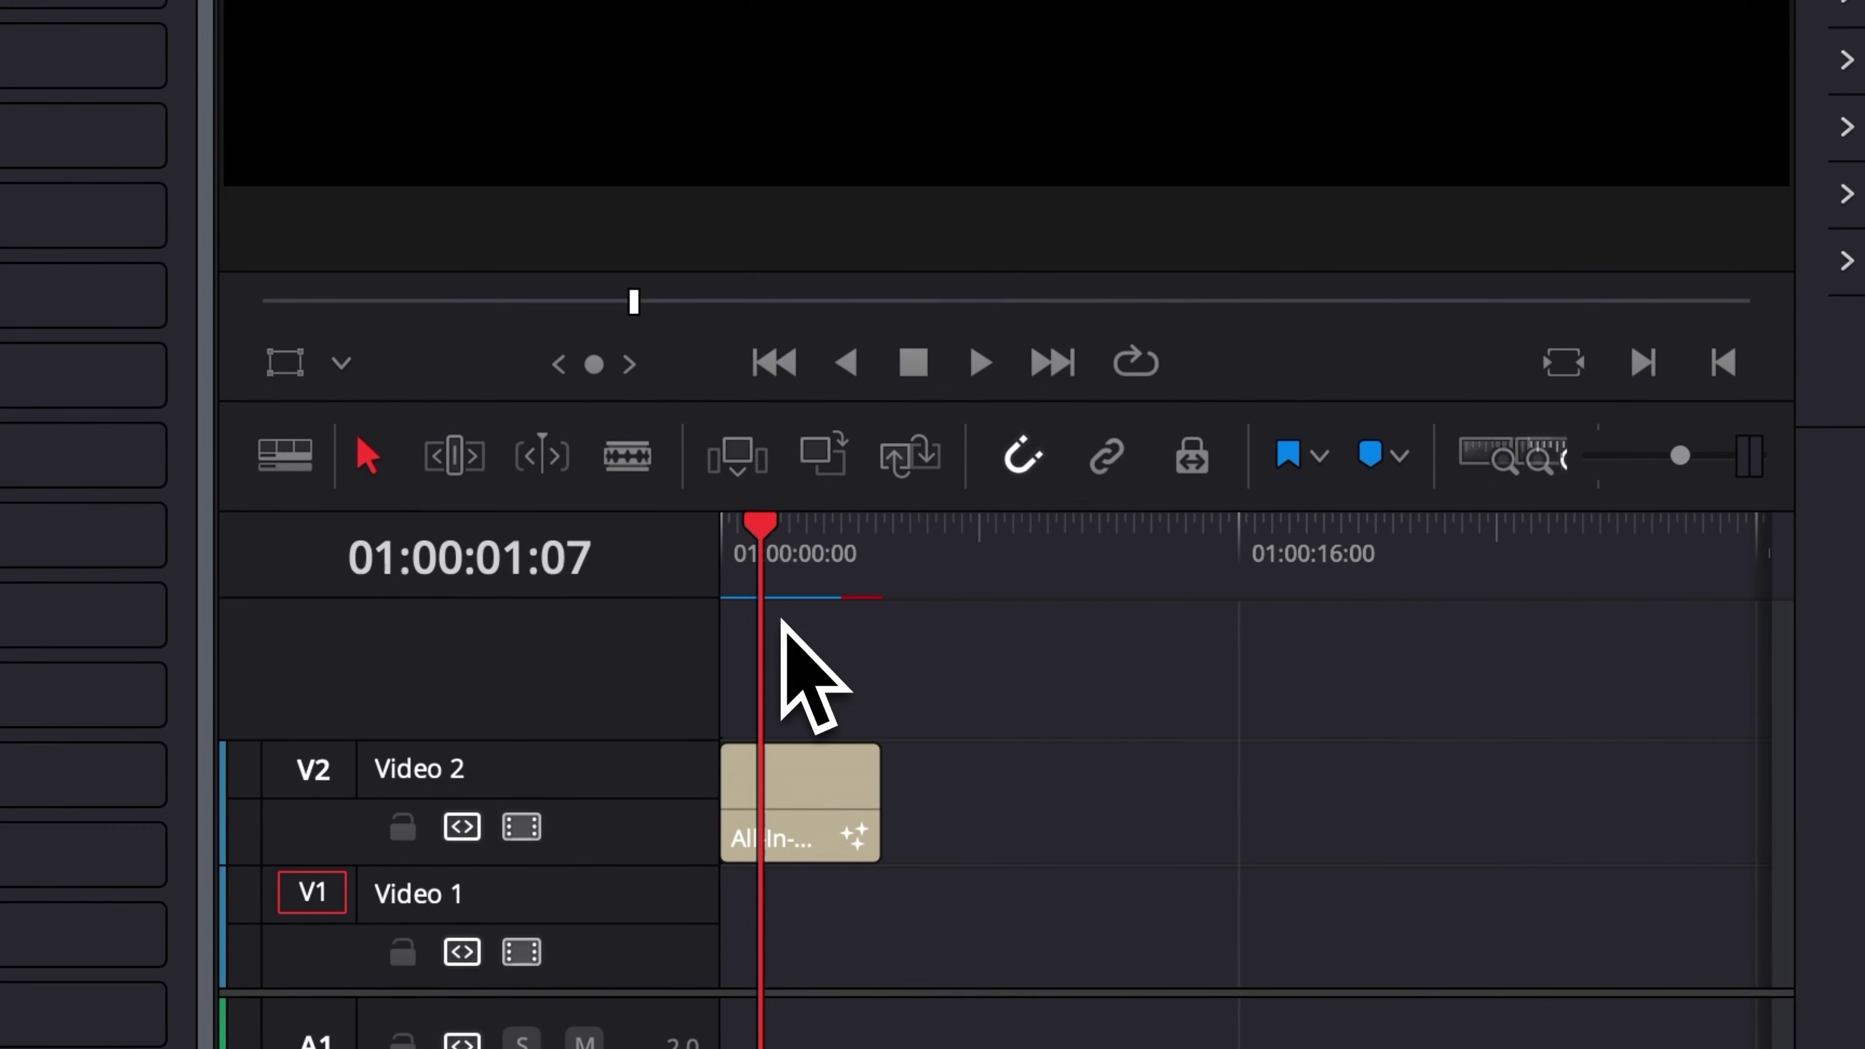
key(Home)
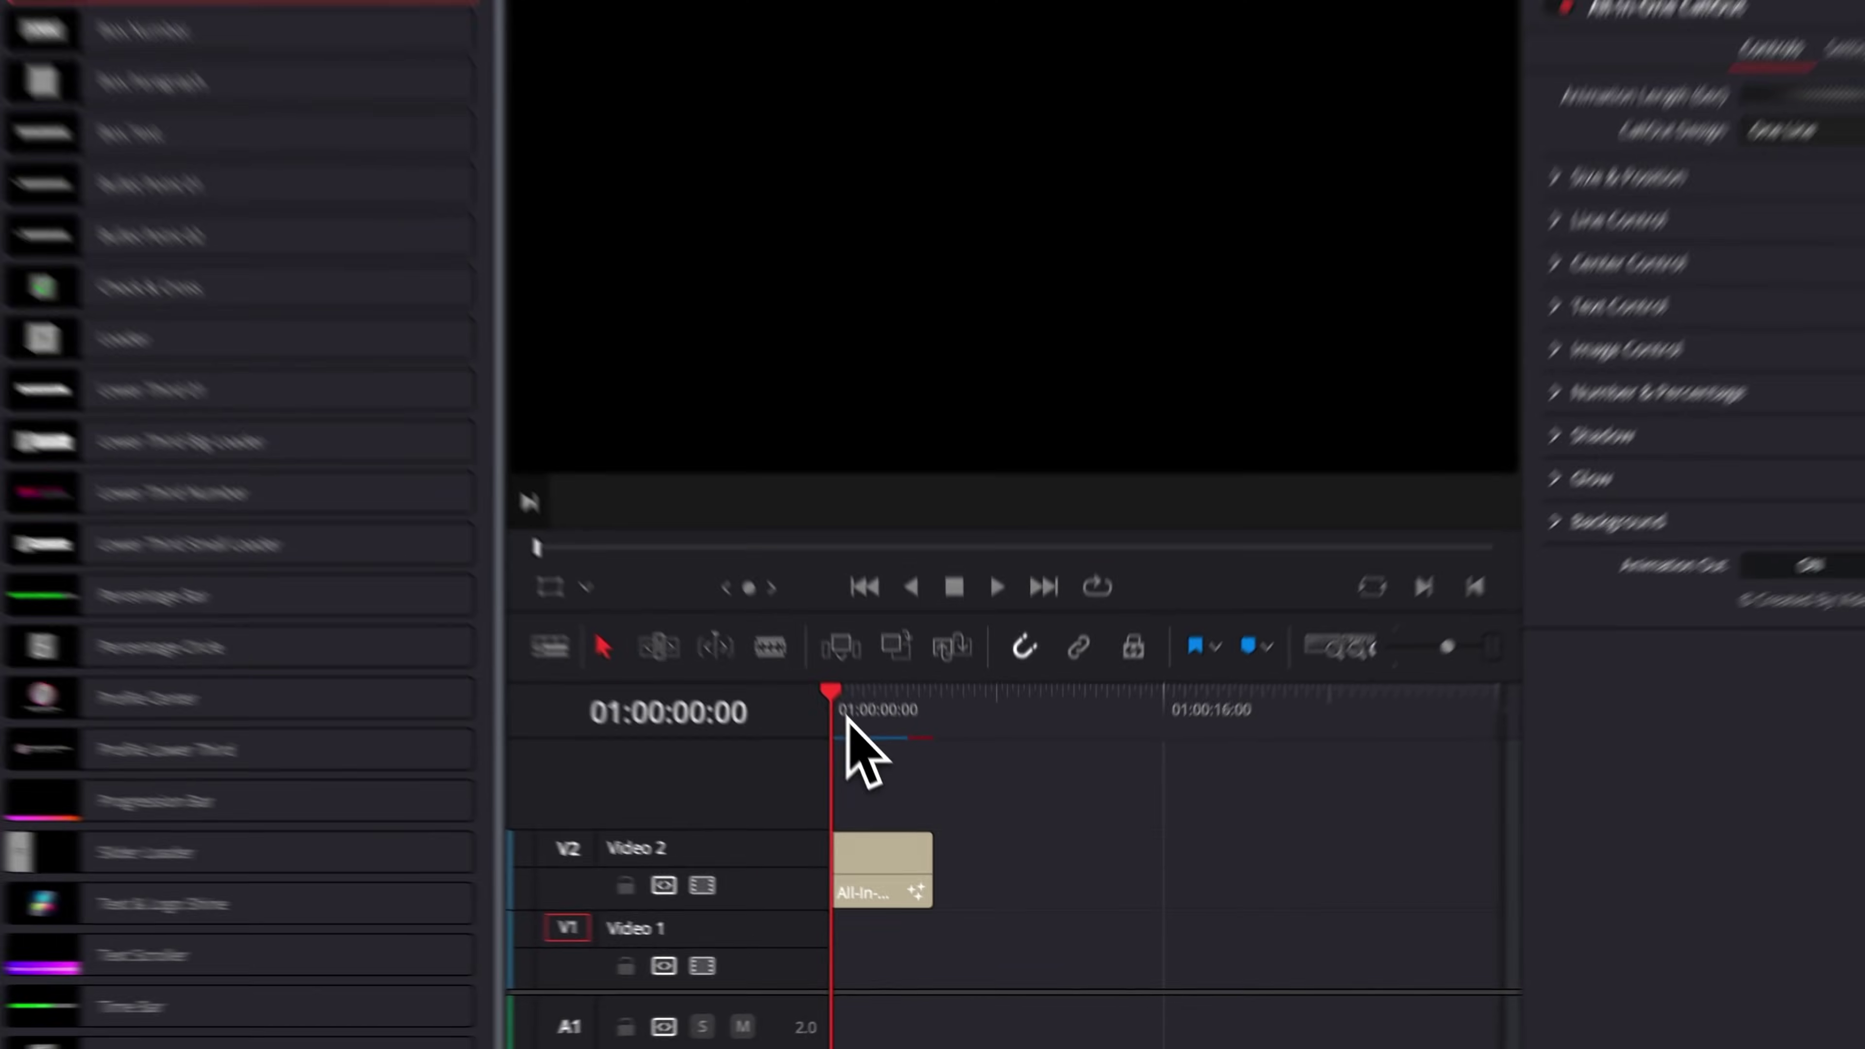
key(space)
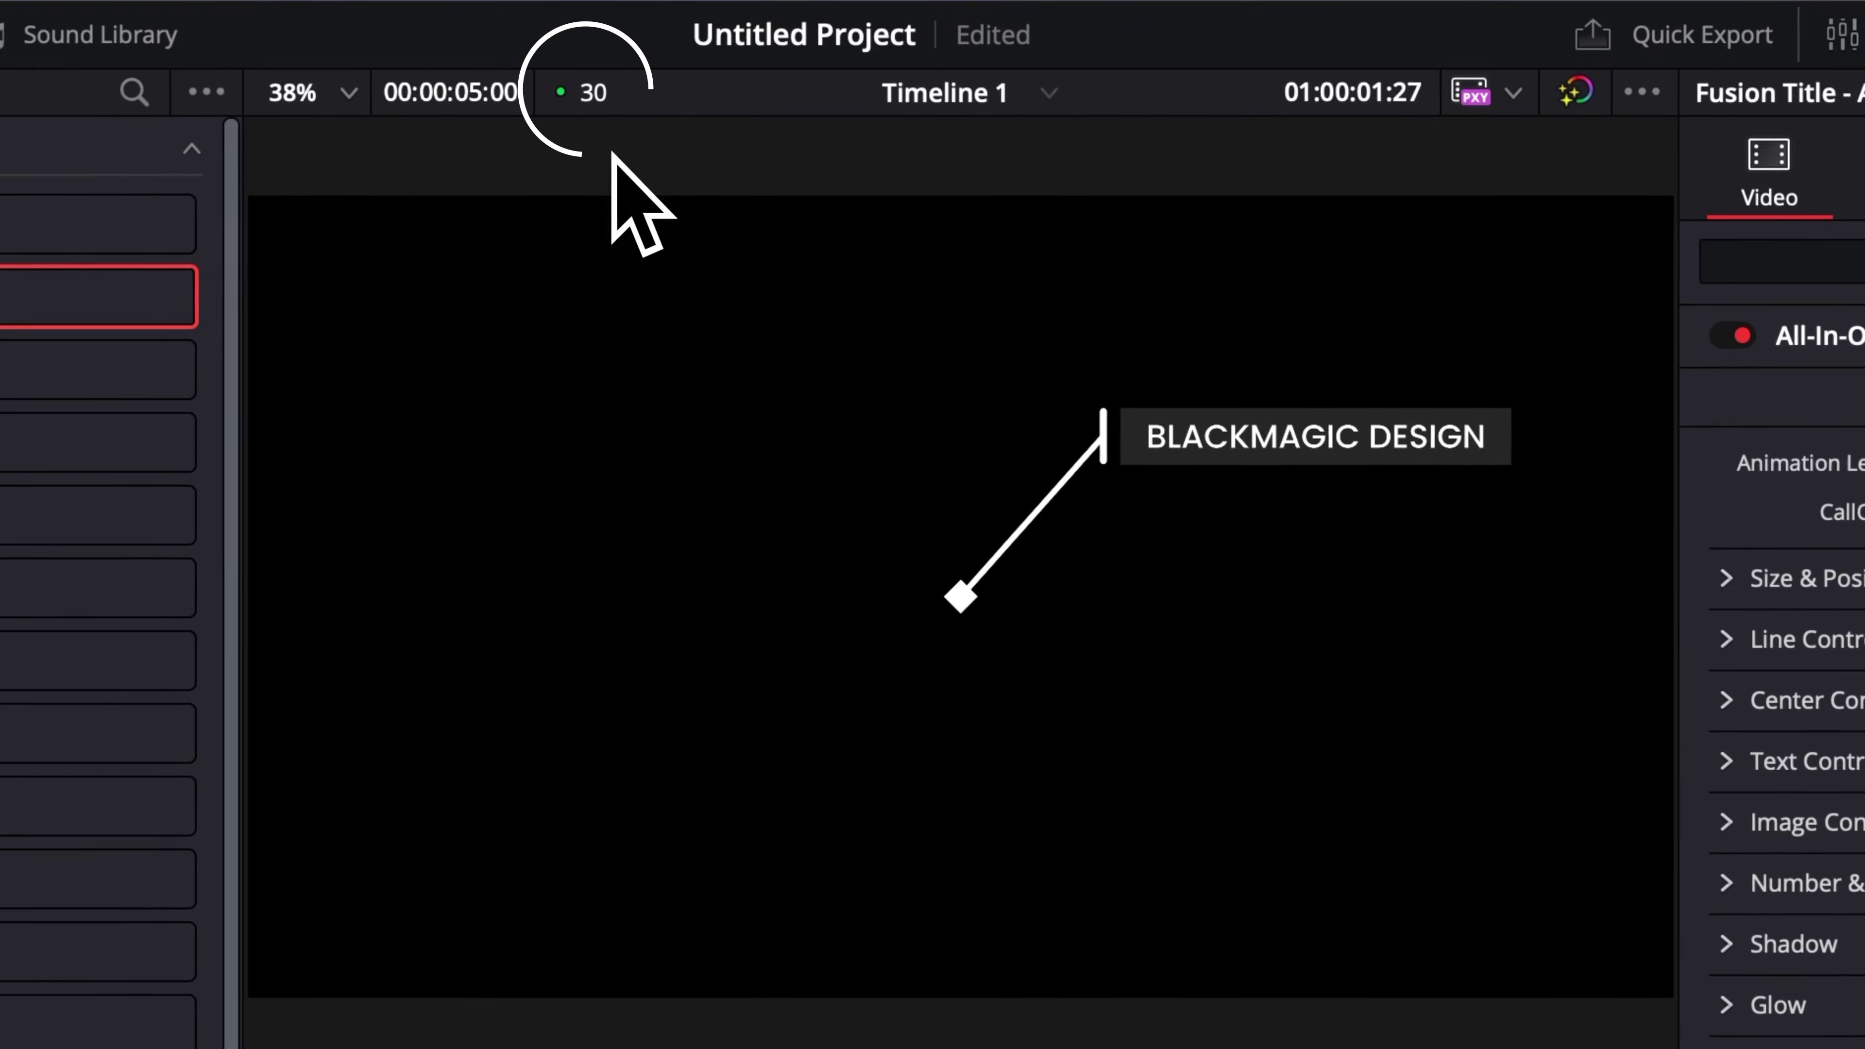
key(space)
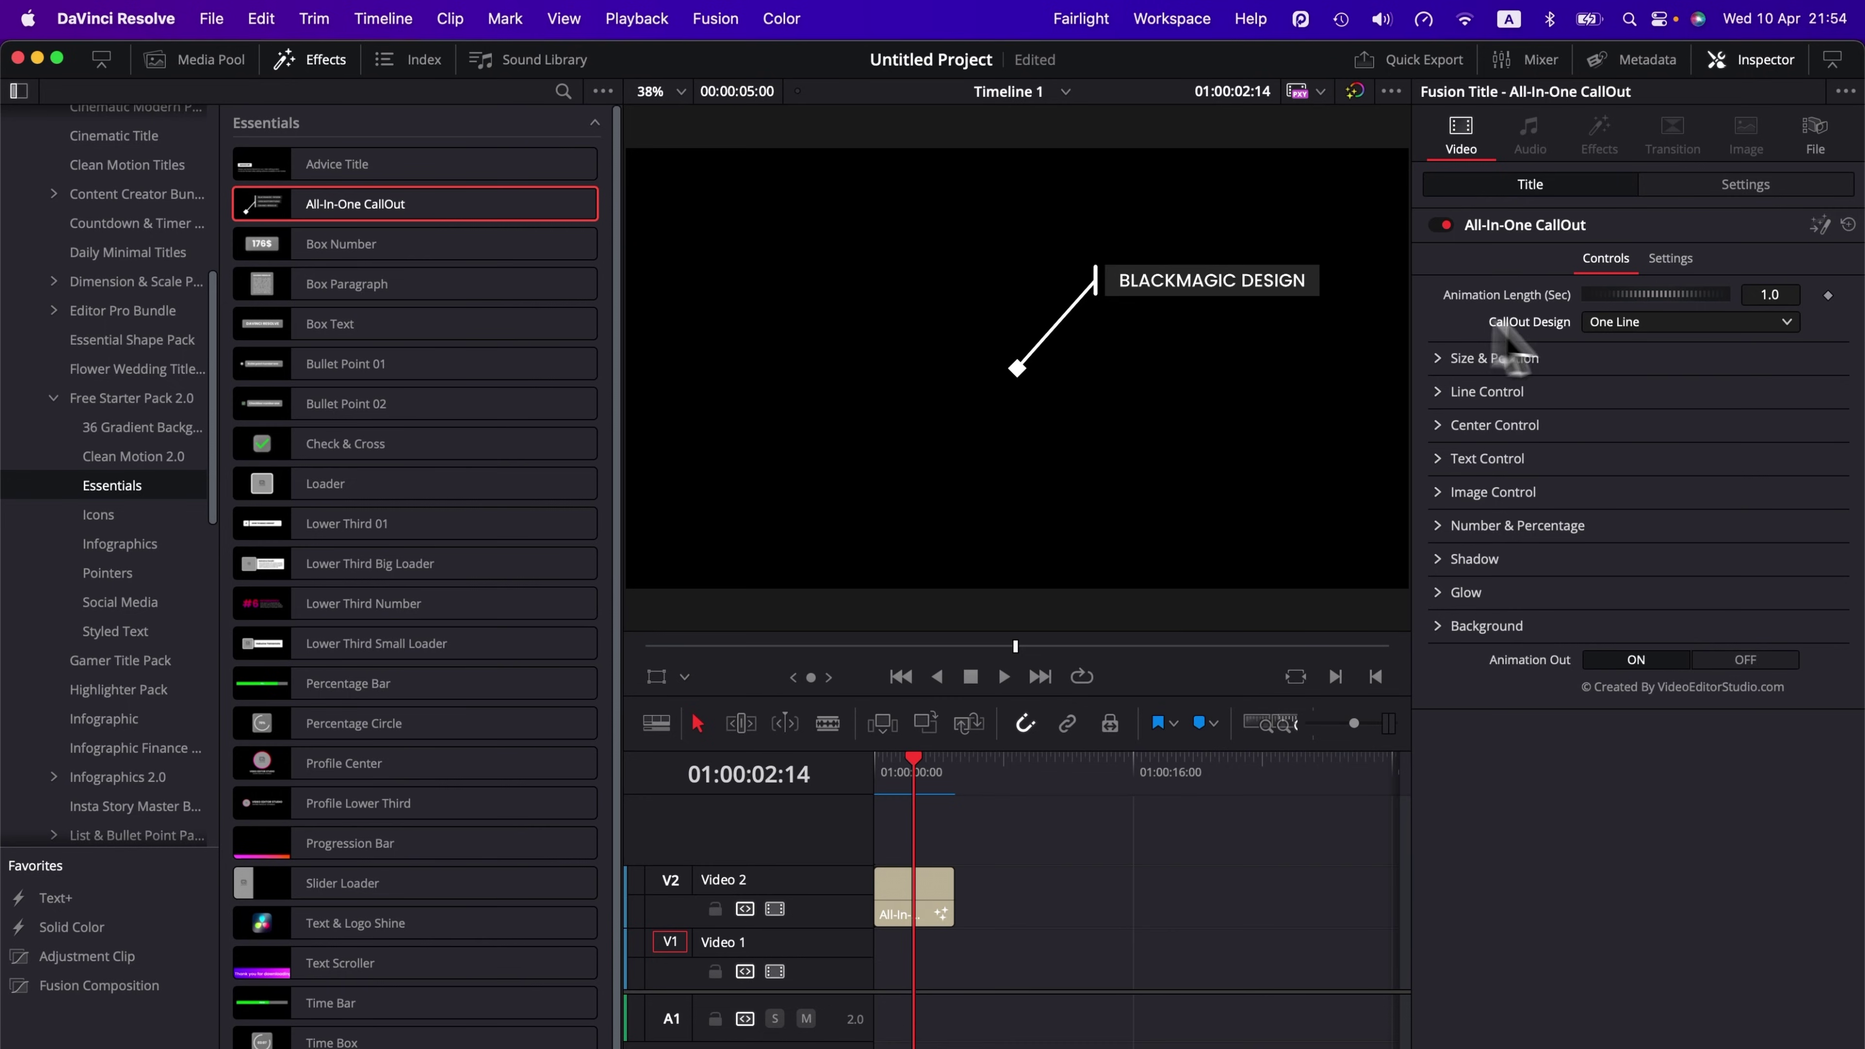
Step: Preview the Two Line, Three Line and Image callout designs
click(1611, 326)
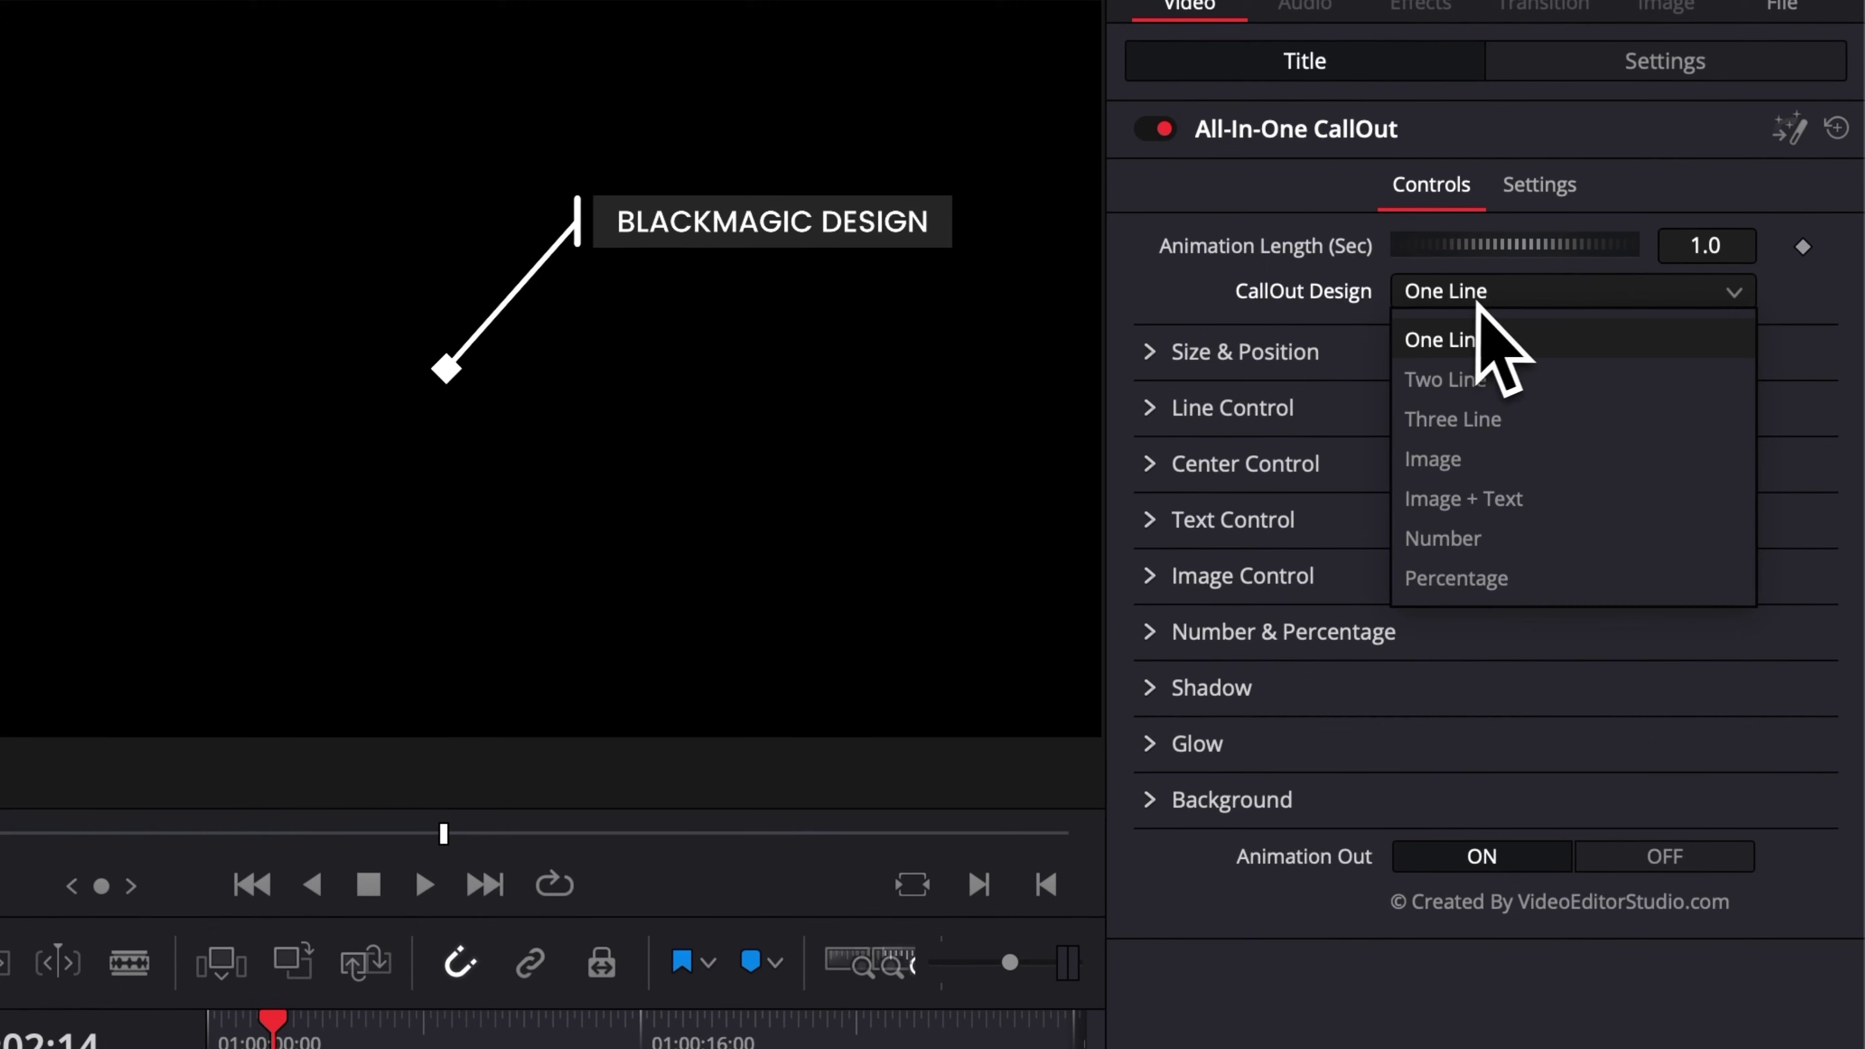
click(1545, 382)
click(1545, 298)
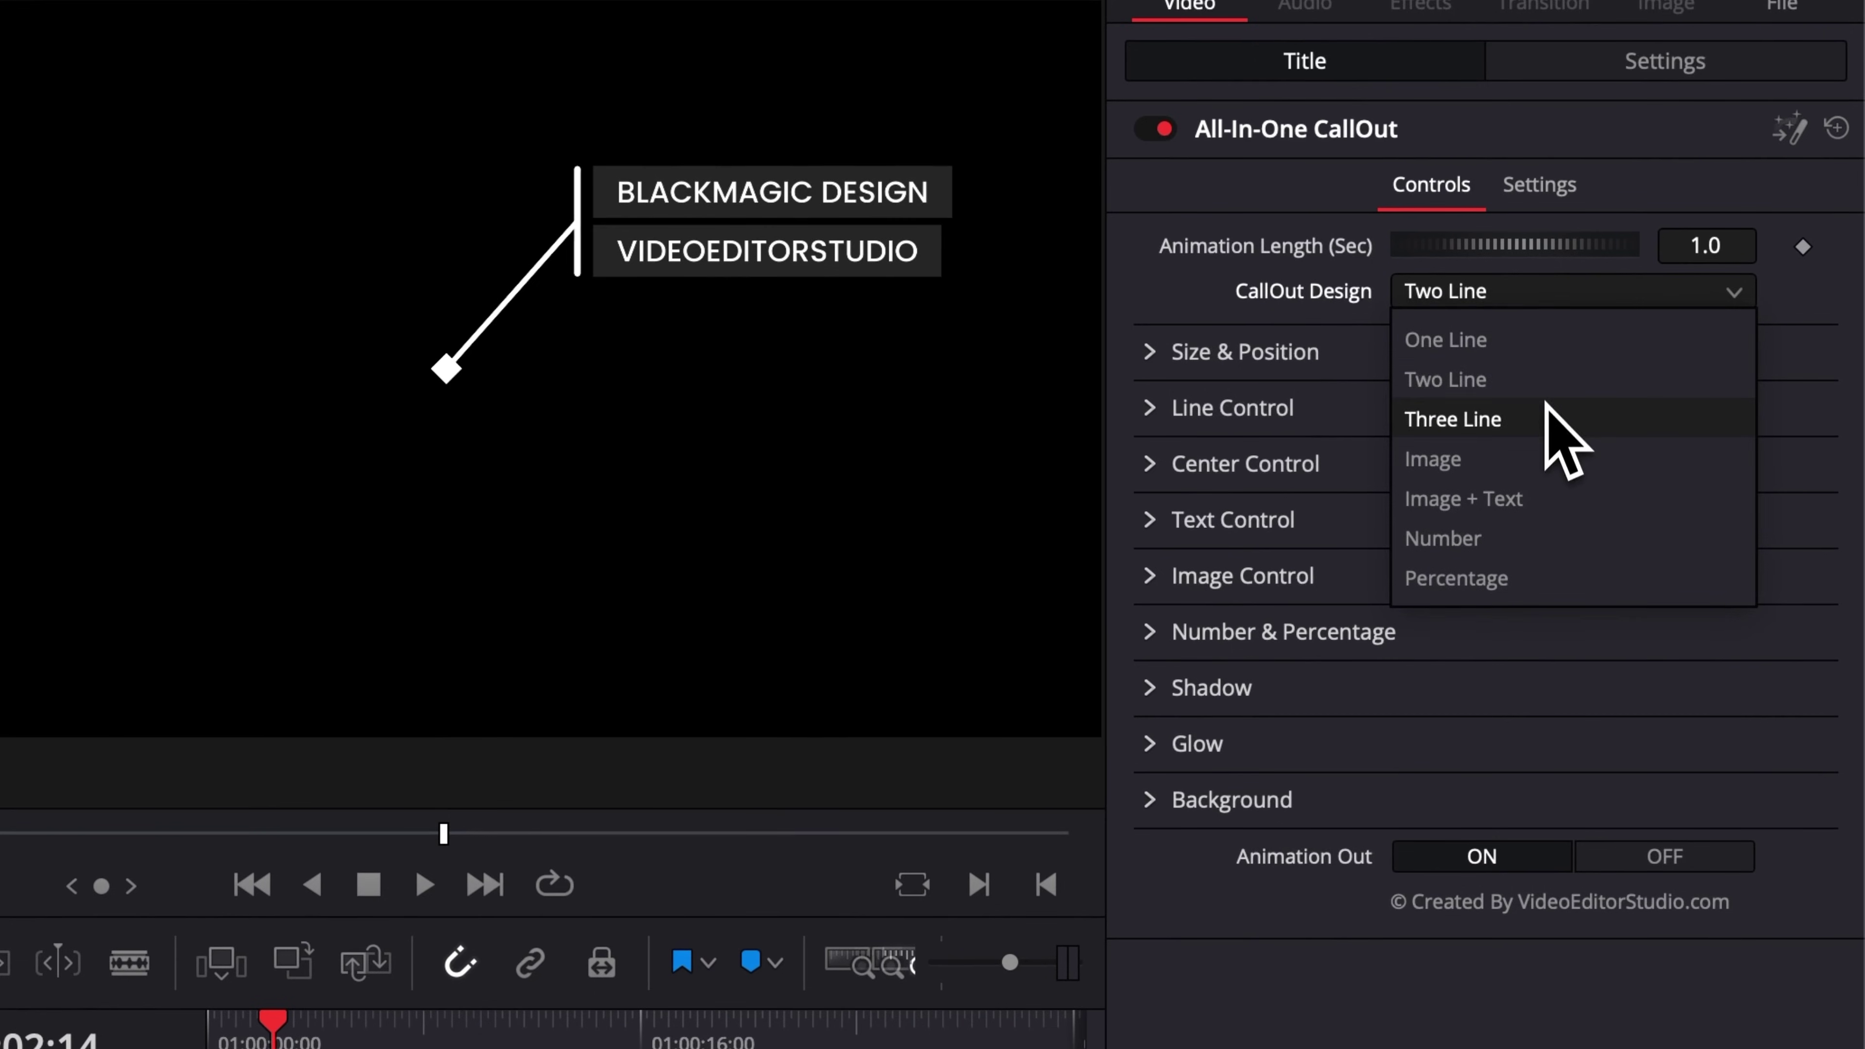
click(1443, 417)
click(1519, 290)
click(1505, 459)
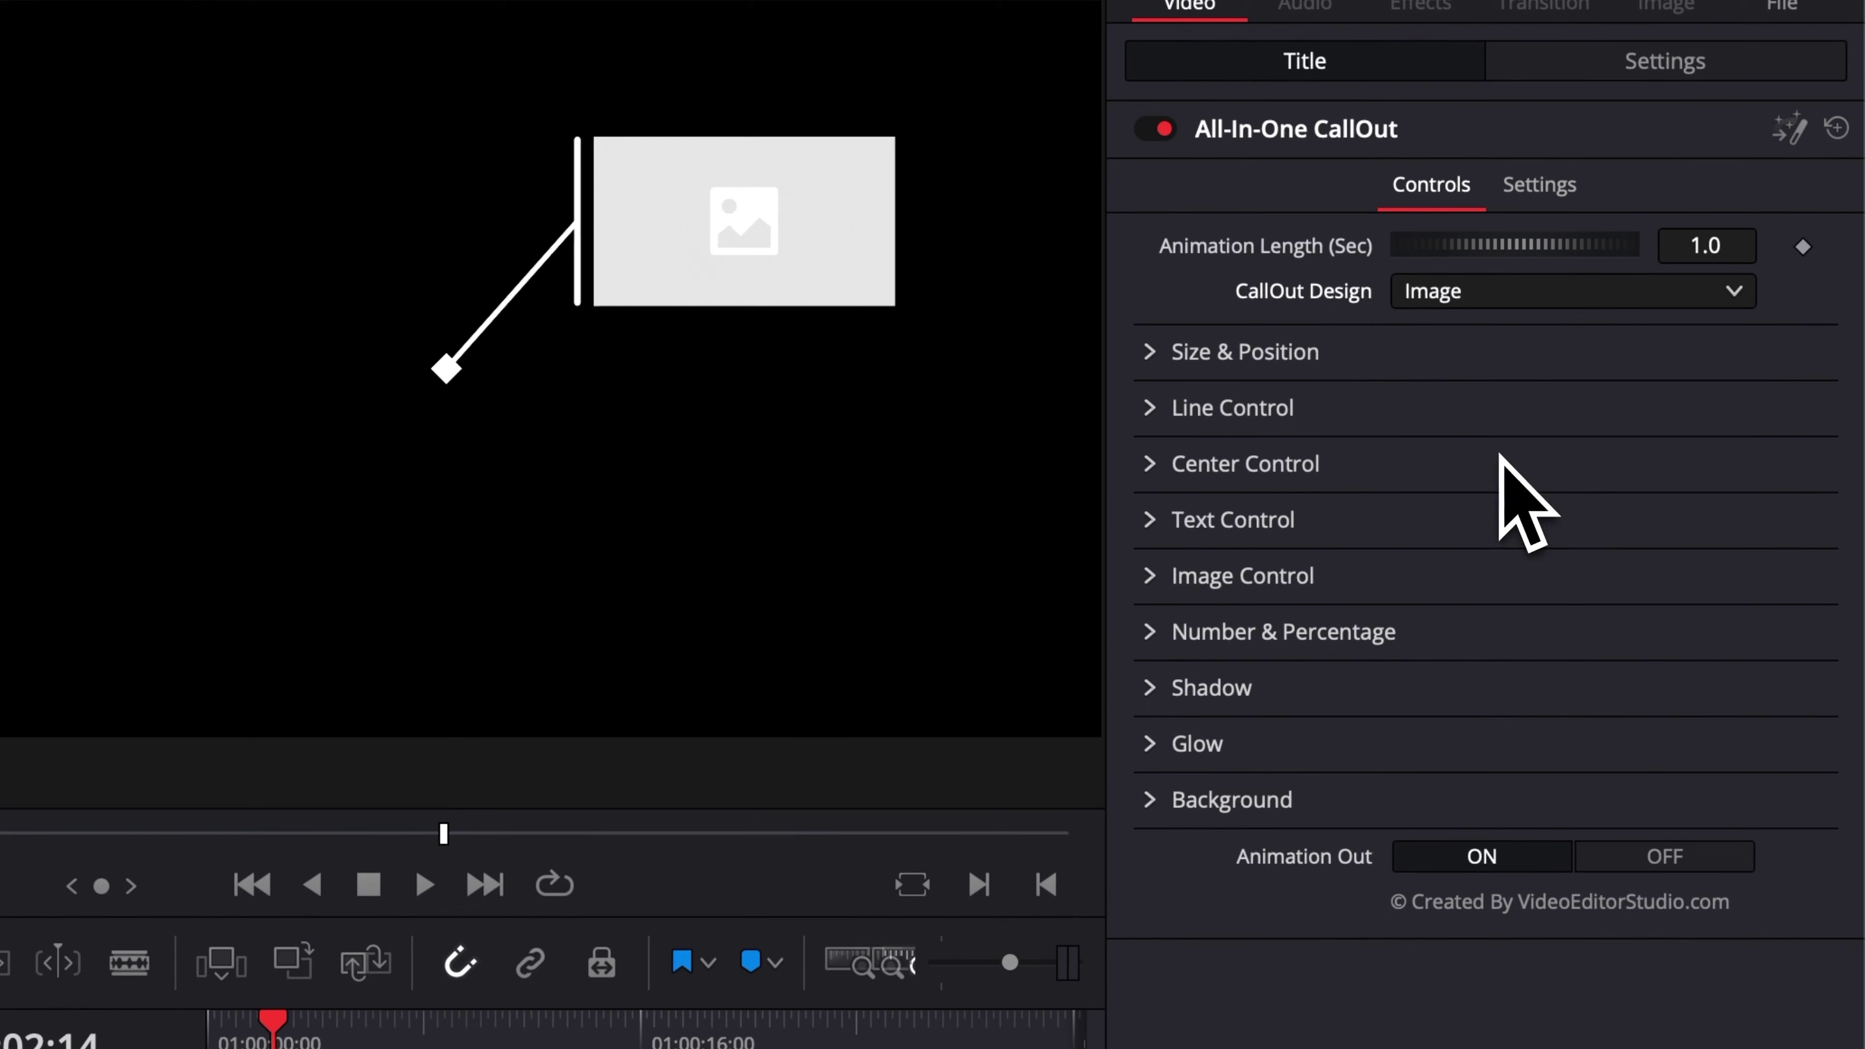
Step: Preview the Image + Text, Number and Percentage designs, then return to One Line
click(1505, 294)
click(1519, 499)
click(1509, 298)
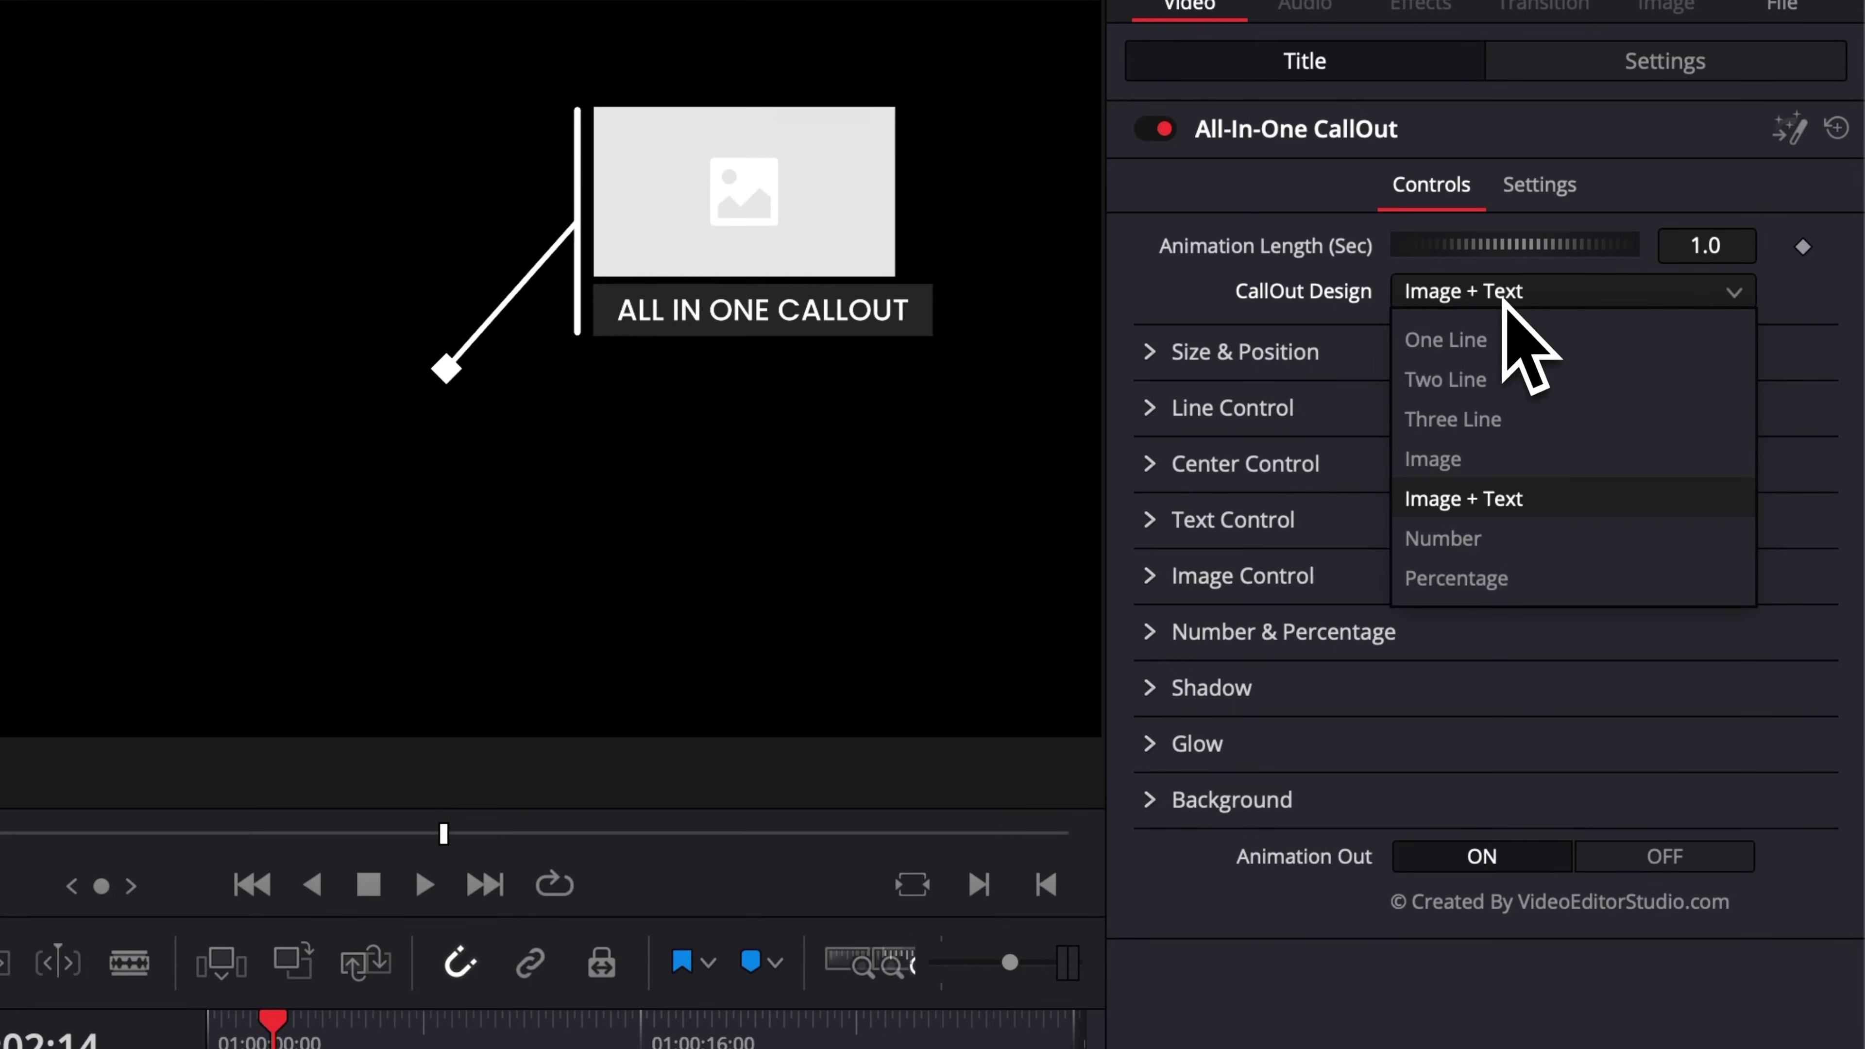
click(1504, 538)
click(1520, 301)
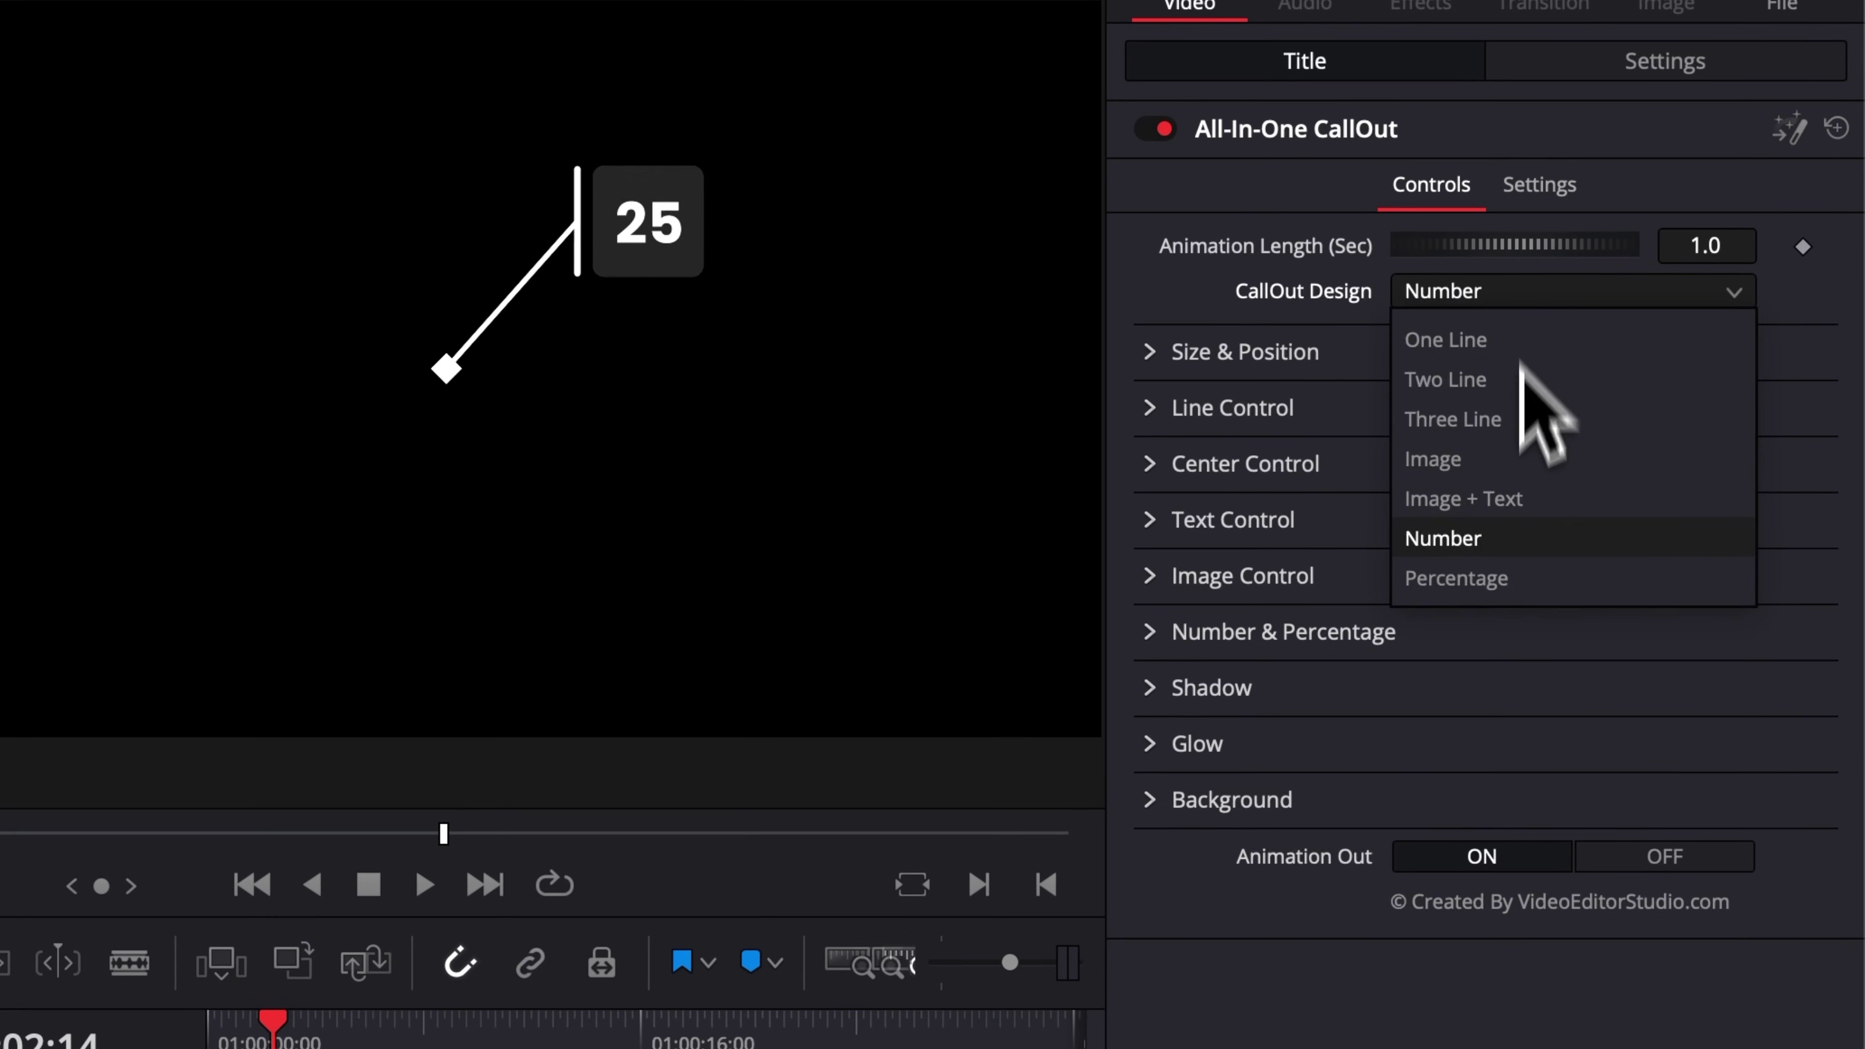
click(1518, 573)
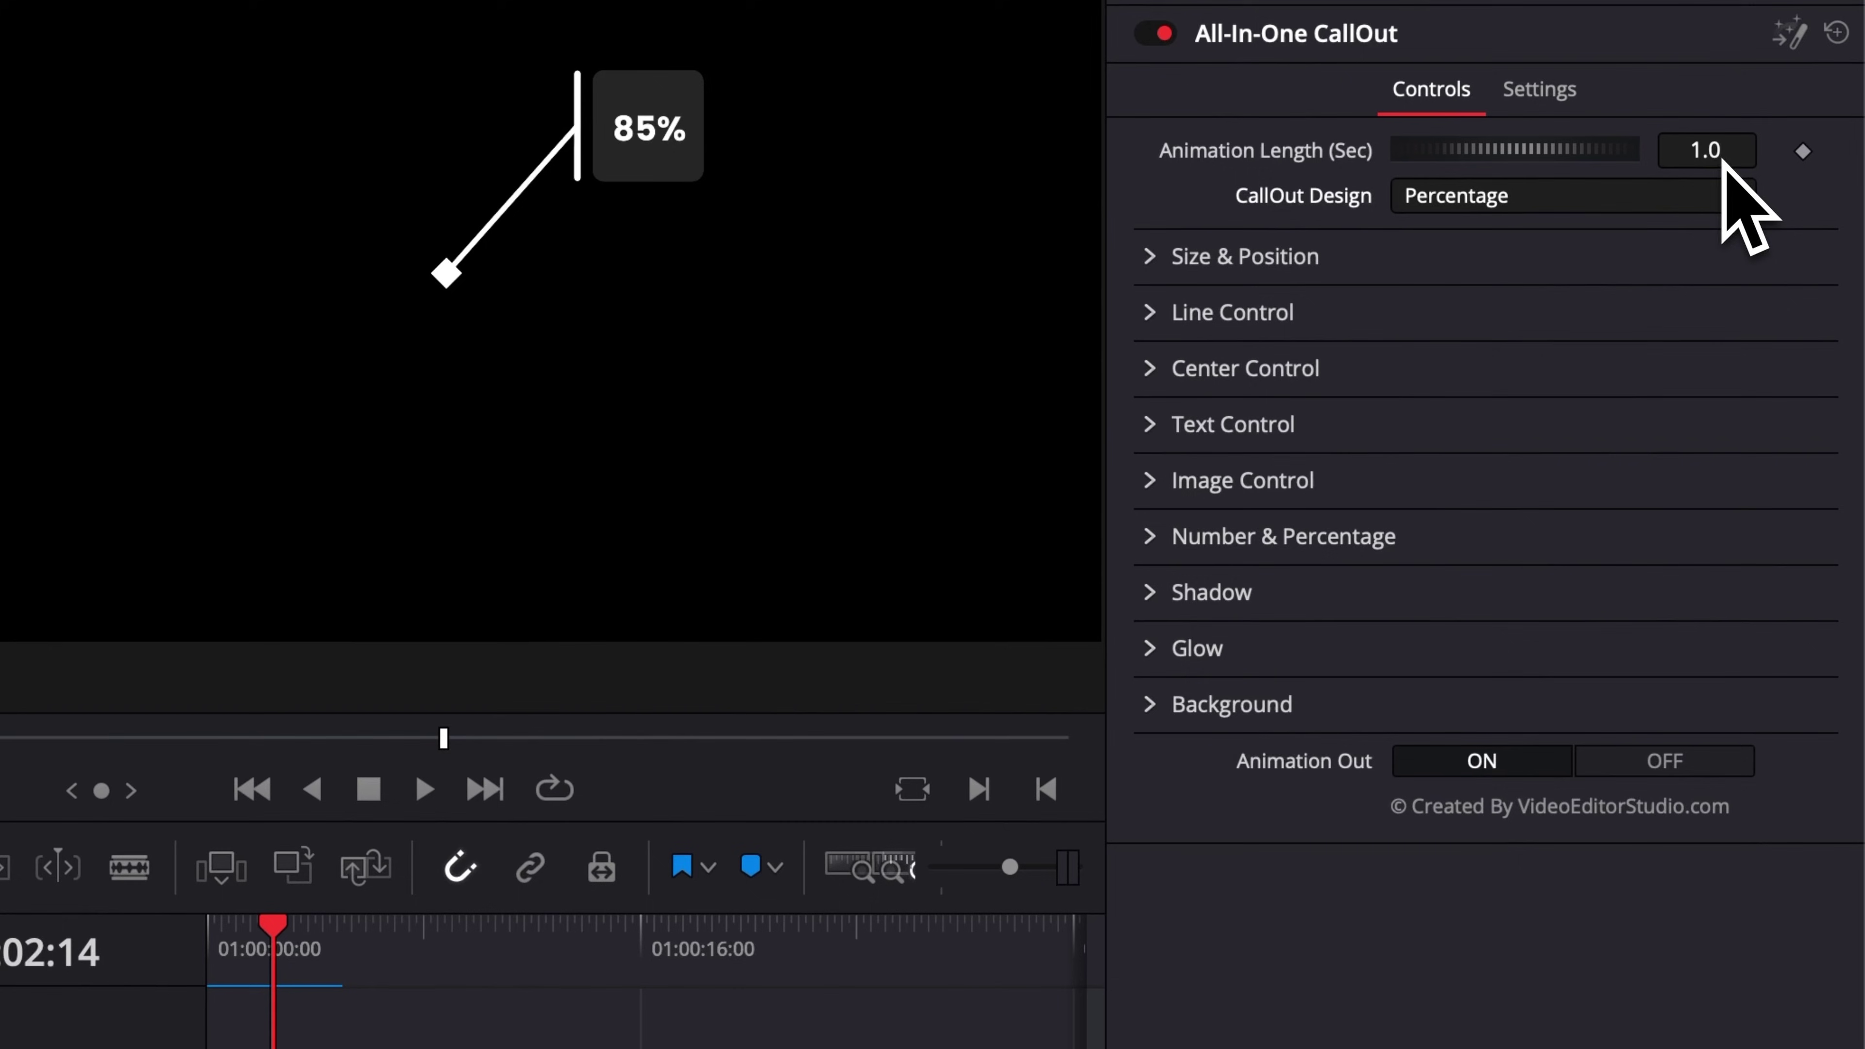
click(1595, 206)
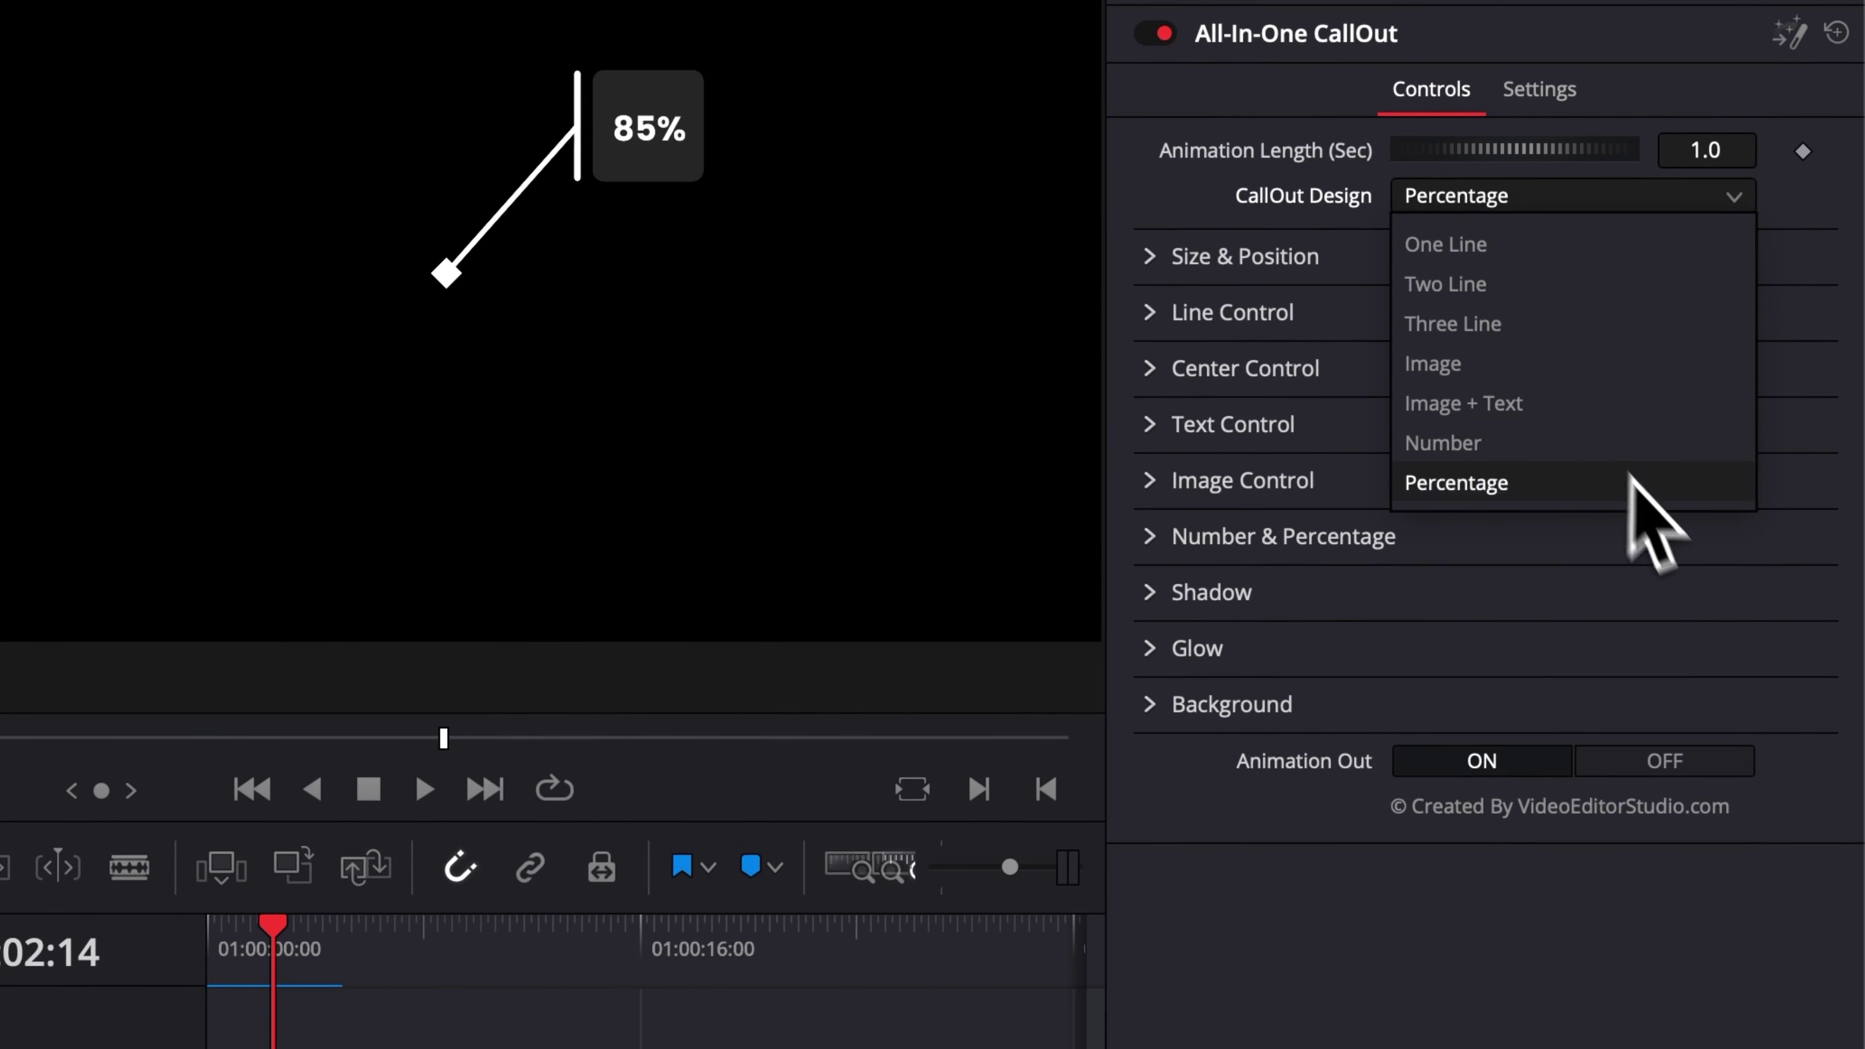
click(1492, 257)
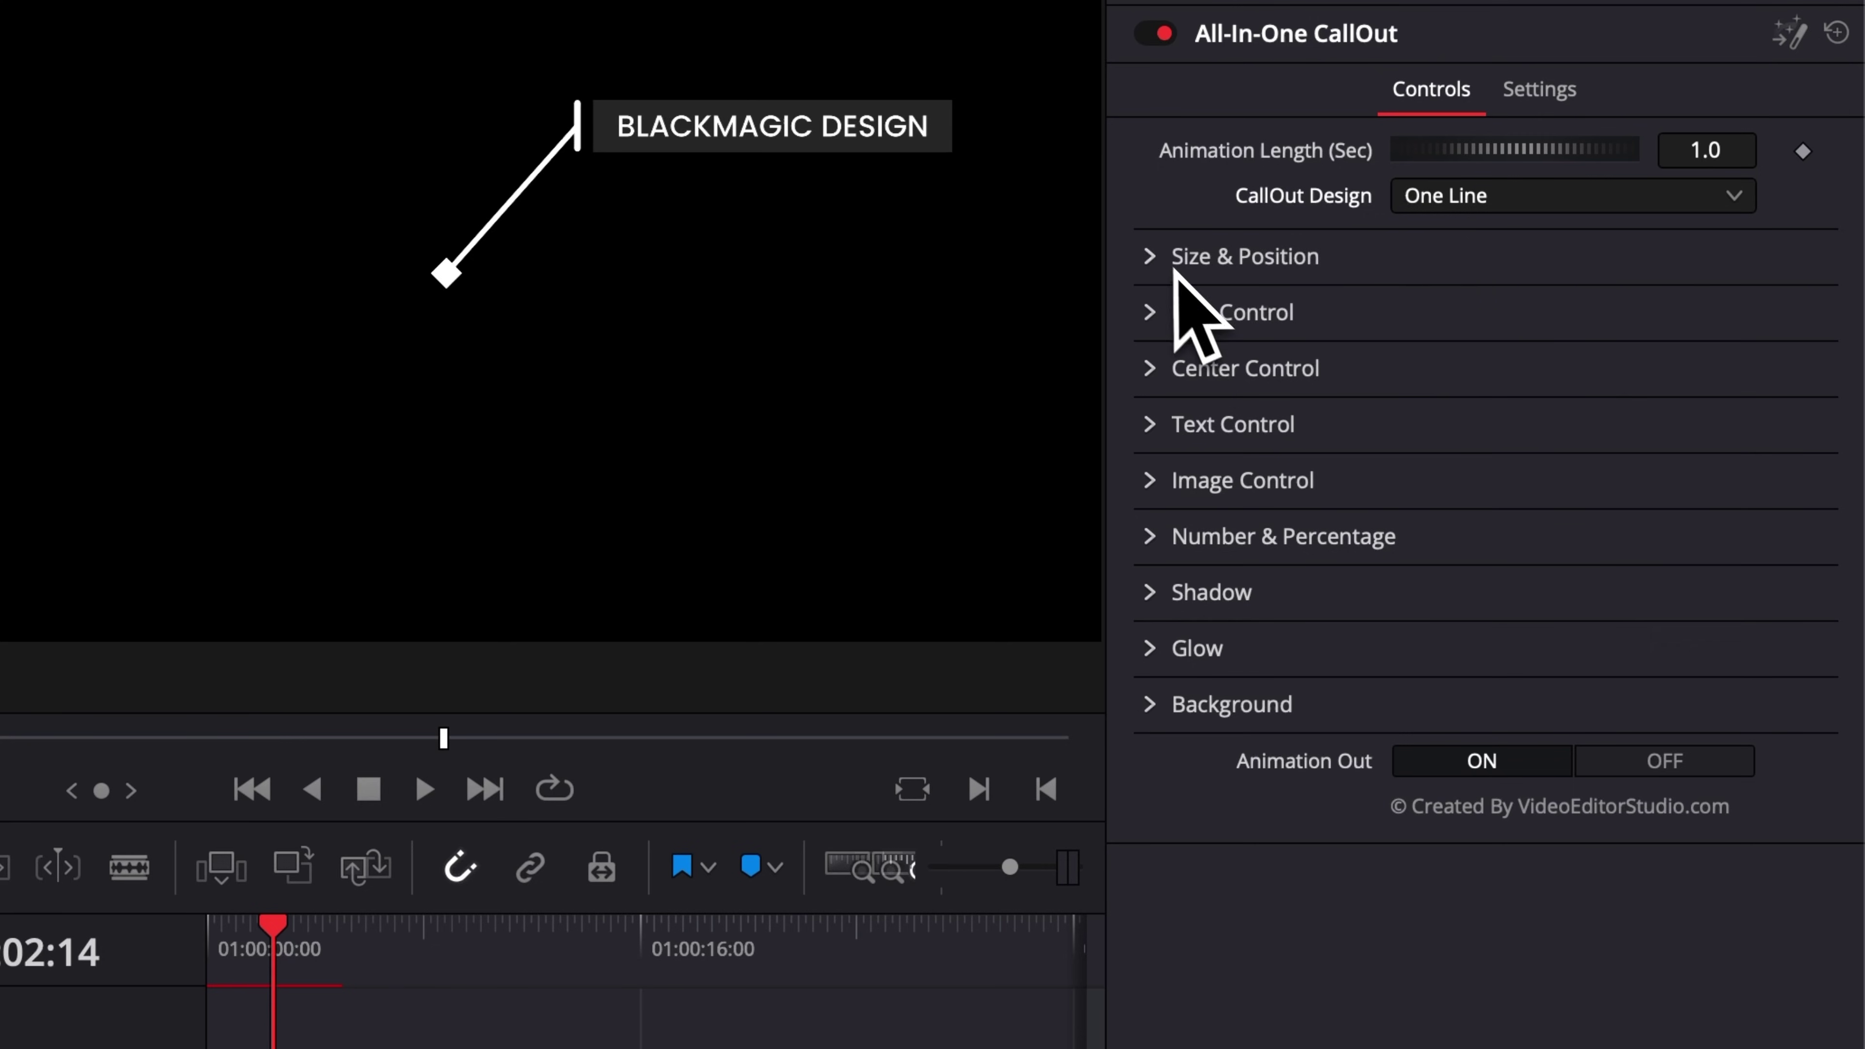
Step: Nudge the callout left and place the money clip from Downloads on V1 under the title
click(1150, 257)
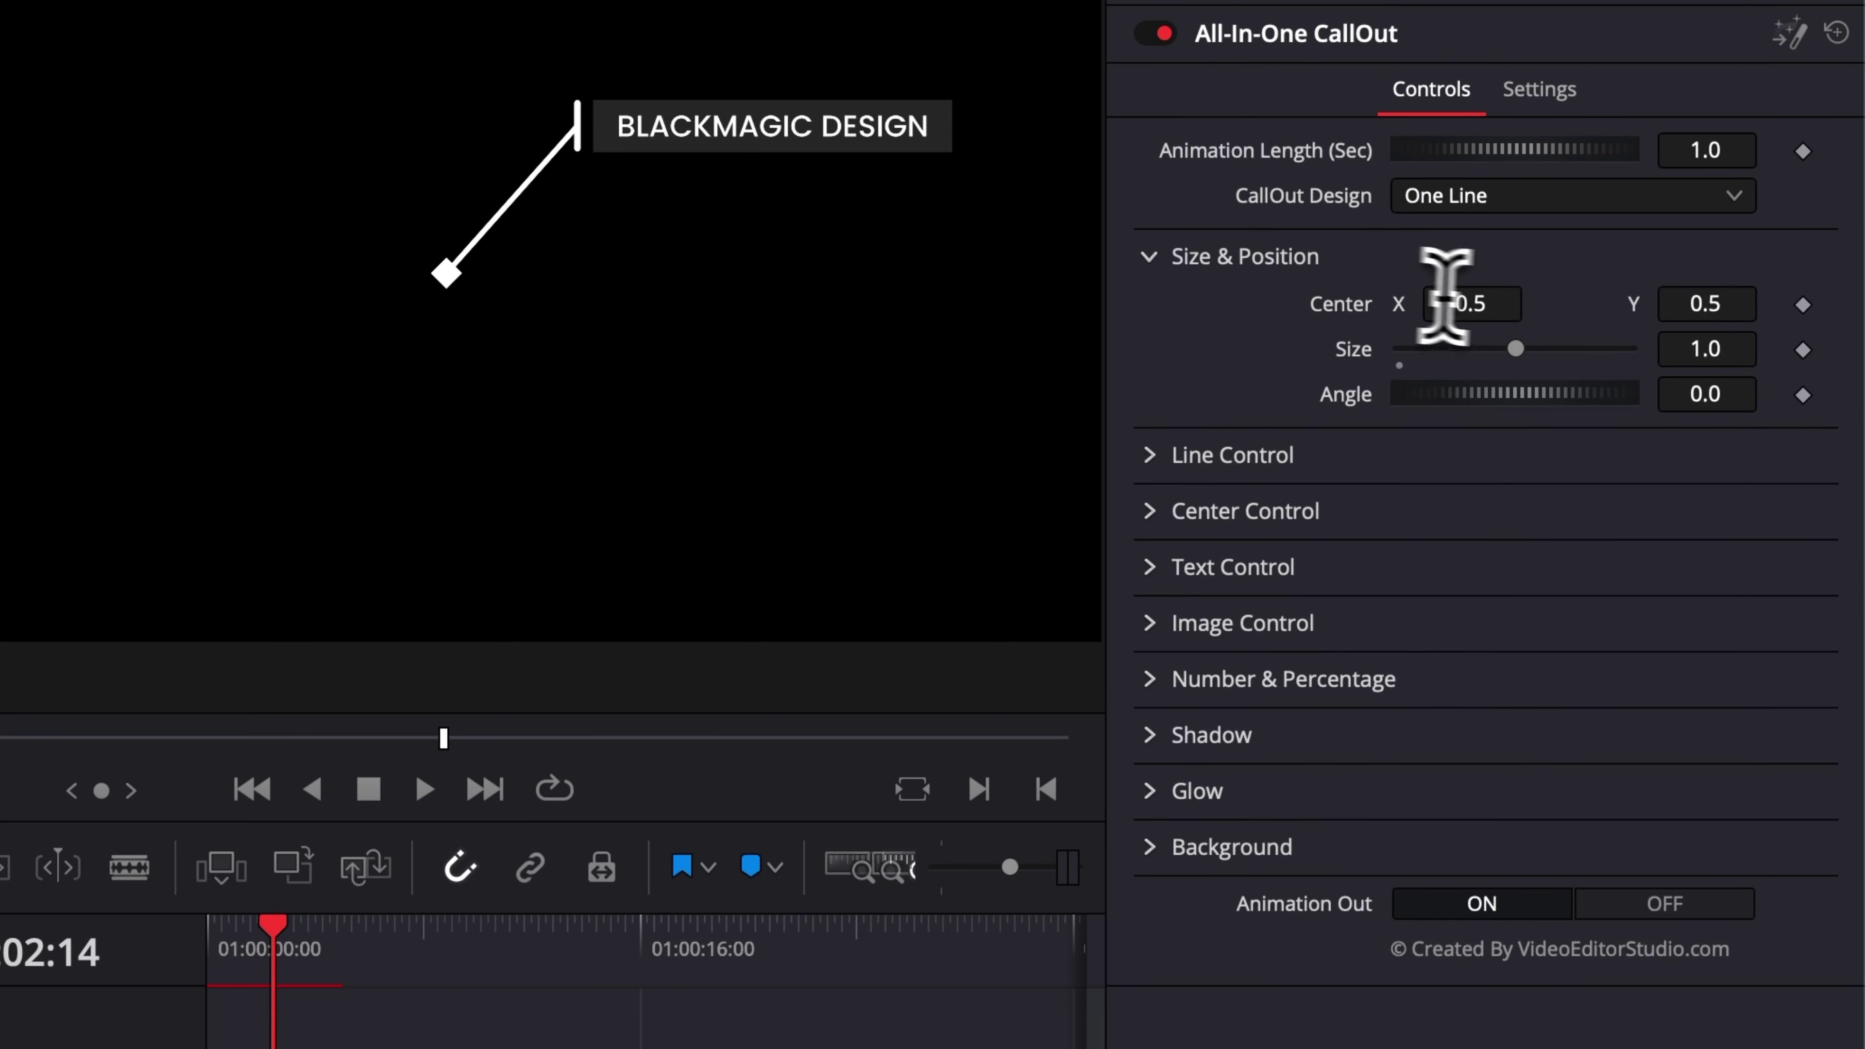
drag(1444, 300, 1350, 300)
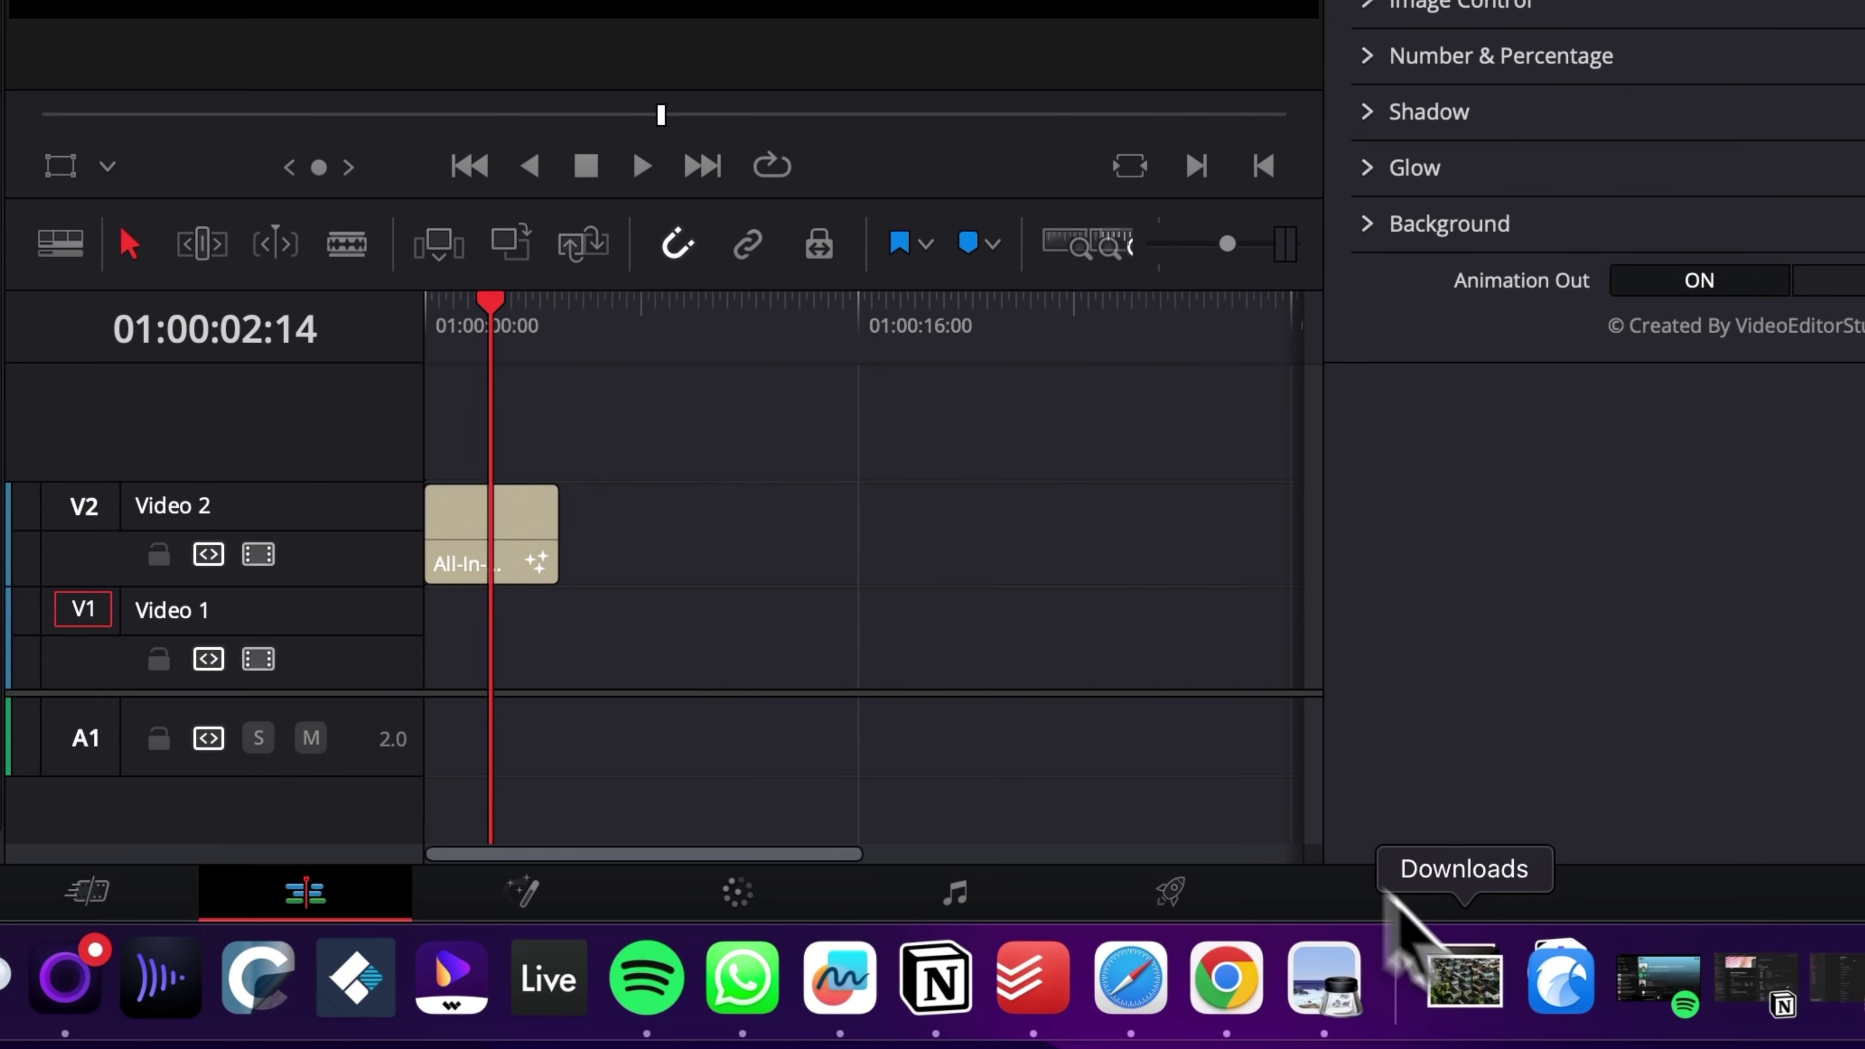
click(1464, 977)
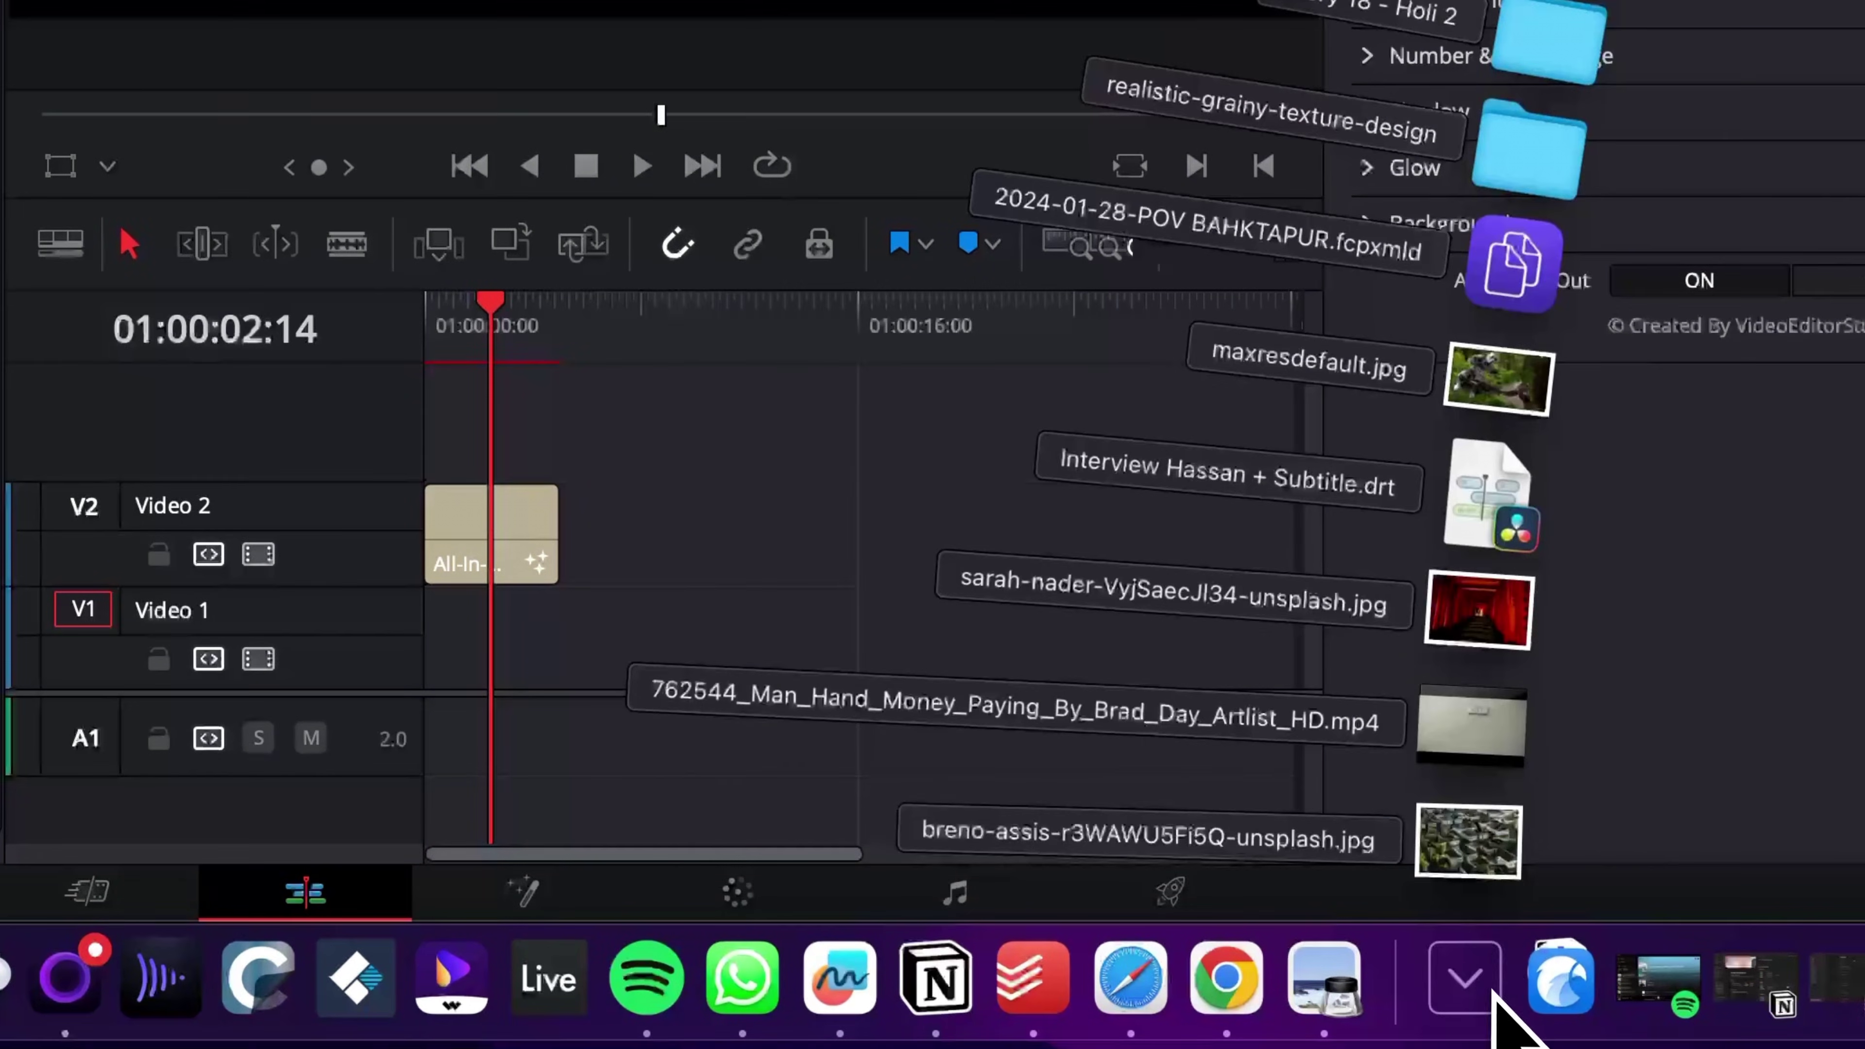
drag(1479, 808, 477, 639)
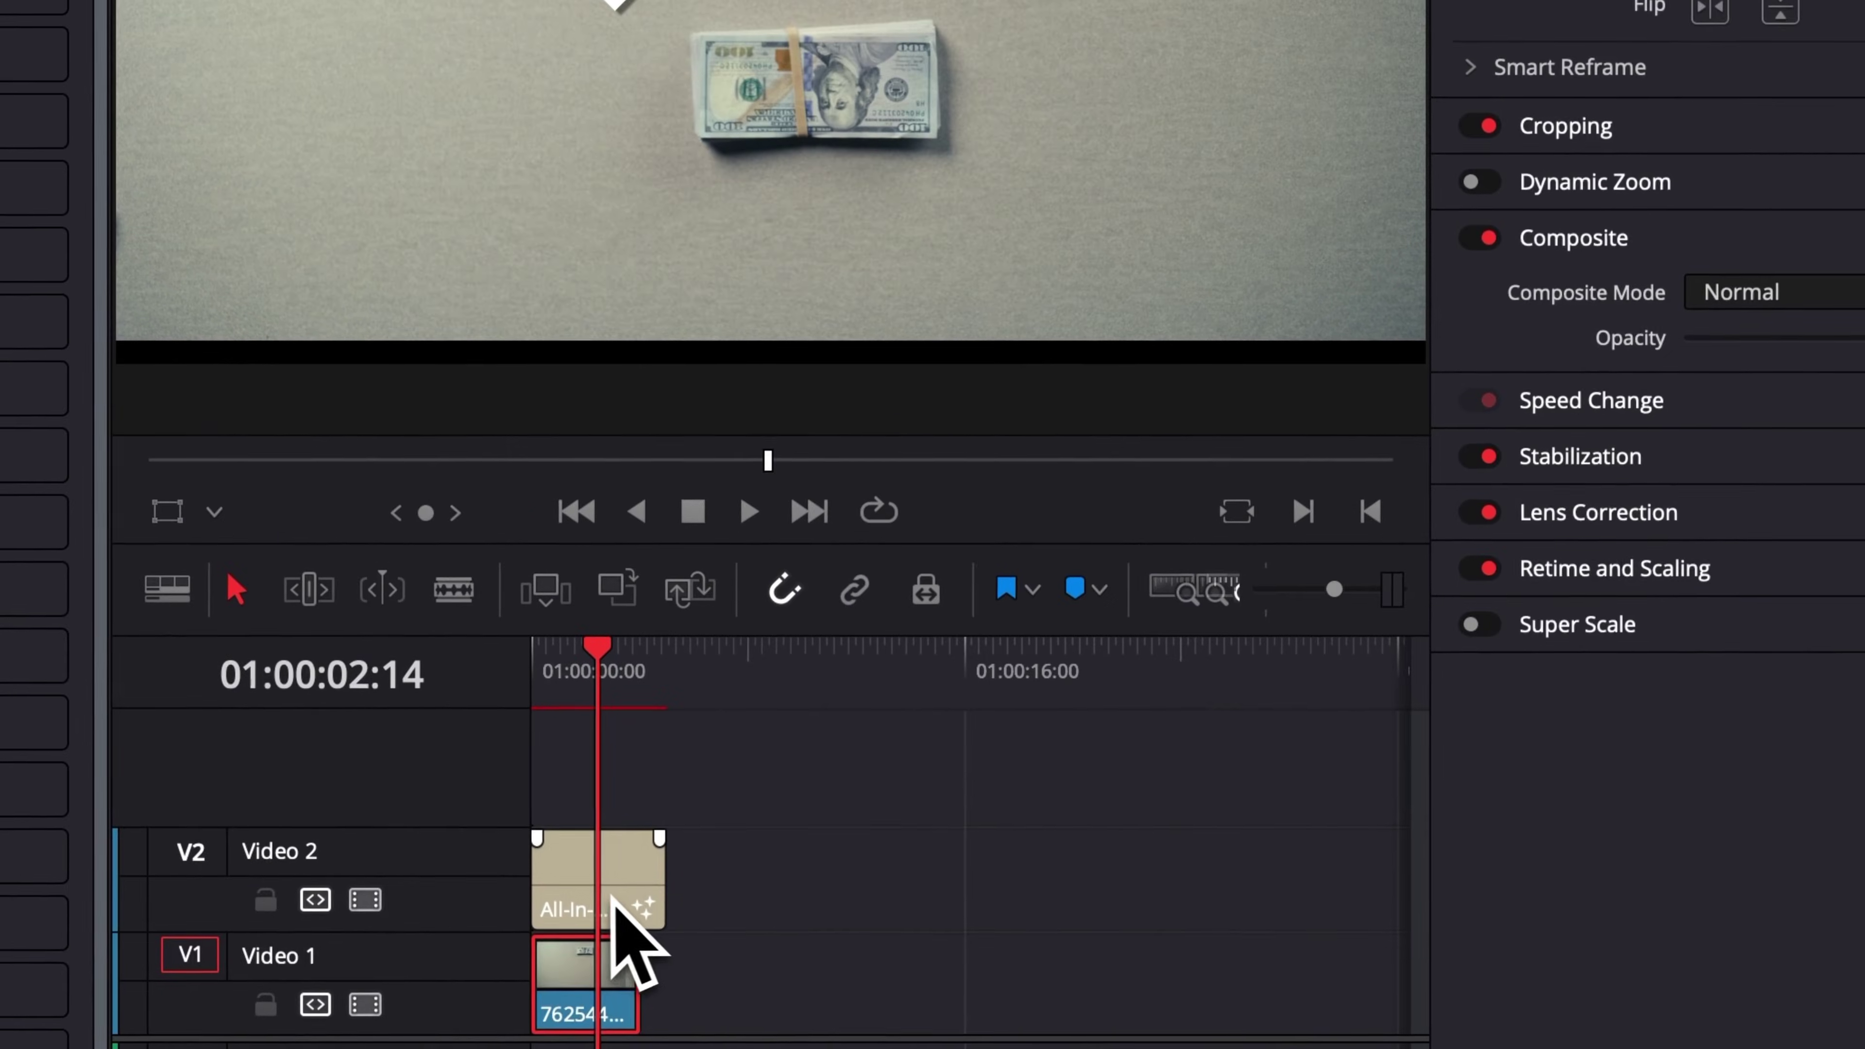
Step: Position the callout at X 0.538, Y 0.38 with Size 0.95 and Angle 0
click(613, 897)
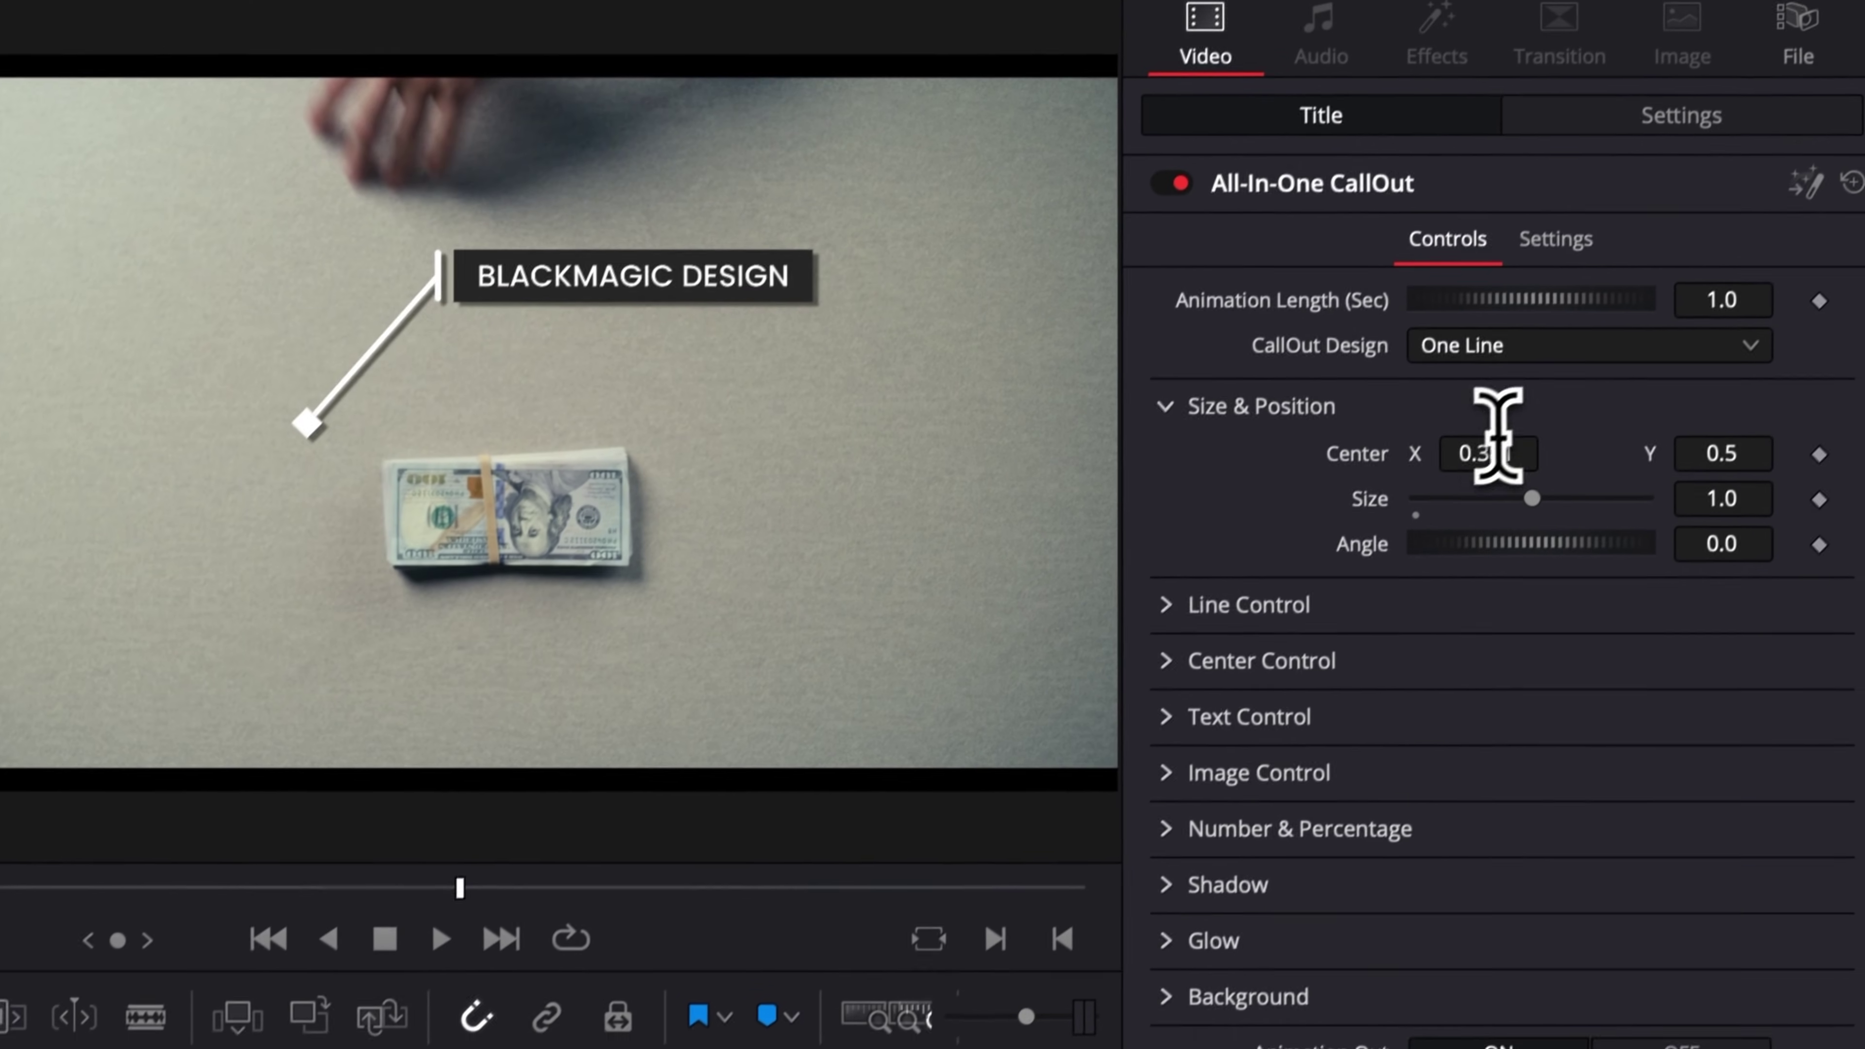
drag(1783, 29, 1806, 30)
drag(1472, 474, 1545, 474)
drag(1705, 475, 1641, 476)
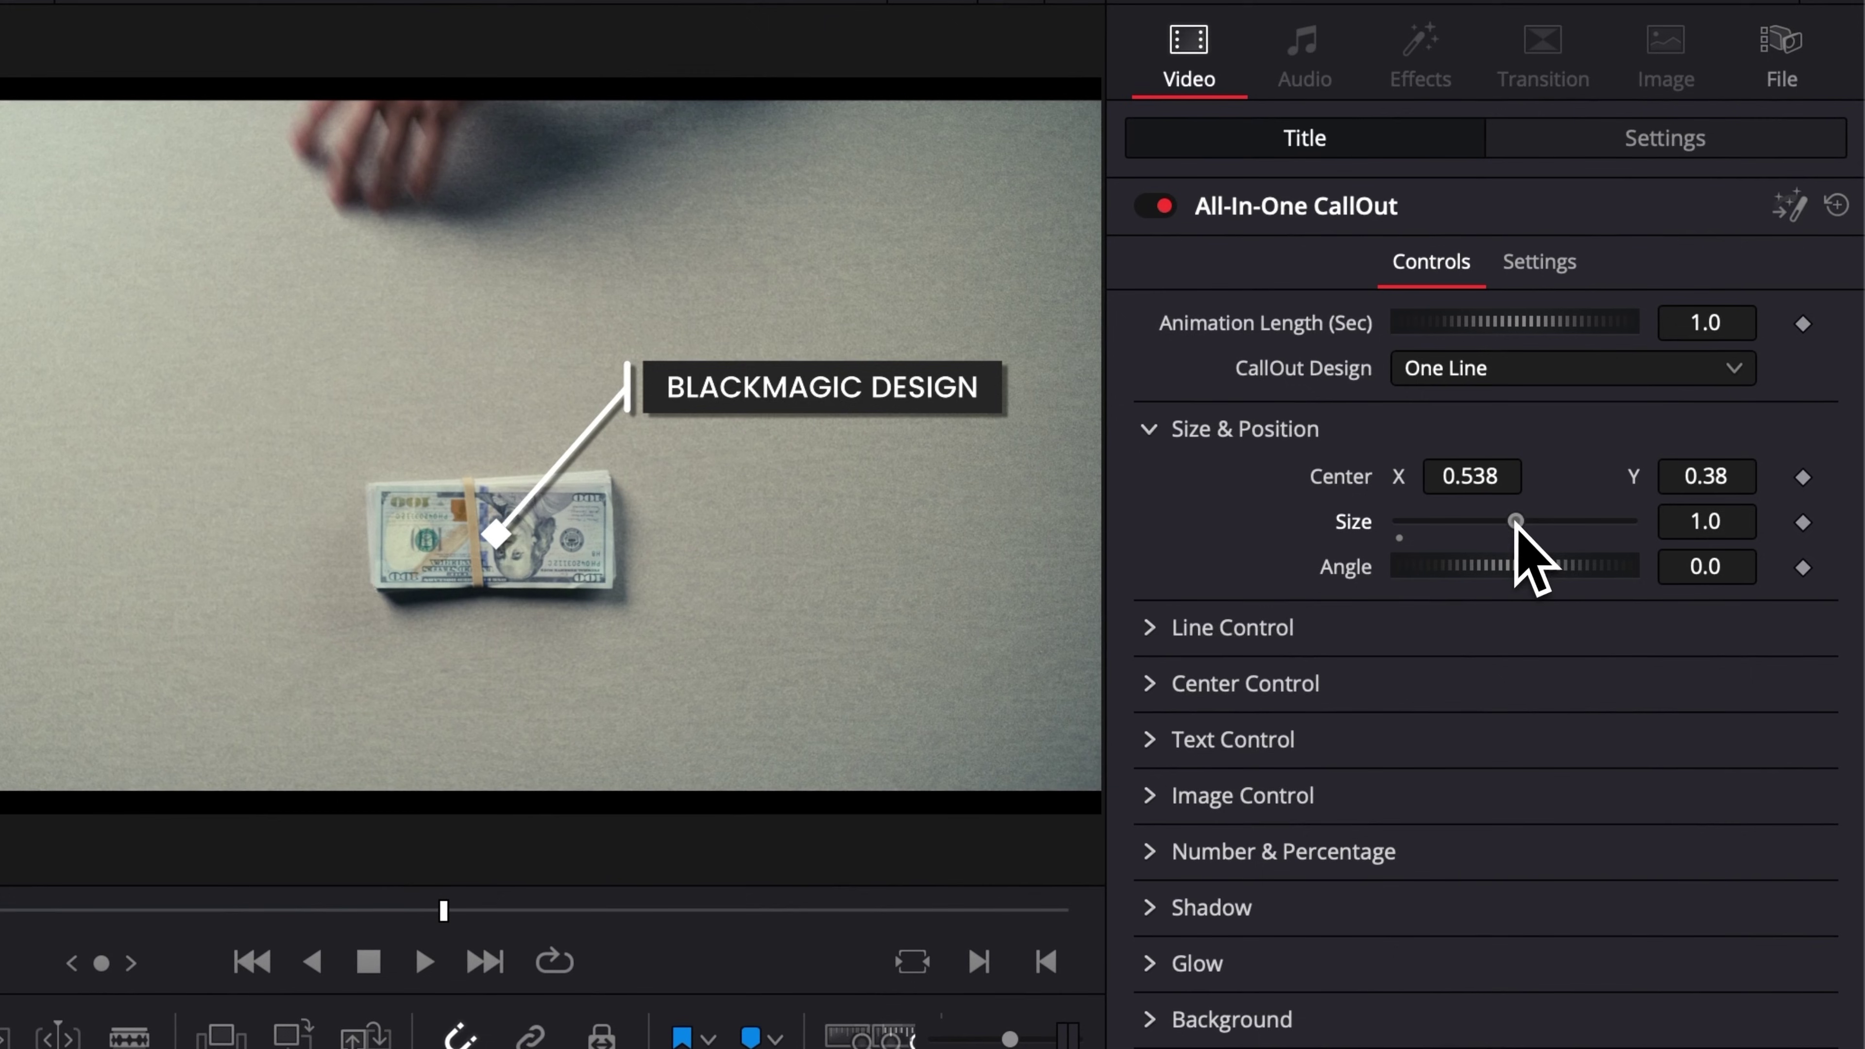
drag(1516, 523, 1510, 521)
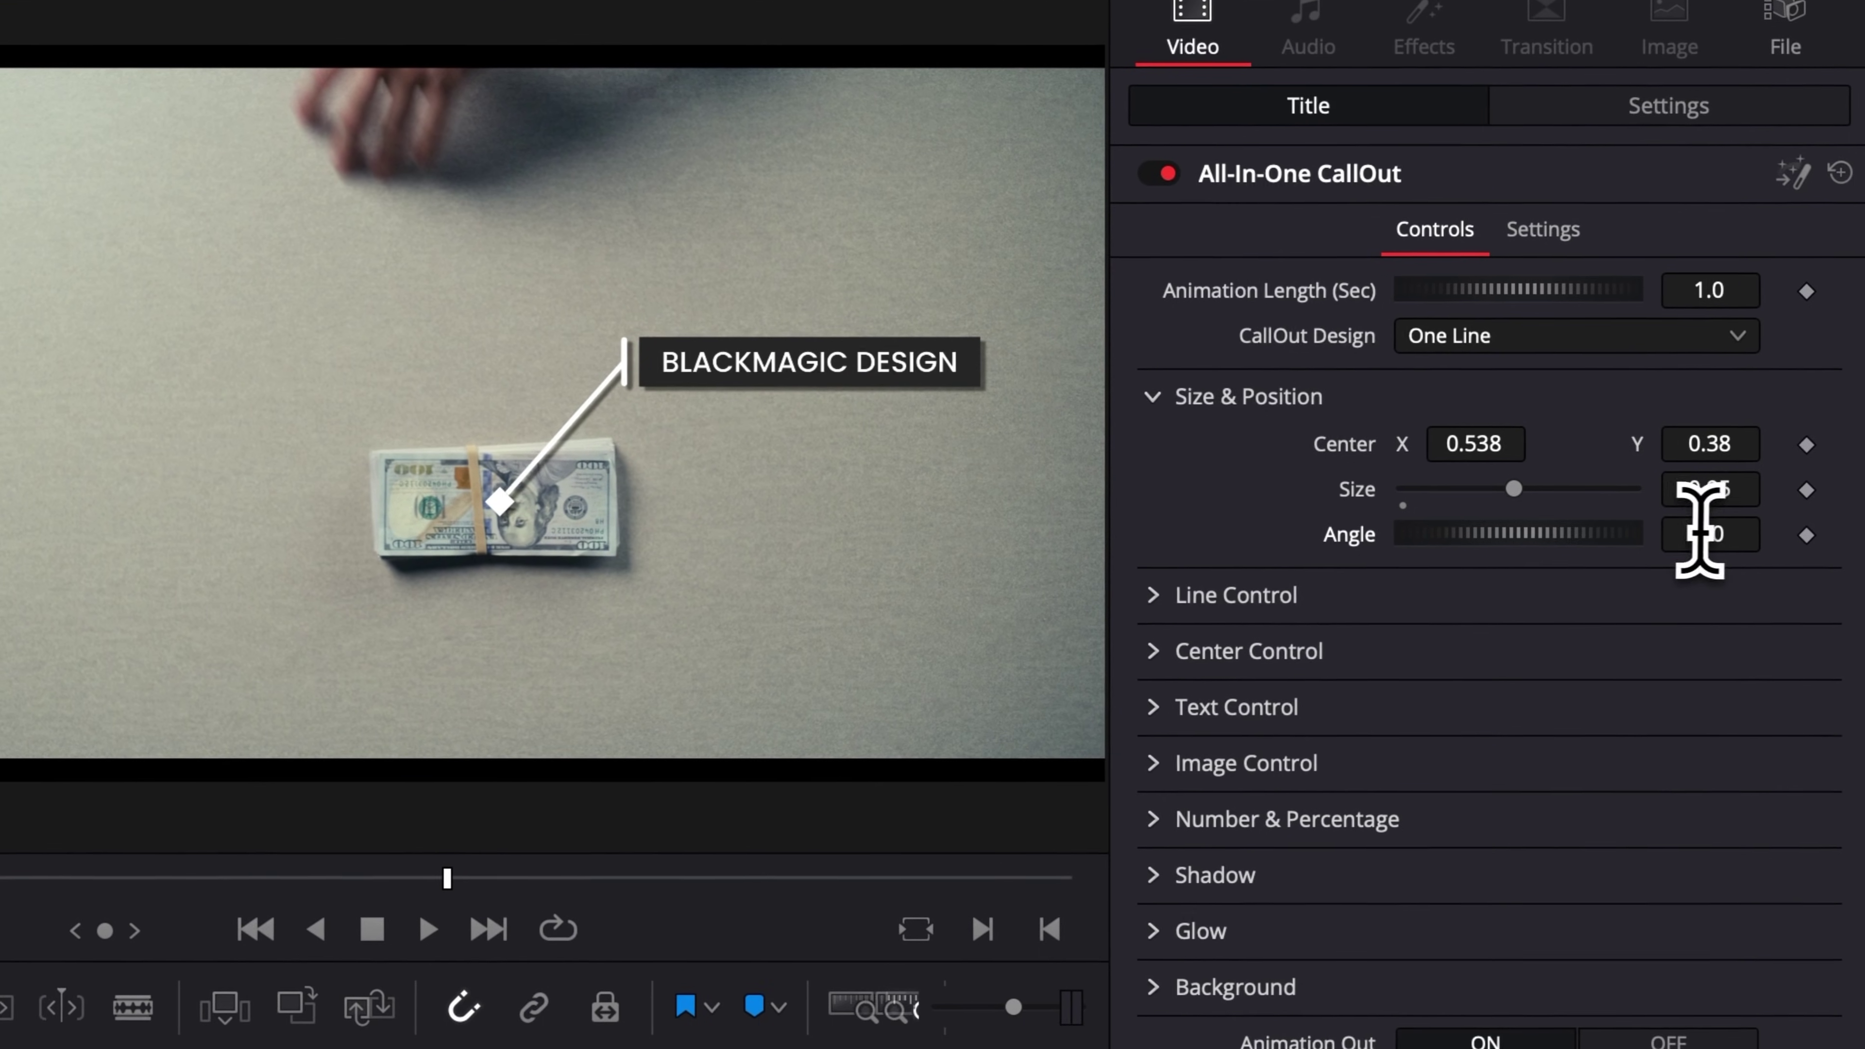
mouse_move(1698, 561)
mouse_down()
mouse_move(1637, 562)
mouse_move(1681, 534)
mouse_up()
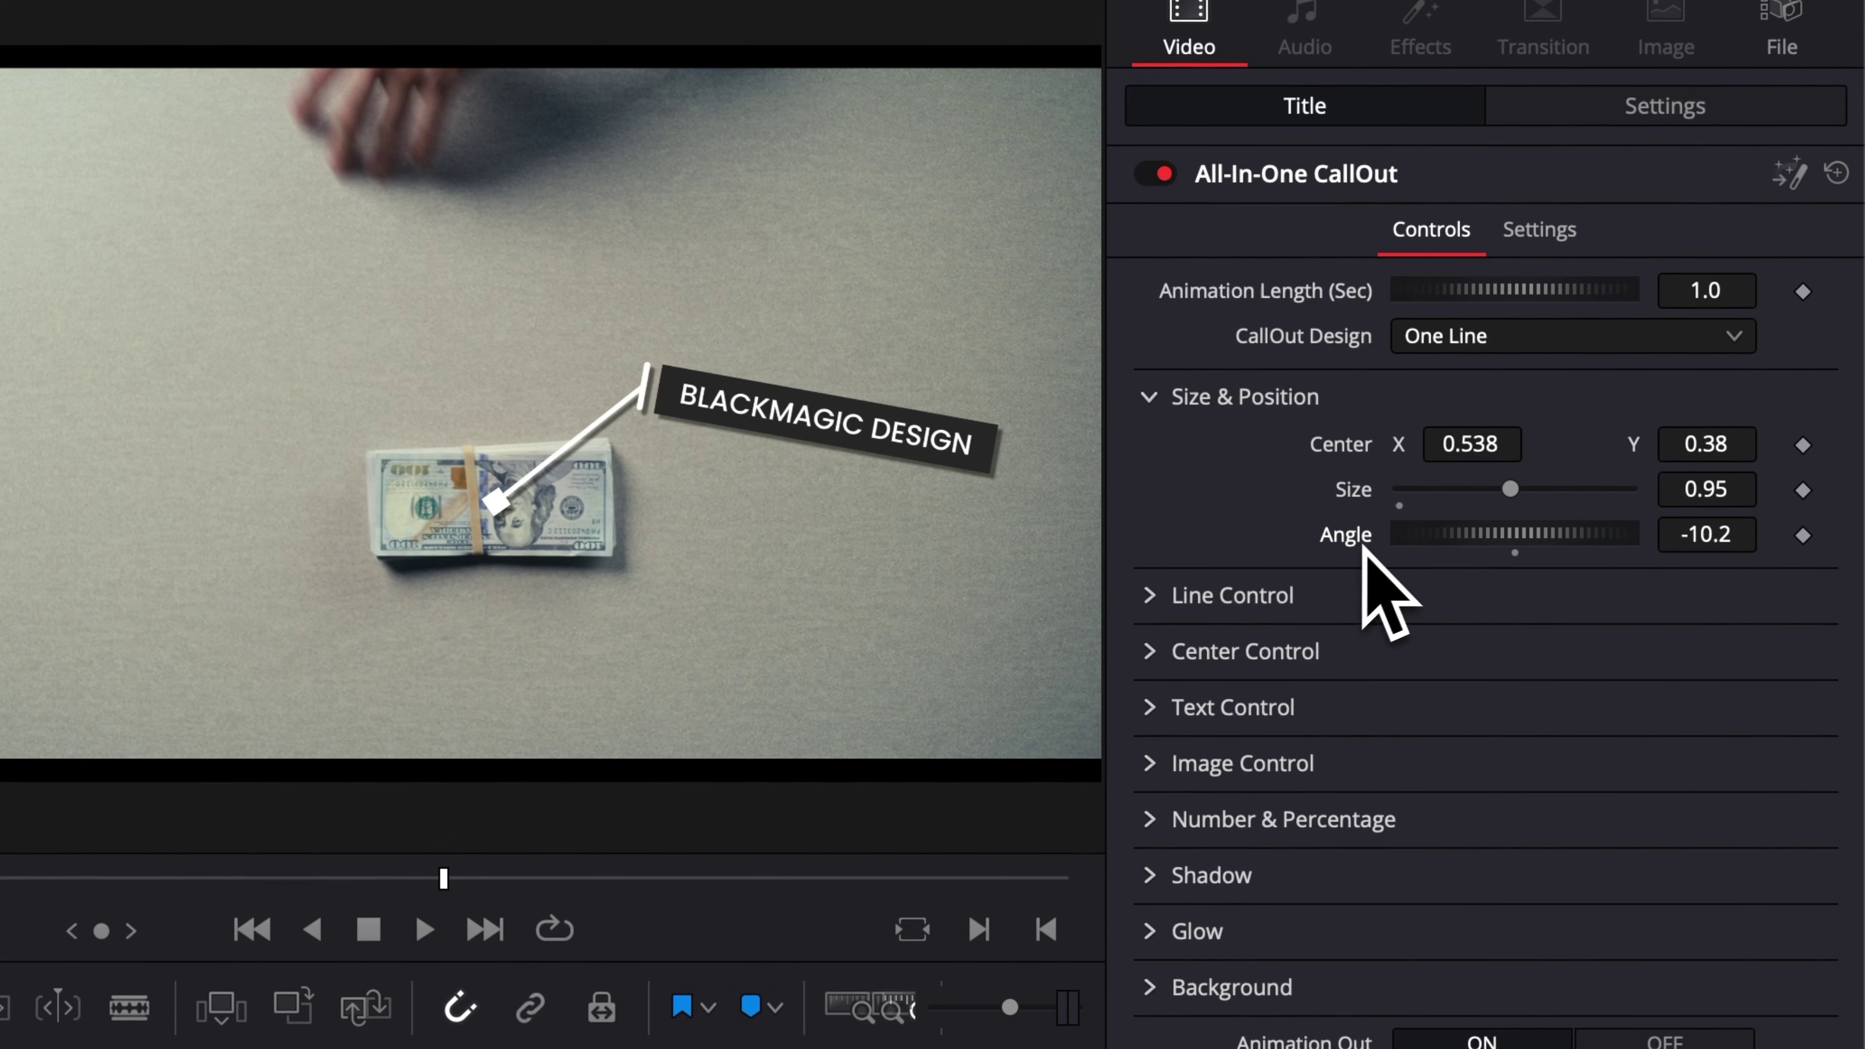
double_click(1356, 545)
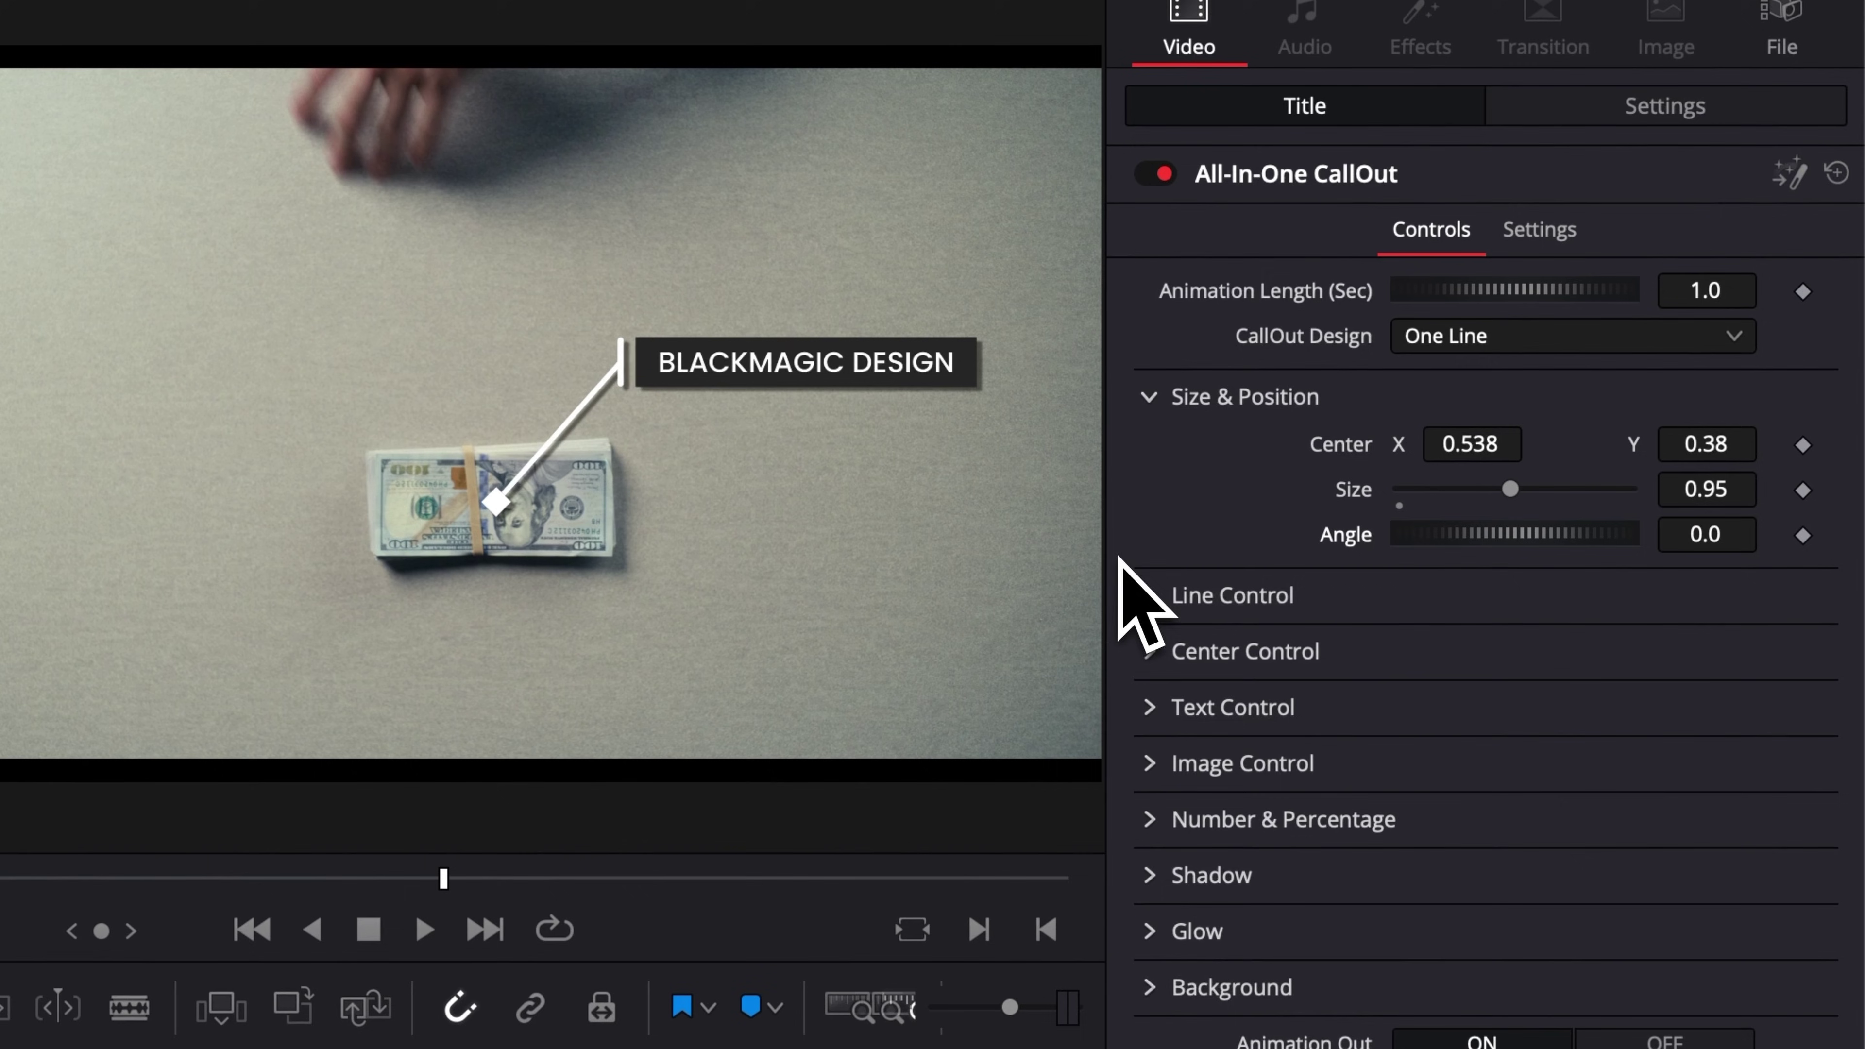
Step: In Line Control, thicken the border width and shift Design Point X to 0.638
click(1148, 395)
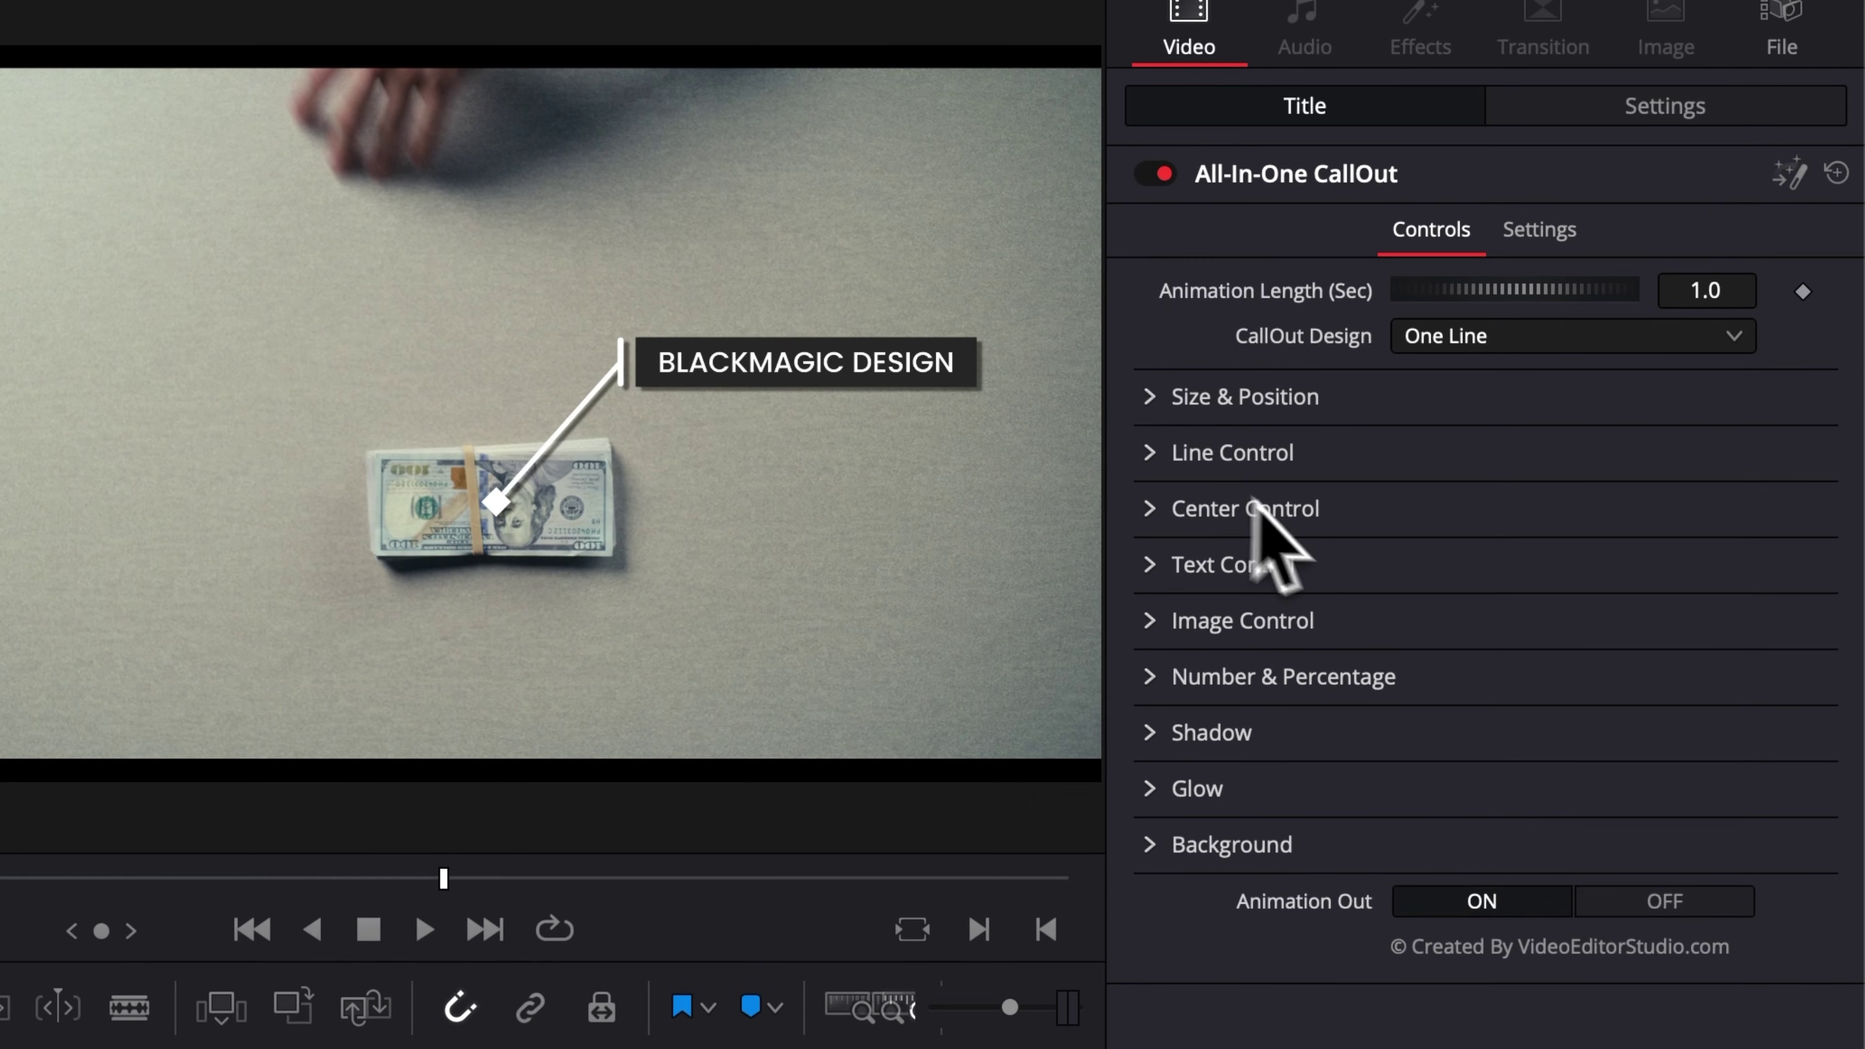
click(1149, 455)
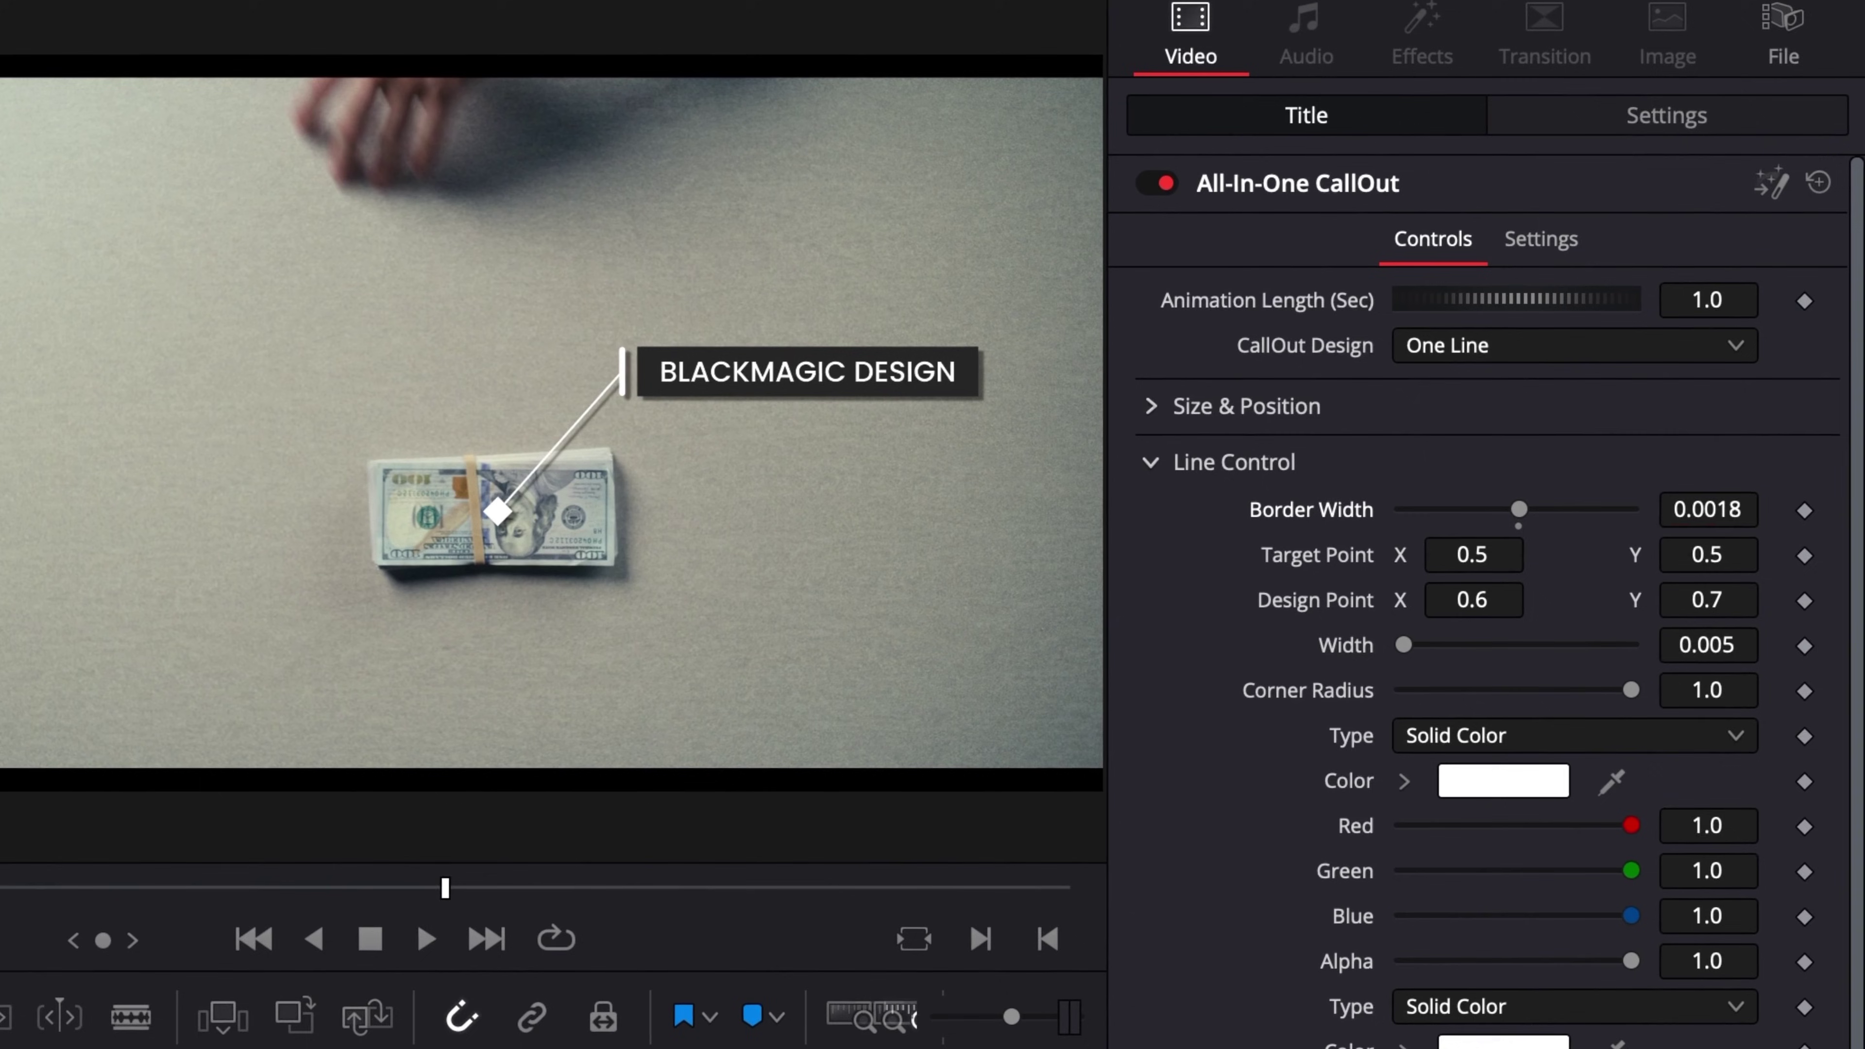
drag(1707, 509, 1732, 509)
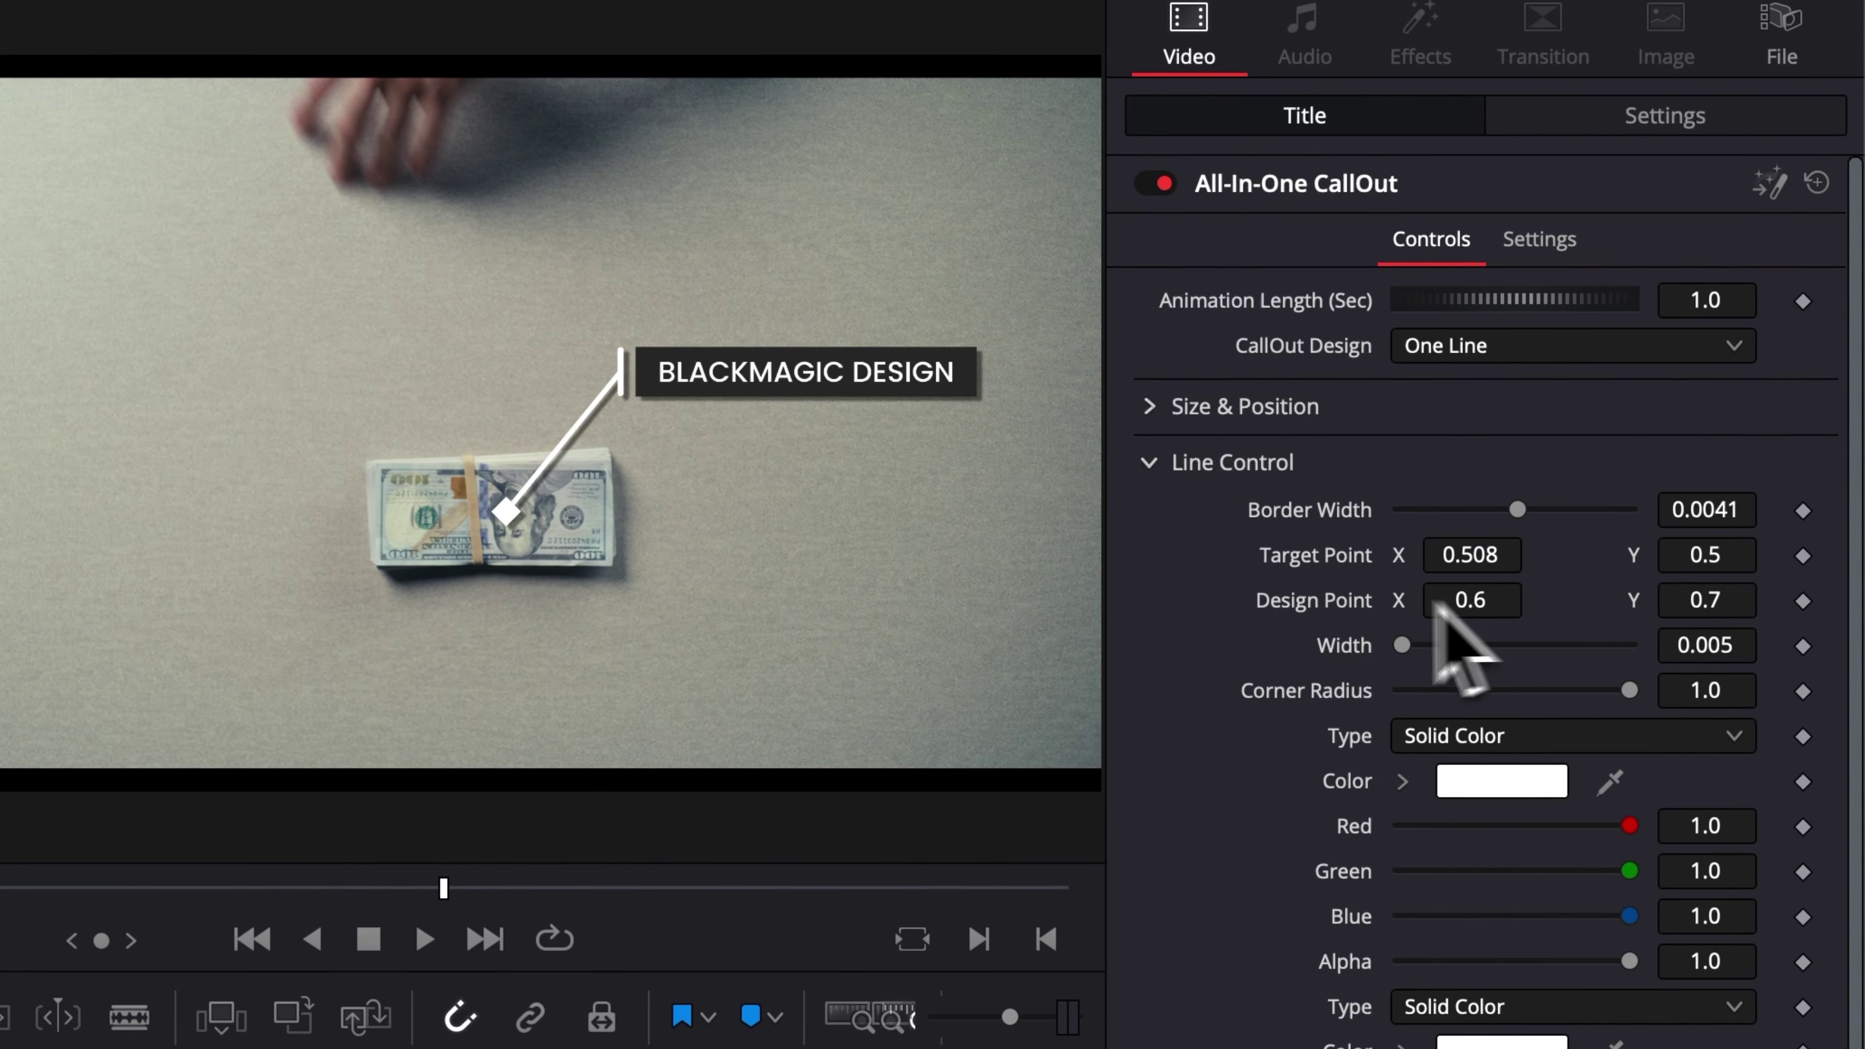
mouse_move(1471, 599)
mouse_down()
mouse_move(1501, 599)
mouse_move(1410, 599)
mouse_move(1490, 599)
mouse_up()
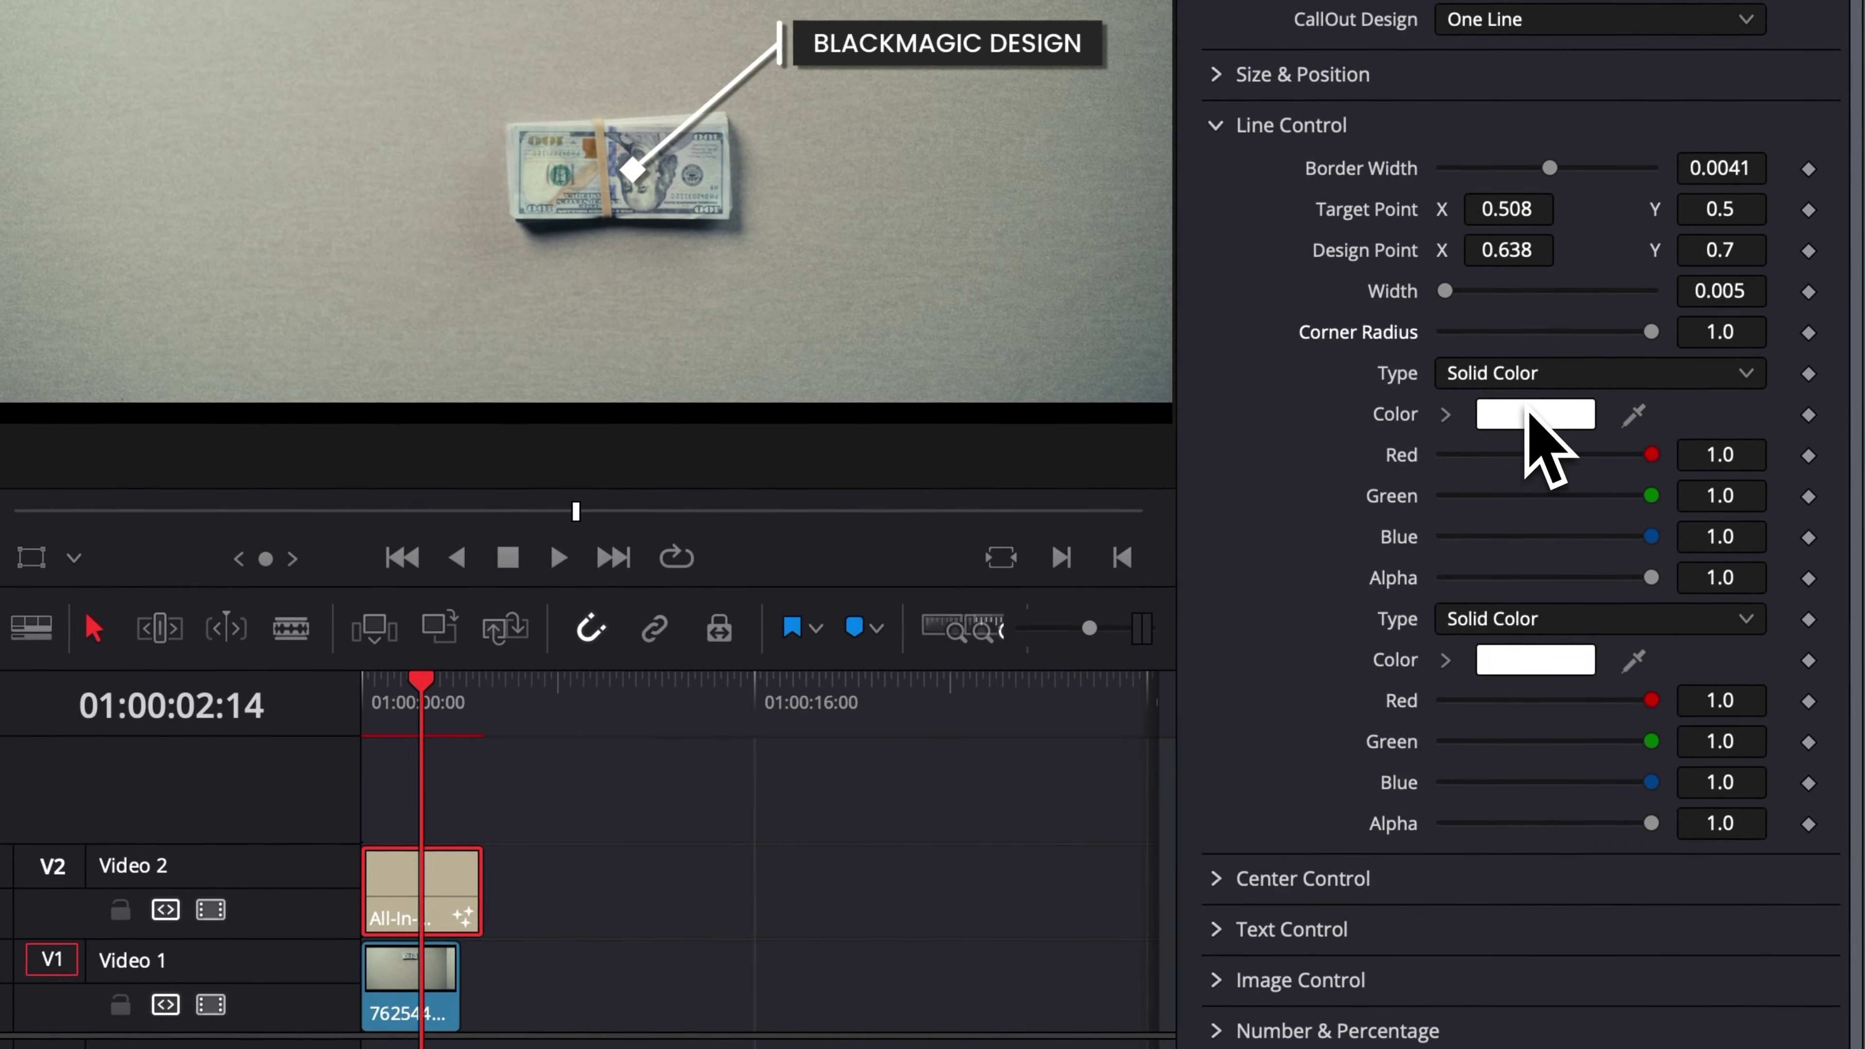
Step: Set both callout line Color swatches to red
click(1534, 415)
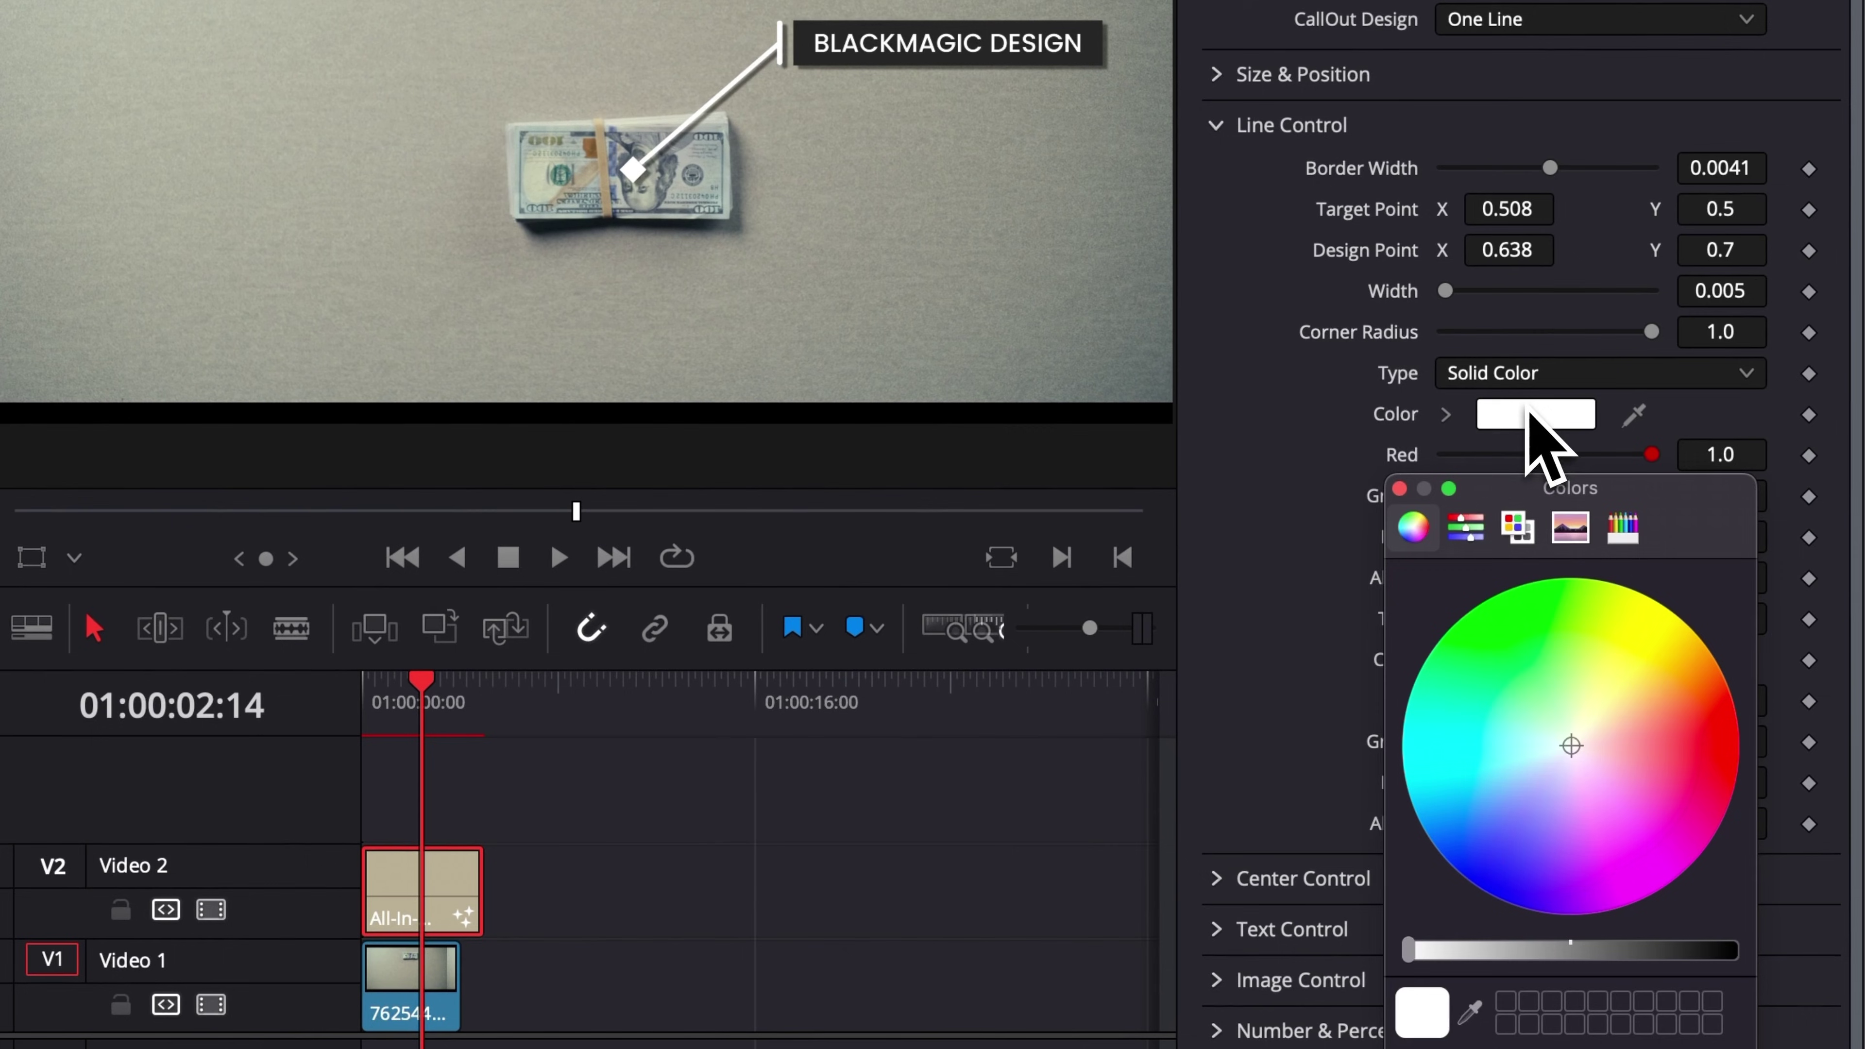
click(1715, 741)
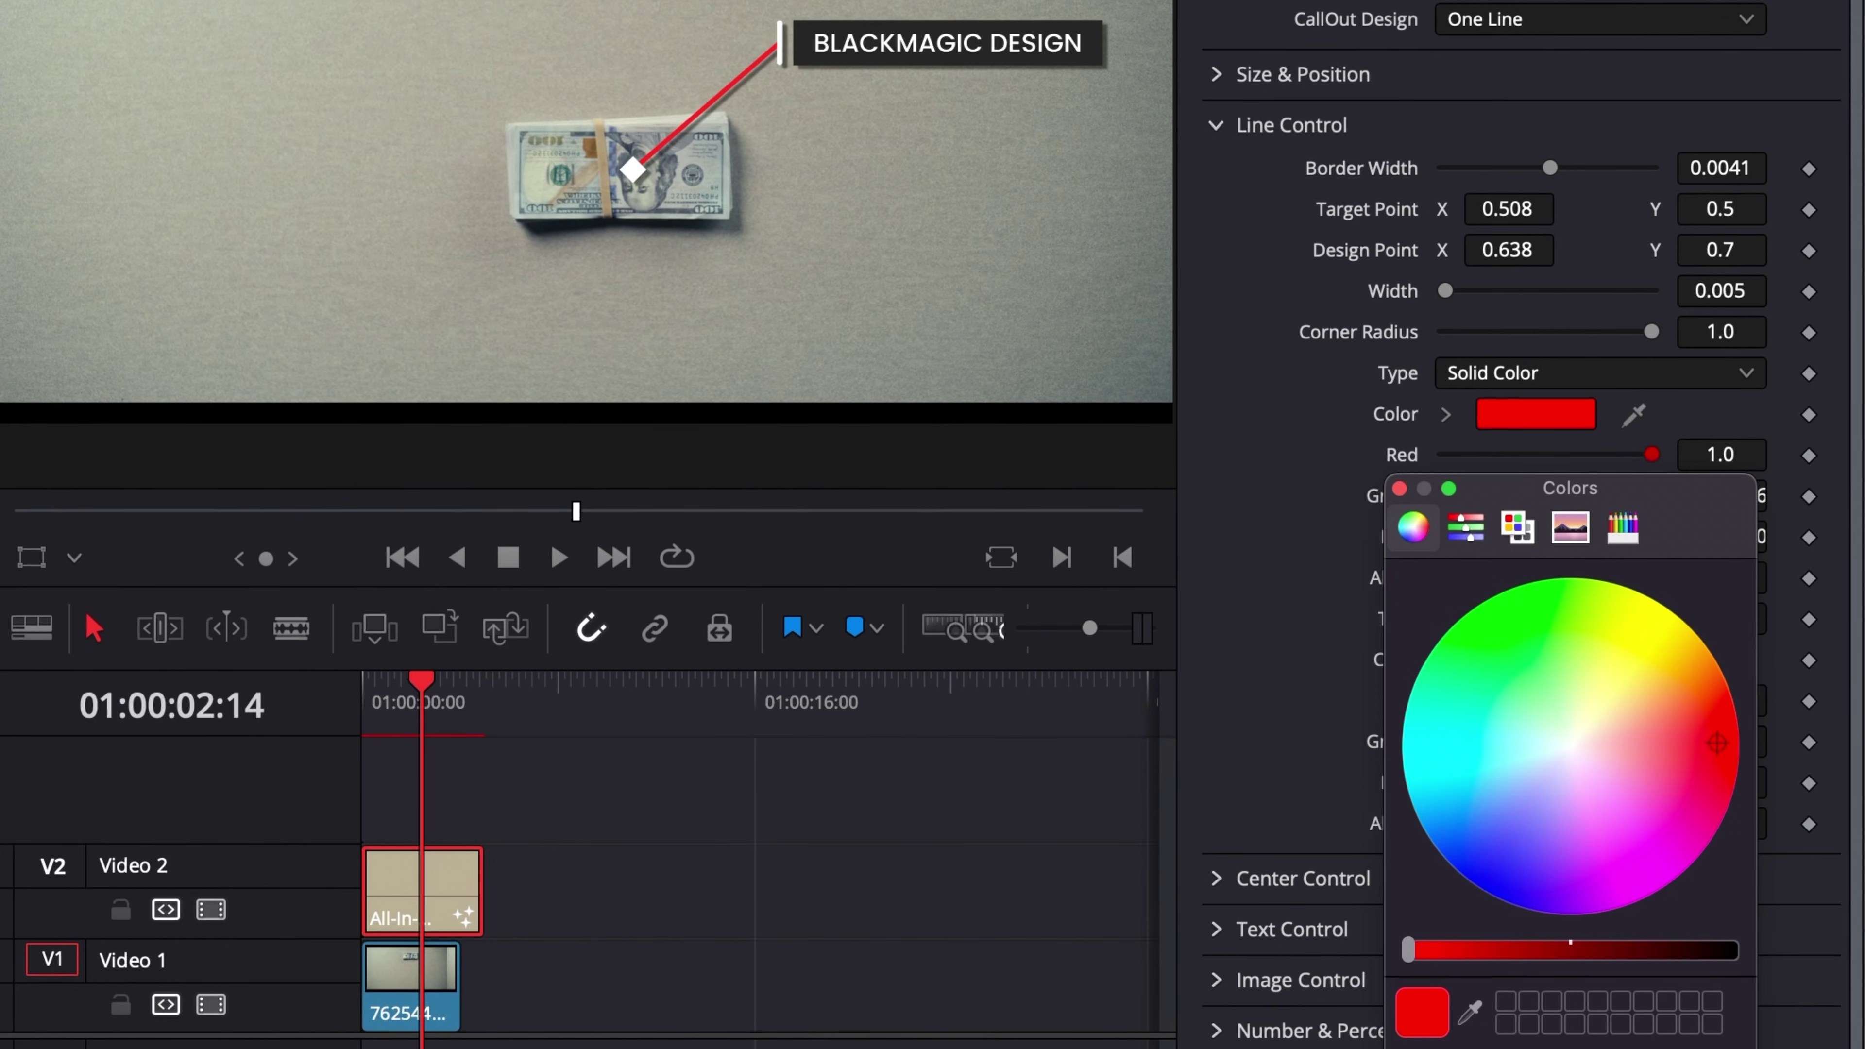
key(Escape)
click(1516, 665)
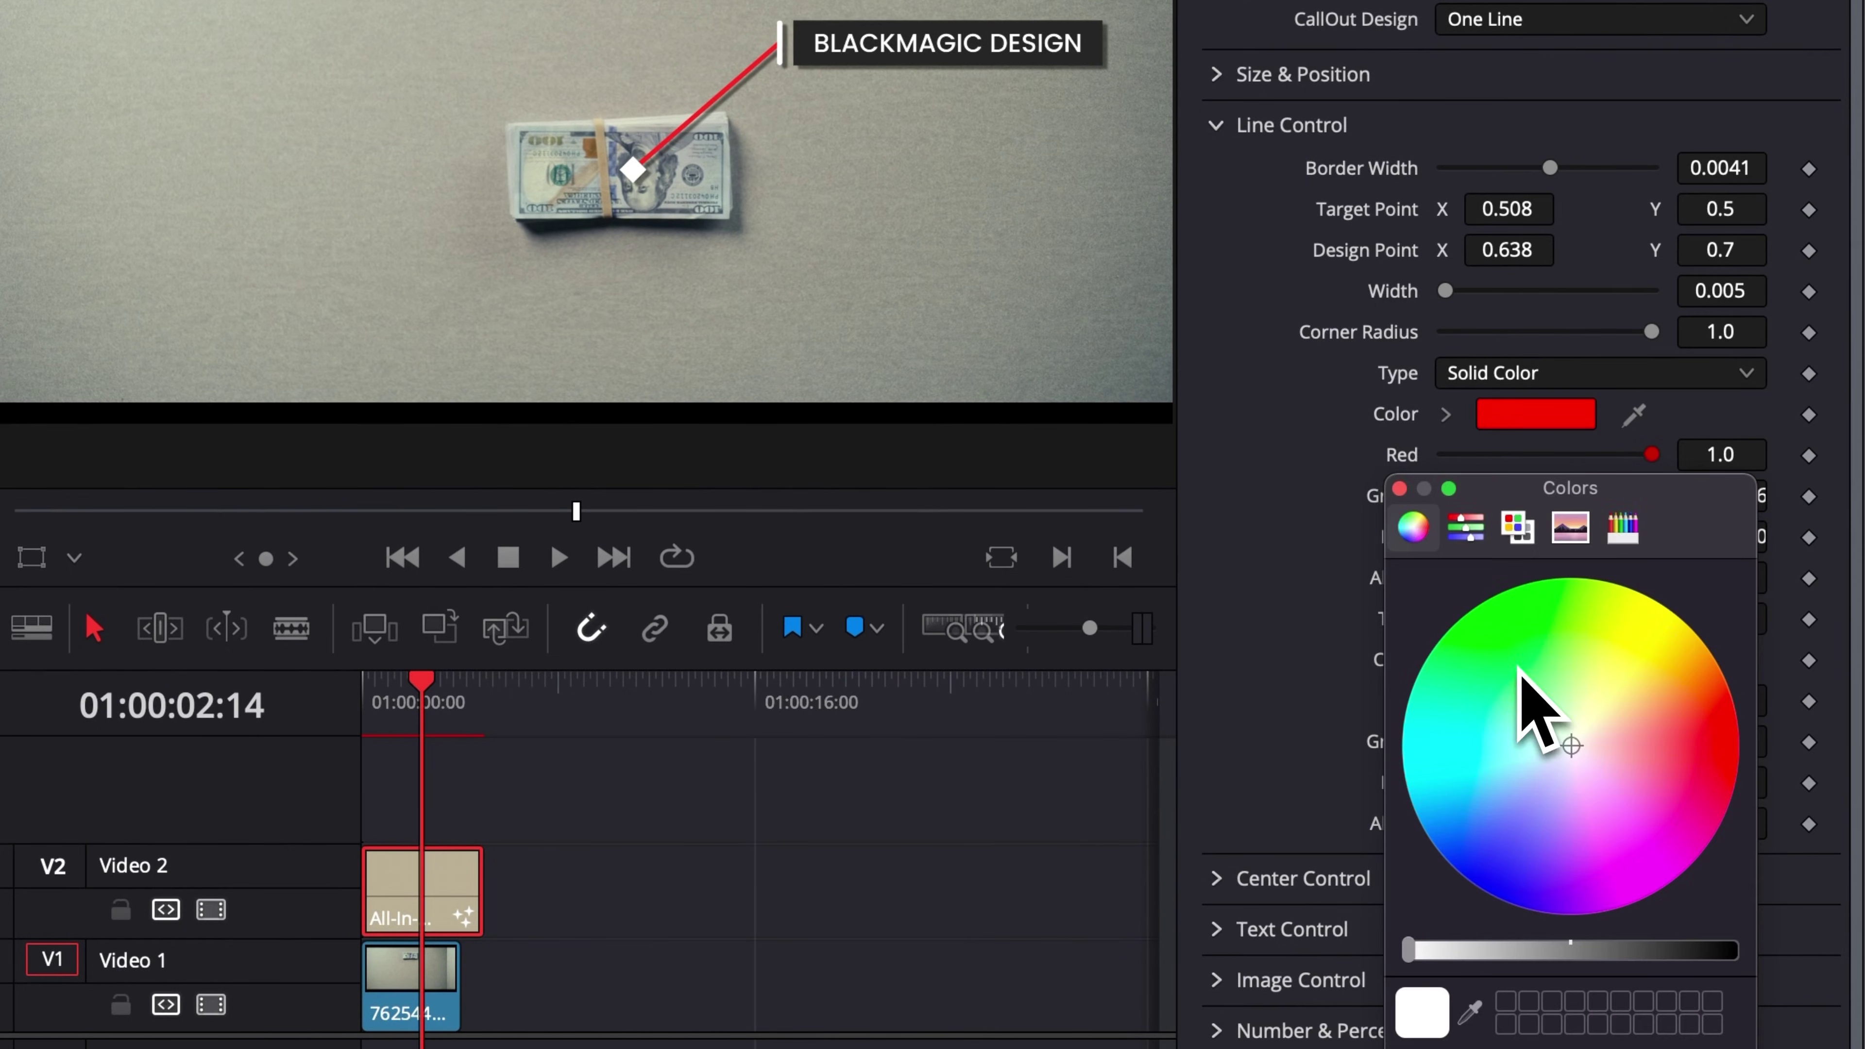
click(1722, 730)
key(Escape)
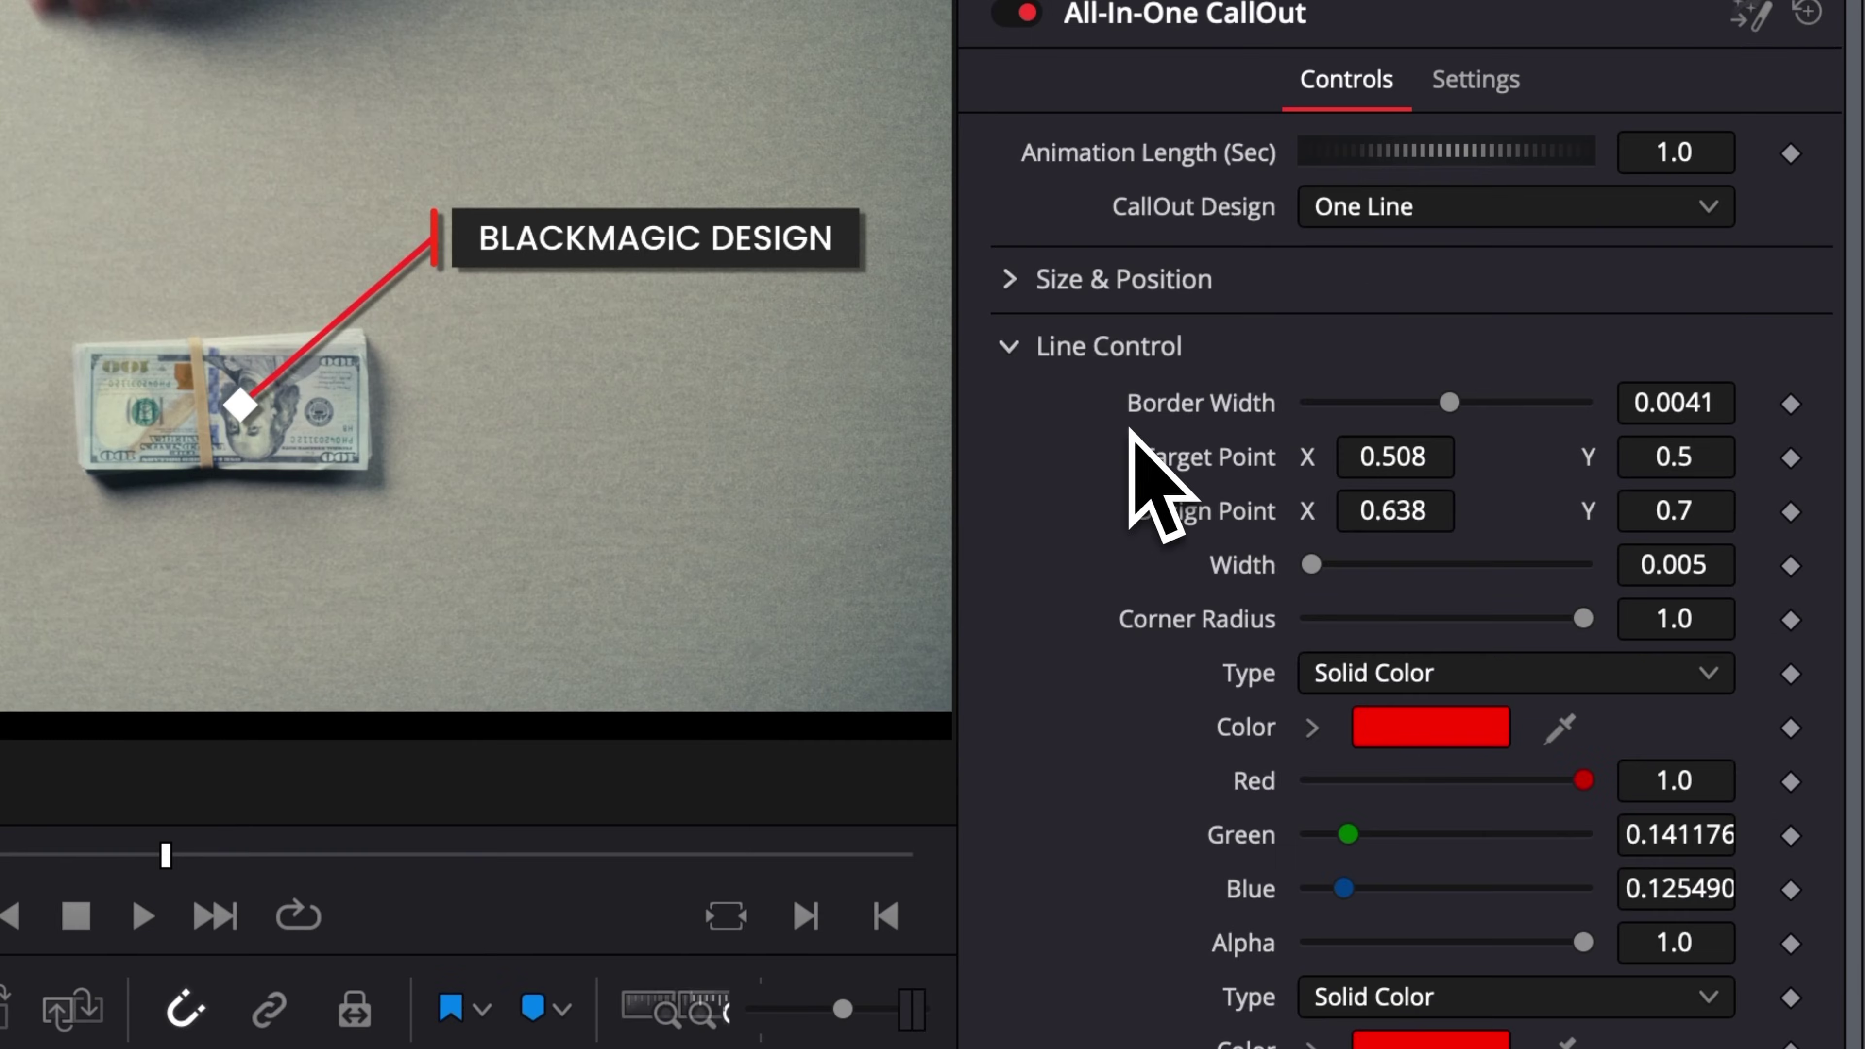
Step: In Center Control, trial a soft edge on the centre marker, reset it to 0, and adjust its size
click(1219, 127)
click(1026, 404)
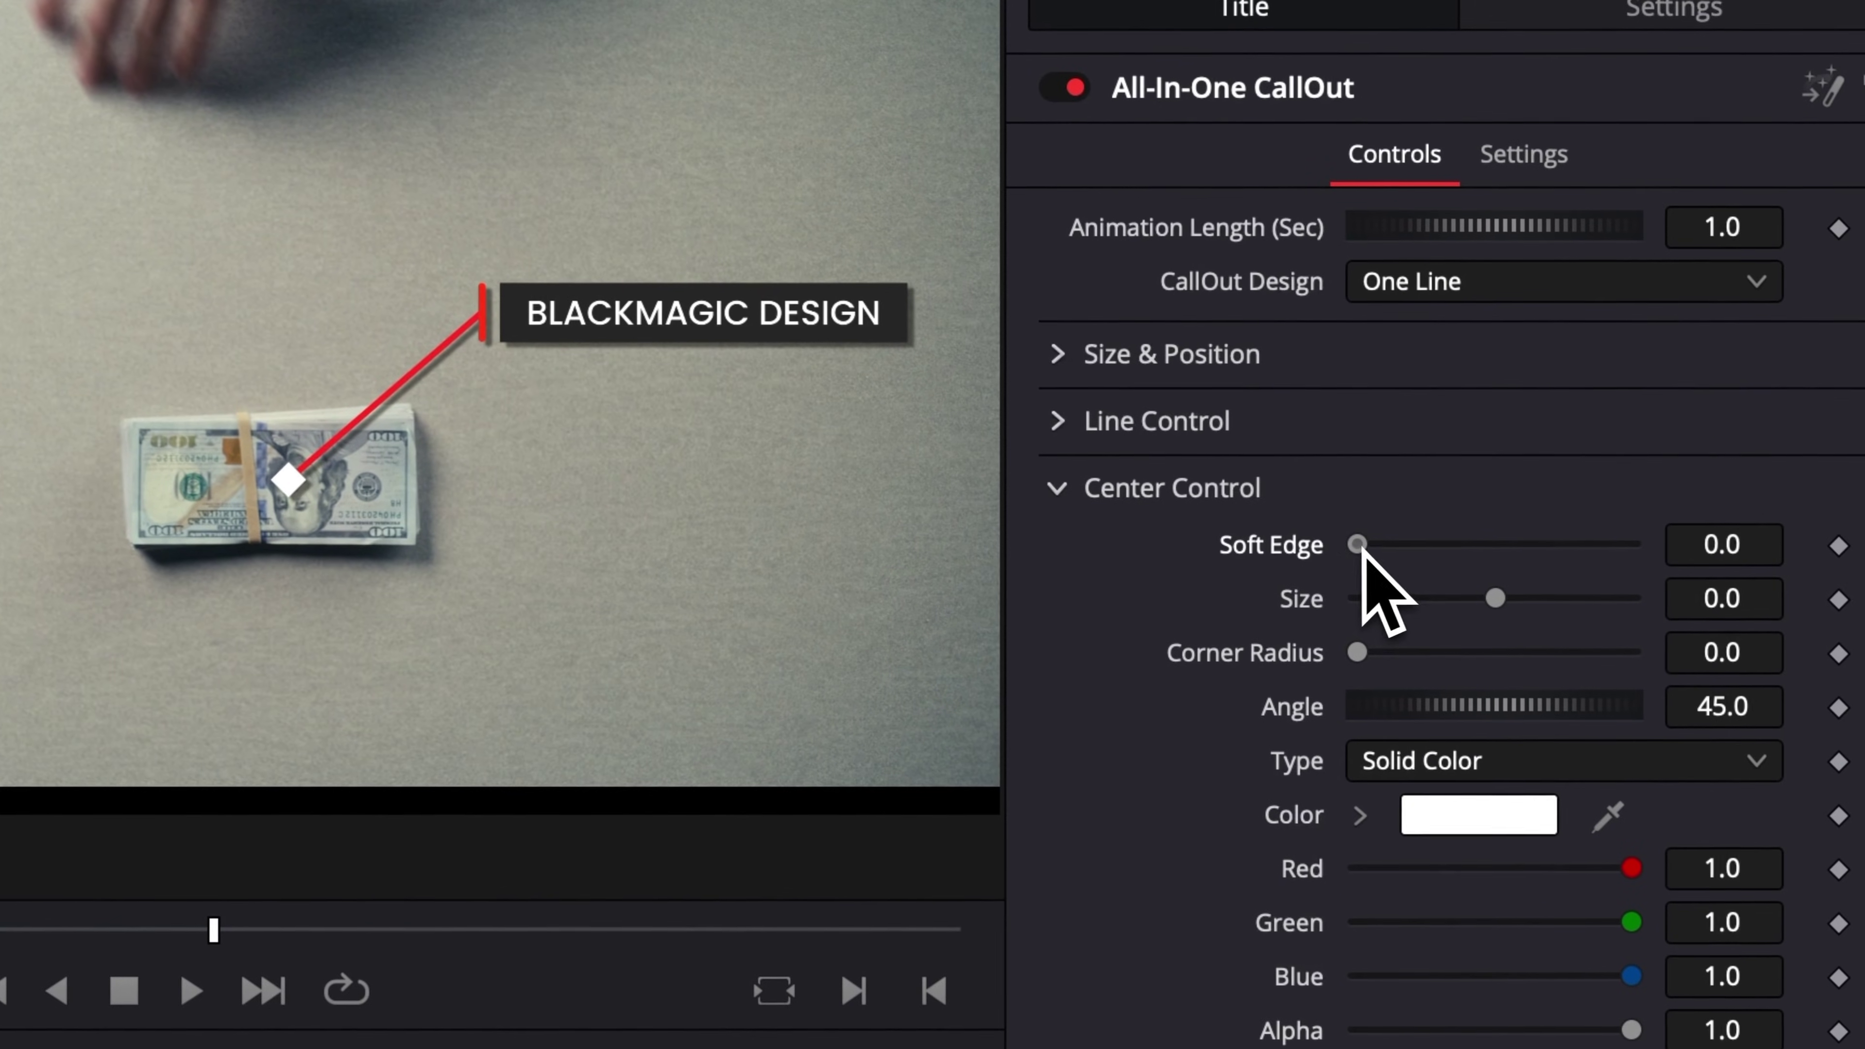
drag(1363, 549, 1371, 551)
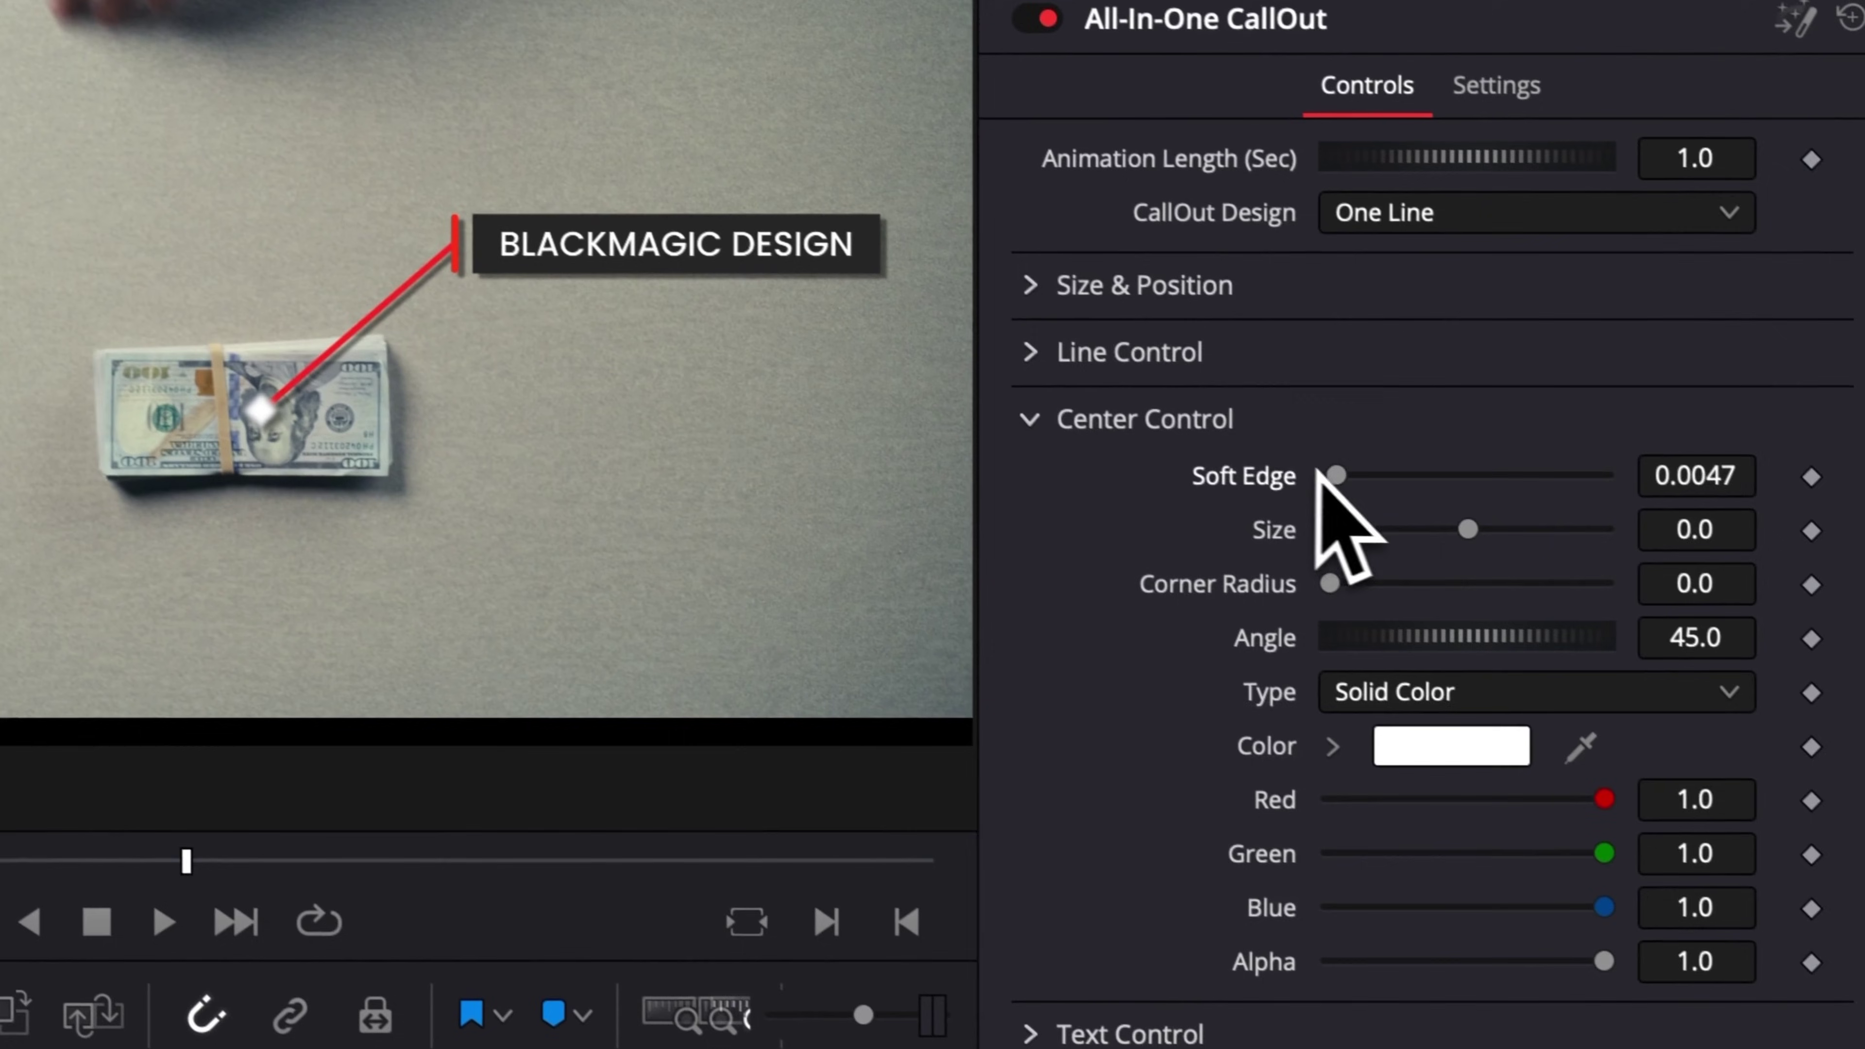
drag(1317, 470, 1278, 481)
drag(1465, 530, 1477, 522)
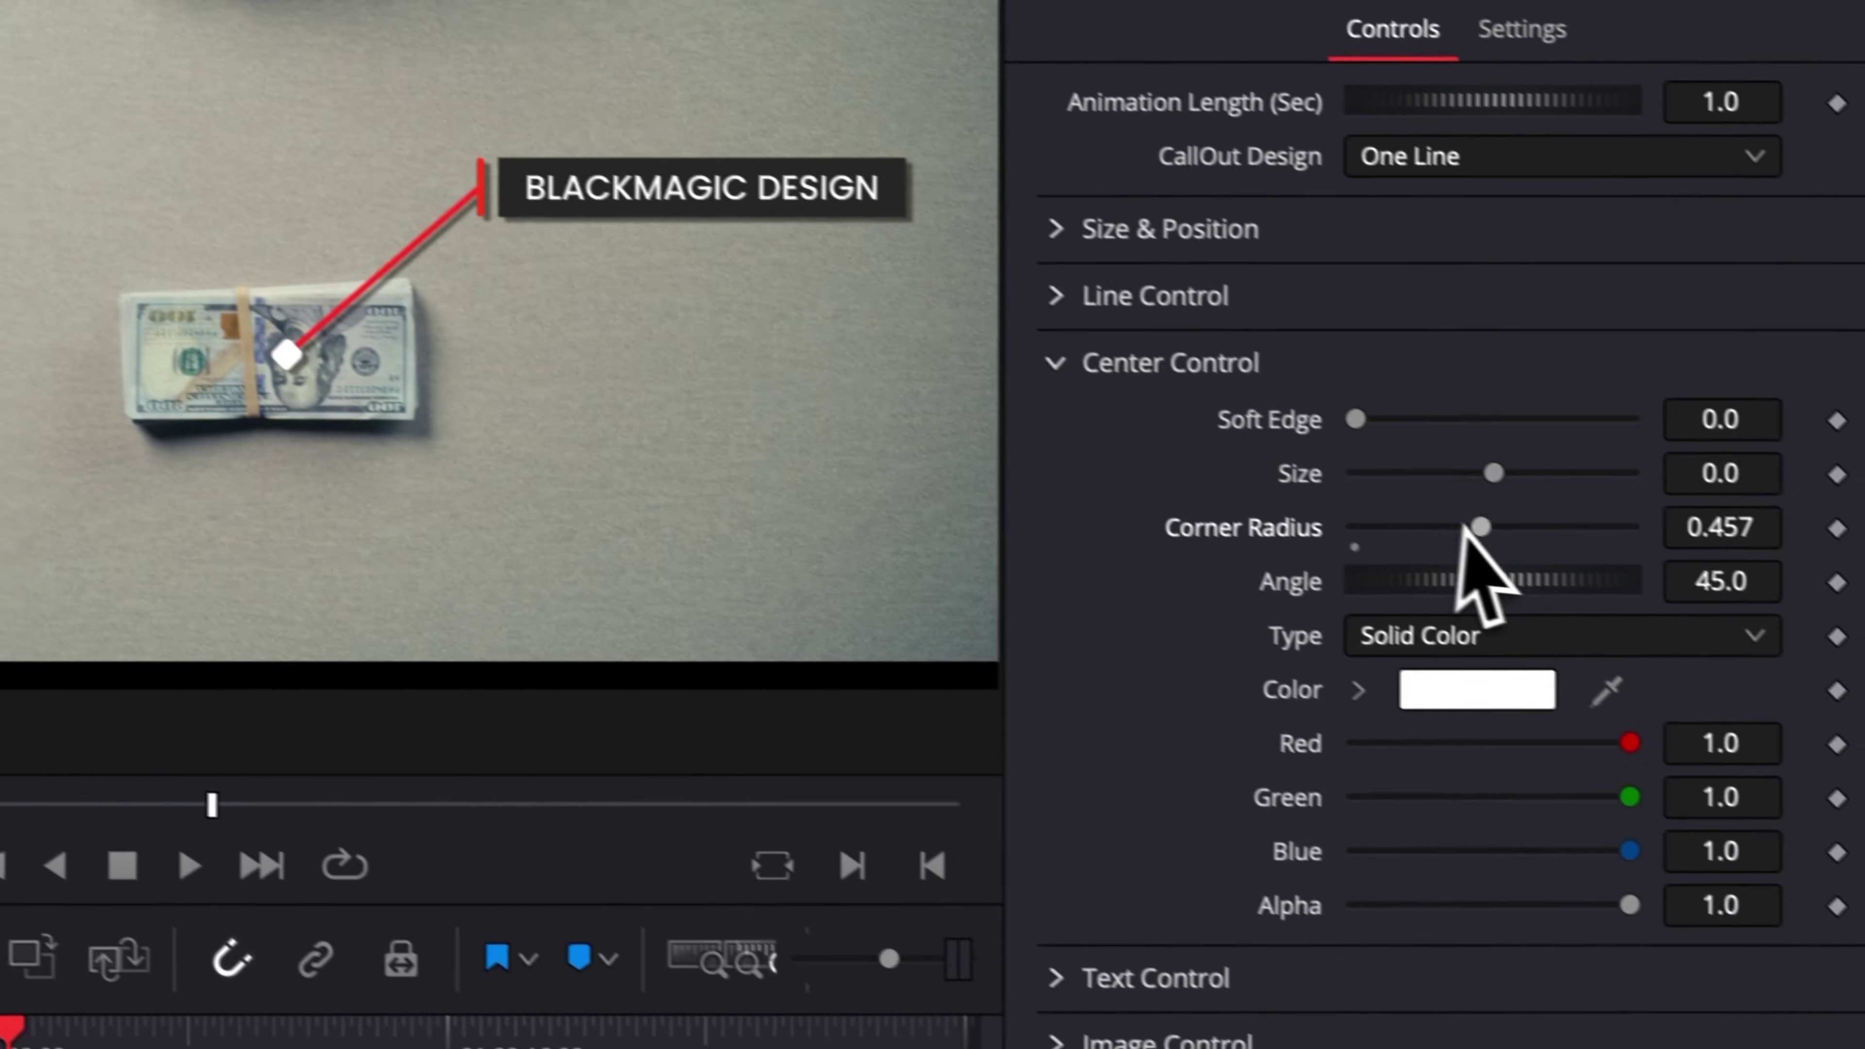
Step: Give the centre marker corner radius 0.323, angle 0 and a red colour
drag(1461, 523, 1702, 551)
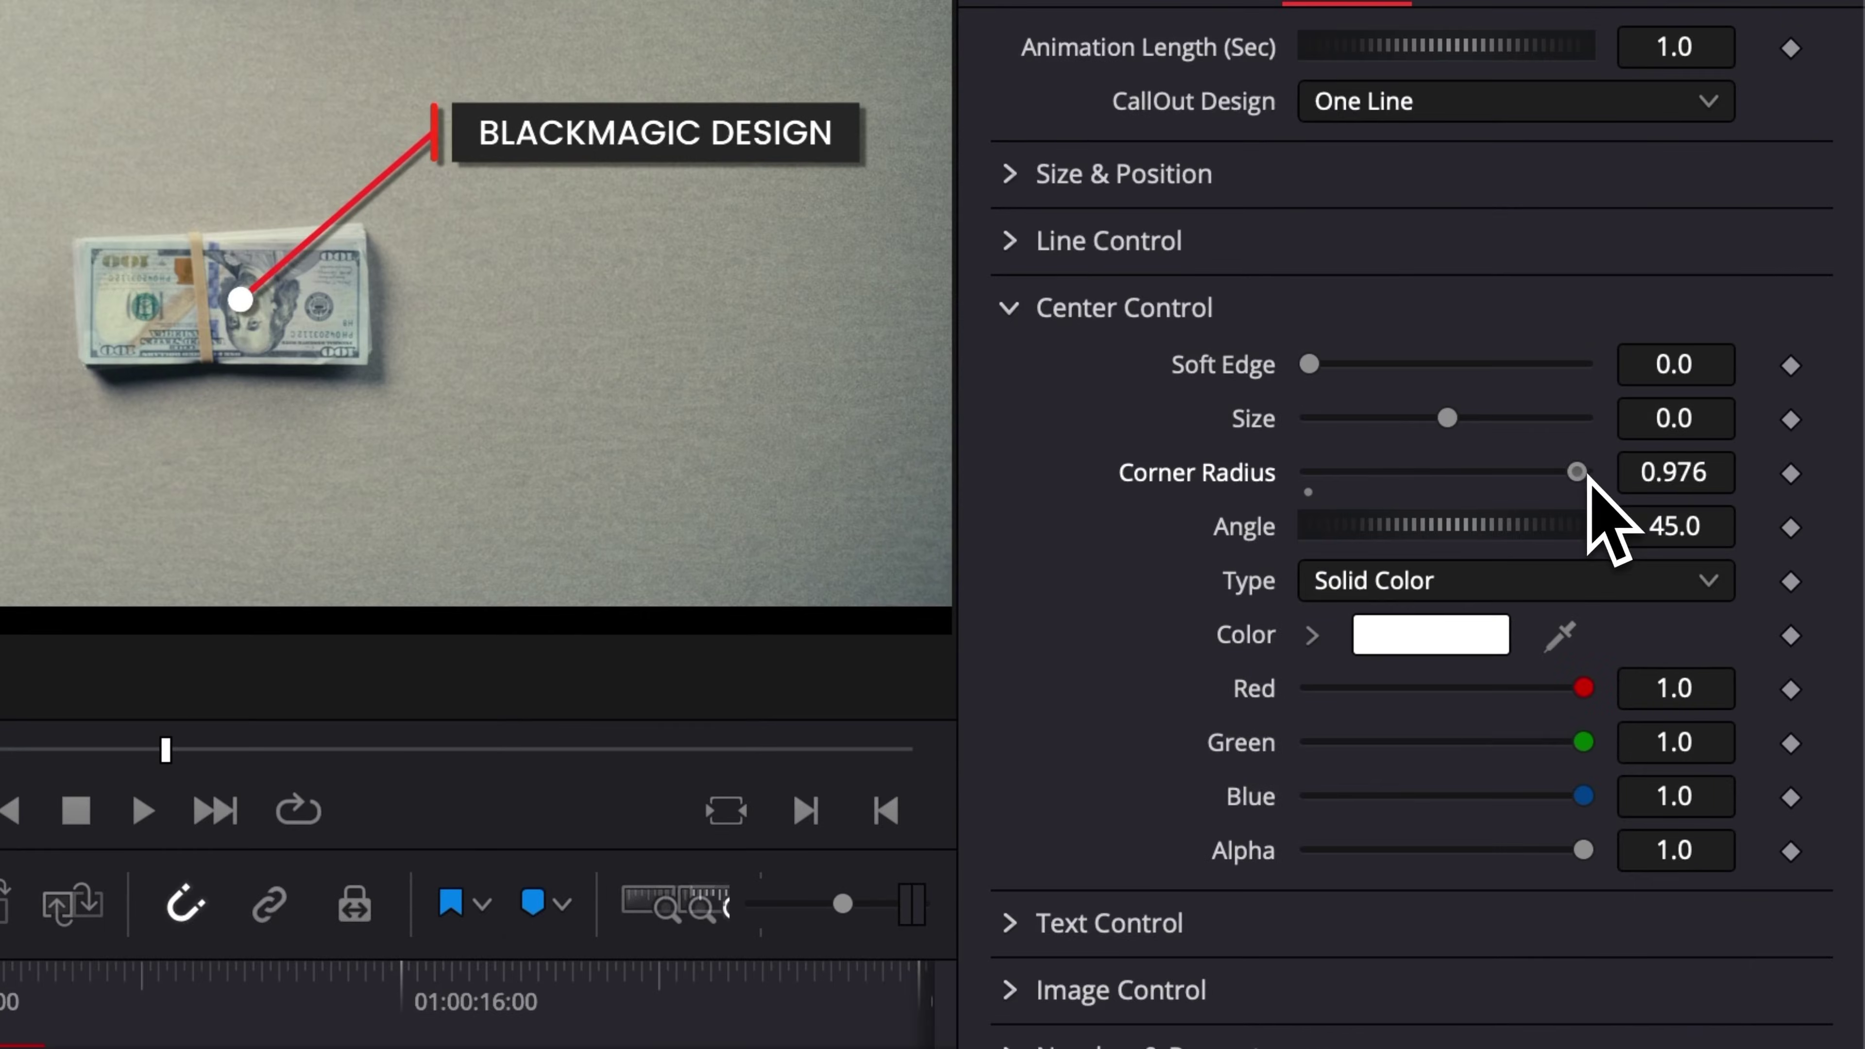
drag(1587, 476, 1401, 484)
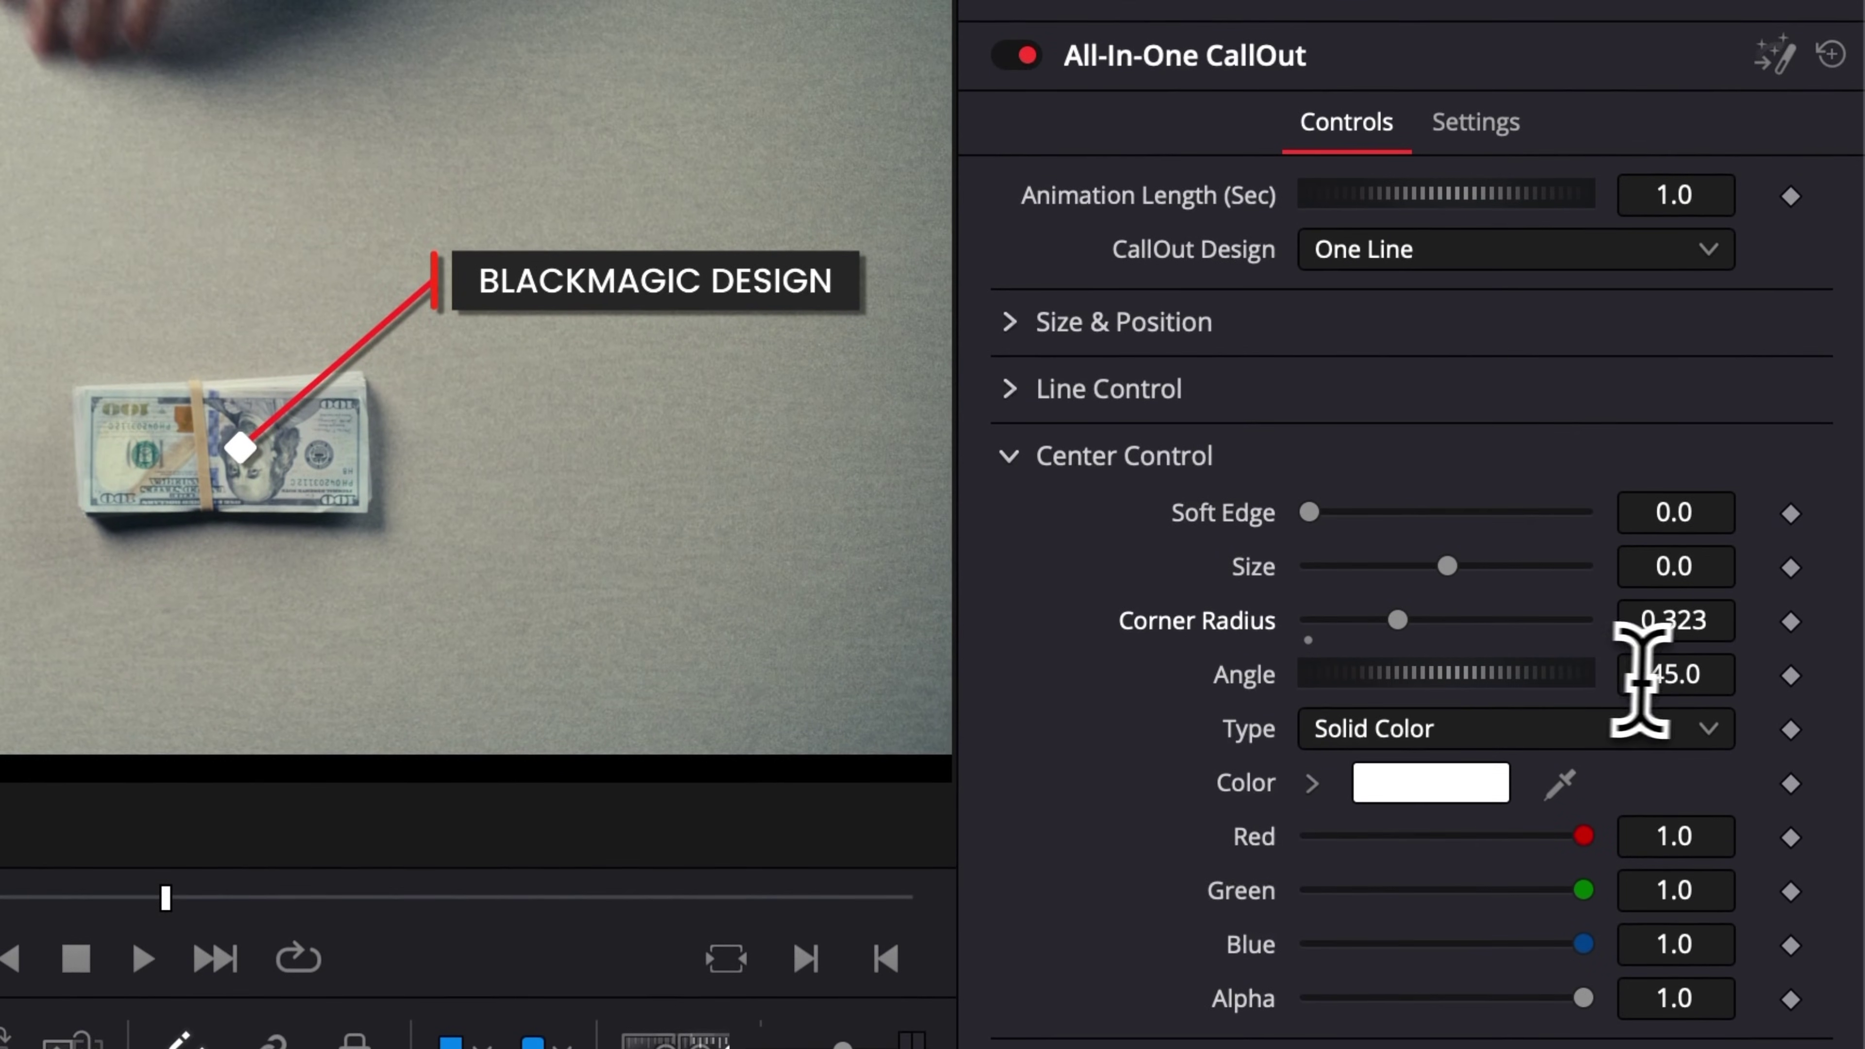
click(1665, 674)
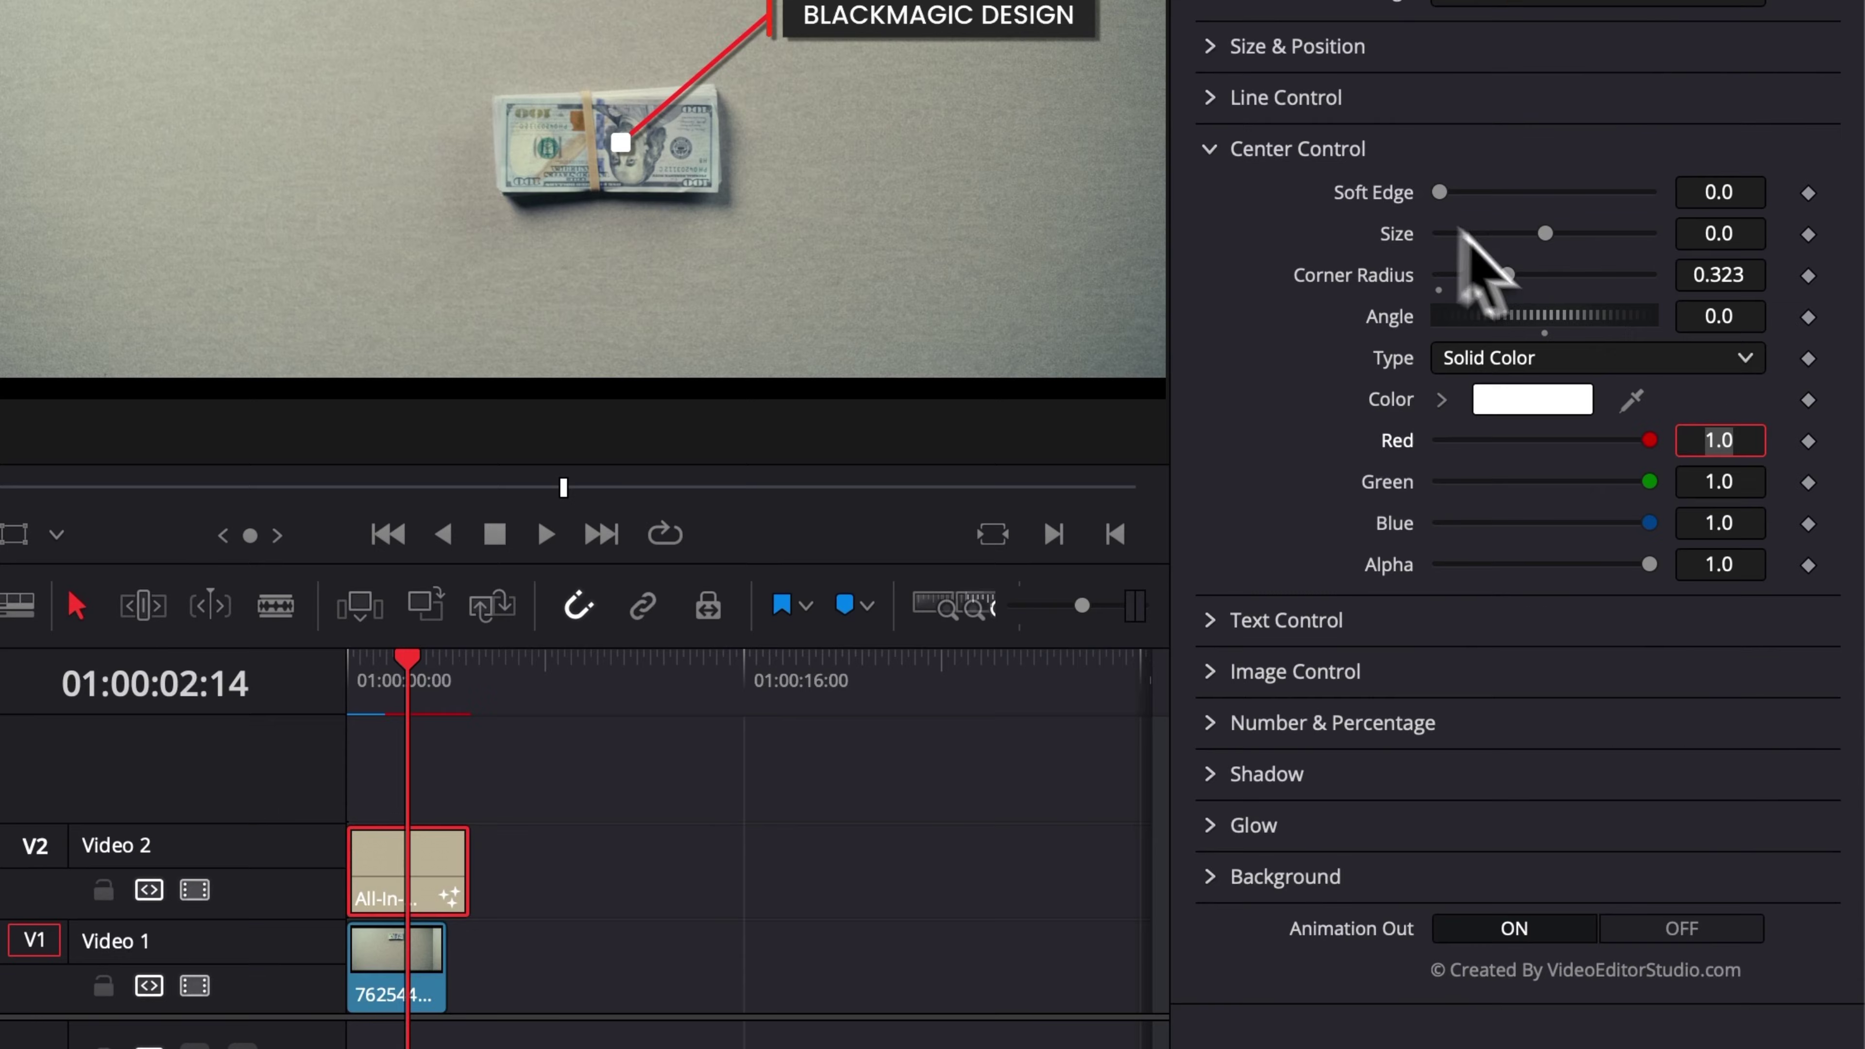
click(1506, 401)
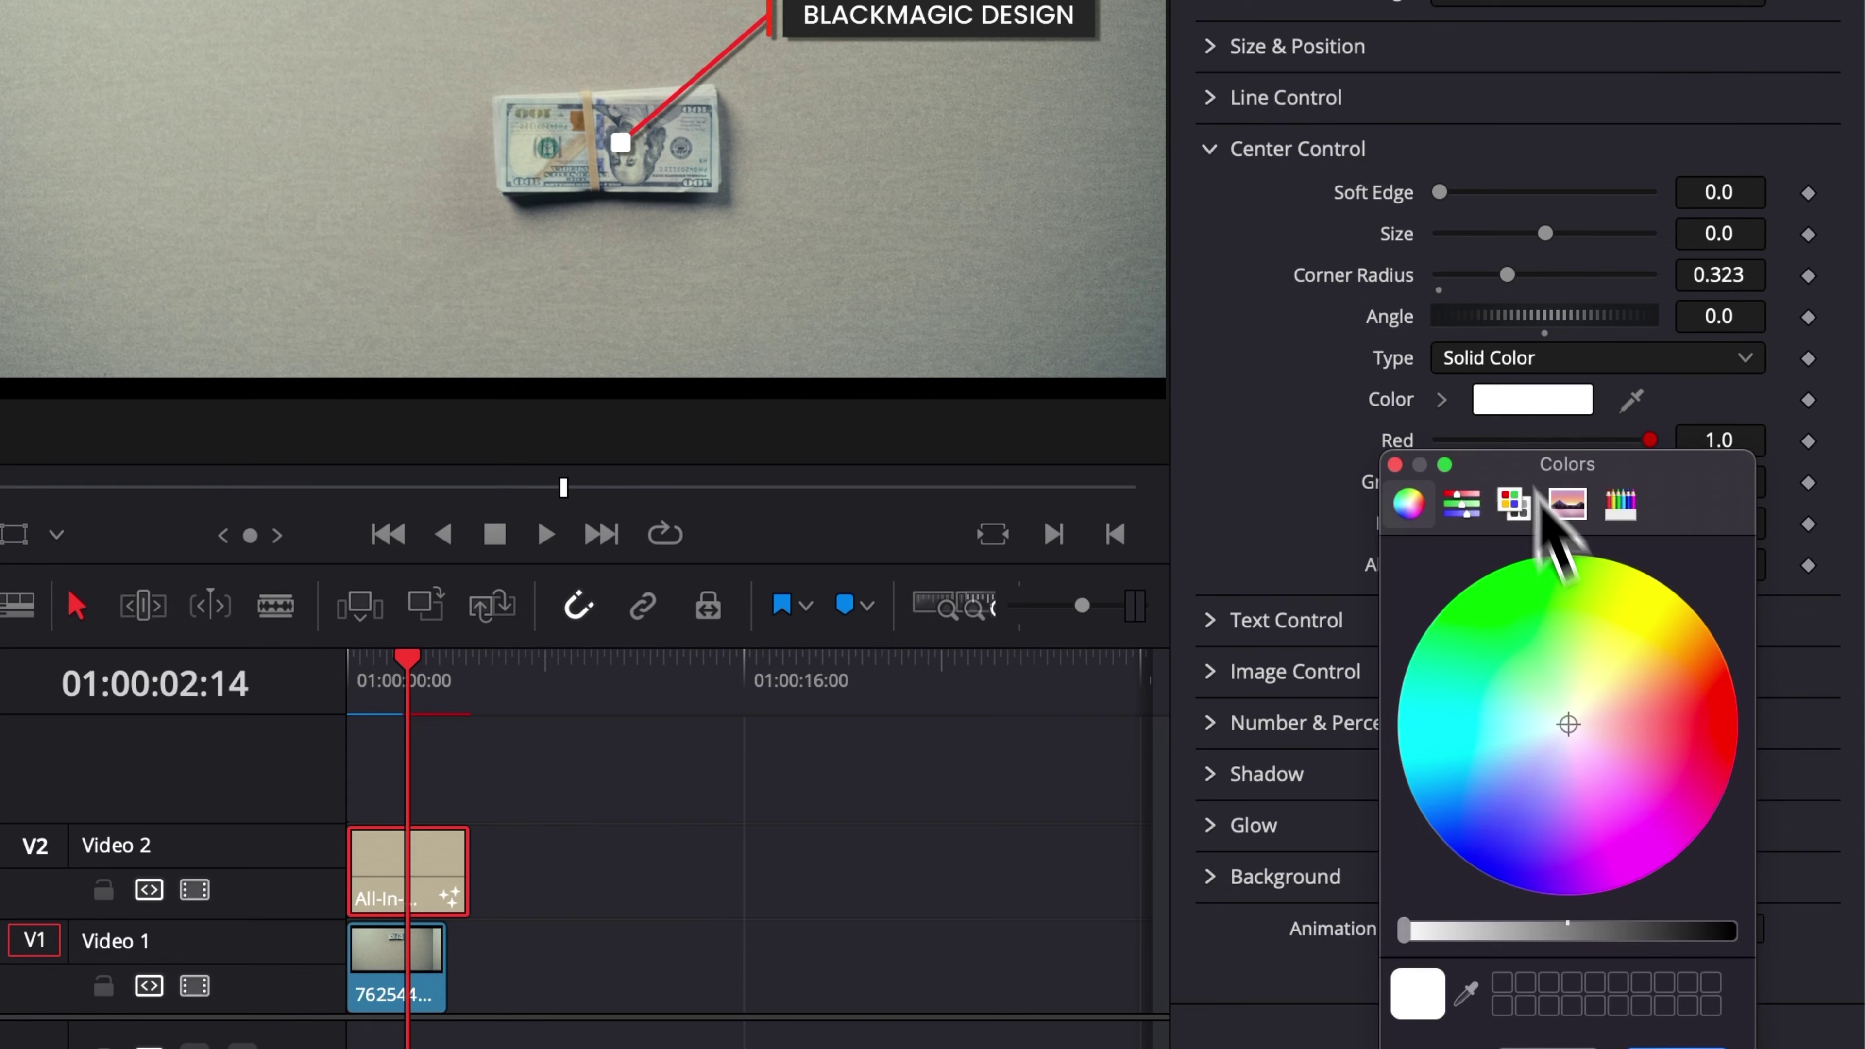
click(1709, 718)
click(1693, 1043)
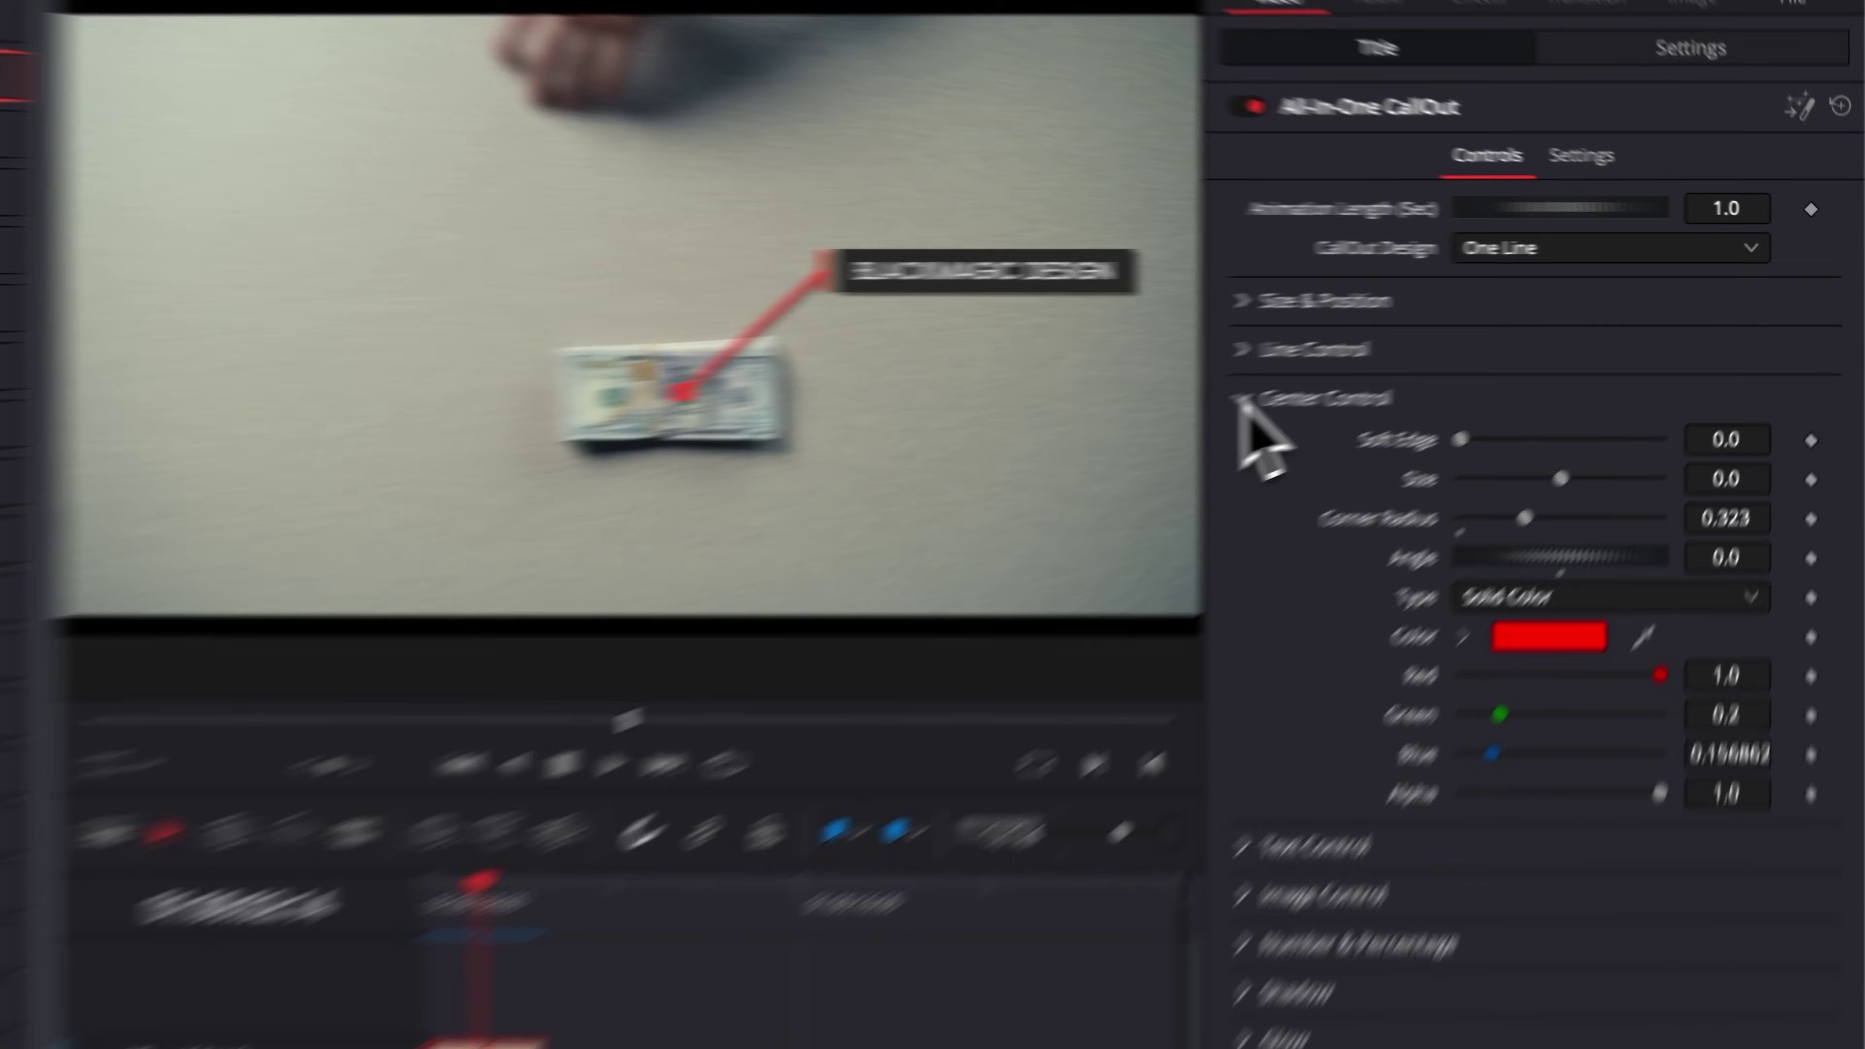
Step: Collapse Center Control and expand the callout's text settings
click(1440, 351)
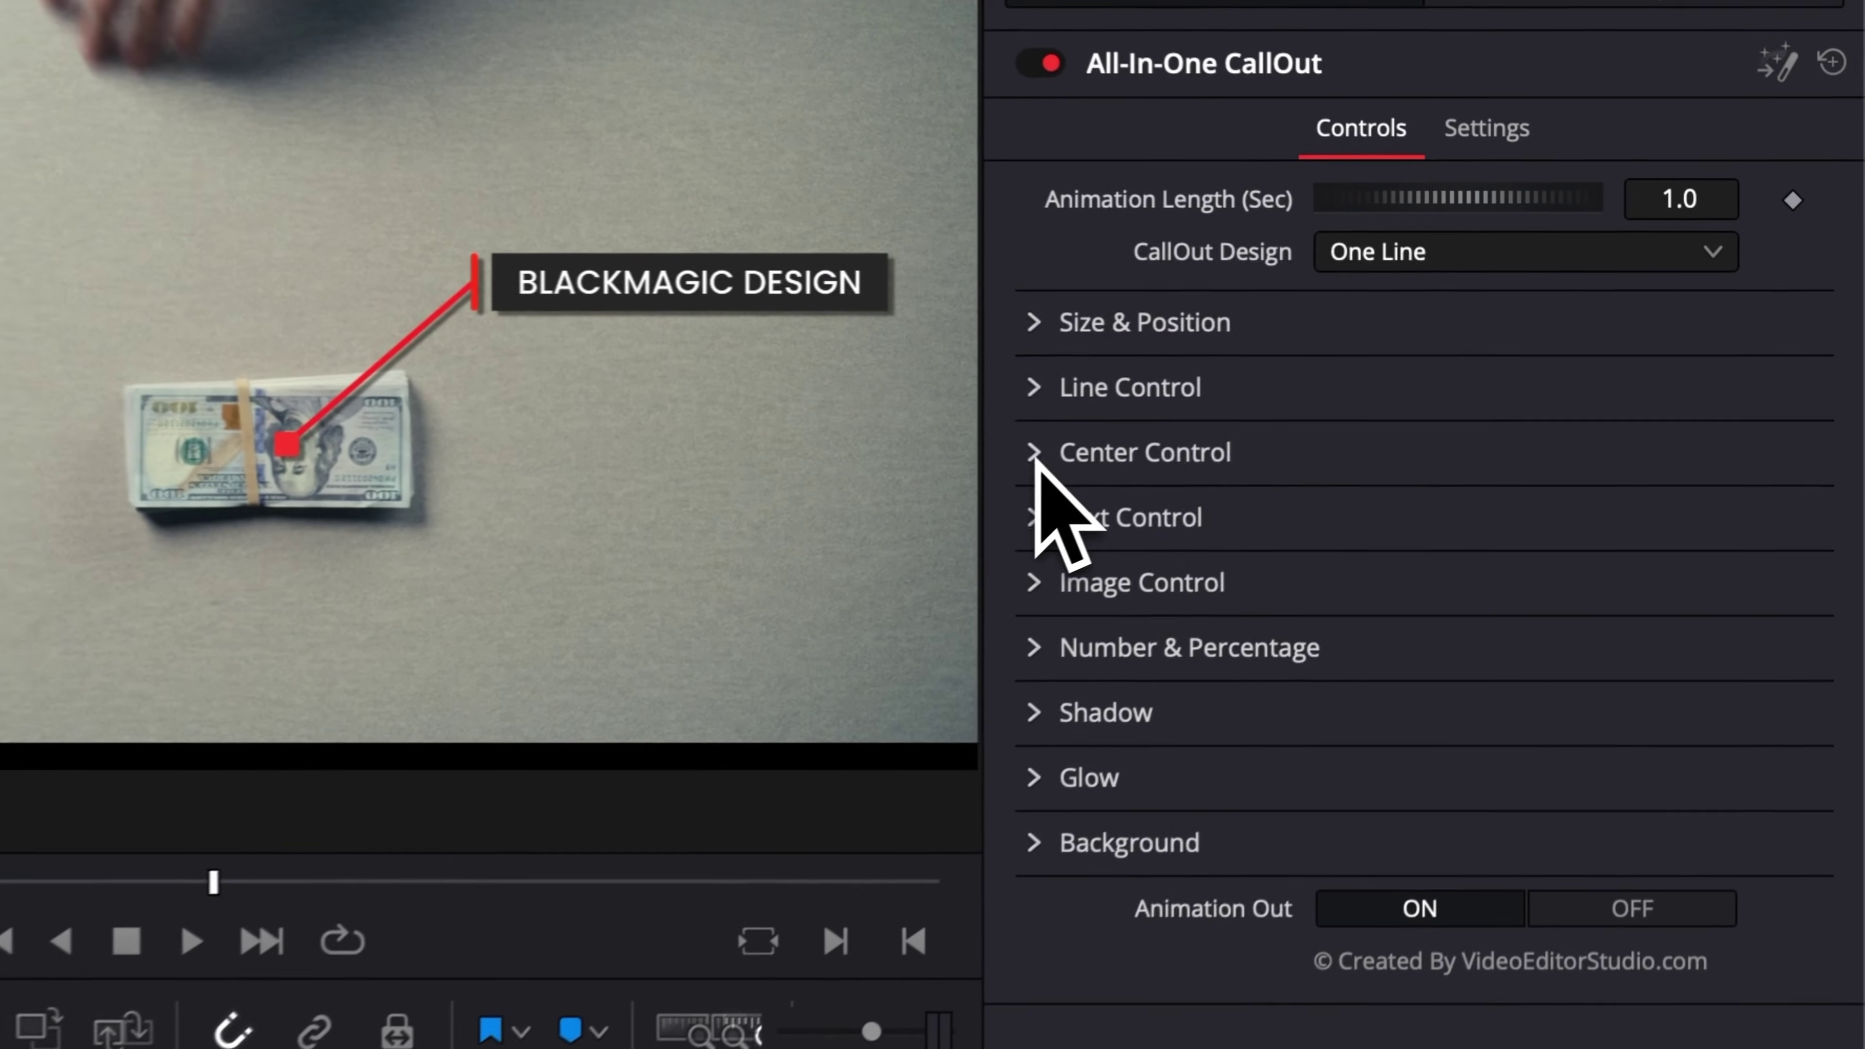
click(1439, 383)
scroll(1269, 999, down, 10)
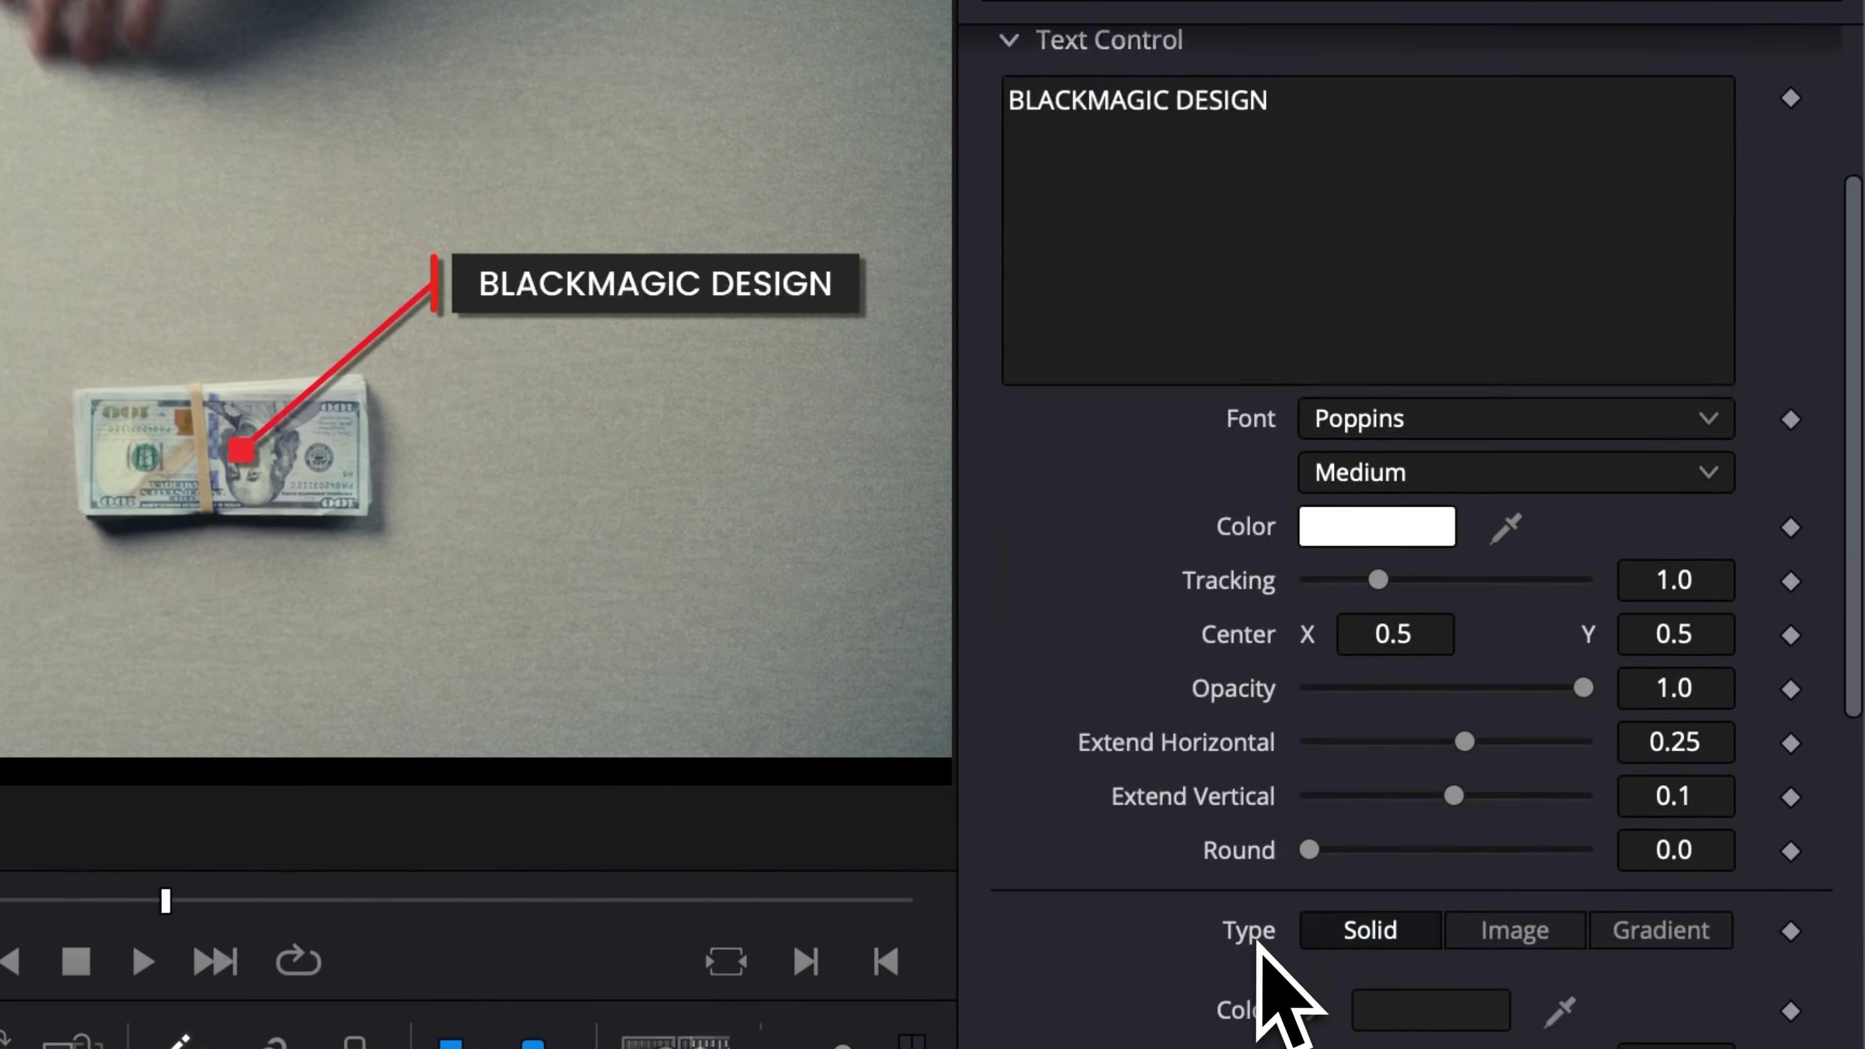
scroll(1259, 955, up, 4)
scroll(1270, 988, down, 6)
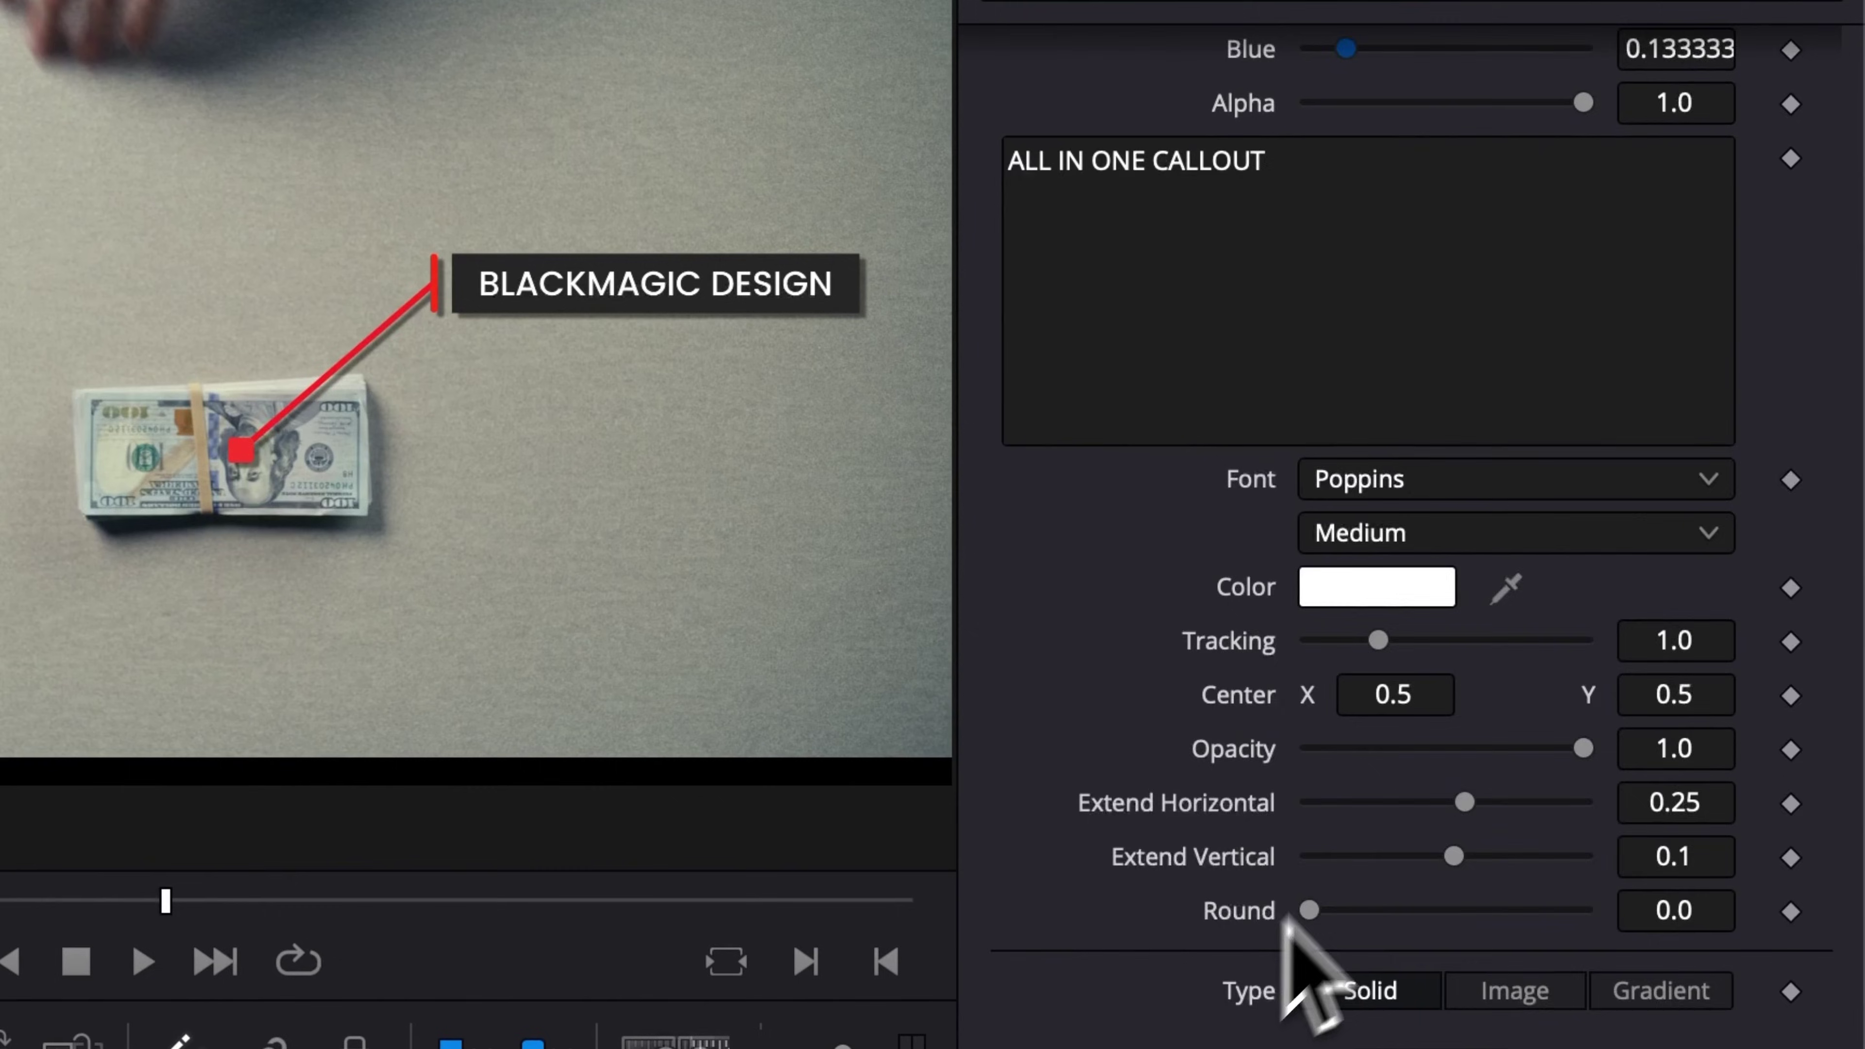
scroll(1392, 705, up, 12)
Step: Switch the CallOut Design to Three Line and review its text settings
click(1384, 259)
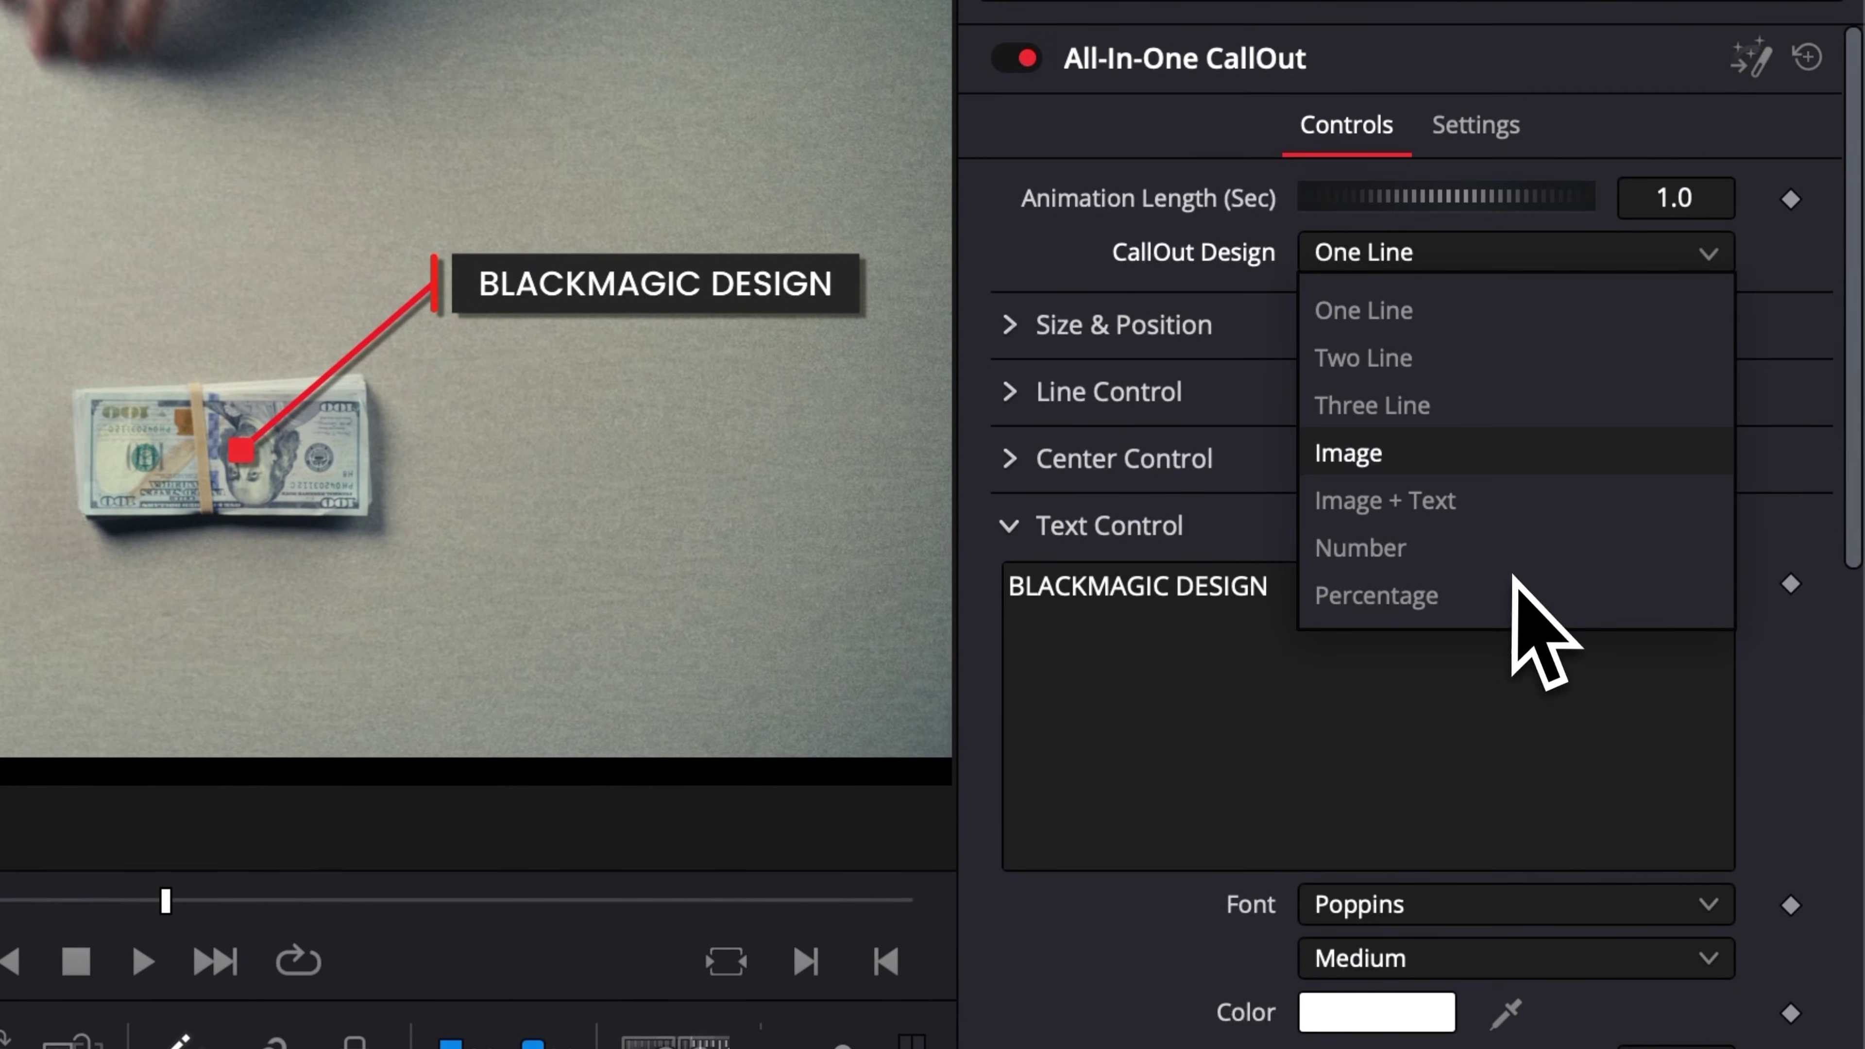
click(1404, 411)
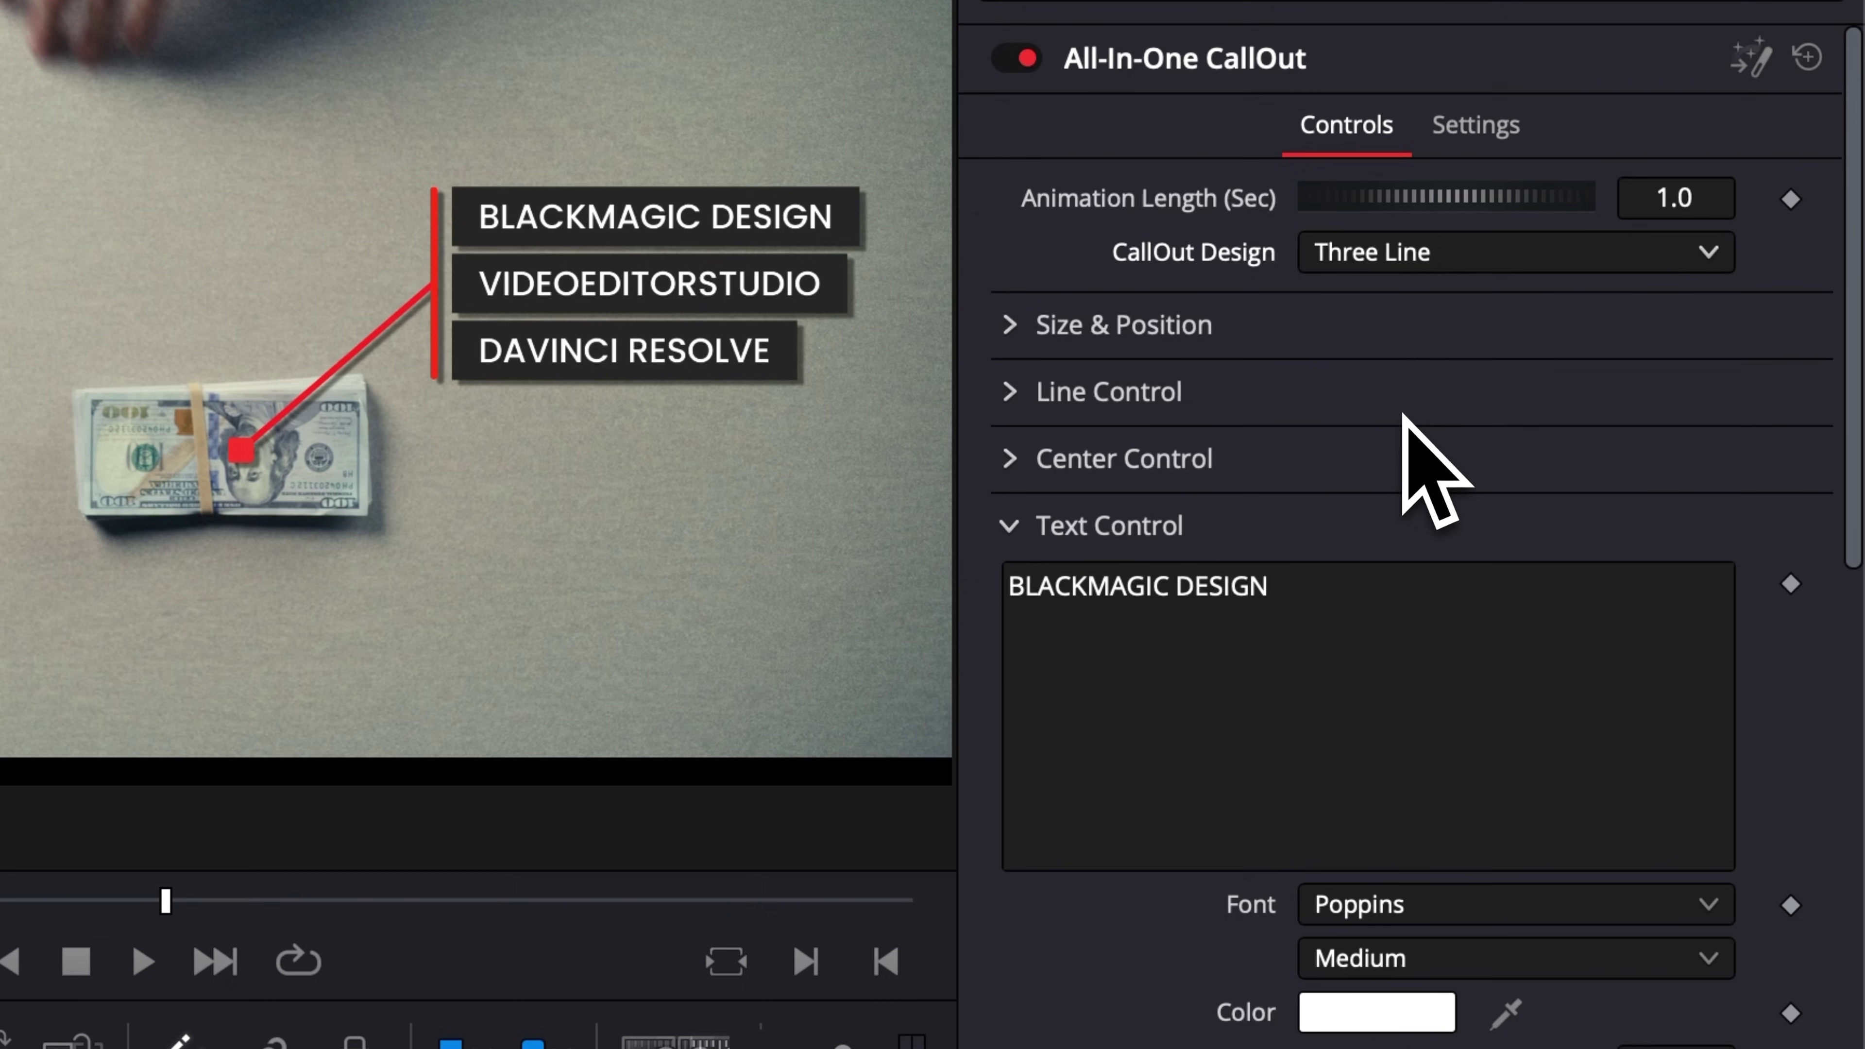
scroll(1314, 583, down, 5)
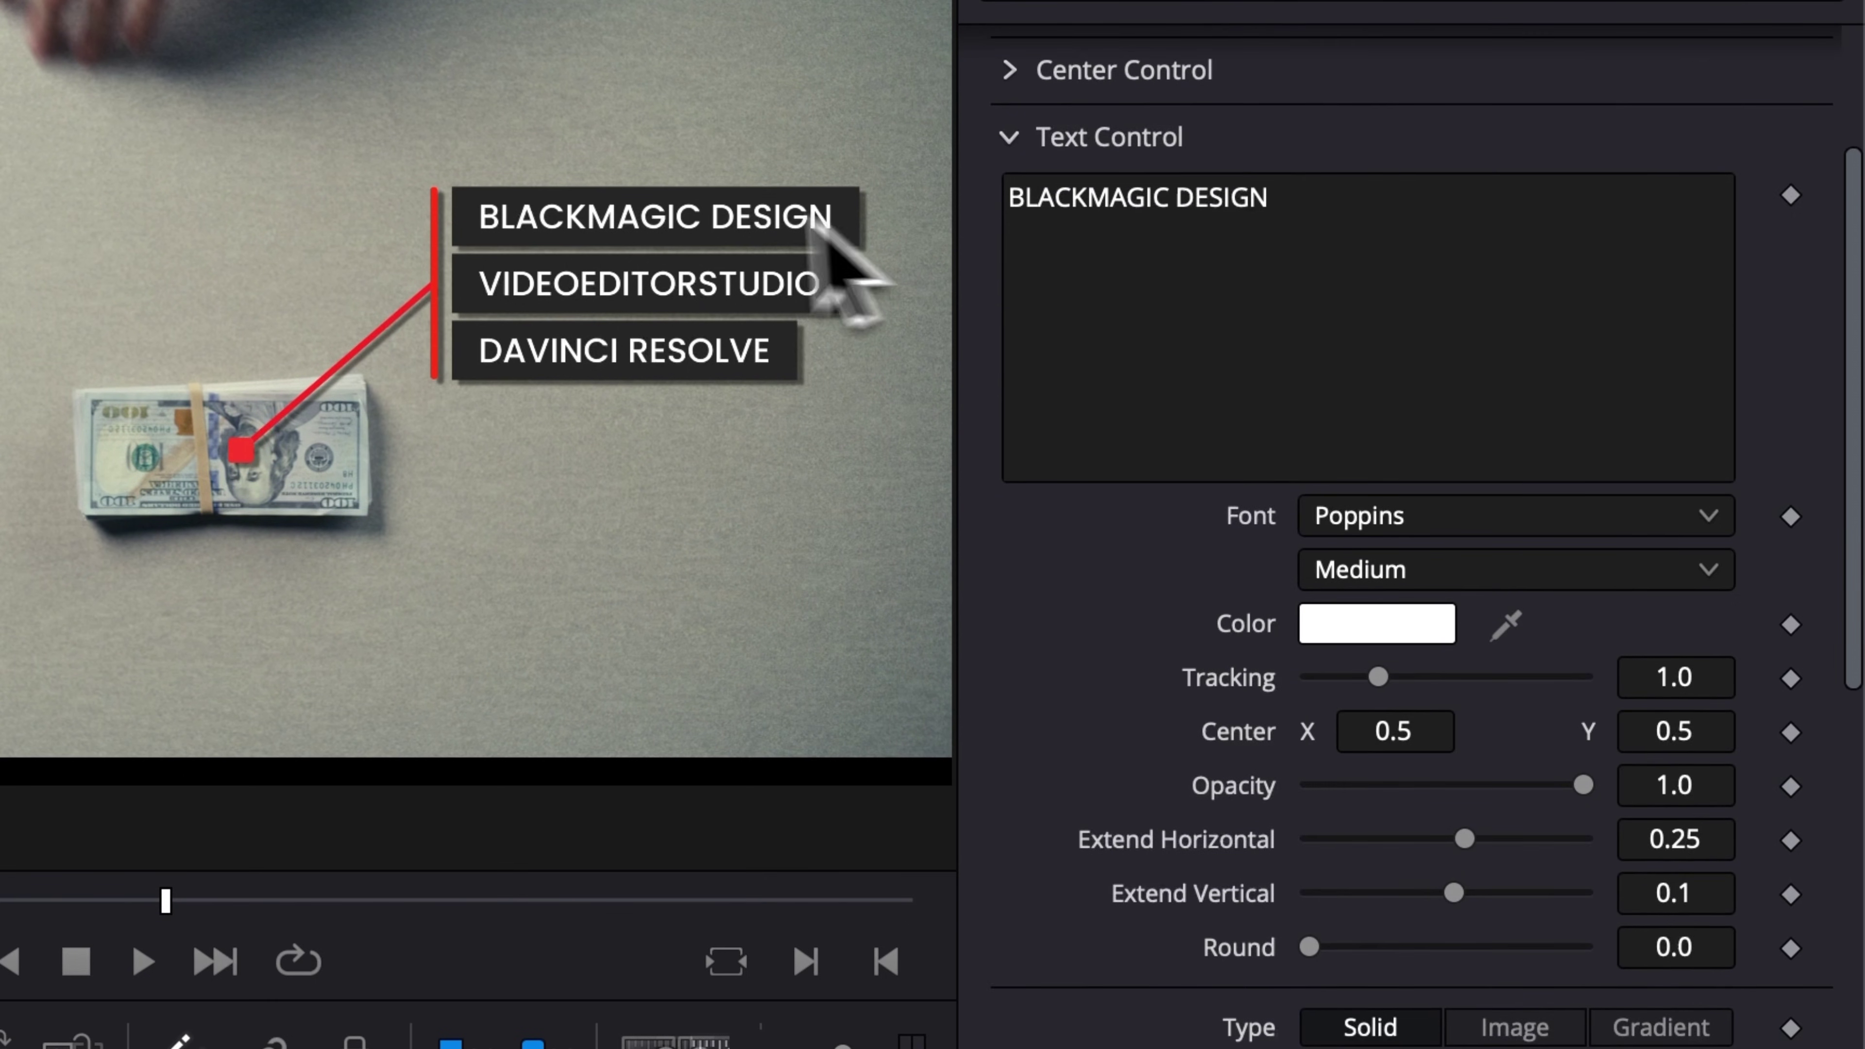
scroll(1194, 282, down, 1)
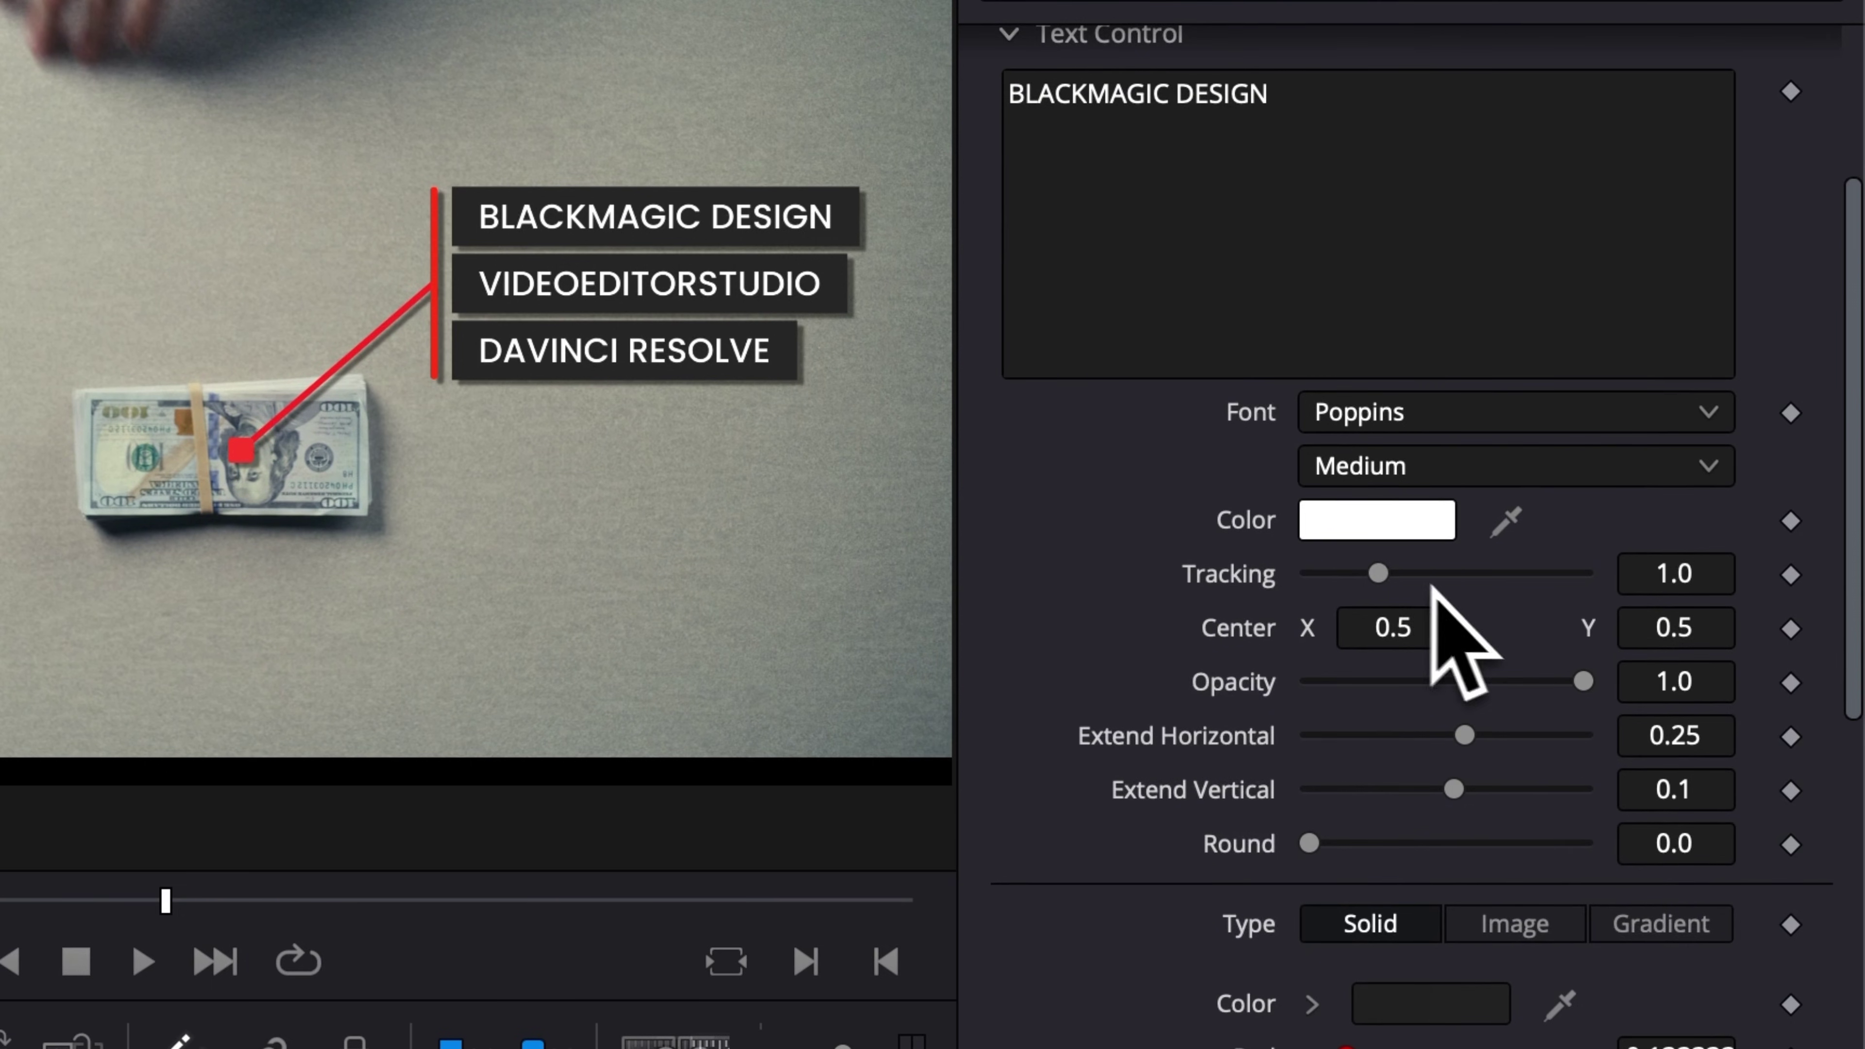
scroll(1402, 625, down, 2)
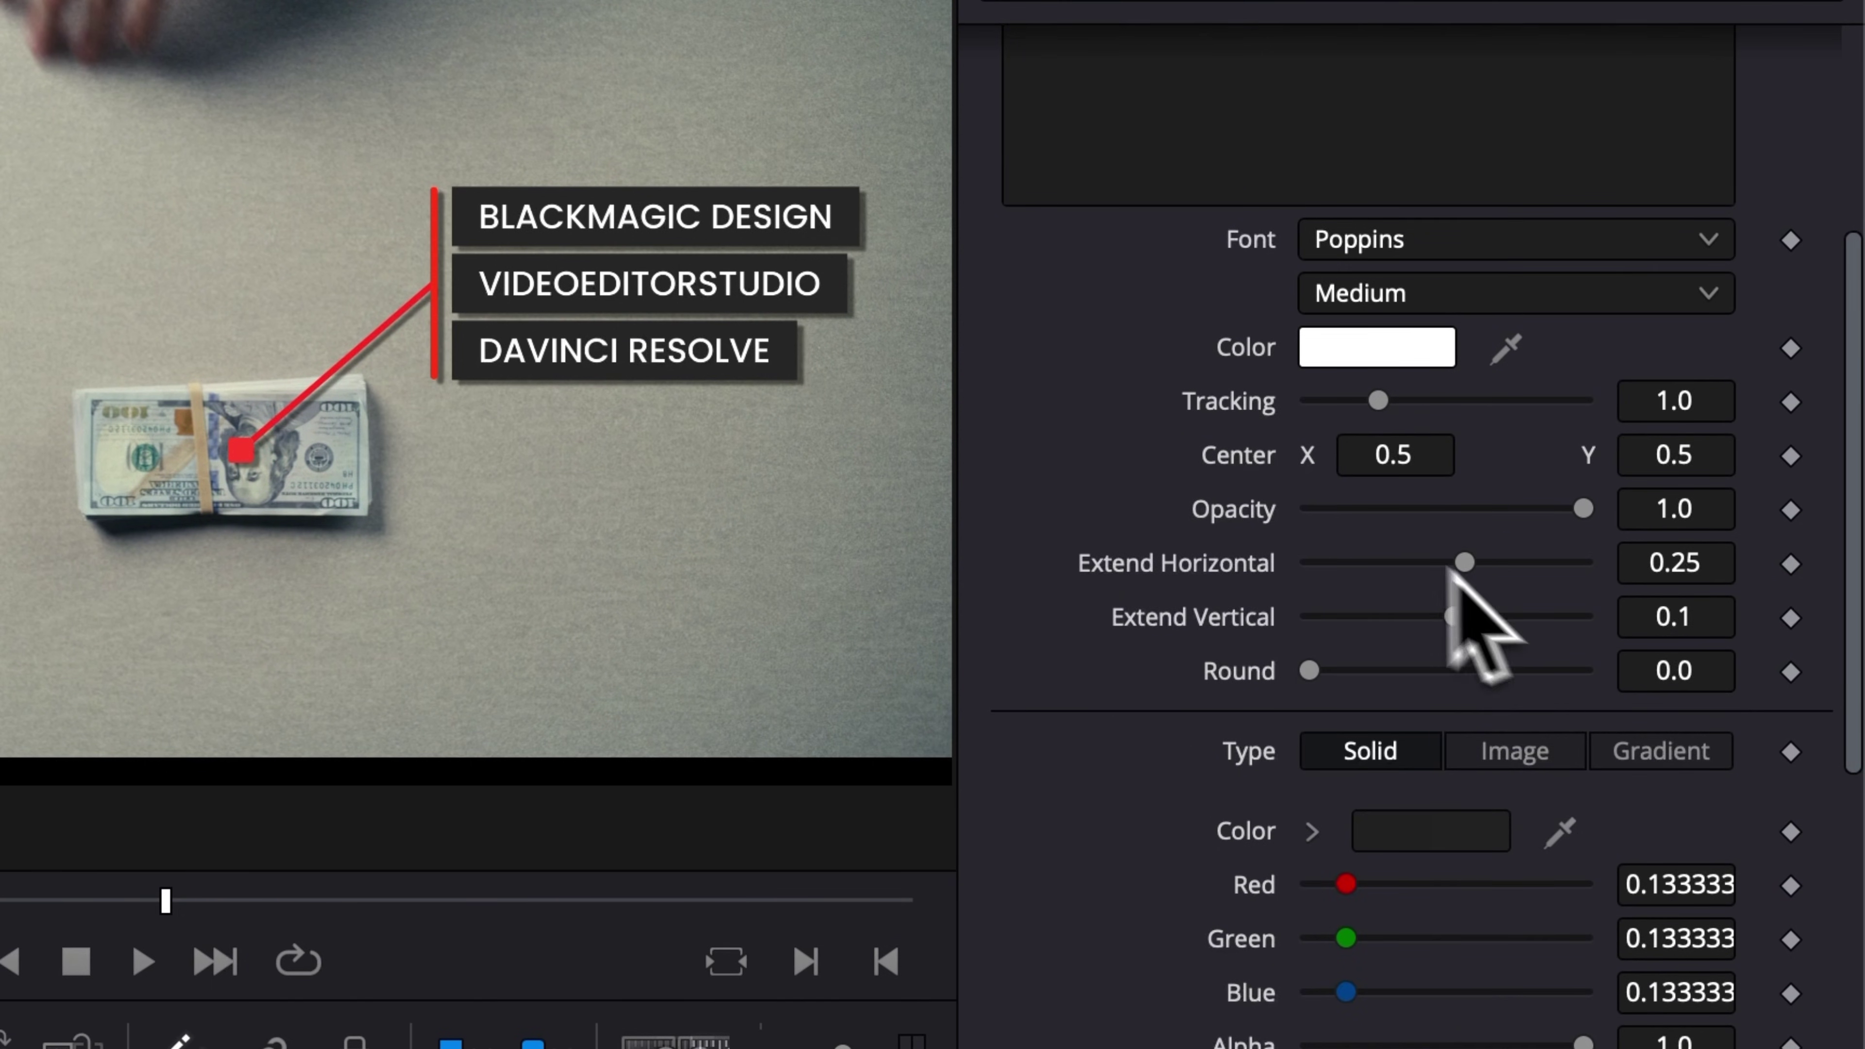
scroll(1373, 246, up, 5)
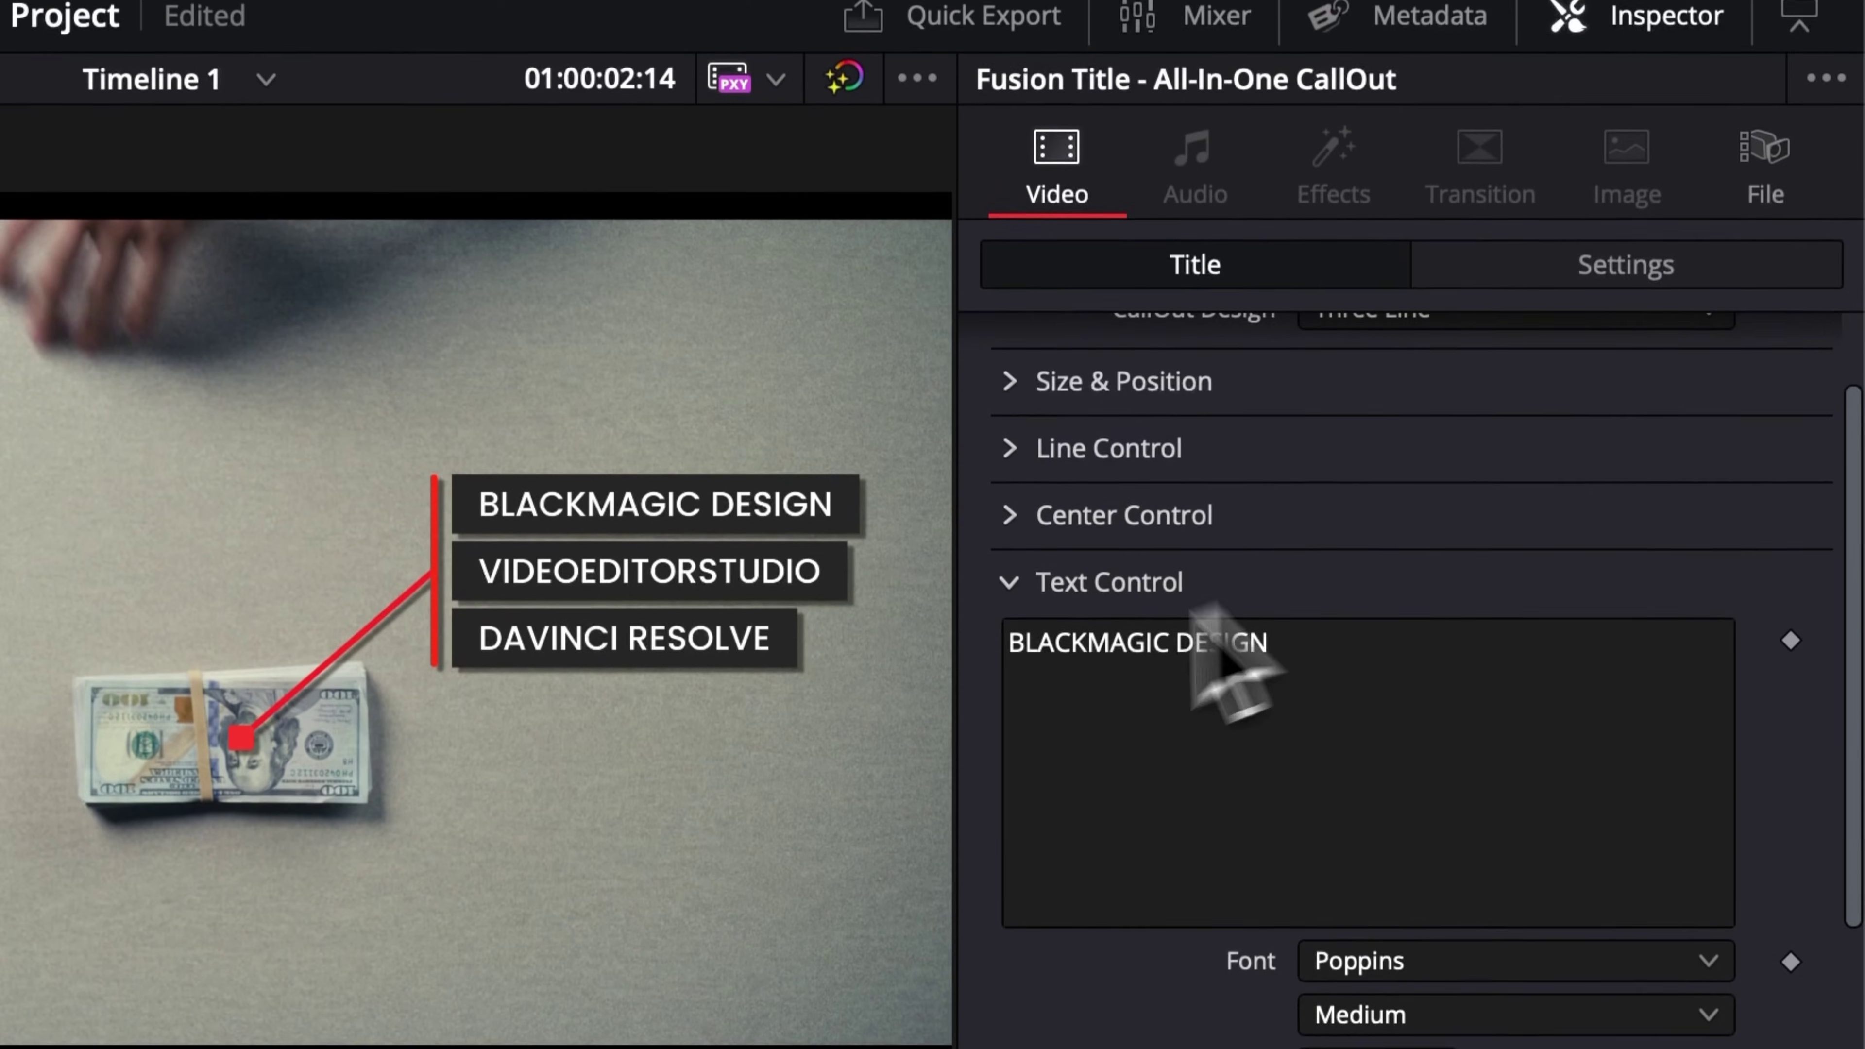
Step: Trim the first line's text and round the top callout box's corners
click(1332, 642)
key(BackSpace)
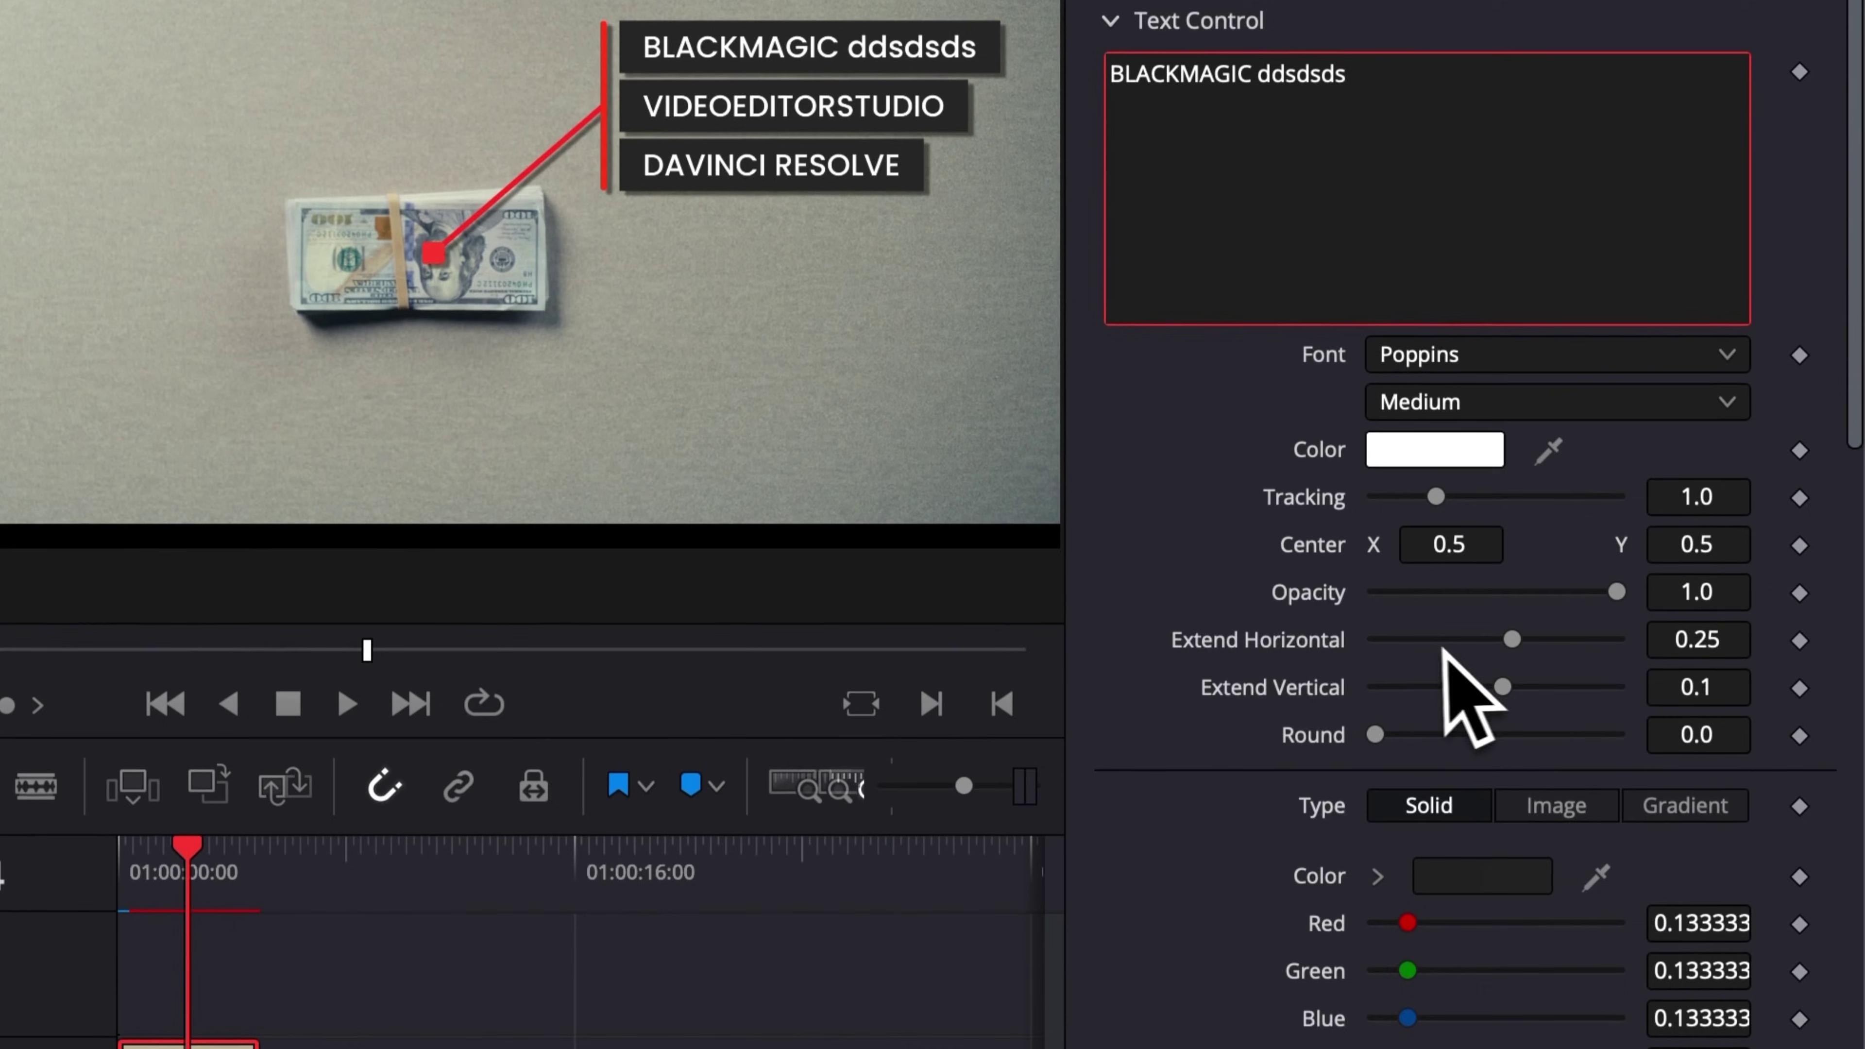
drag(1375, 735, 1380, 735)
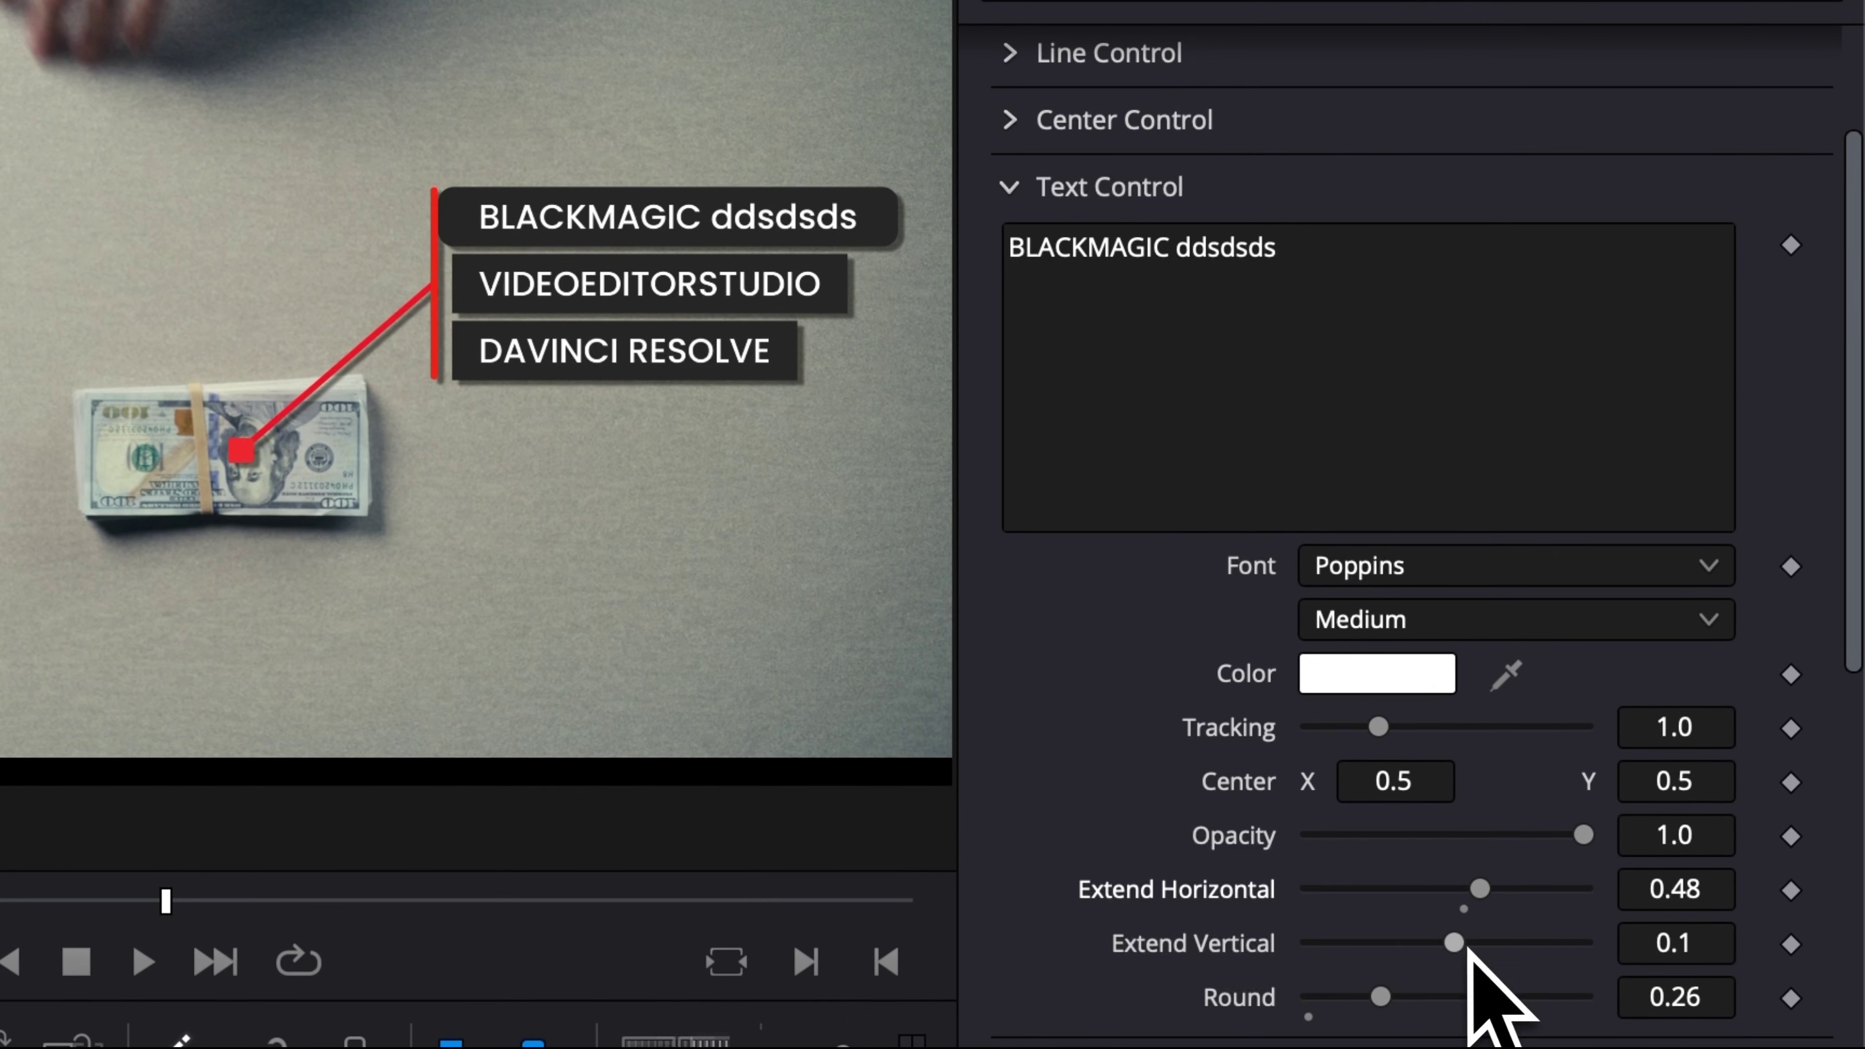
Step: Make the callout boxes taller and nudge the top label to X 0.51, Y 0.522
drag(1468, 946, 1472, 949)
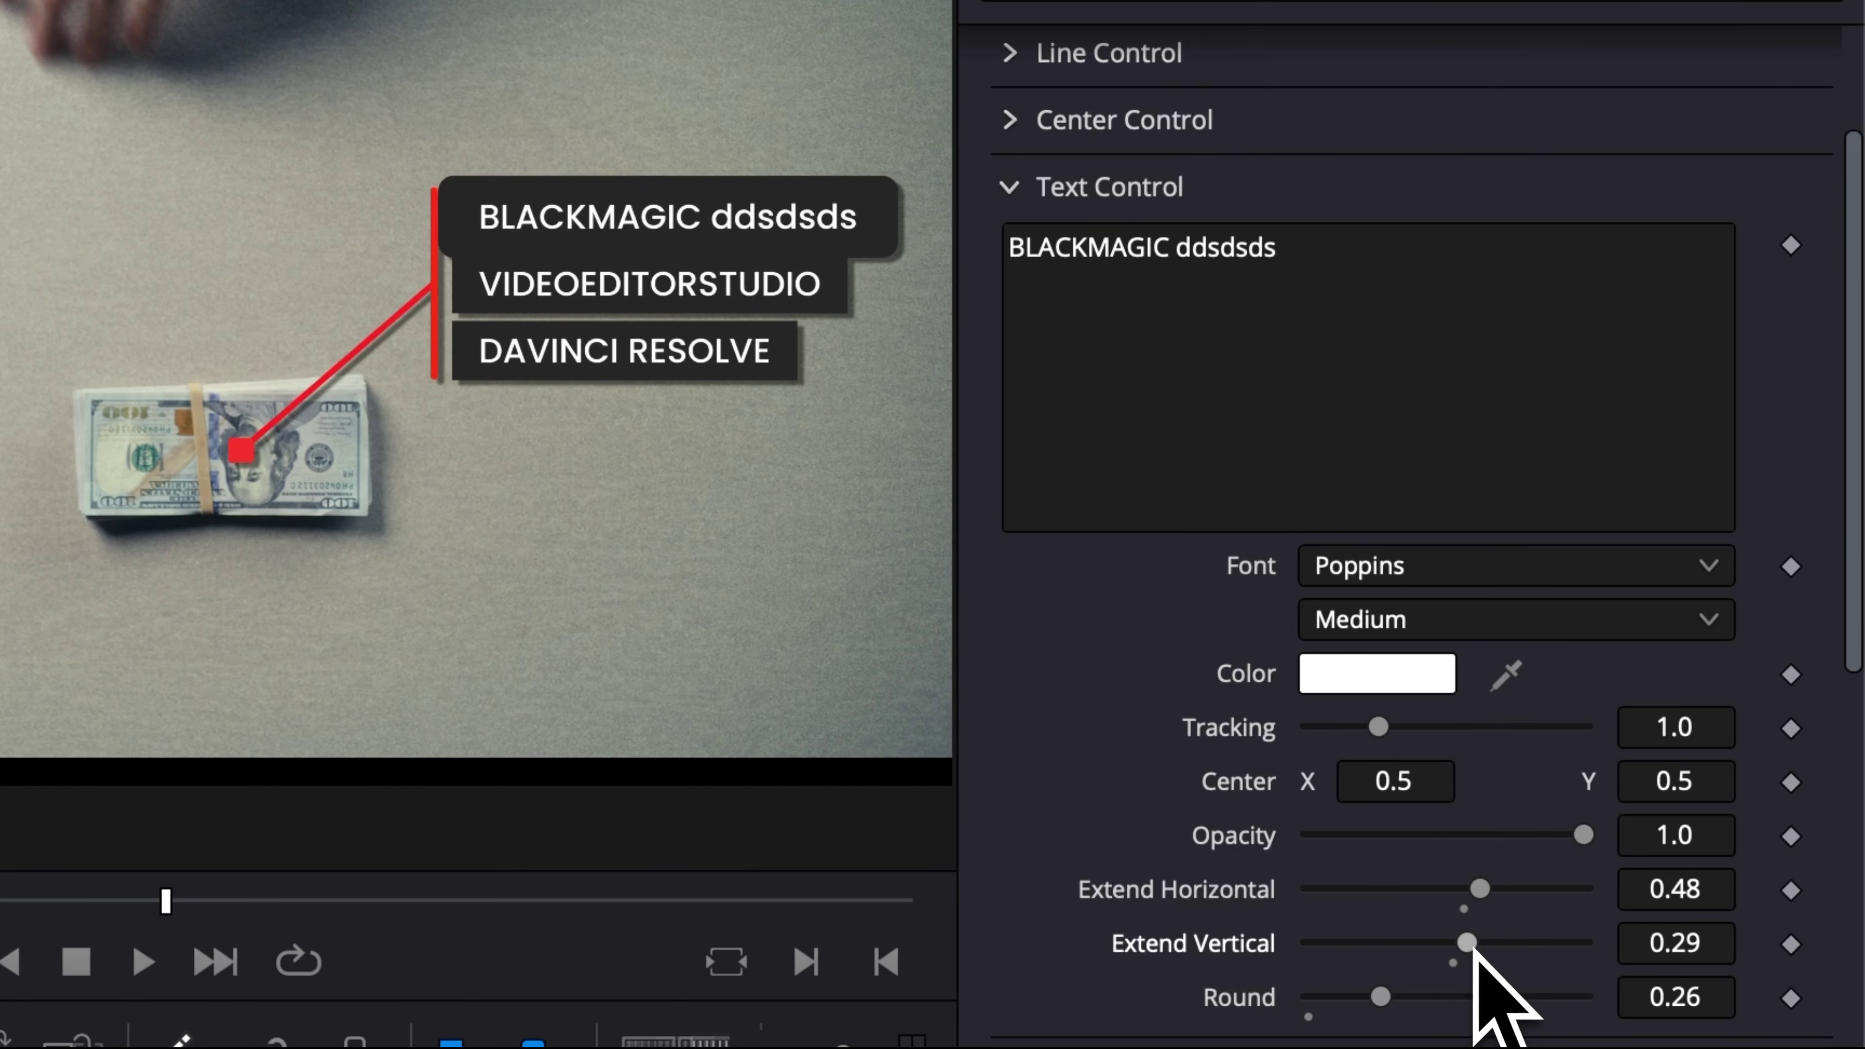
drag(1403, 780, 1414, 780)
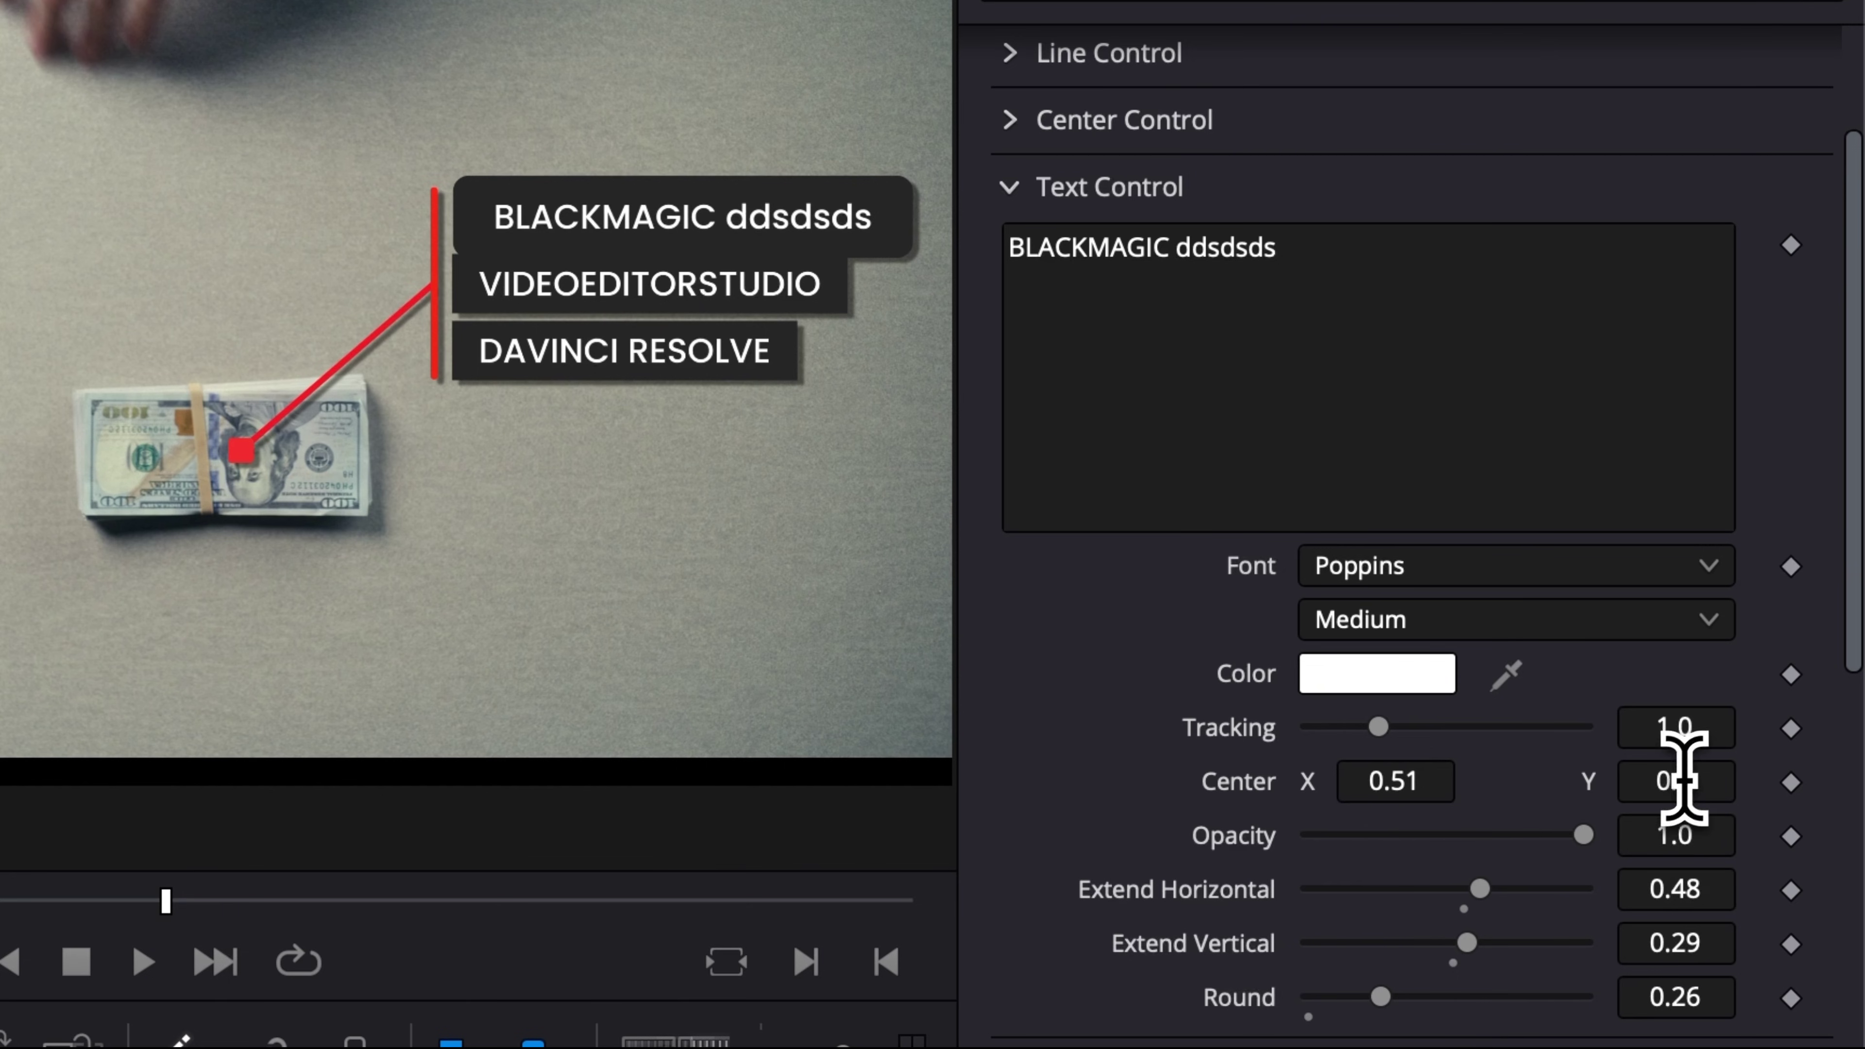
drag(1681, 779, 1692, 780)
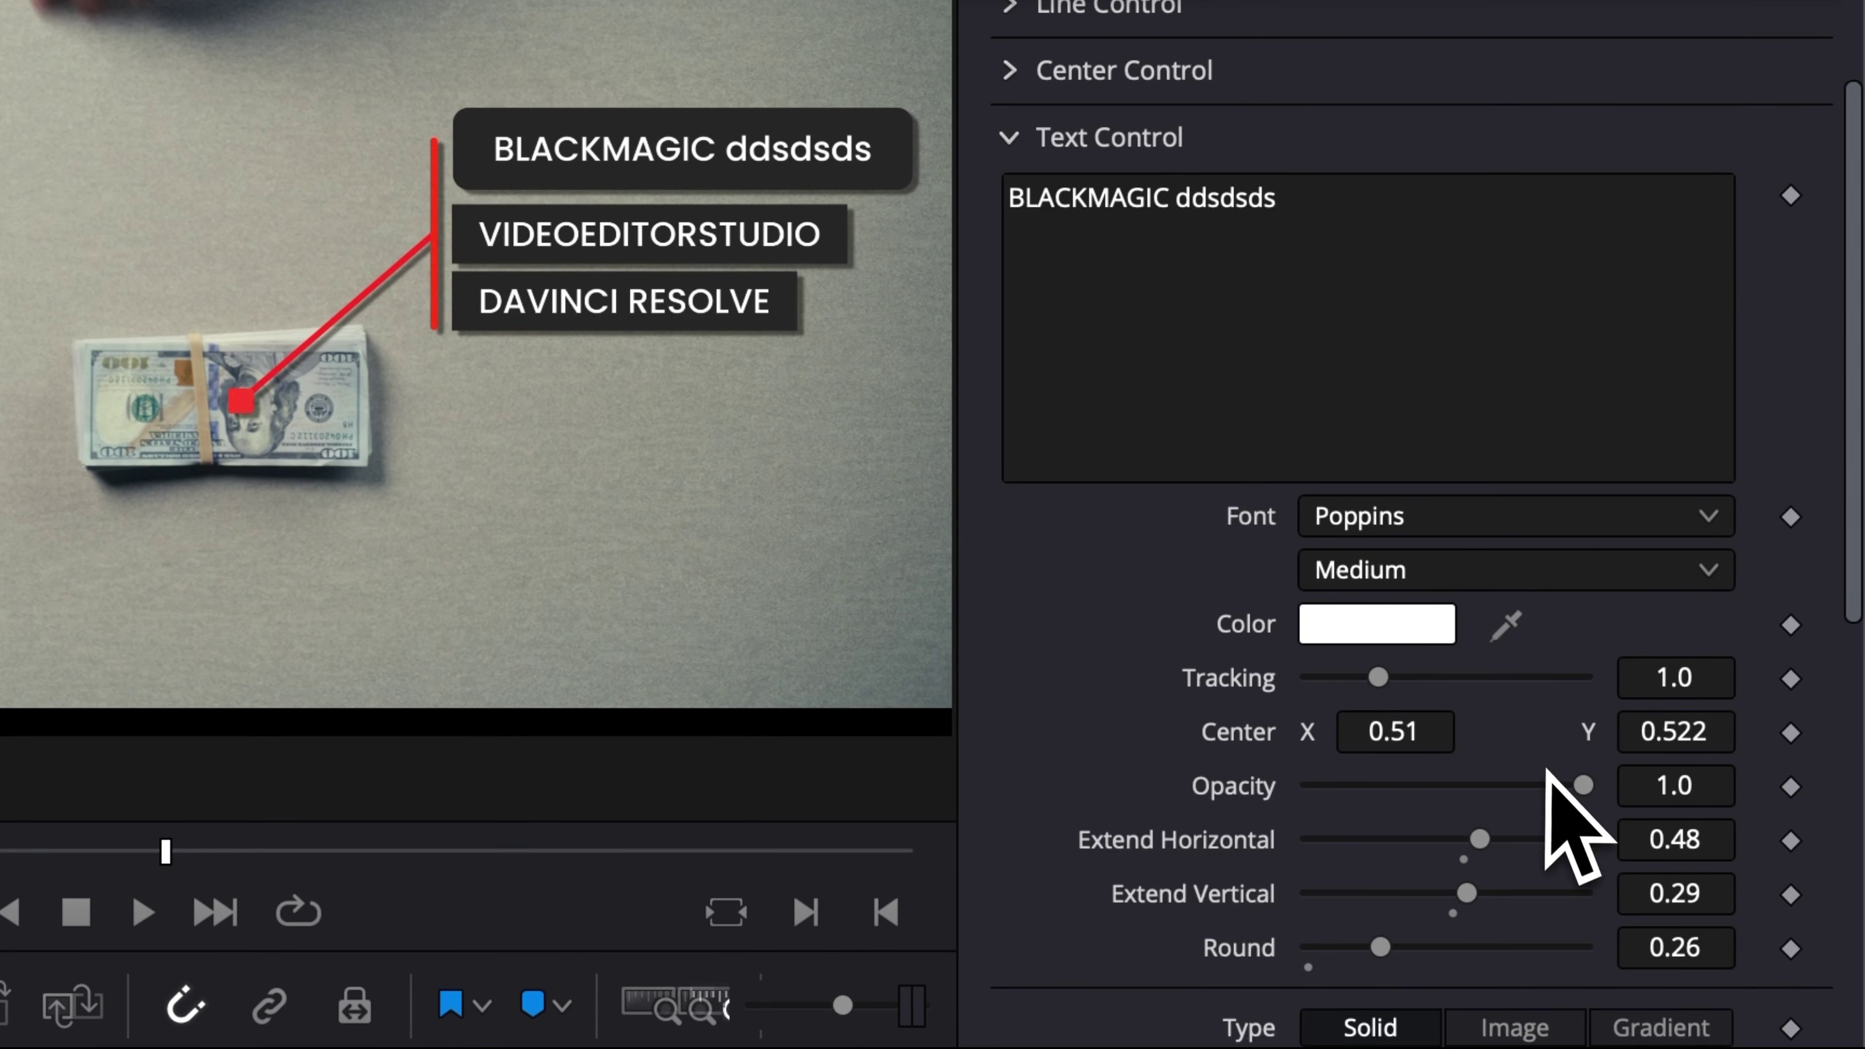
Step: Return the top callout box to opacity 1.0 and fill its background with mid-grey (RGB 0.482352)
drag(1582, 784, 1248, 797)
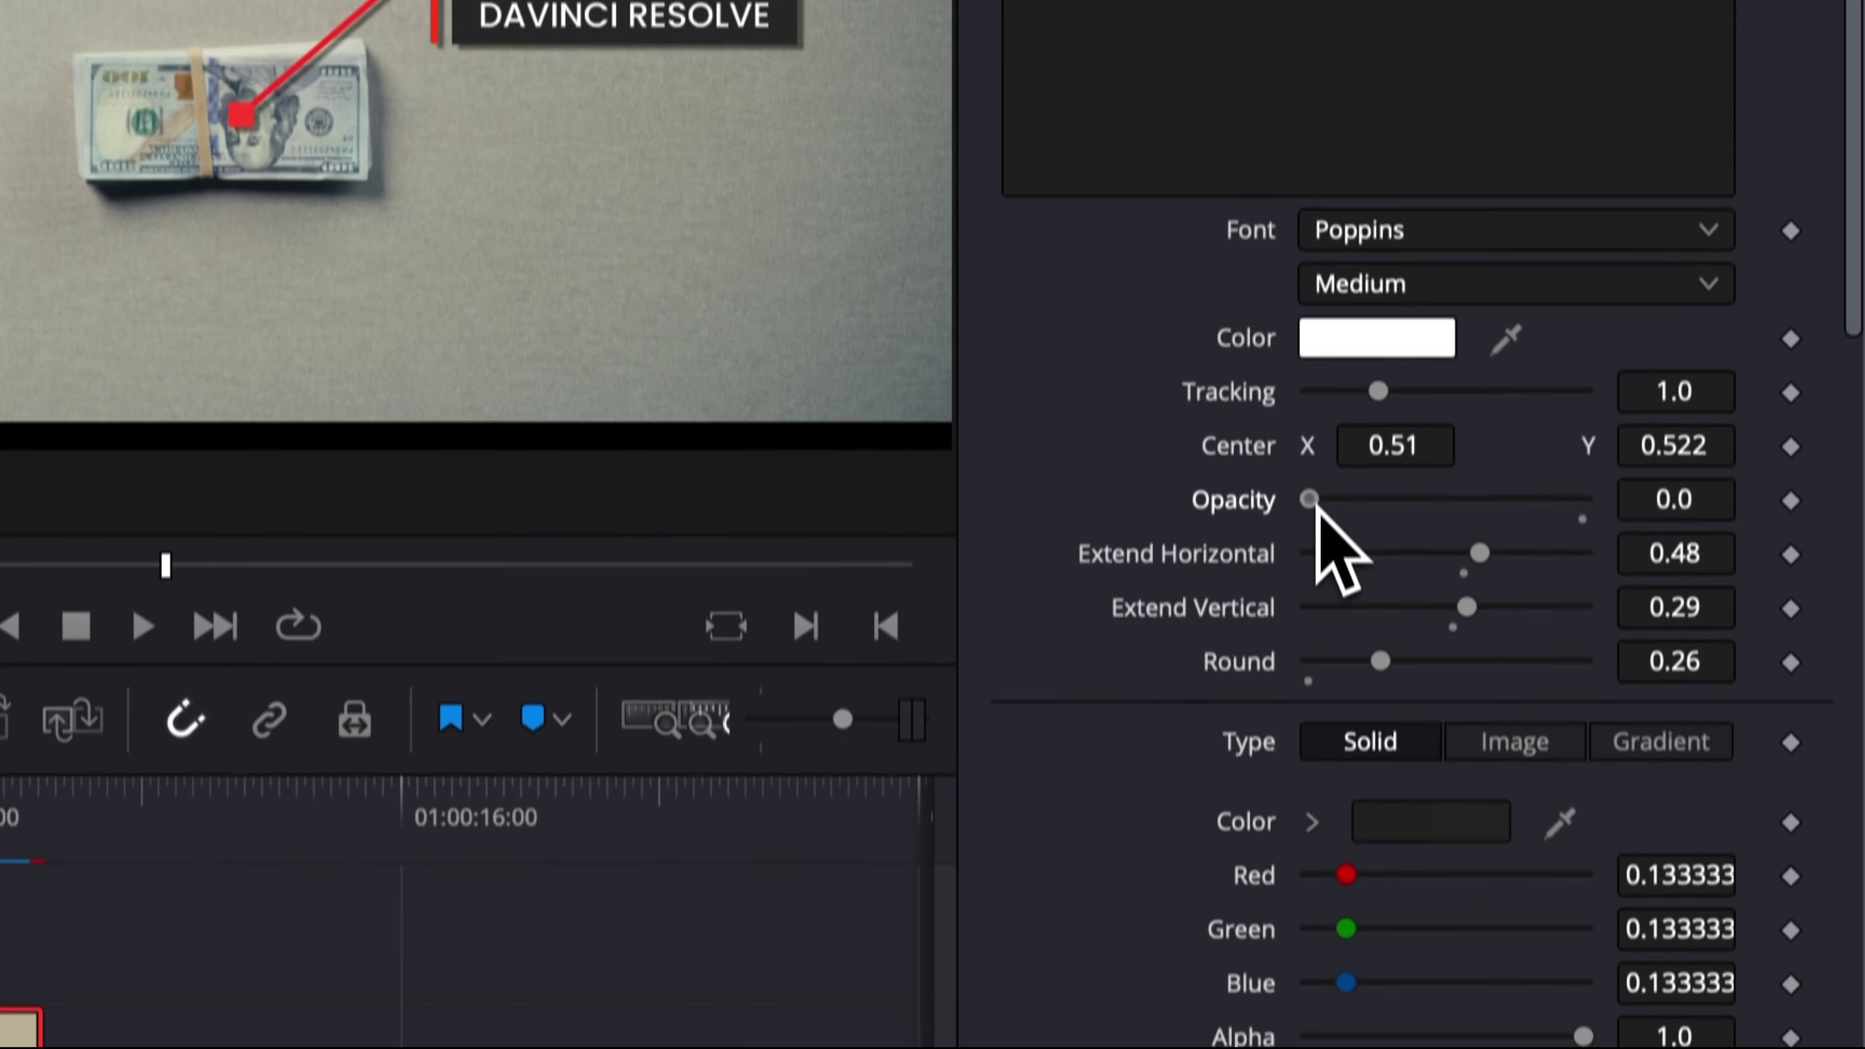
drag(1310, 784, 1615, 808)
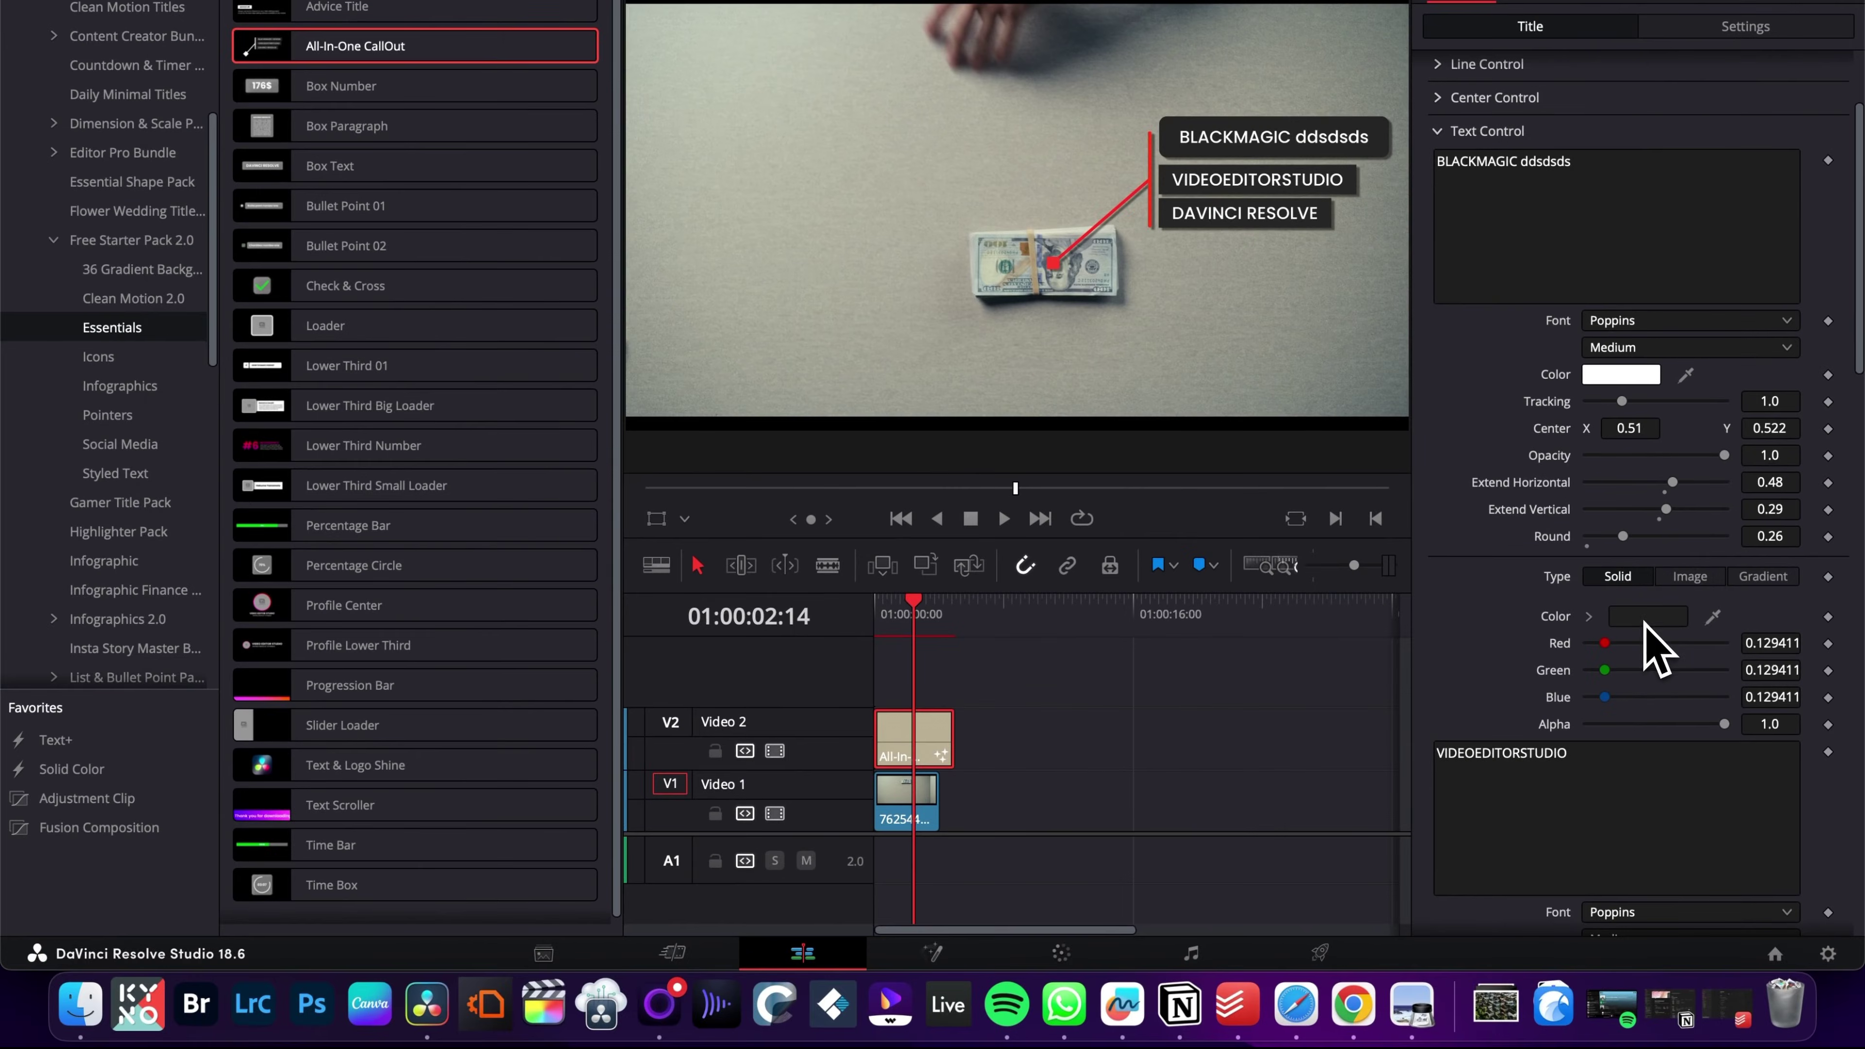
click(1645, 617)
click(1672, 776)
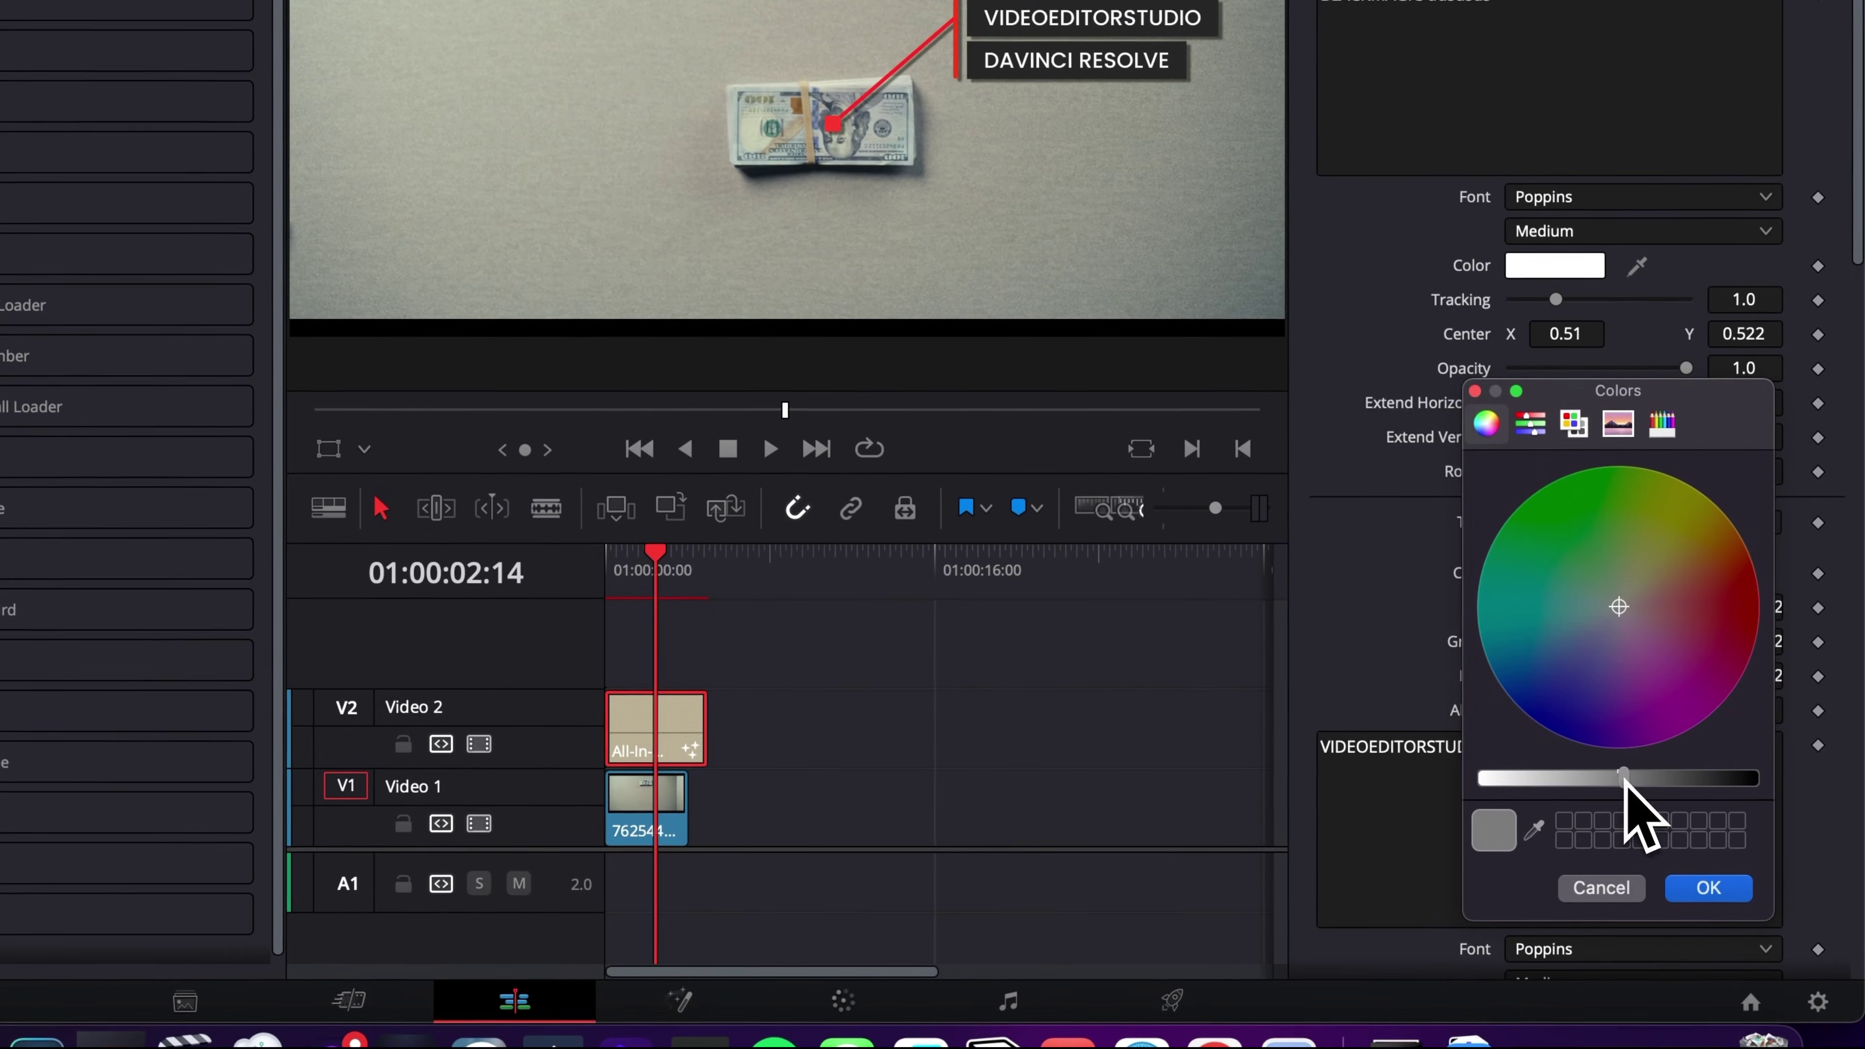
click(1708, 887)
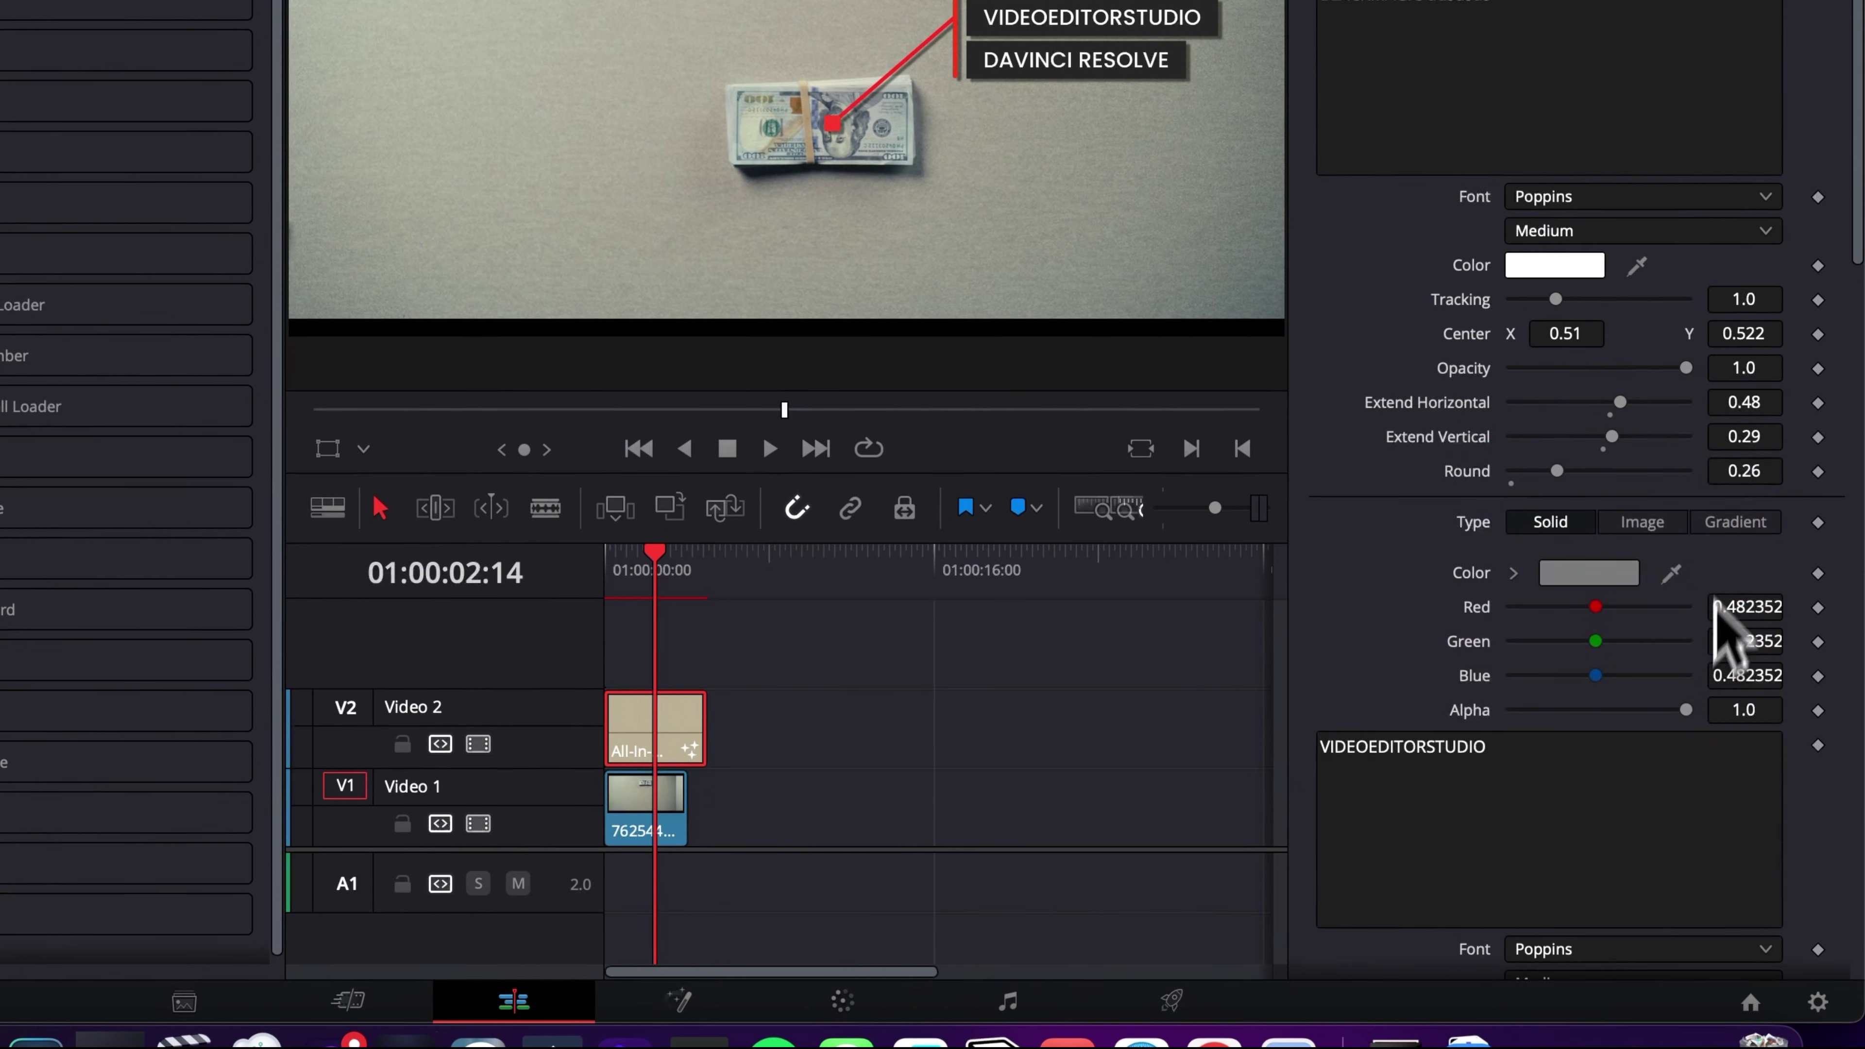
click(1733, 522)
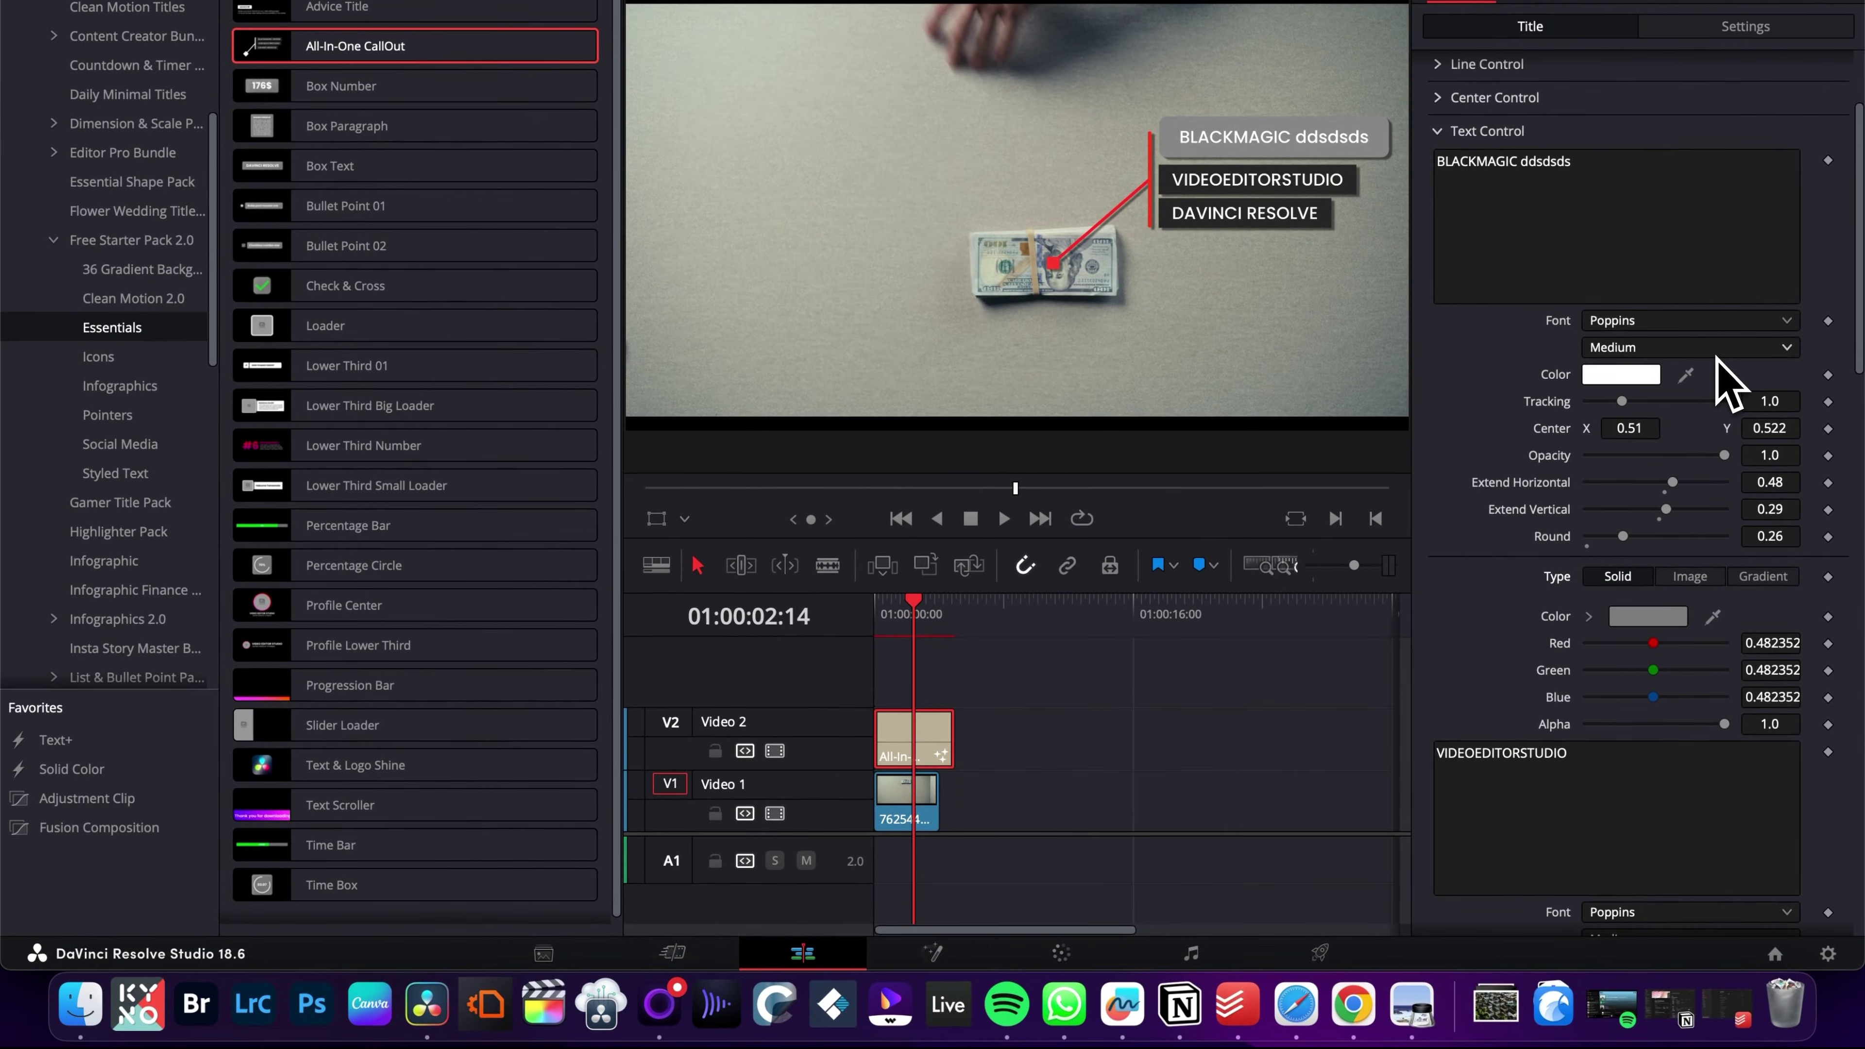
scroll(1615, 550, down, 10)
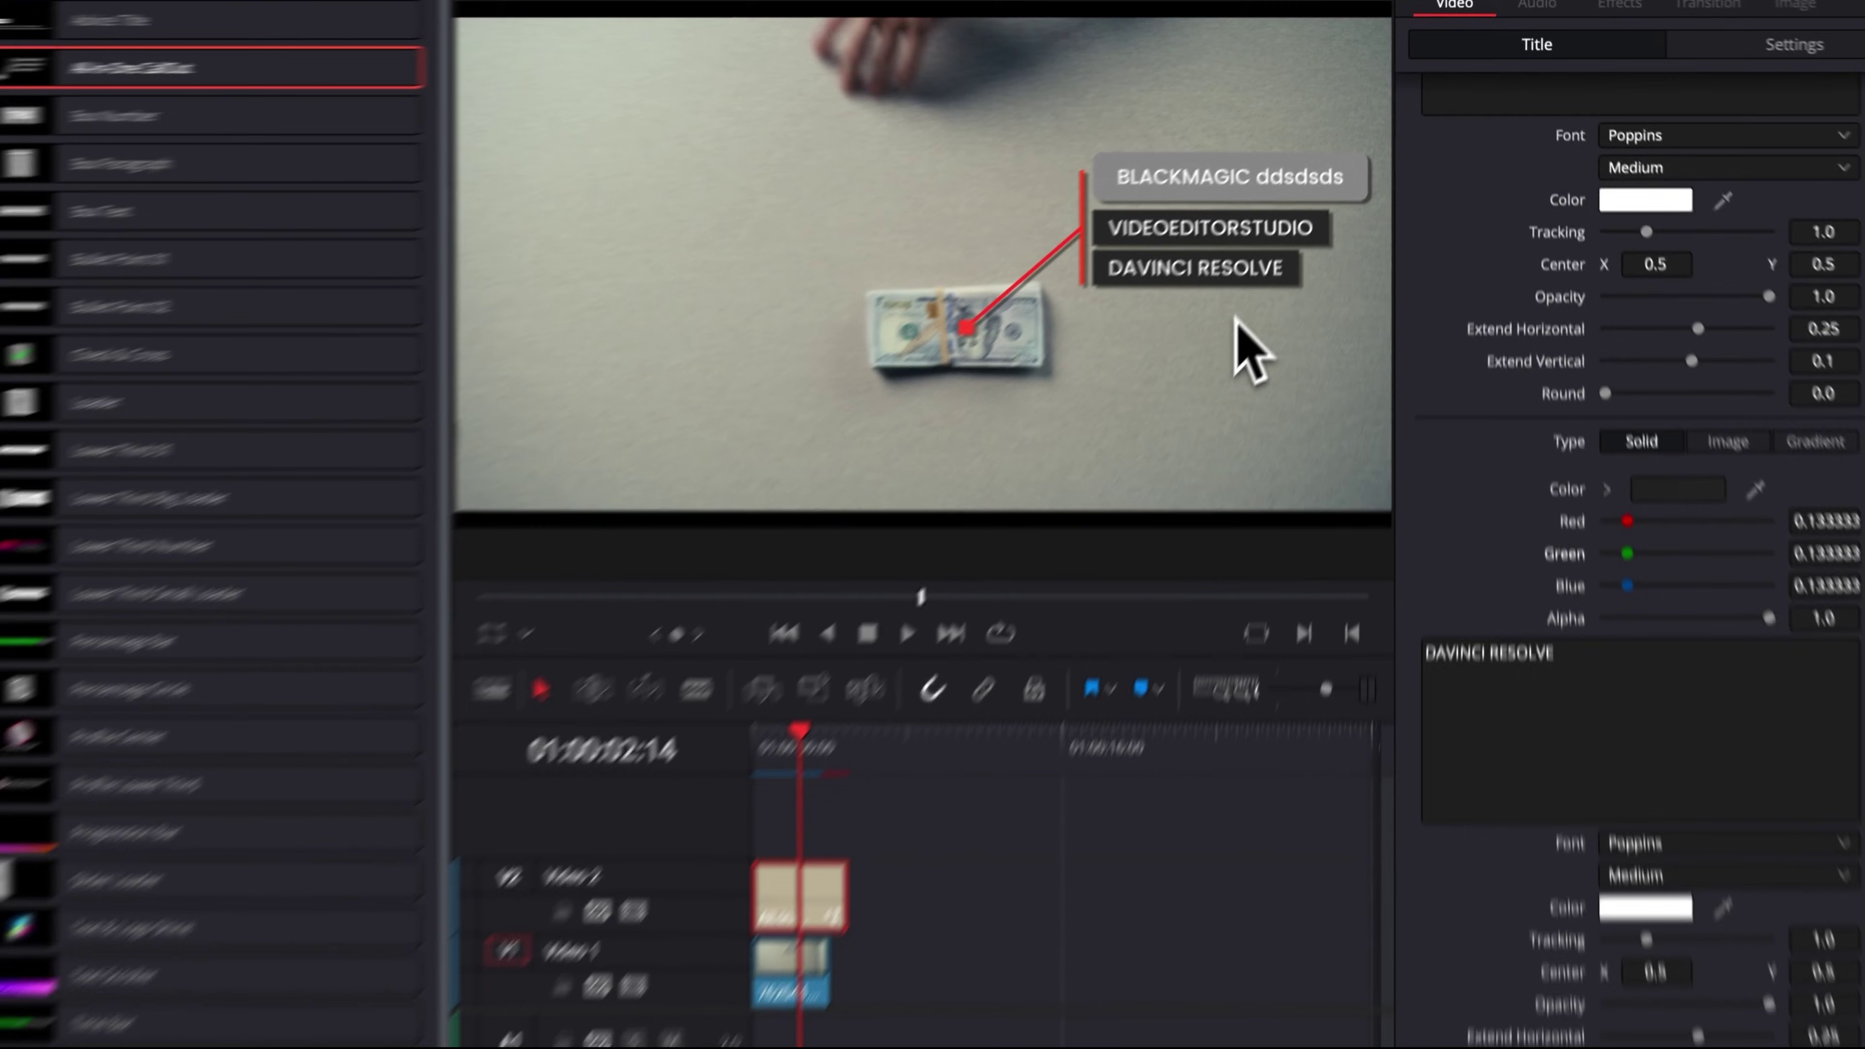
Step: Switch the CallOut Design to Image
scroll(1596, 370, up, 12)
scroll(1601, 374, up, 8)
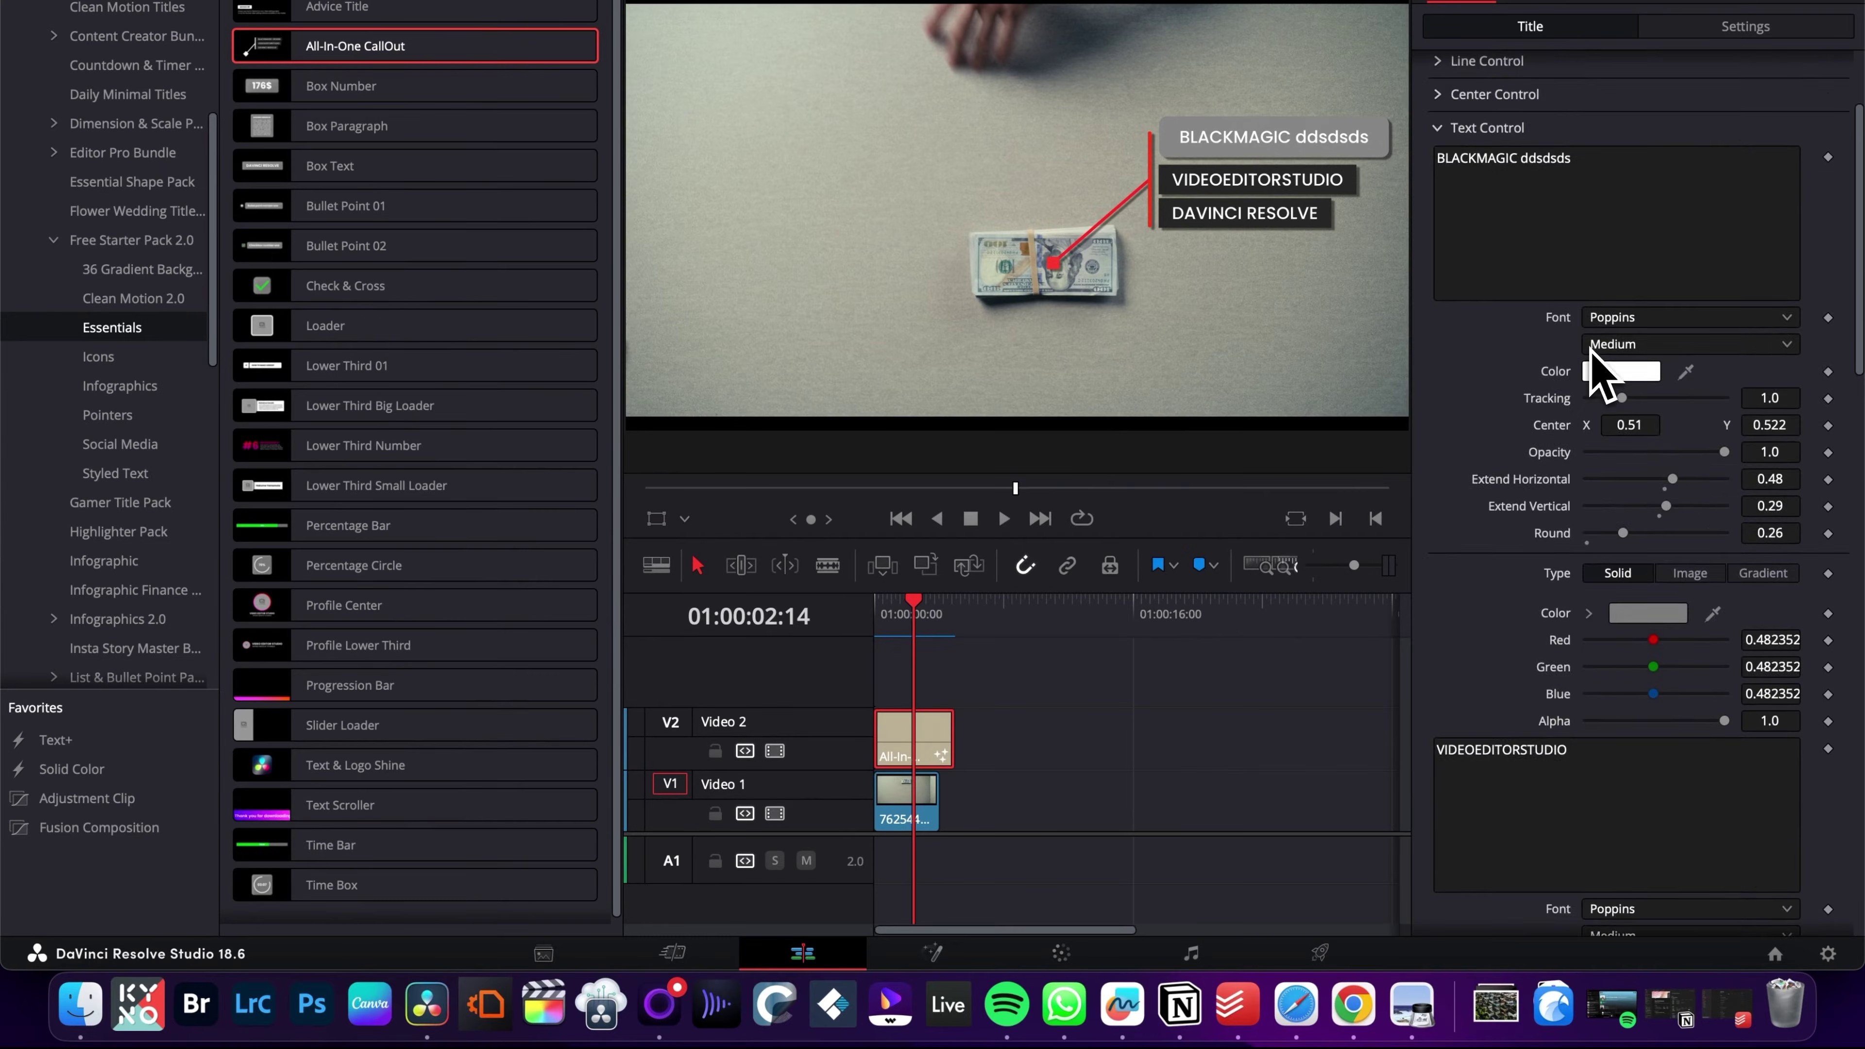
click(1688, 163)
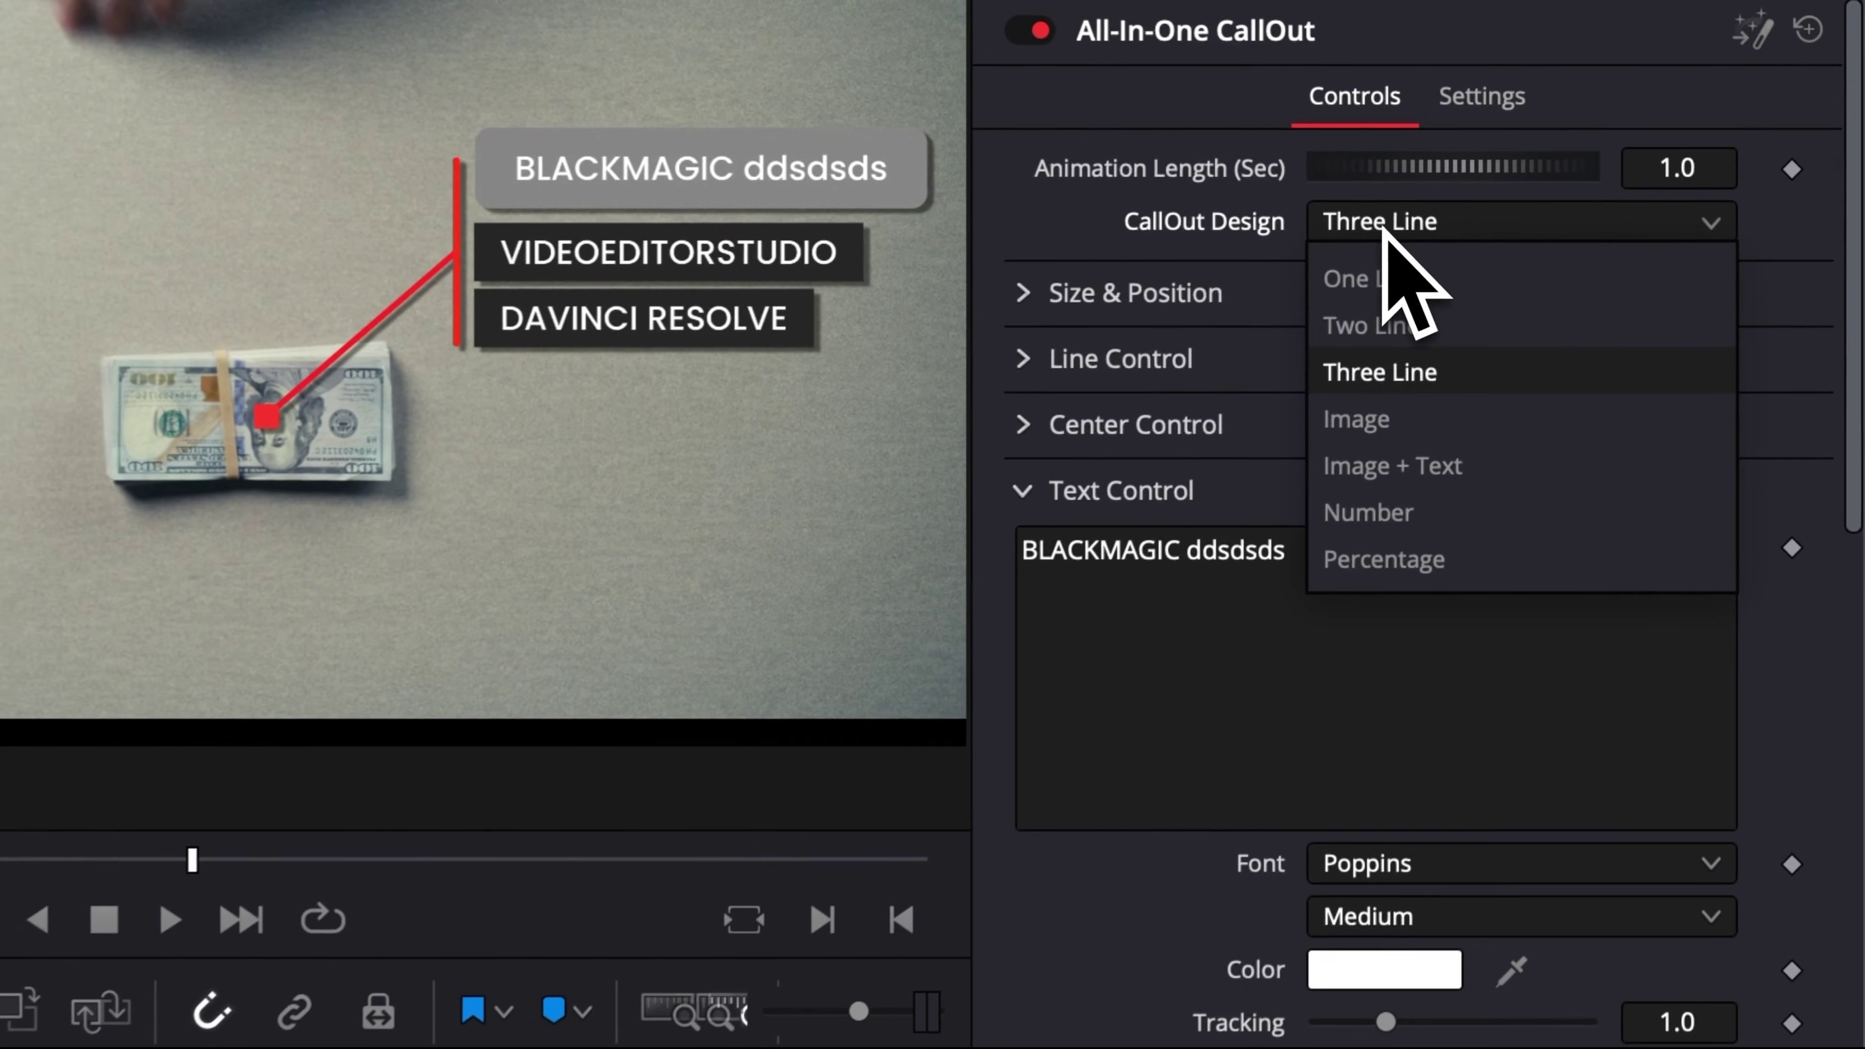
click(1395, 424)
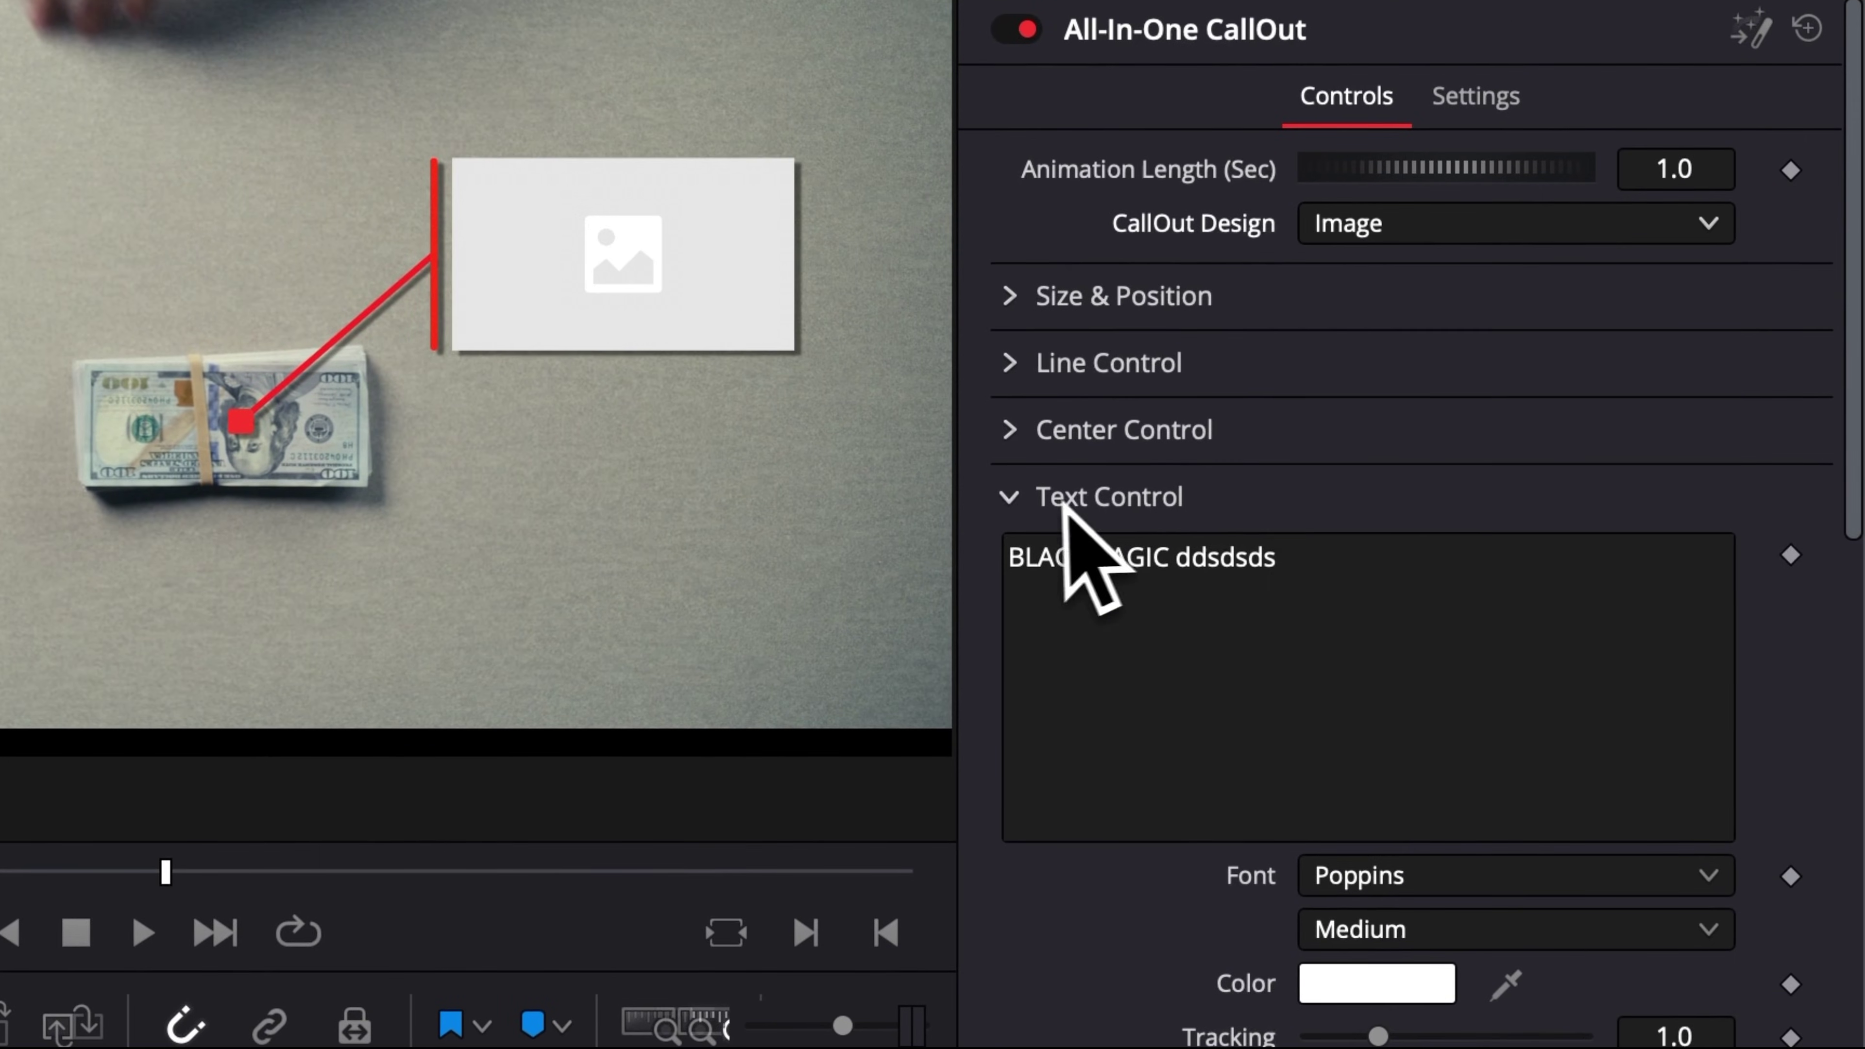
Step: Load the aerial houses JPG from Downloads as the callout's image
click(1013, 499)
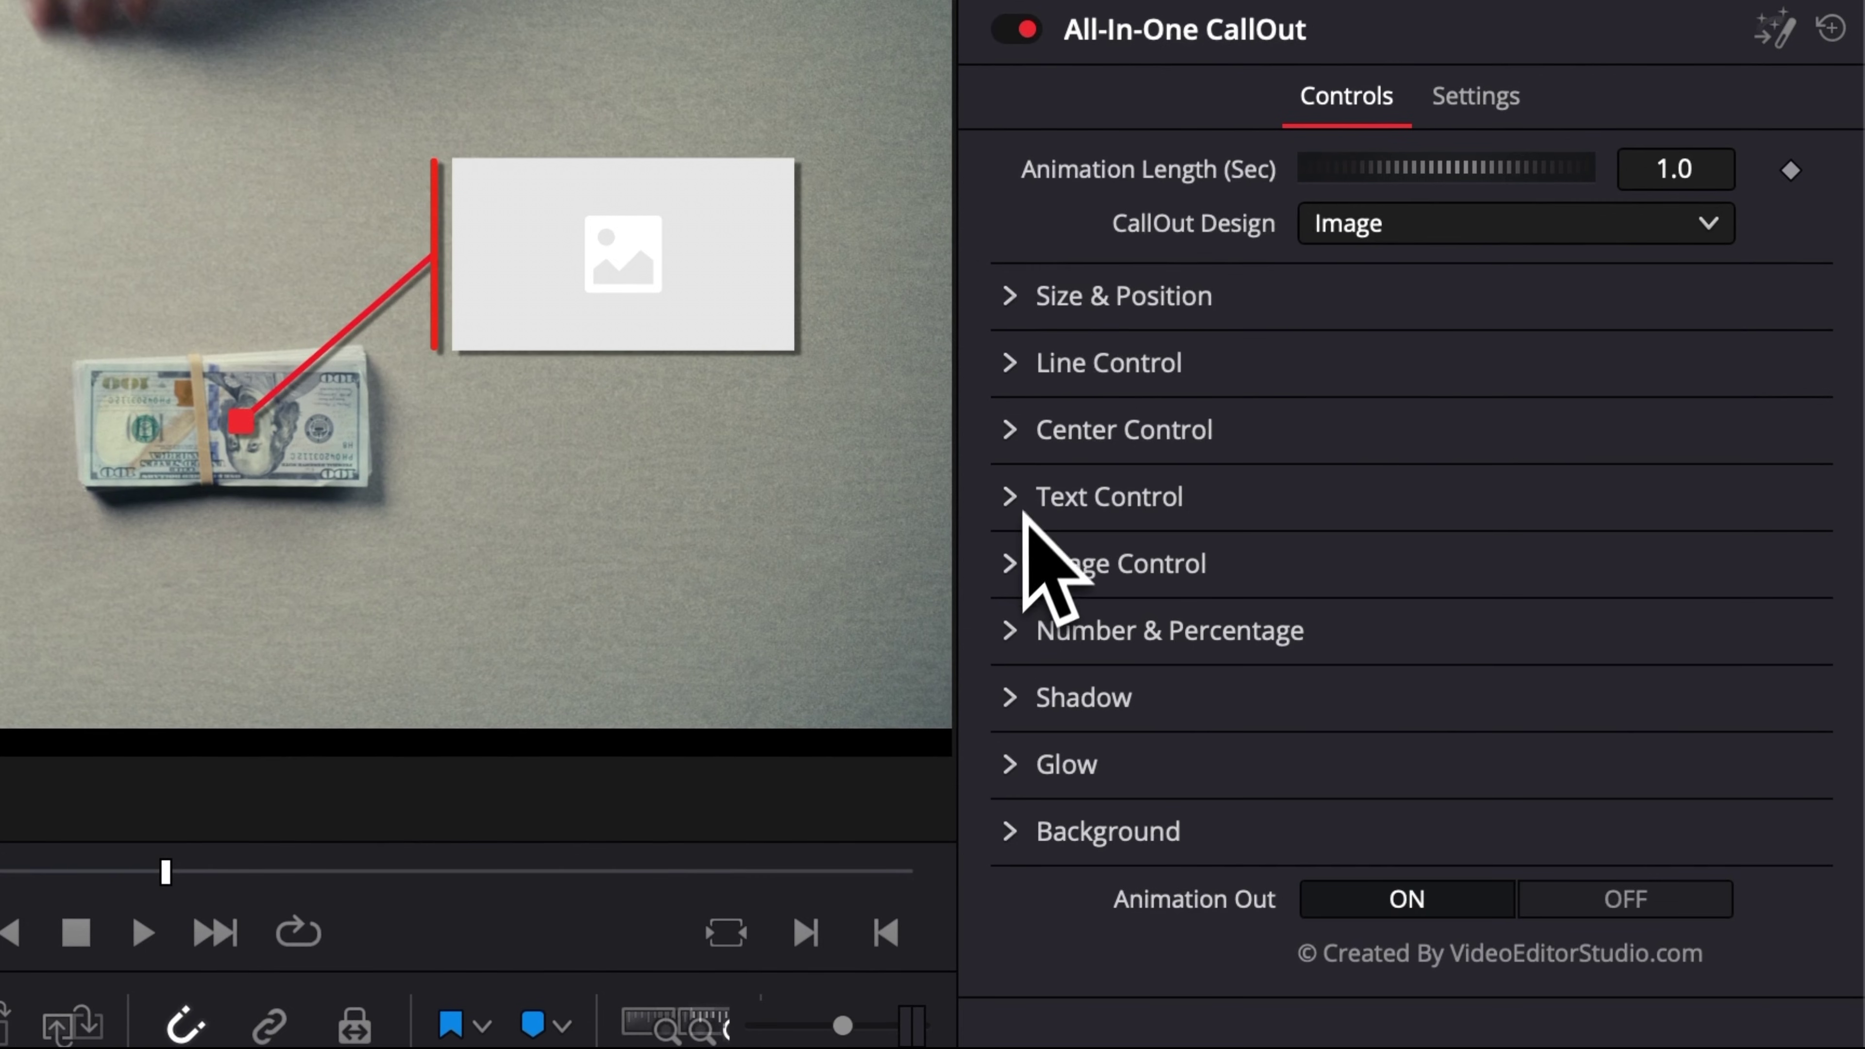
click(1011, 563)
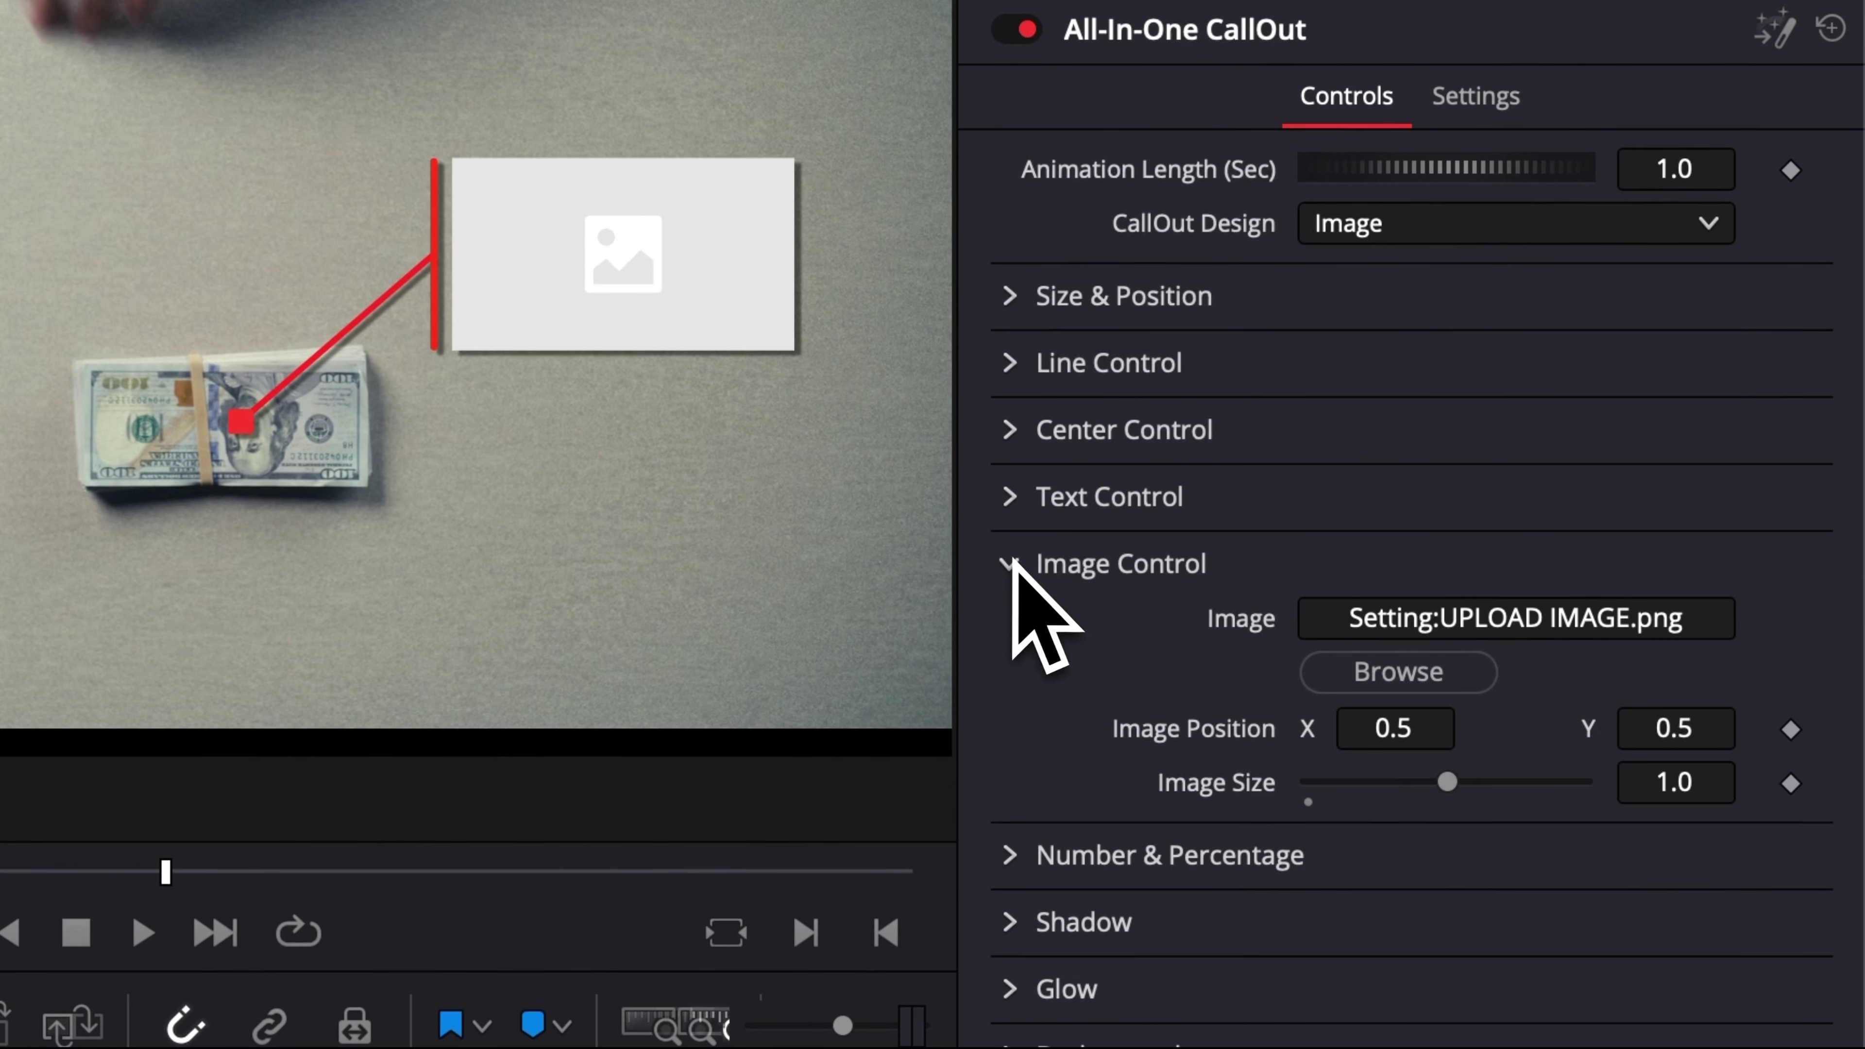
click(1329, 676)
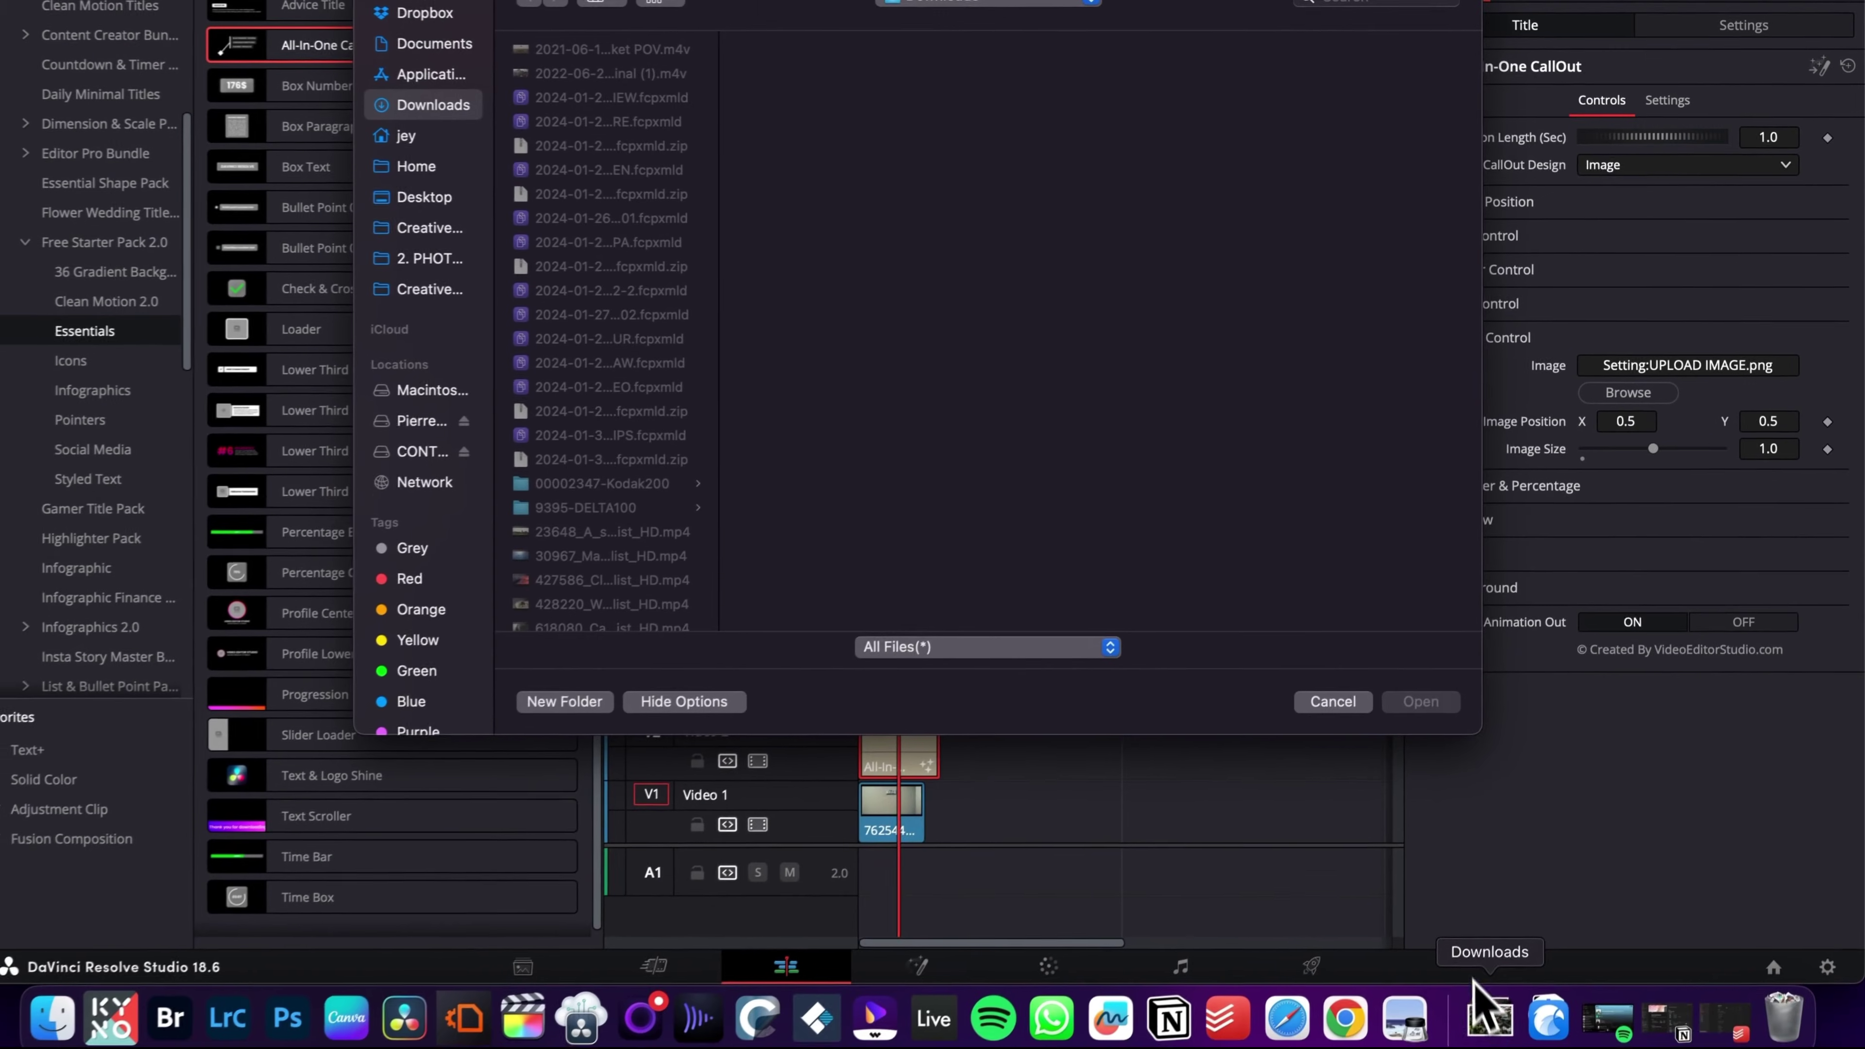
click(1476, 1006)
drag(1481, 938, 1219, 421)
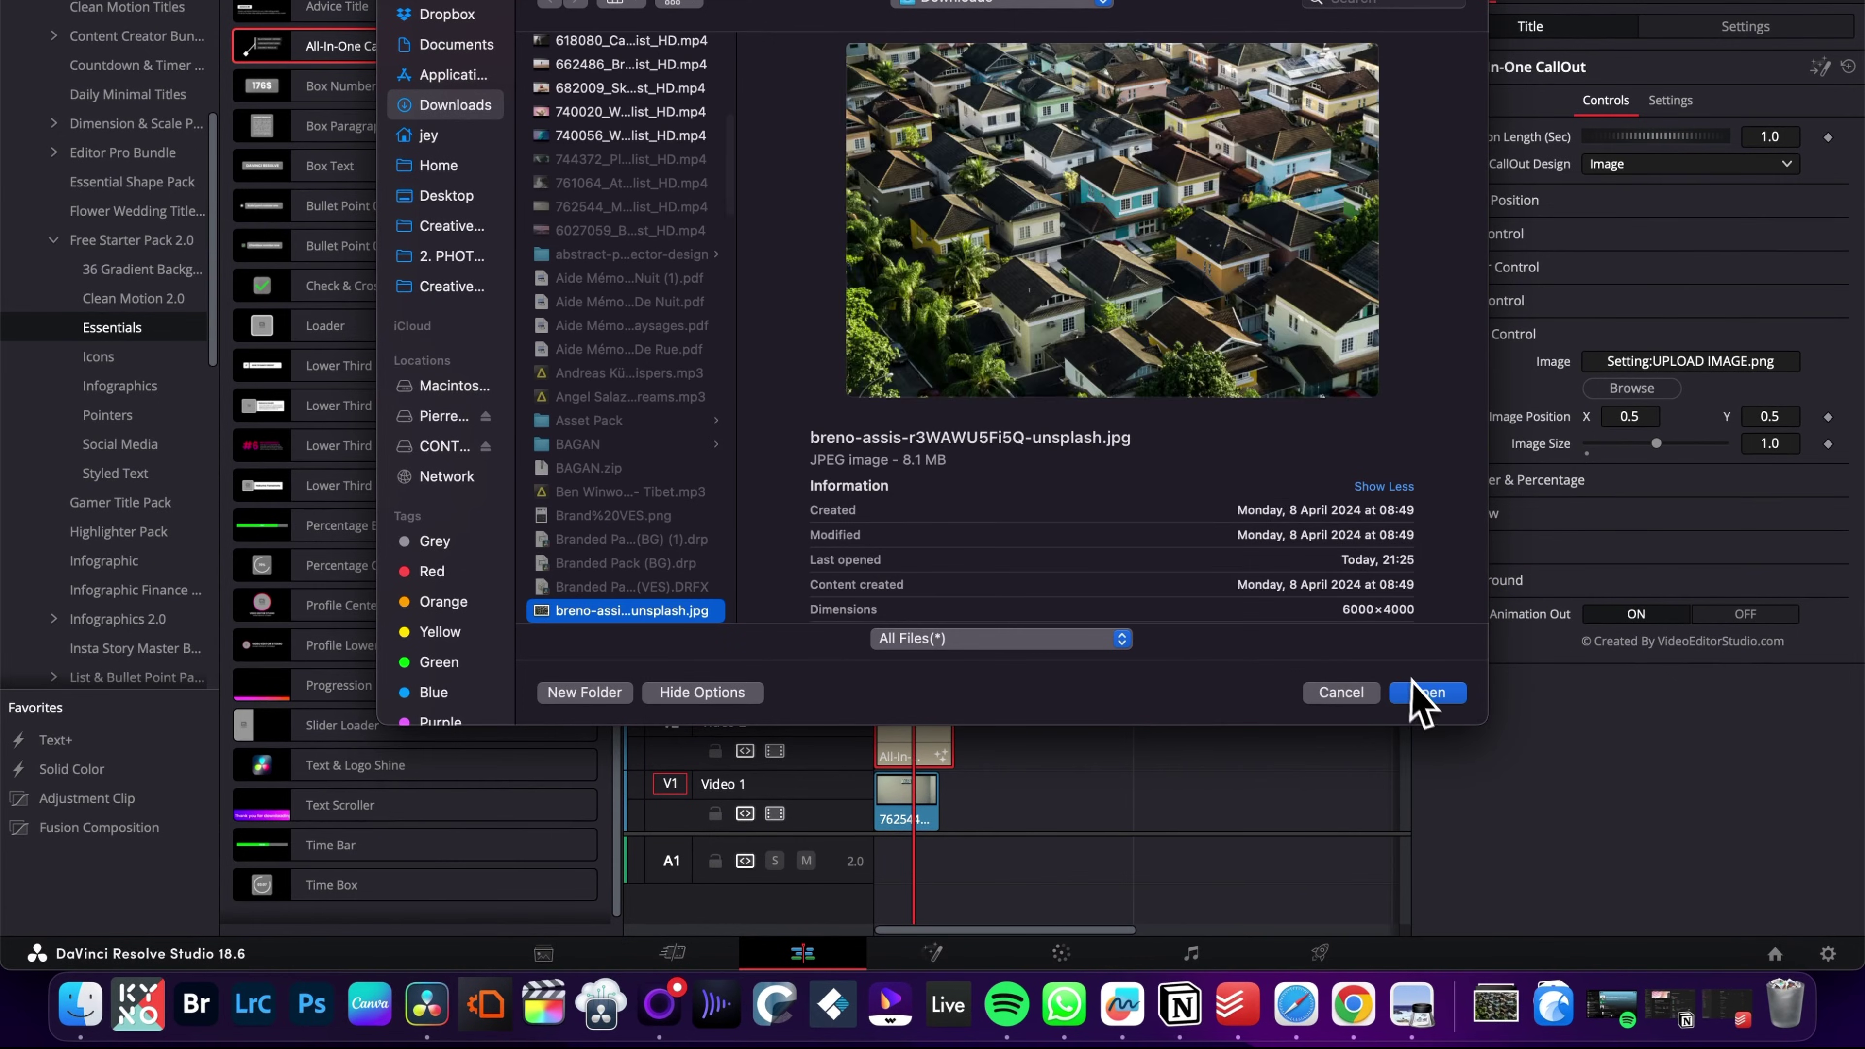
click(1424, 691)
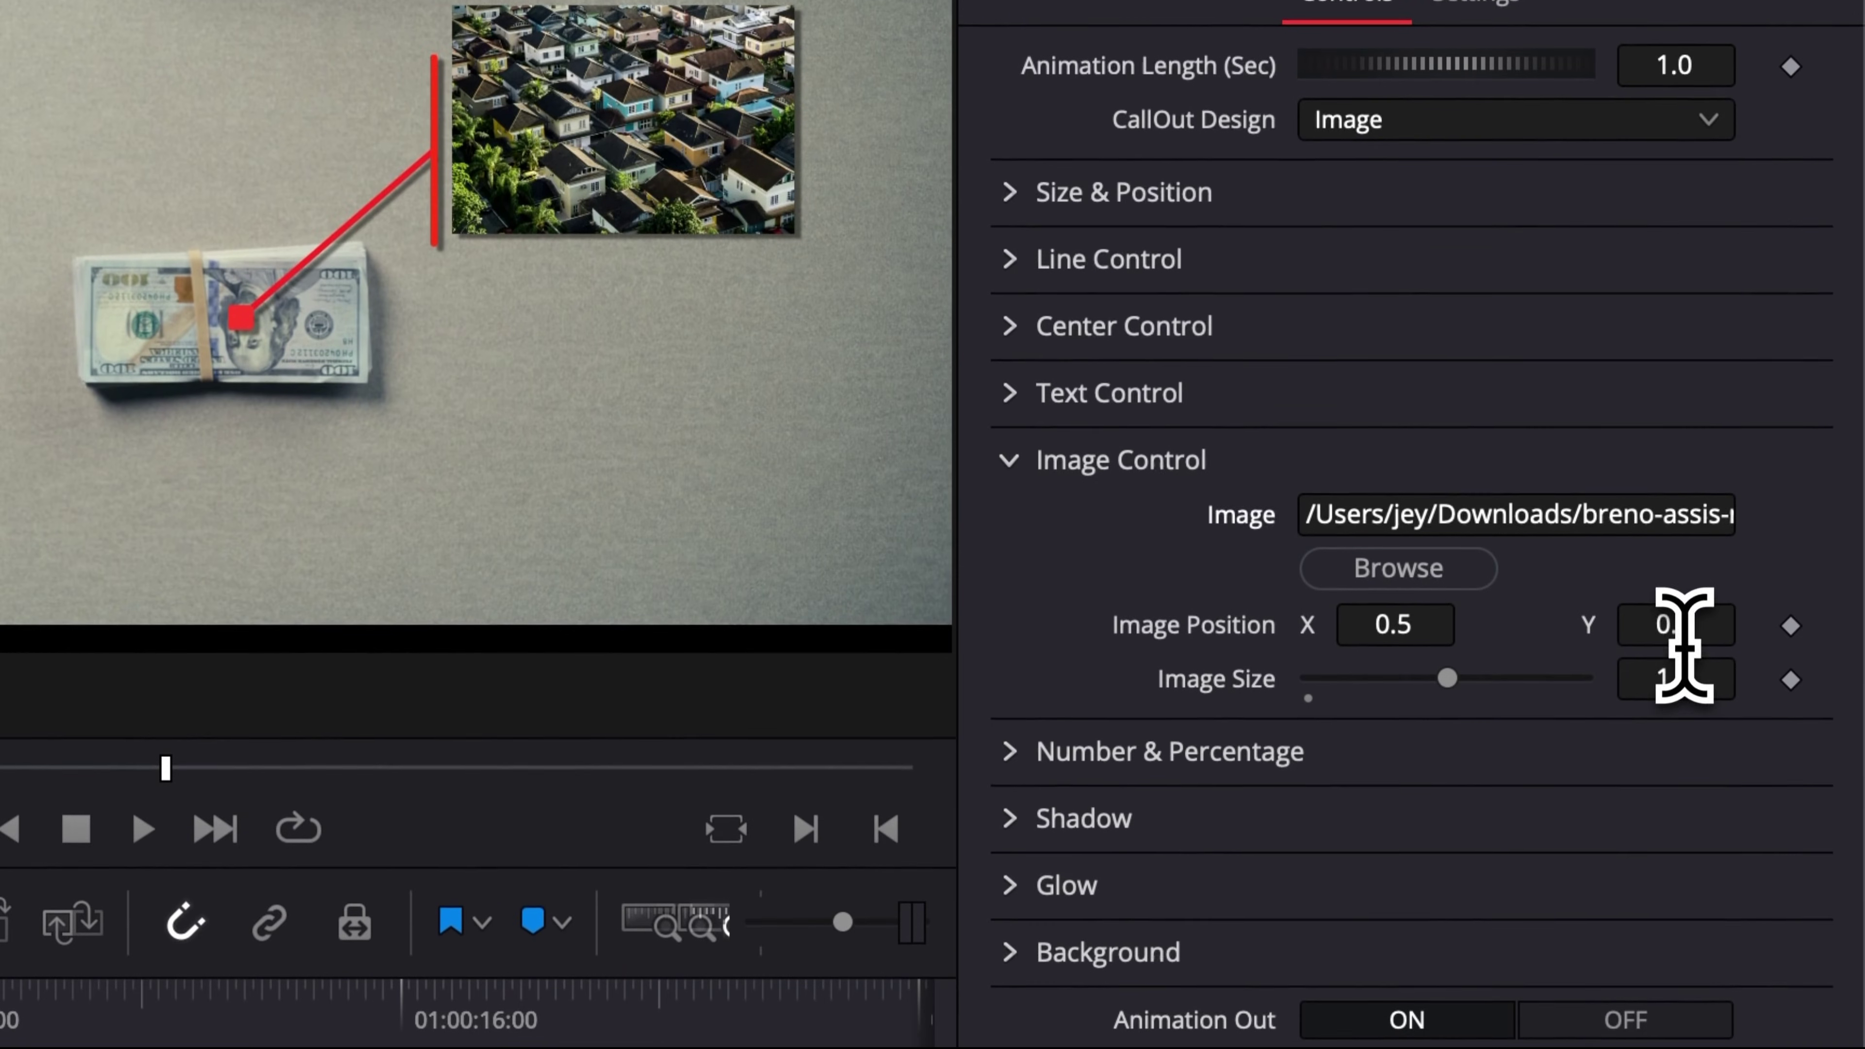
Step: Scale the houses image to 0.829 and place it at X 0.528, Y 0.5
drag(1674, 631, 1668, 631)
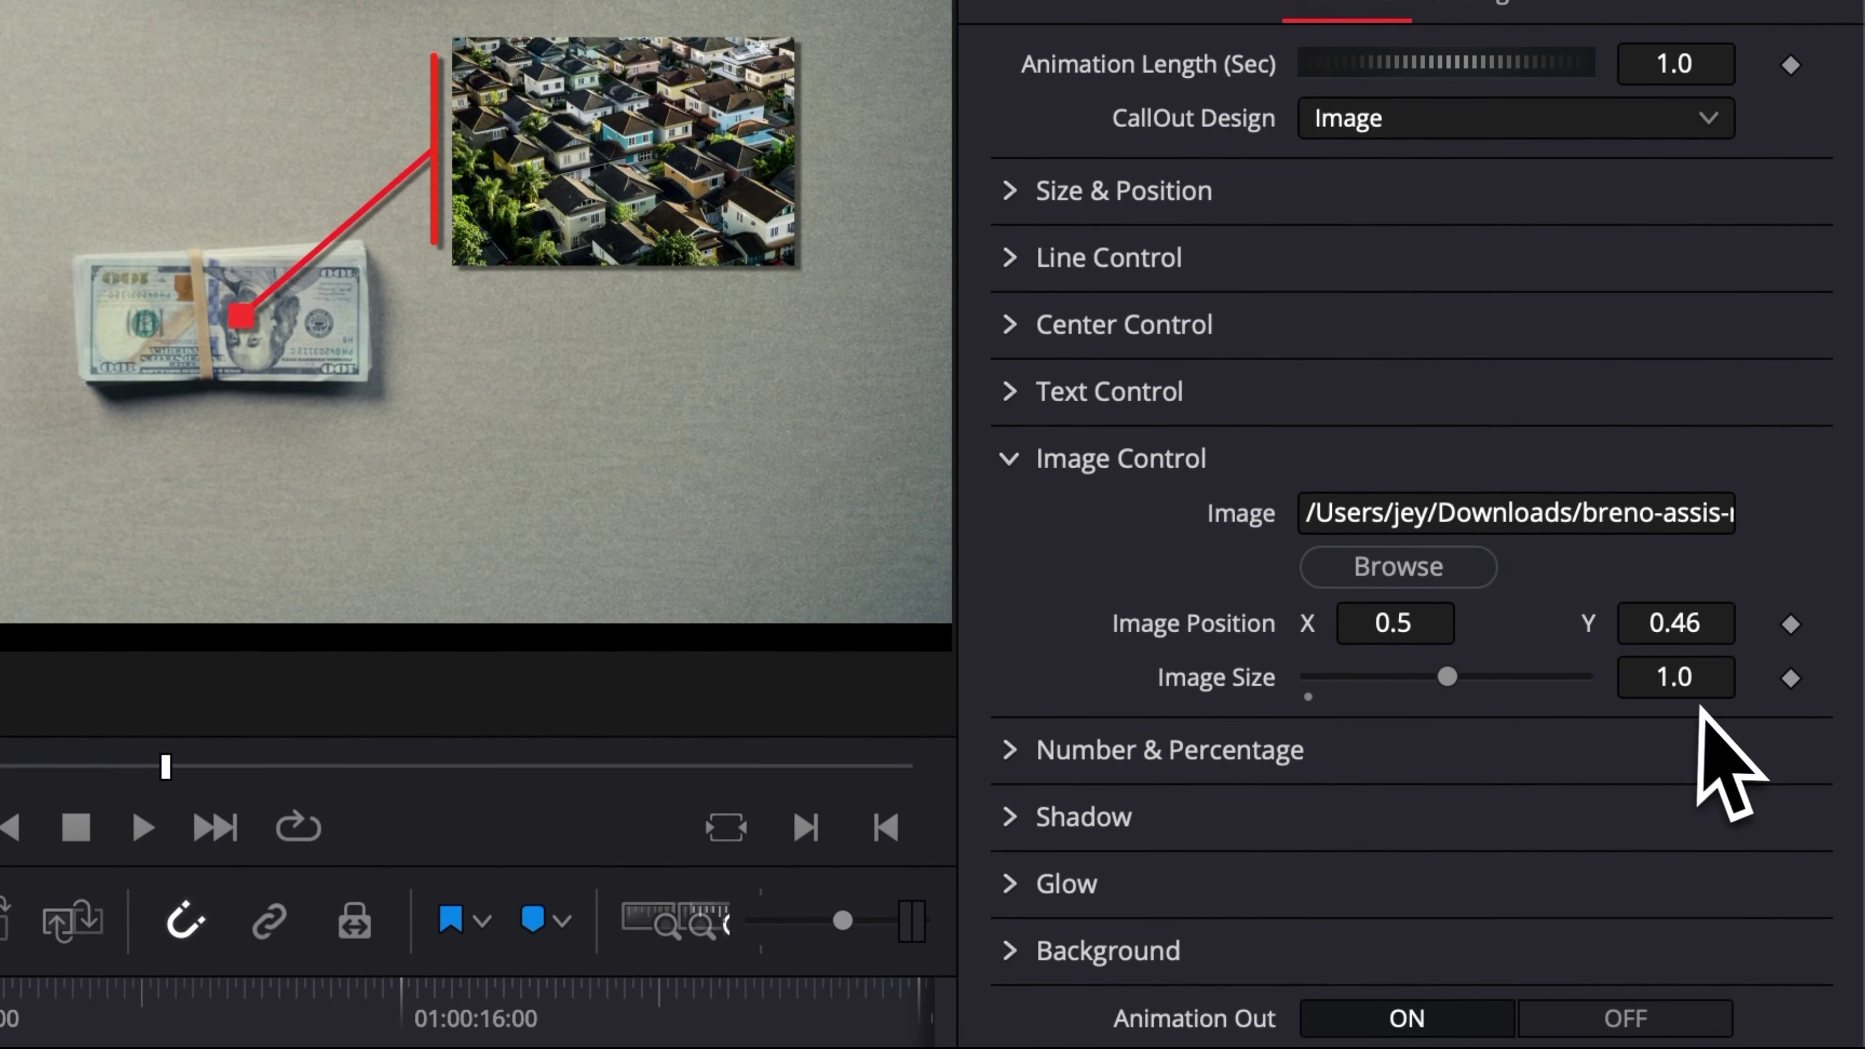
drag(1695, 676, 1619, 676)
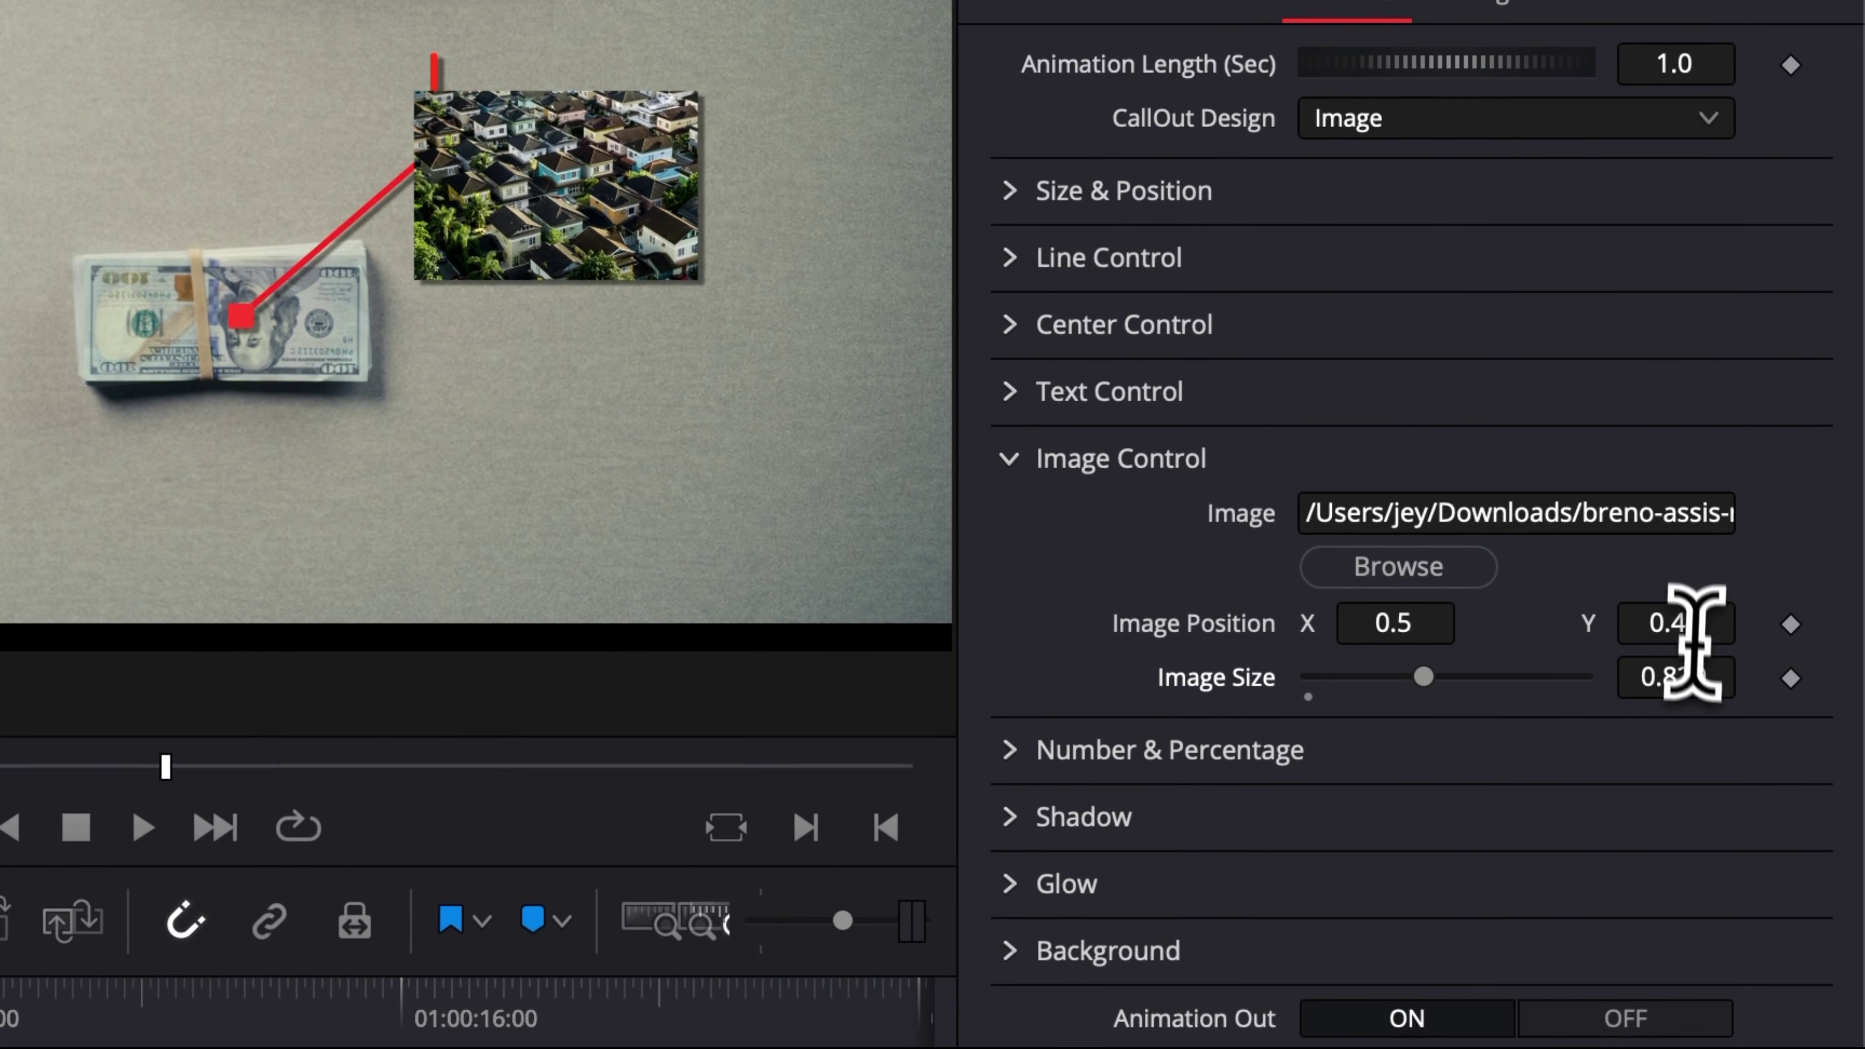
drag(1681, 623, 1715, 623)
drag(1760, 434, 1644, 415)
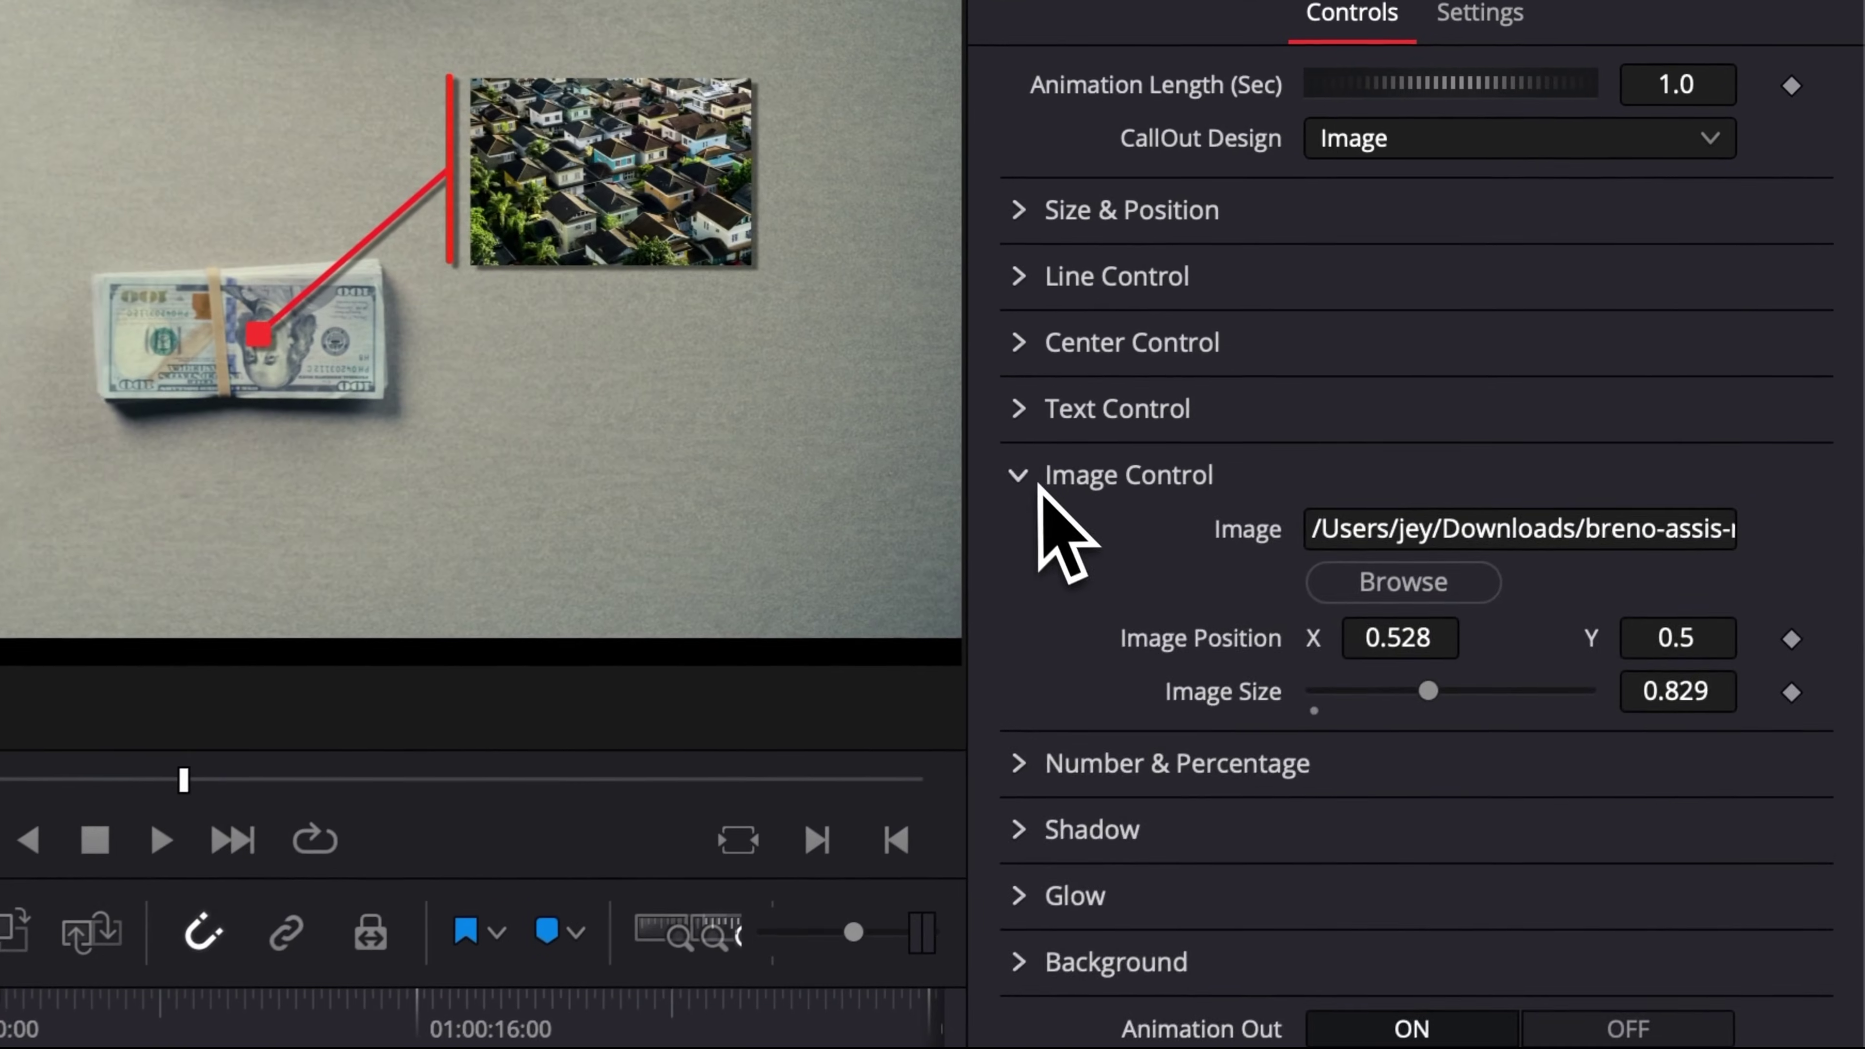
Step: Switch the CallOut Design from Image to Number
click(1440, 337)
click(1010, 545)
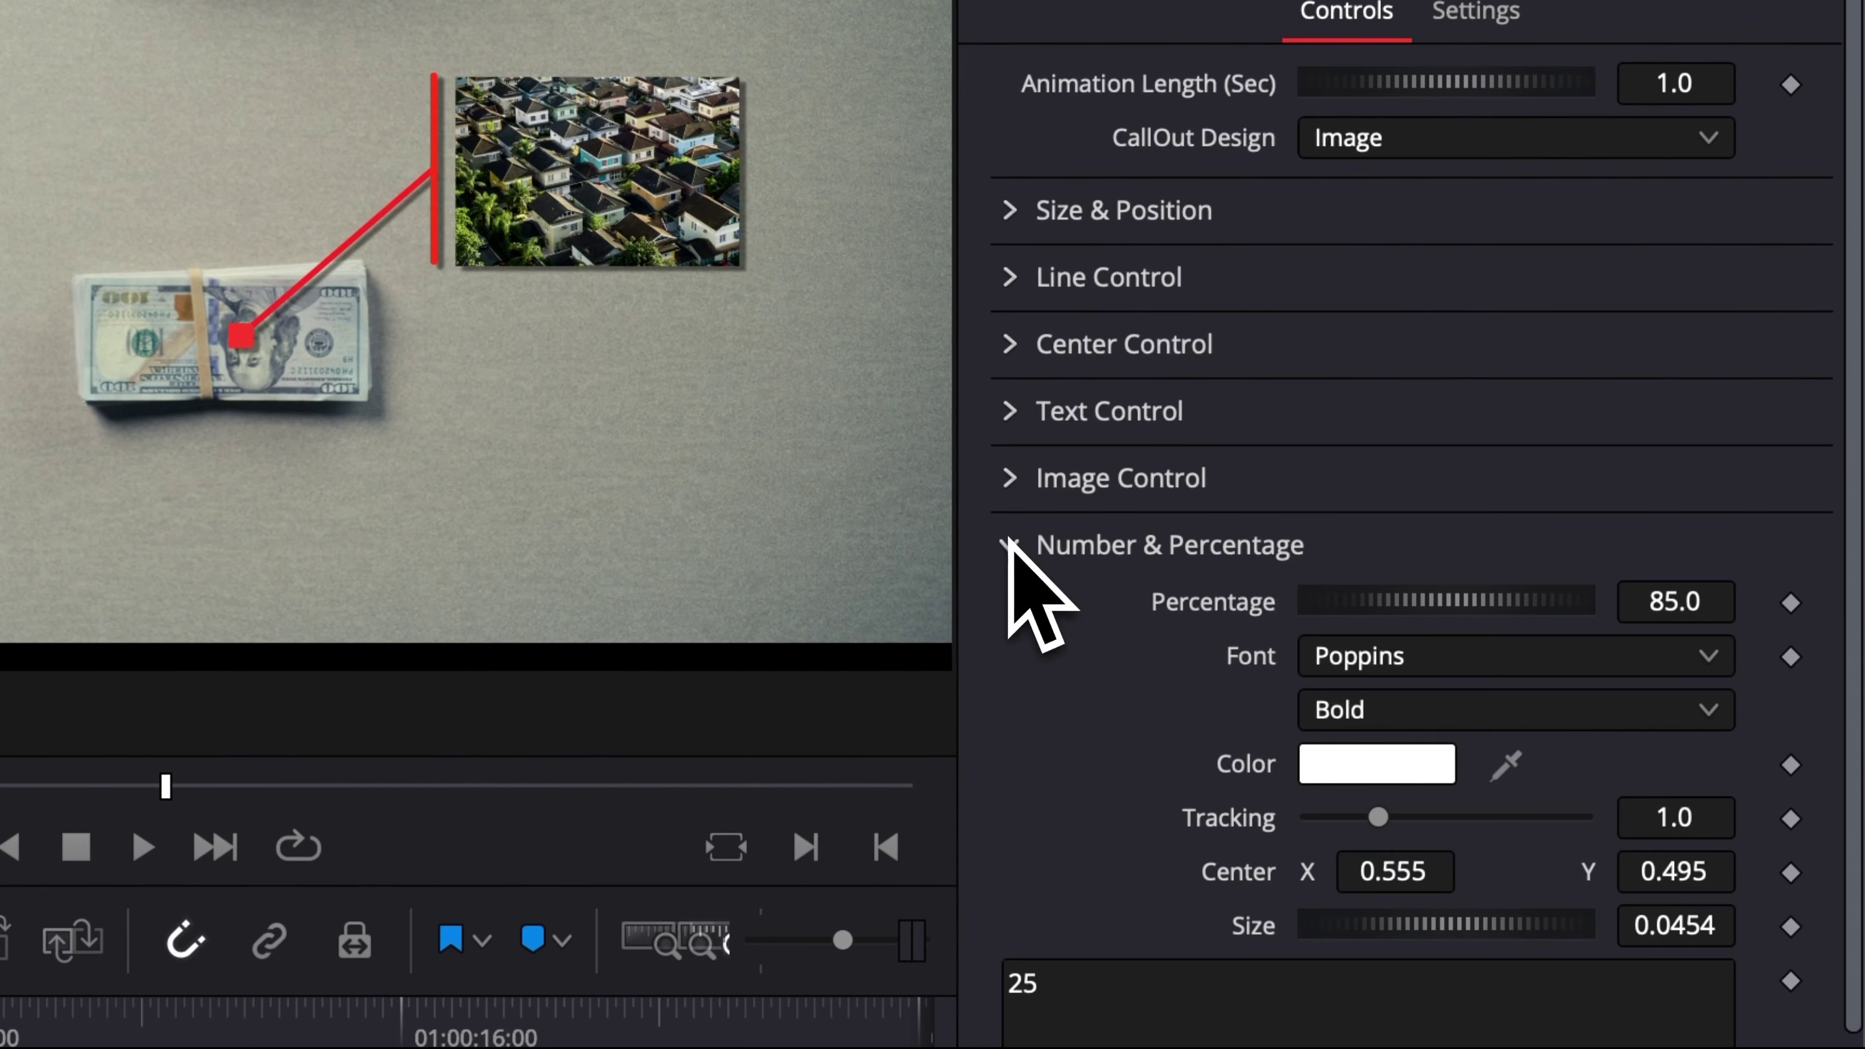
scroll(1199, 881, down, 5)
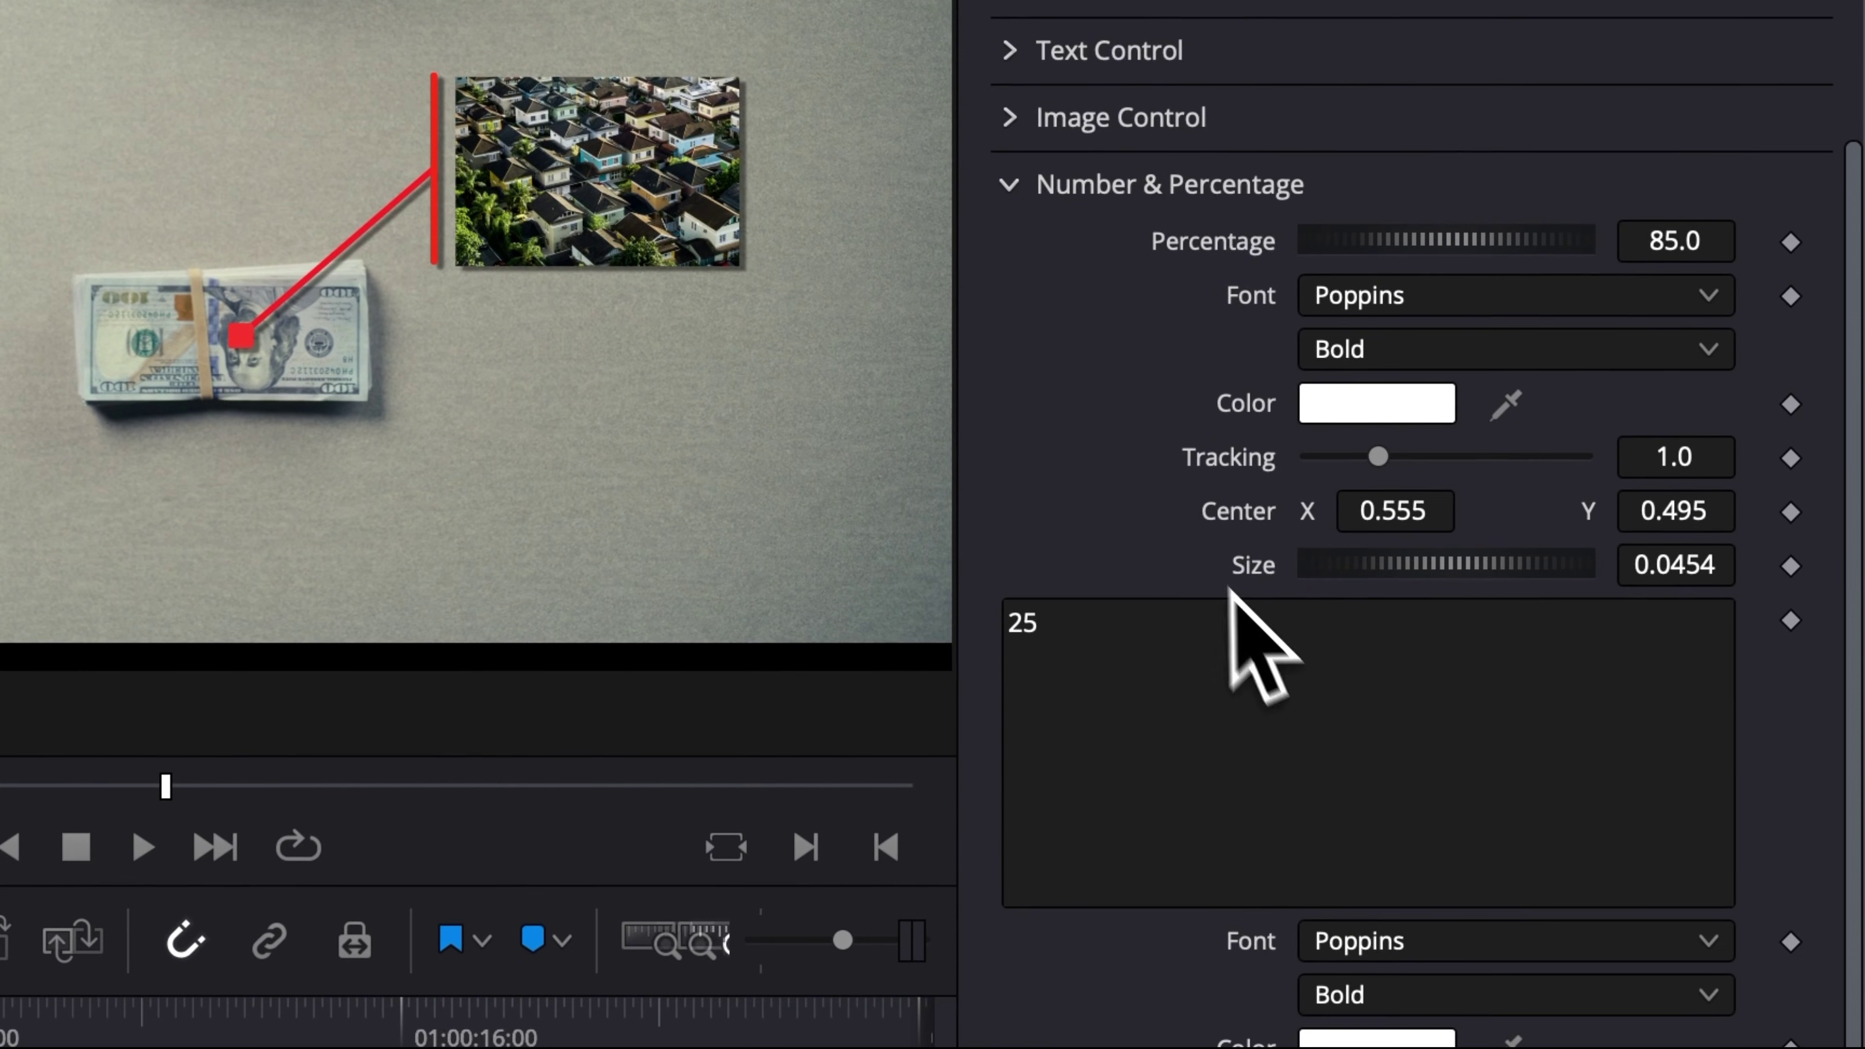
scroll(1249, 275, up, 3)
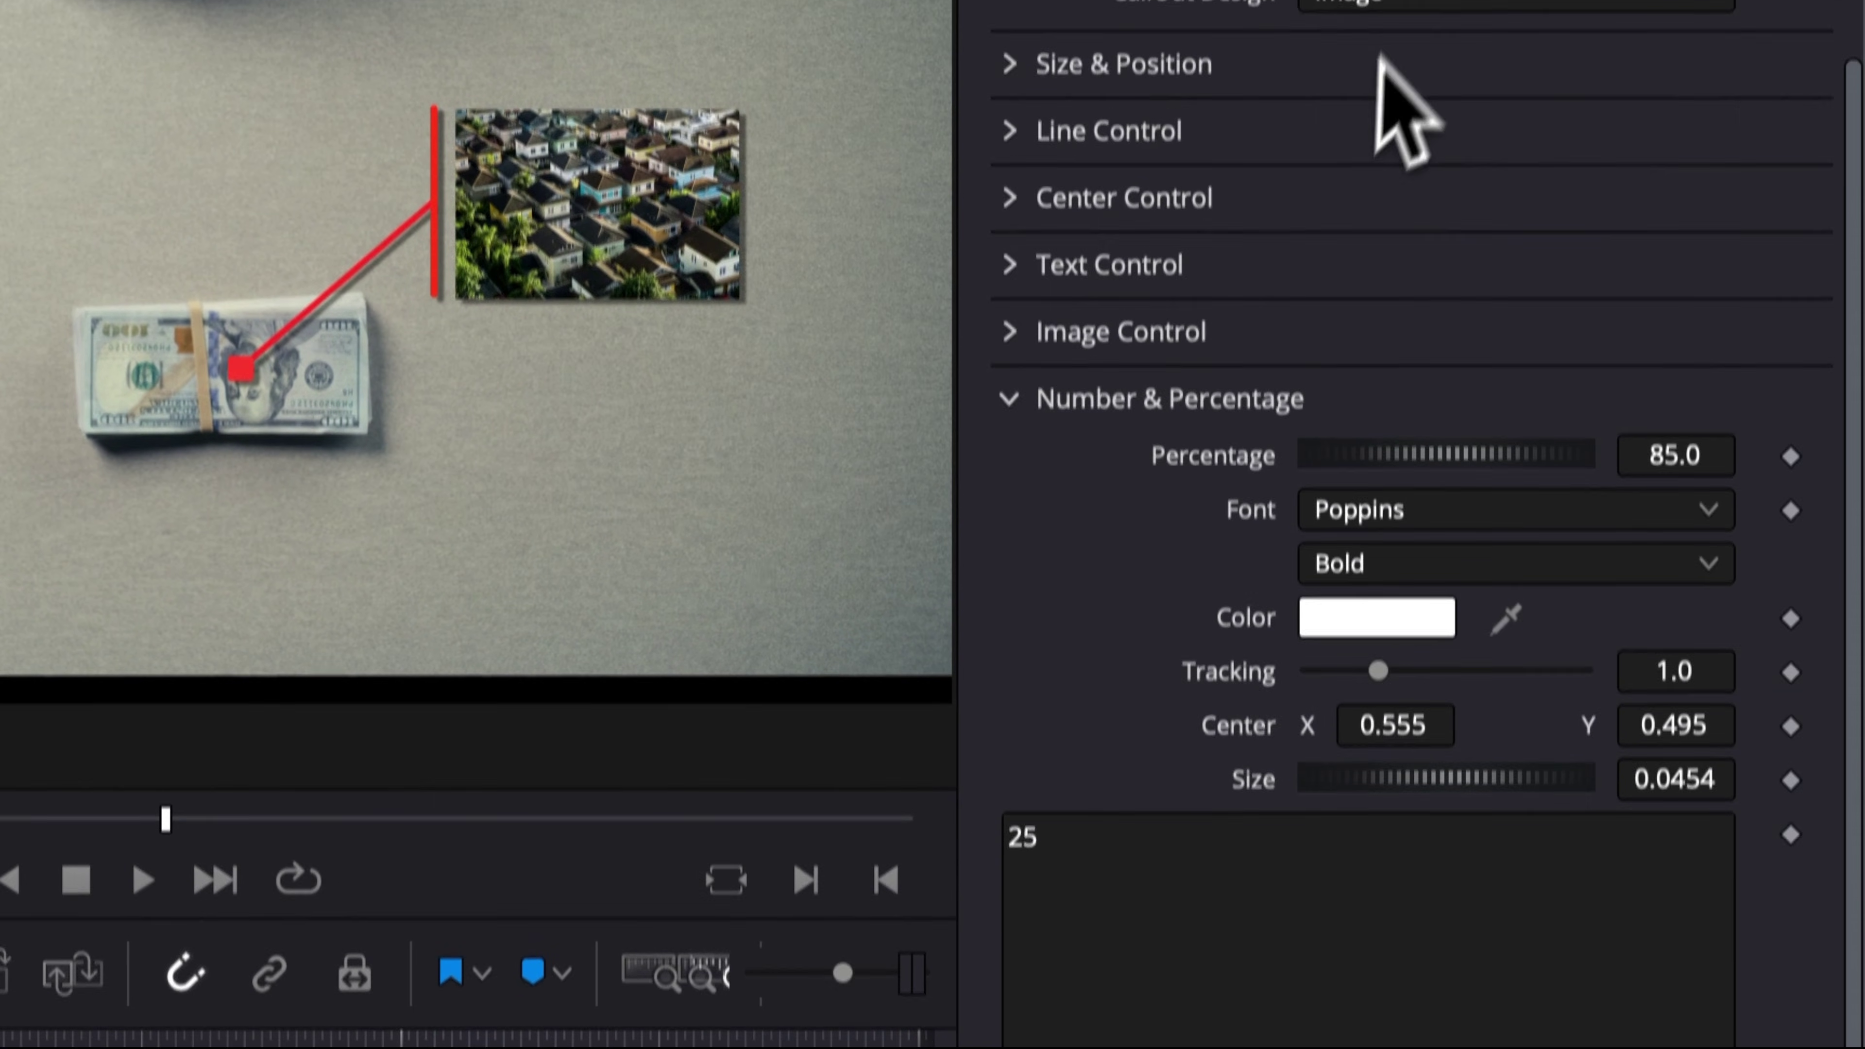
click(1436, 62)
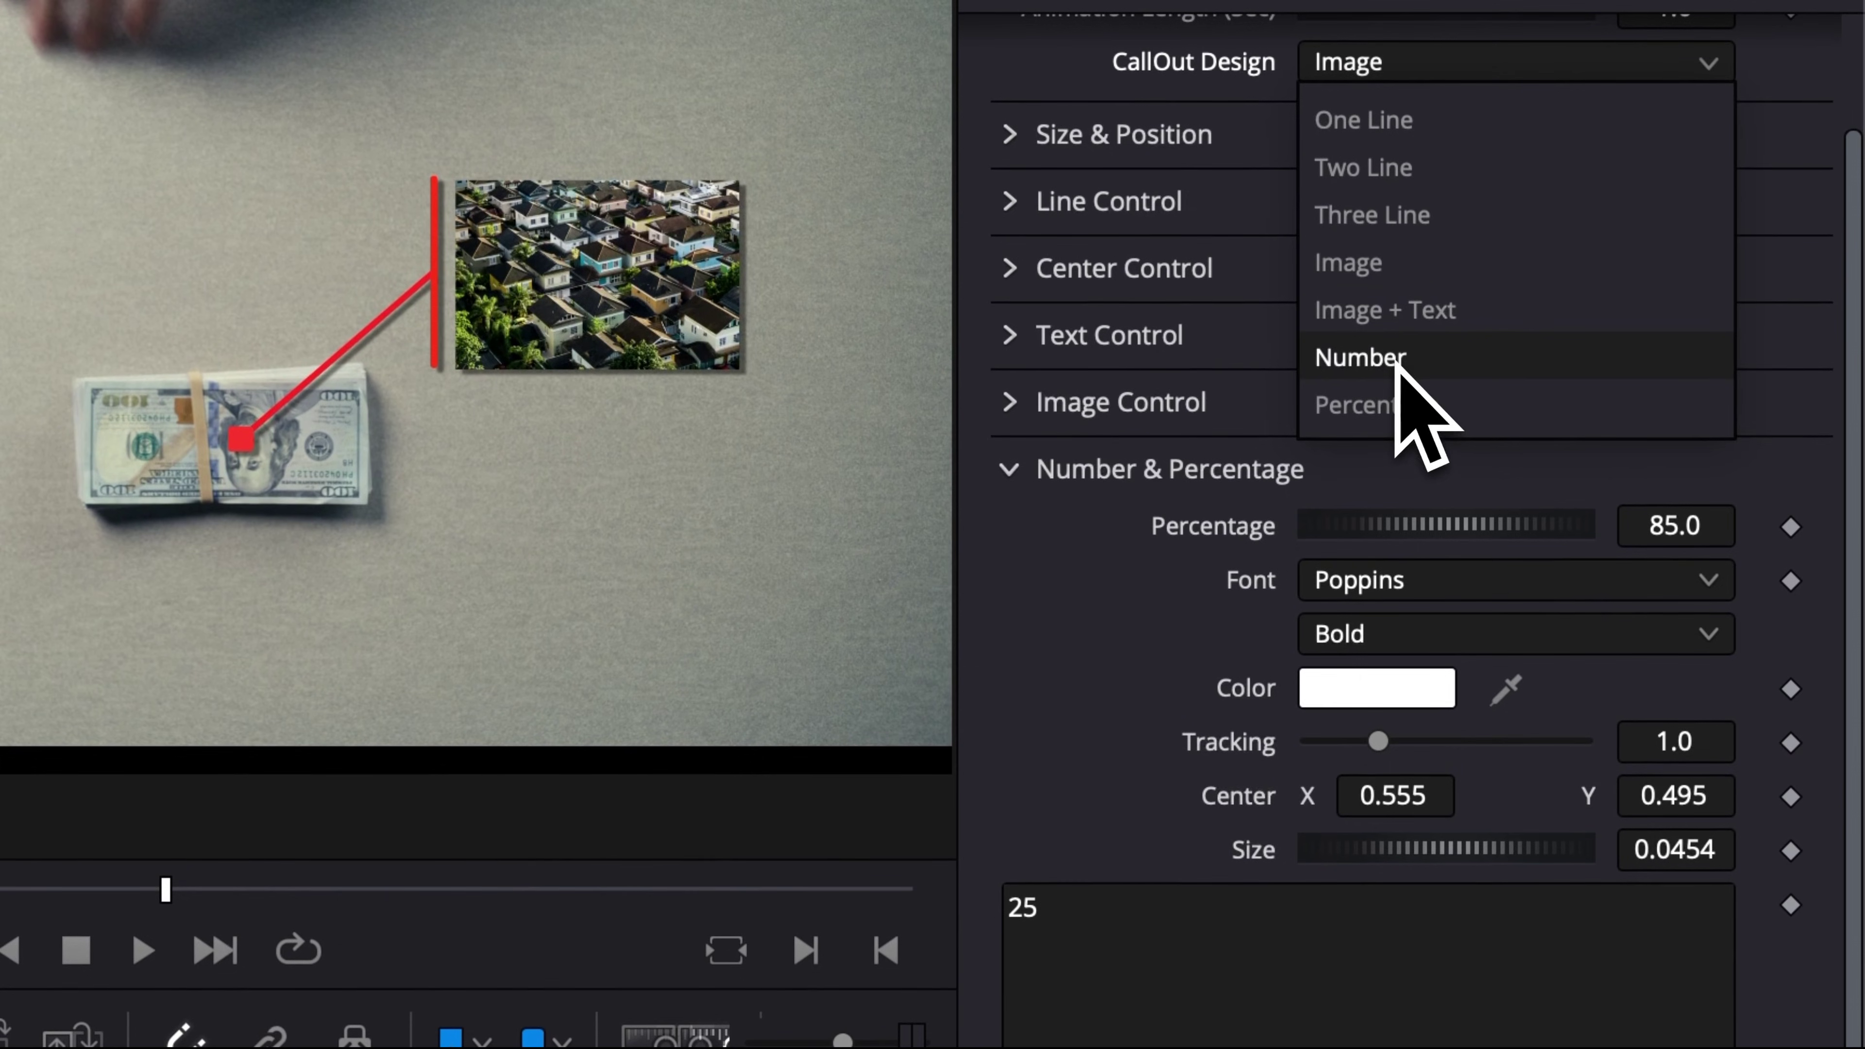
click(1397, 360)
Step: Enter 3000 as the callout number and shift its box to Center X 0.598
scroll(1233, 764, down, 3)
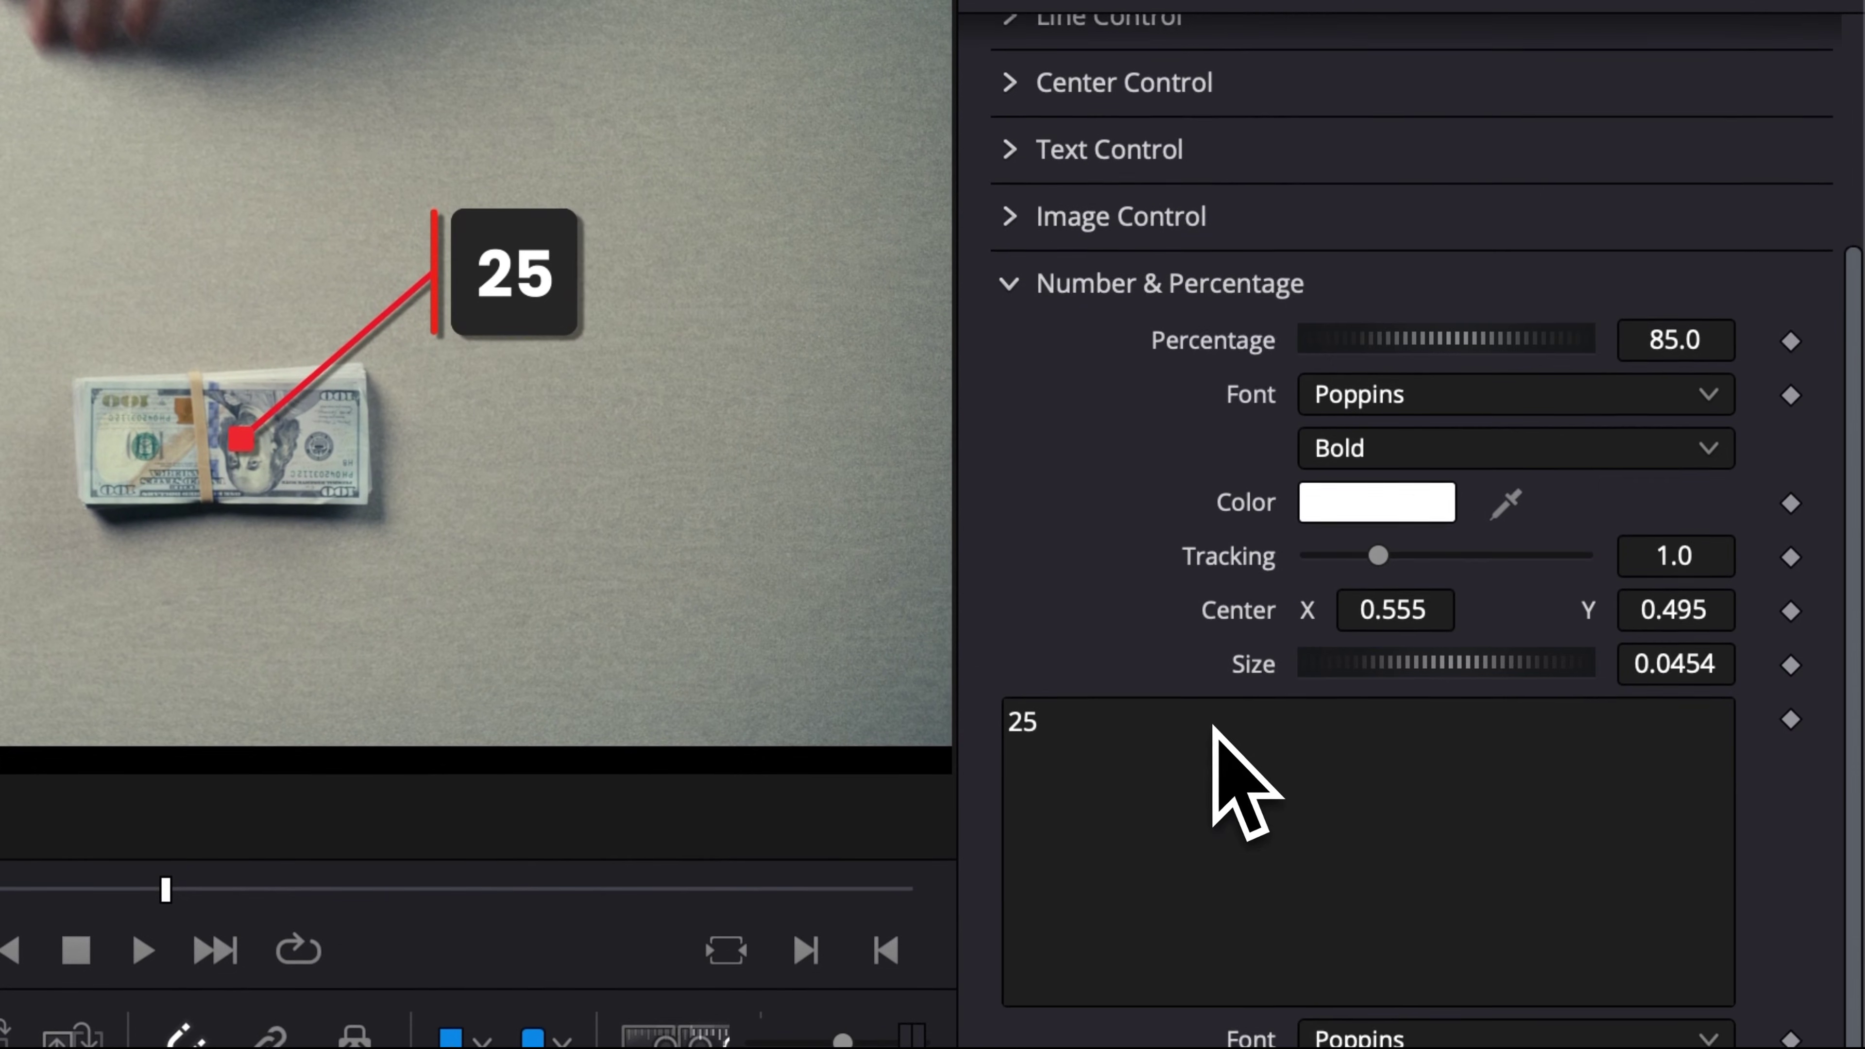
click(1186, 731)
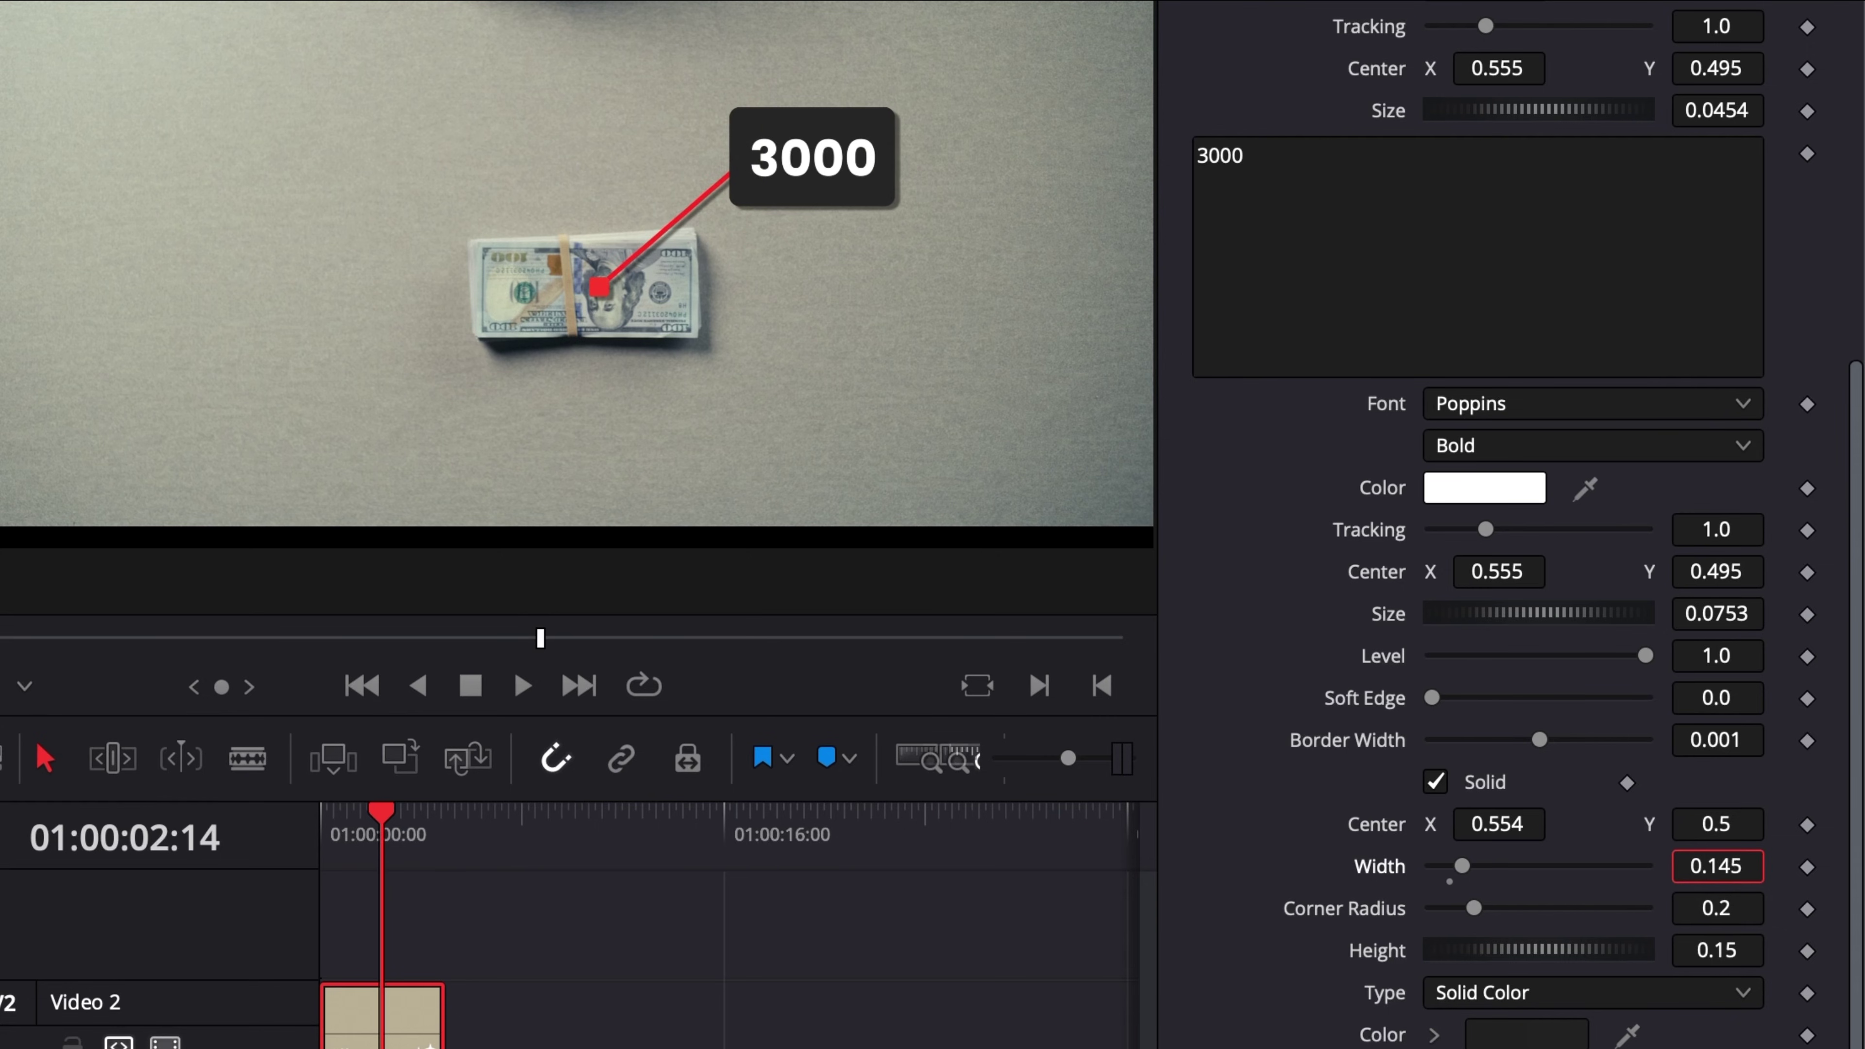
drag(1477, 822, 1541, 823)
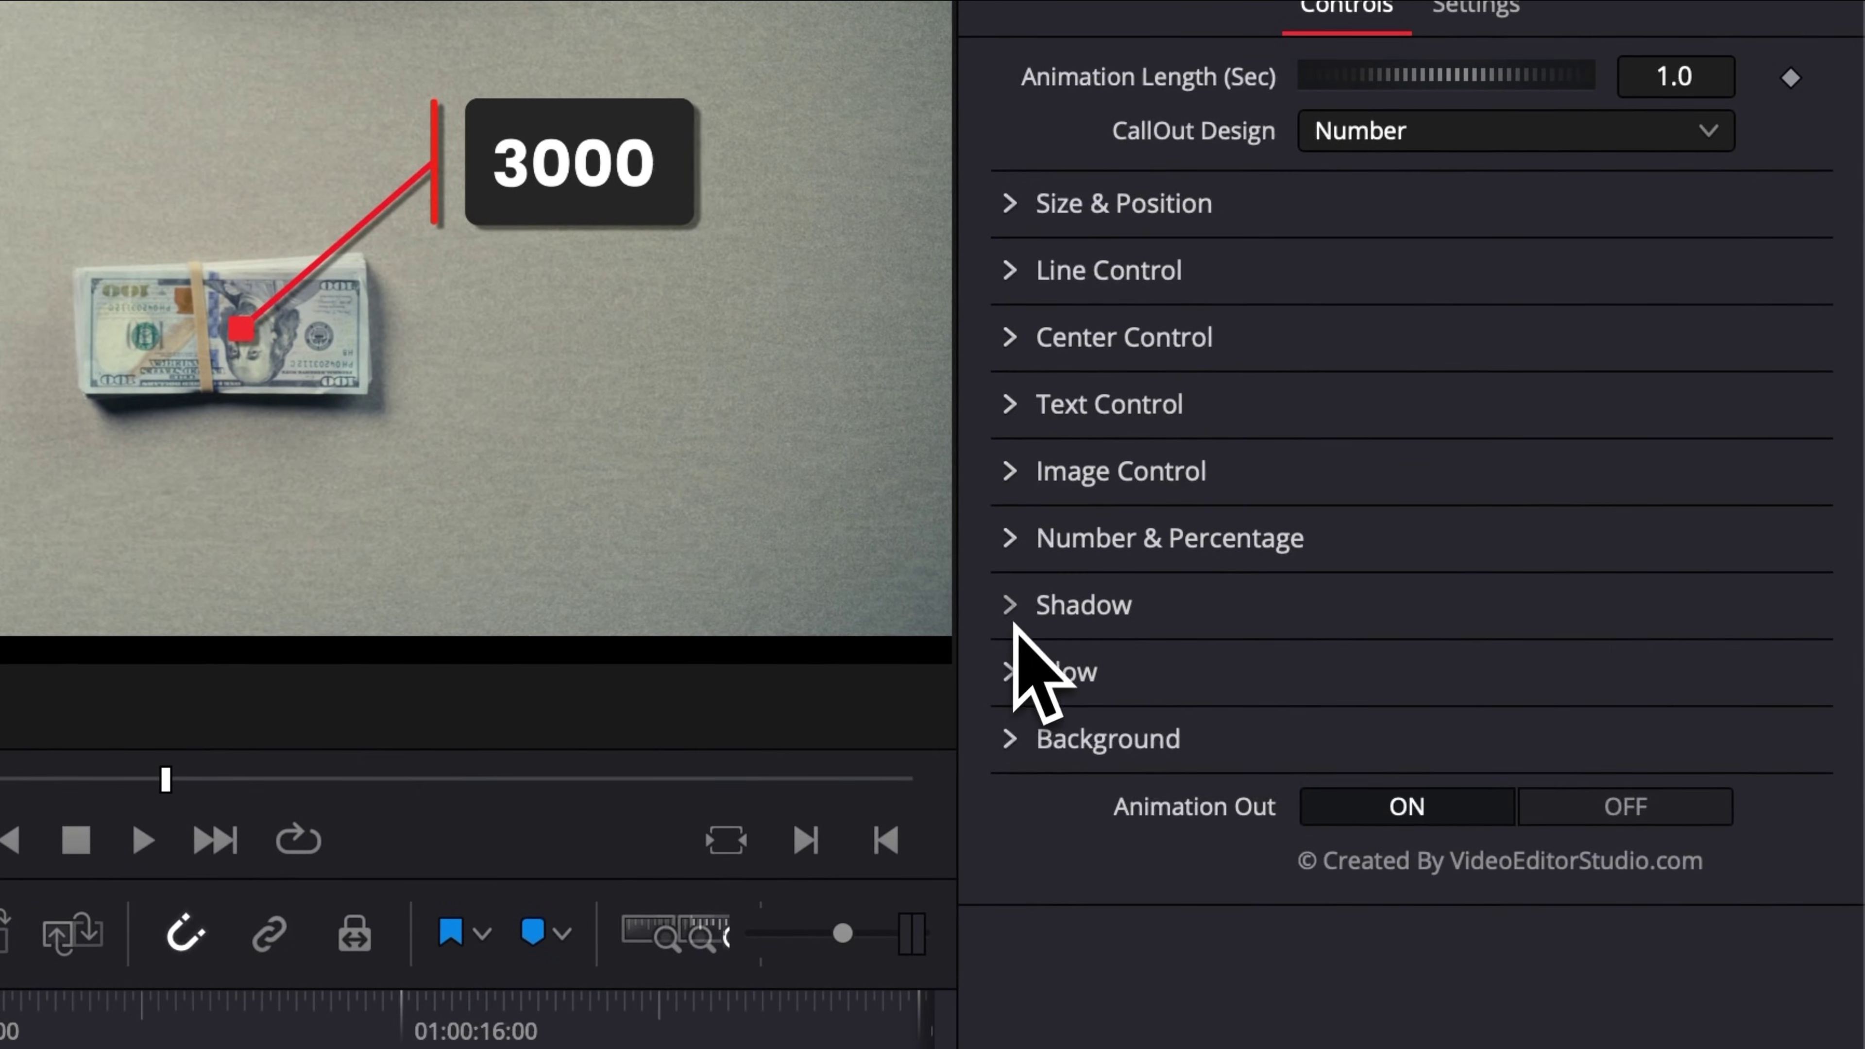
Step: Set the drop shadow to strength 0.898, angle 38, distance 0.0283 and blur 0.504
click(1013, 608)
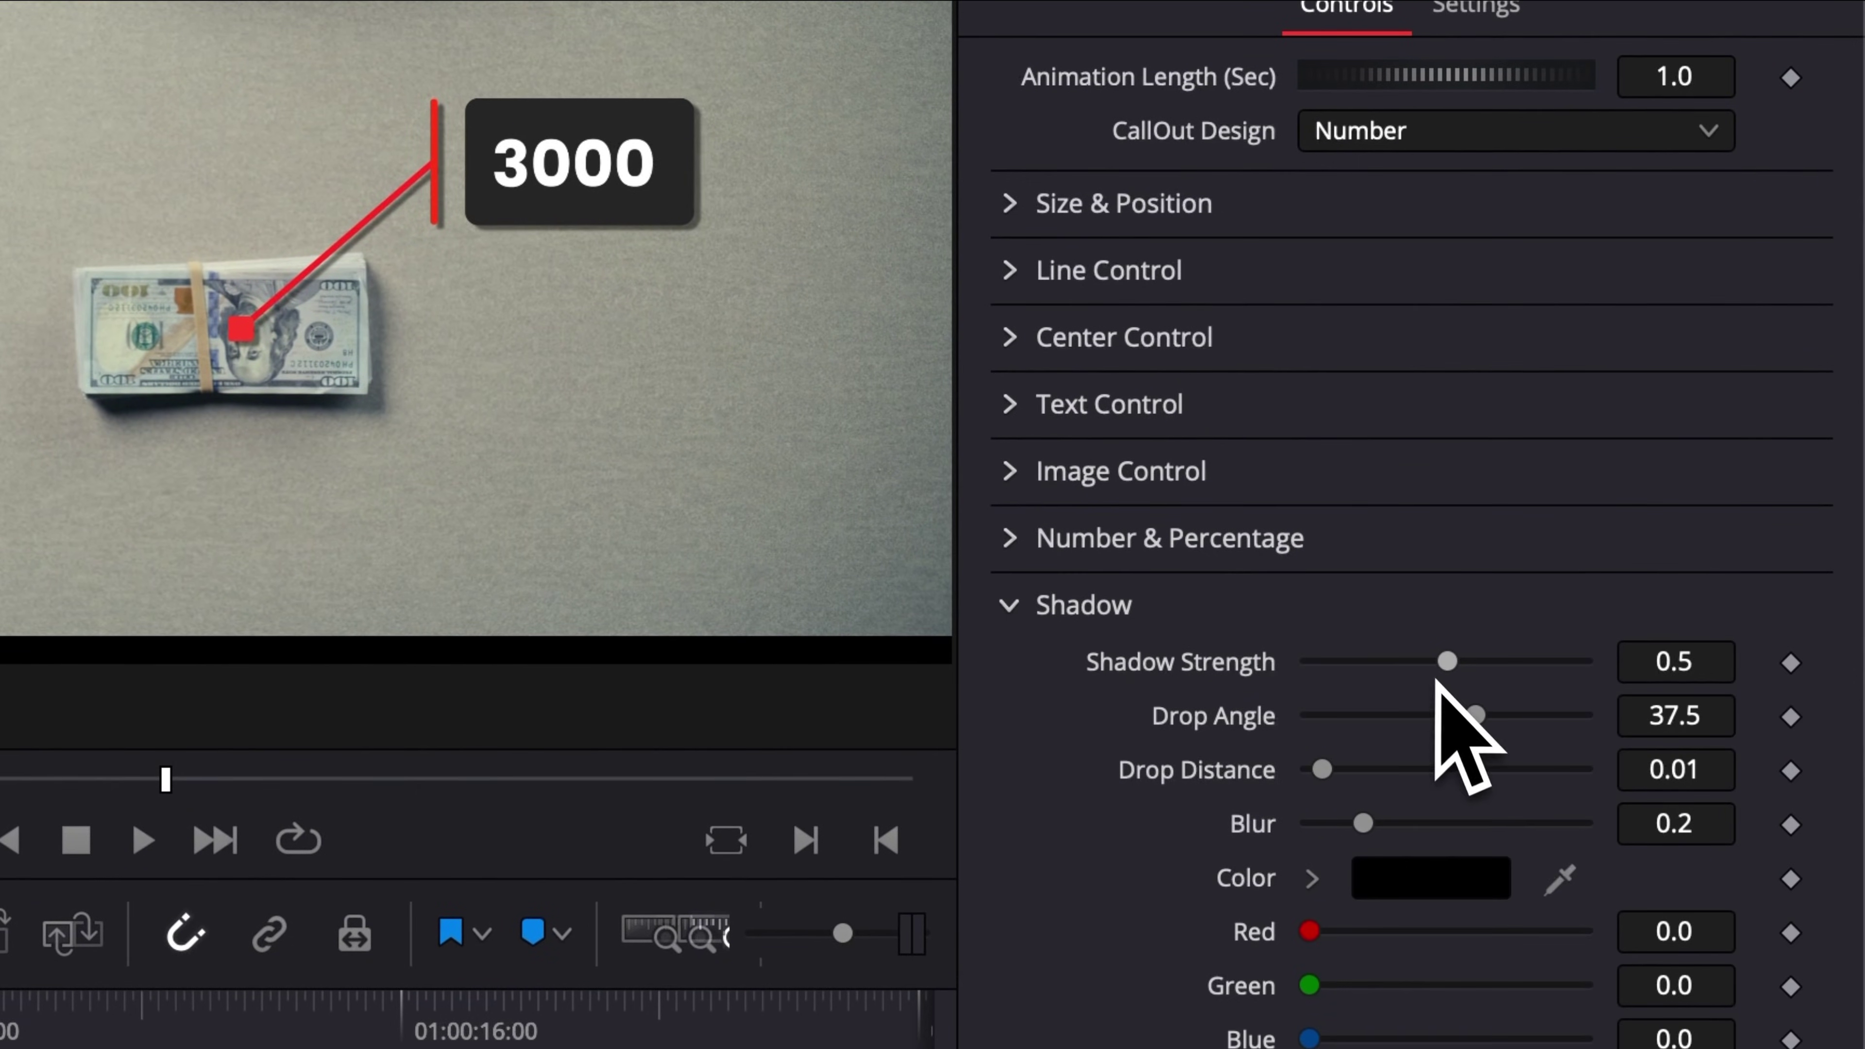
drag(1450, 662, 1621, 683)
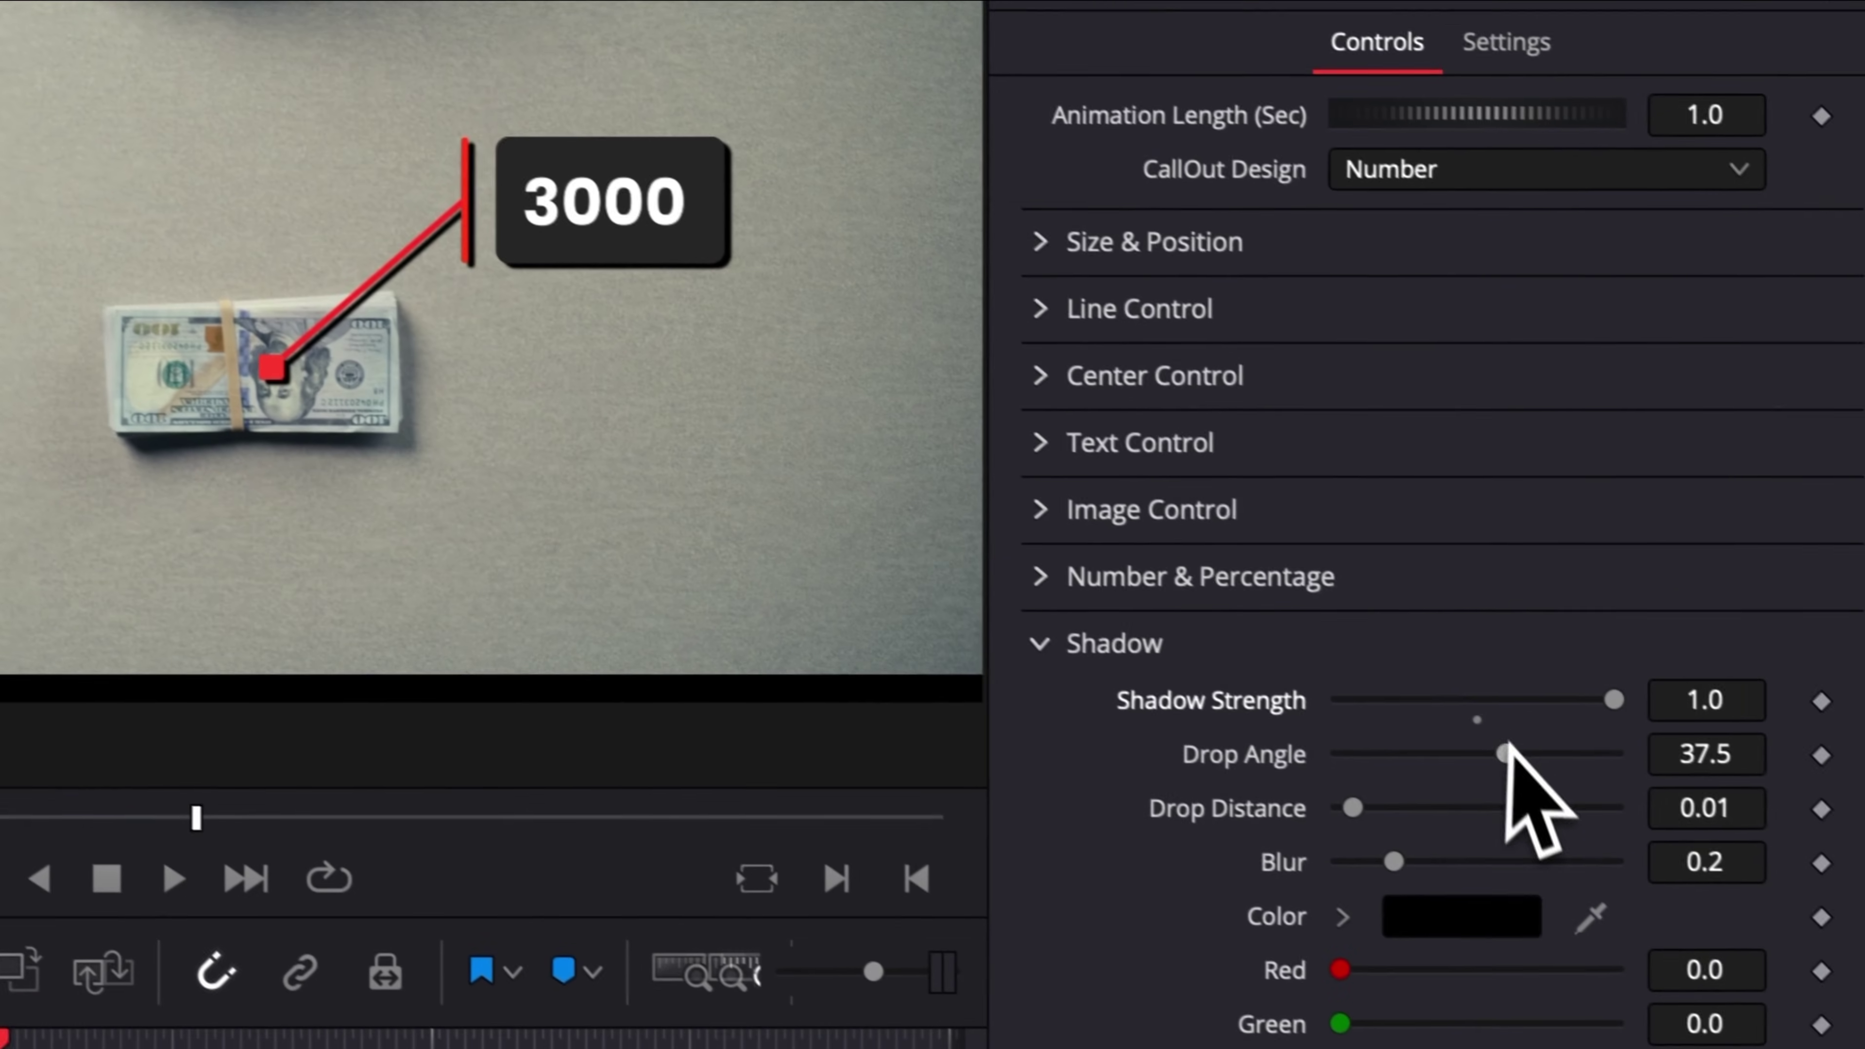
drag(1505, 753, 1481, 783)
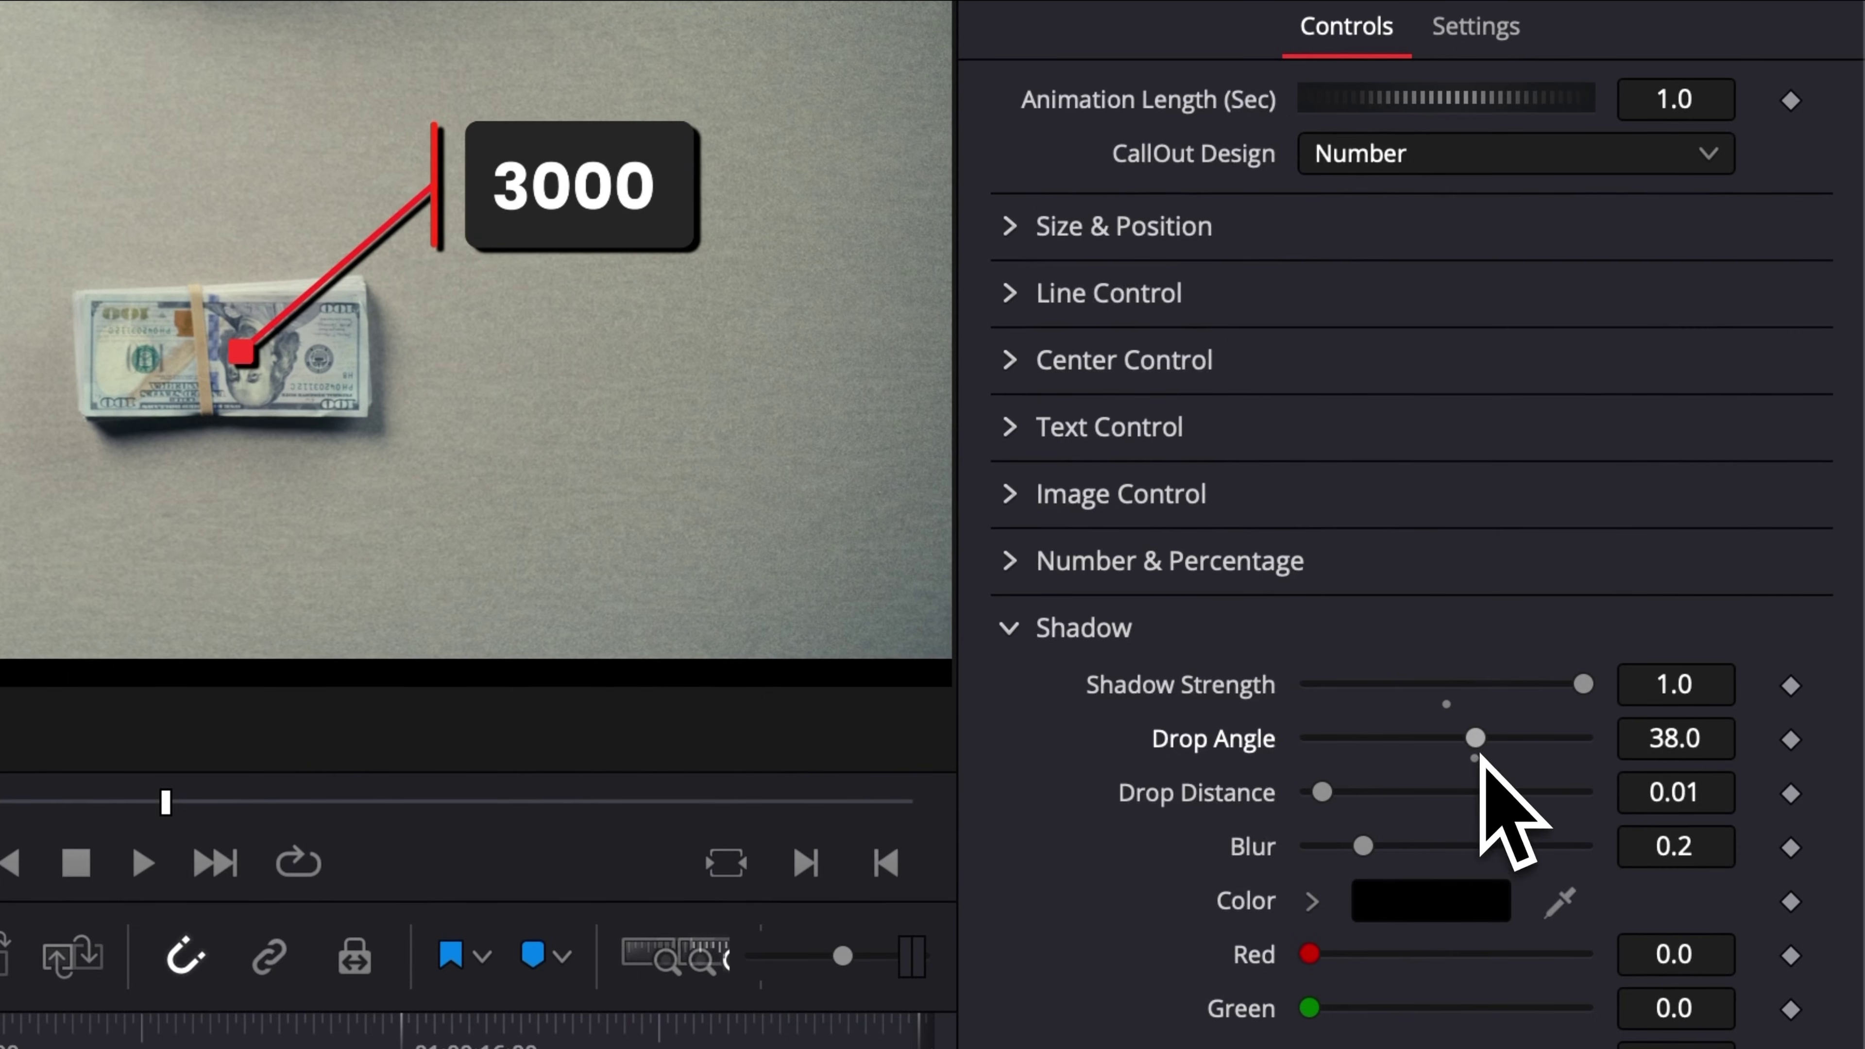
mouse_move(1322, 775)
mouse_down()
mouse_move(1390, 791)
mouse_move(1241, 772)
mouse_move(1351, 778)
mouse_up()
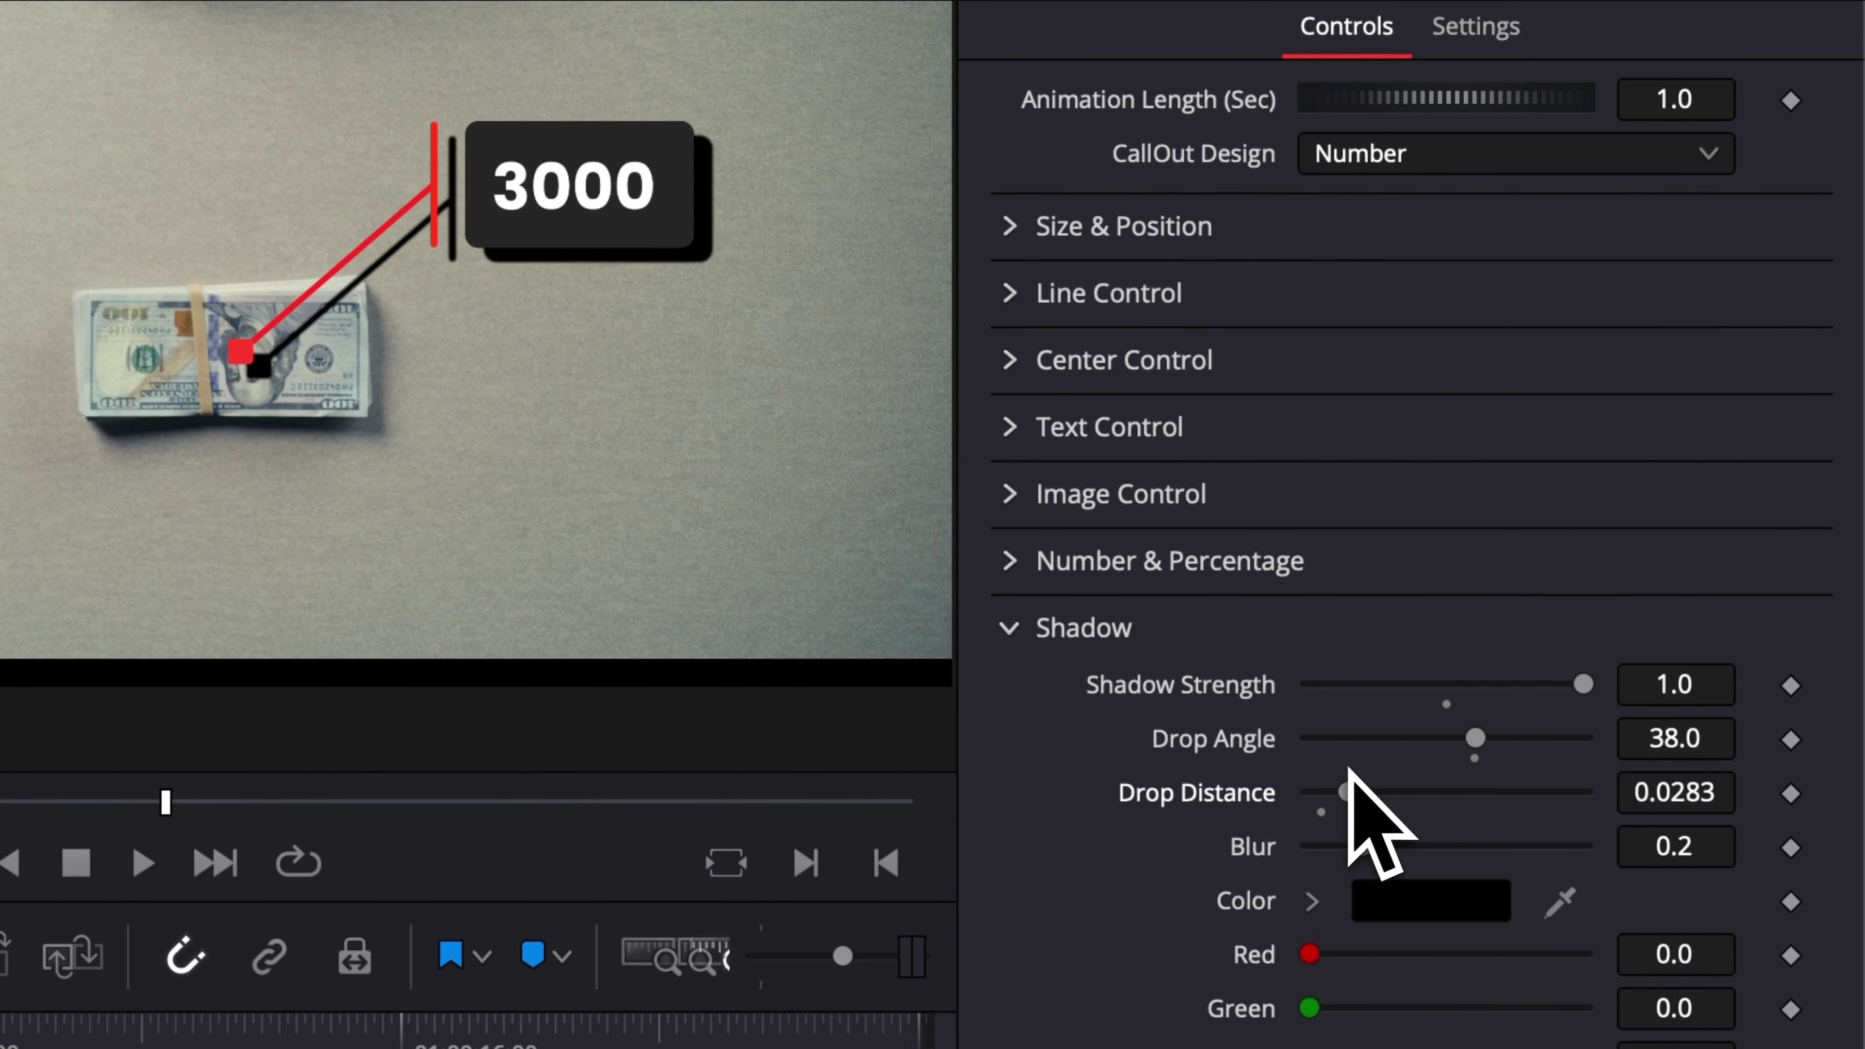
drag(1366, 845, 1445, 837)
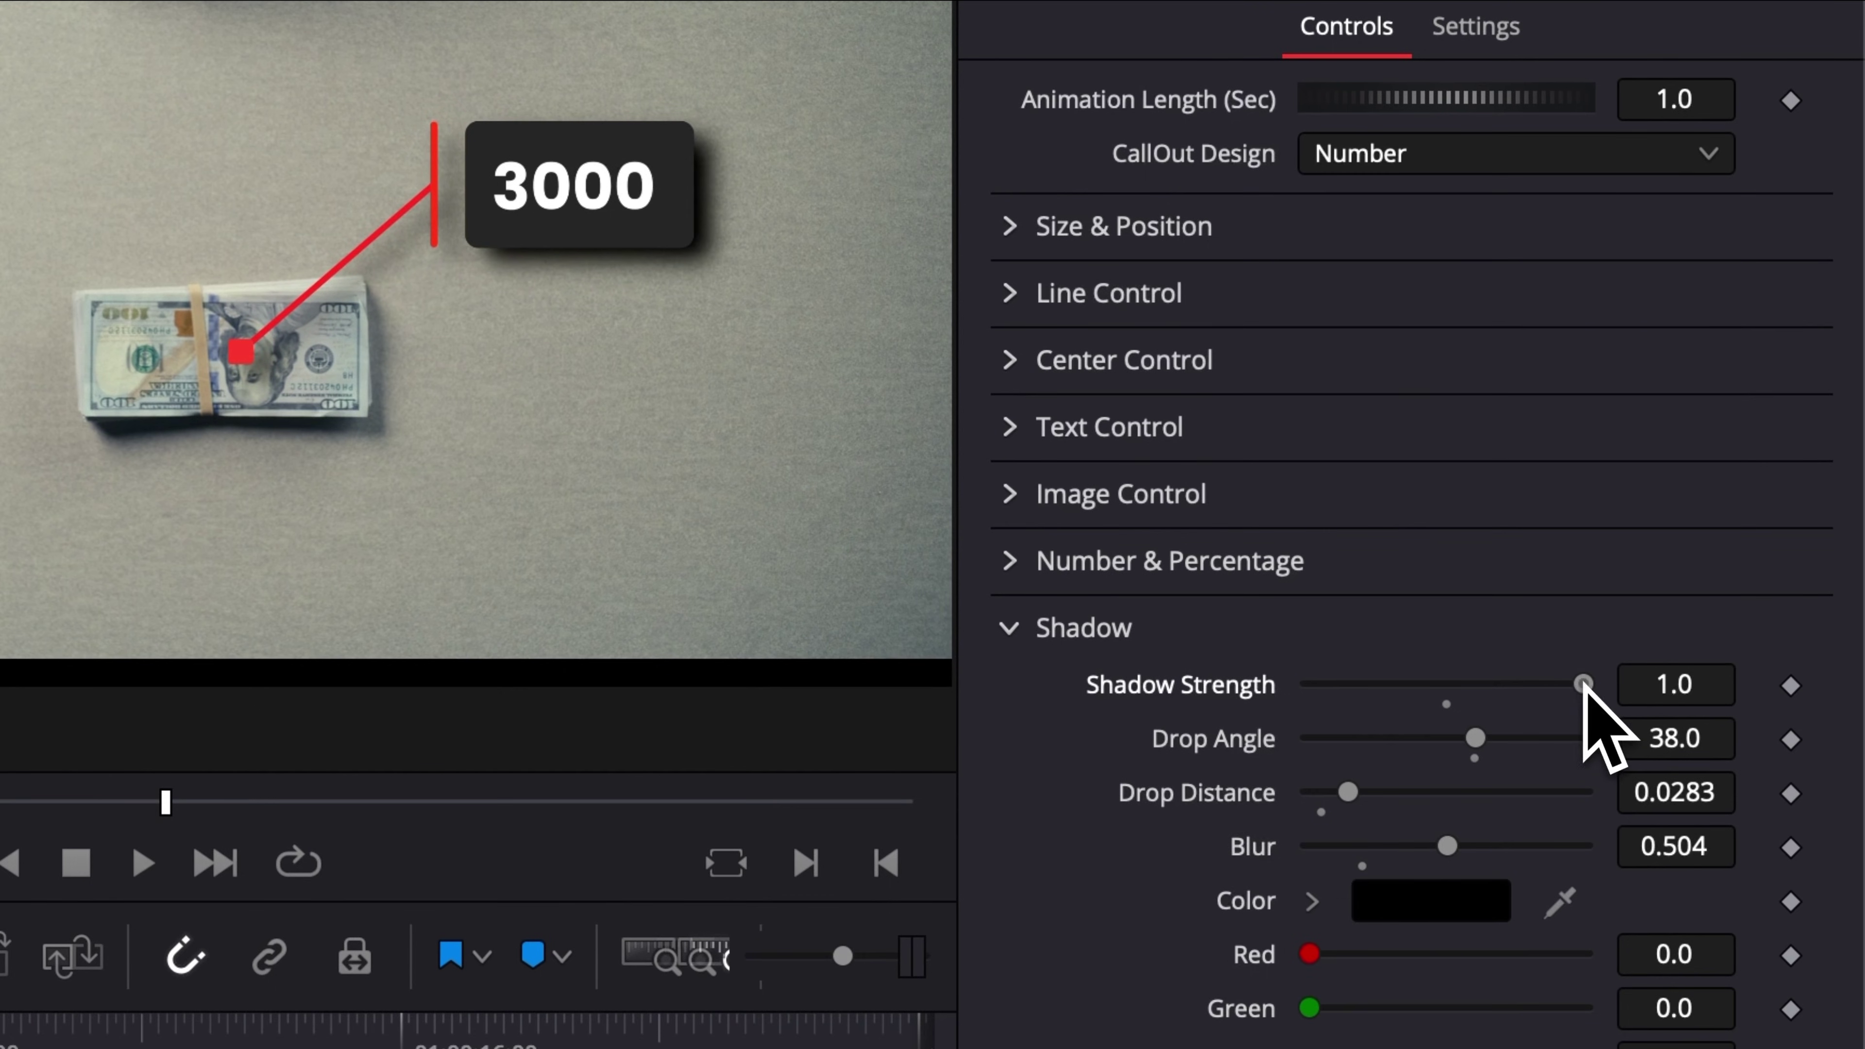
drag(1580, 684, 1549, 683)
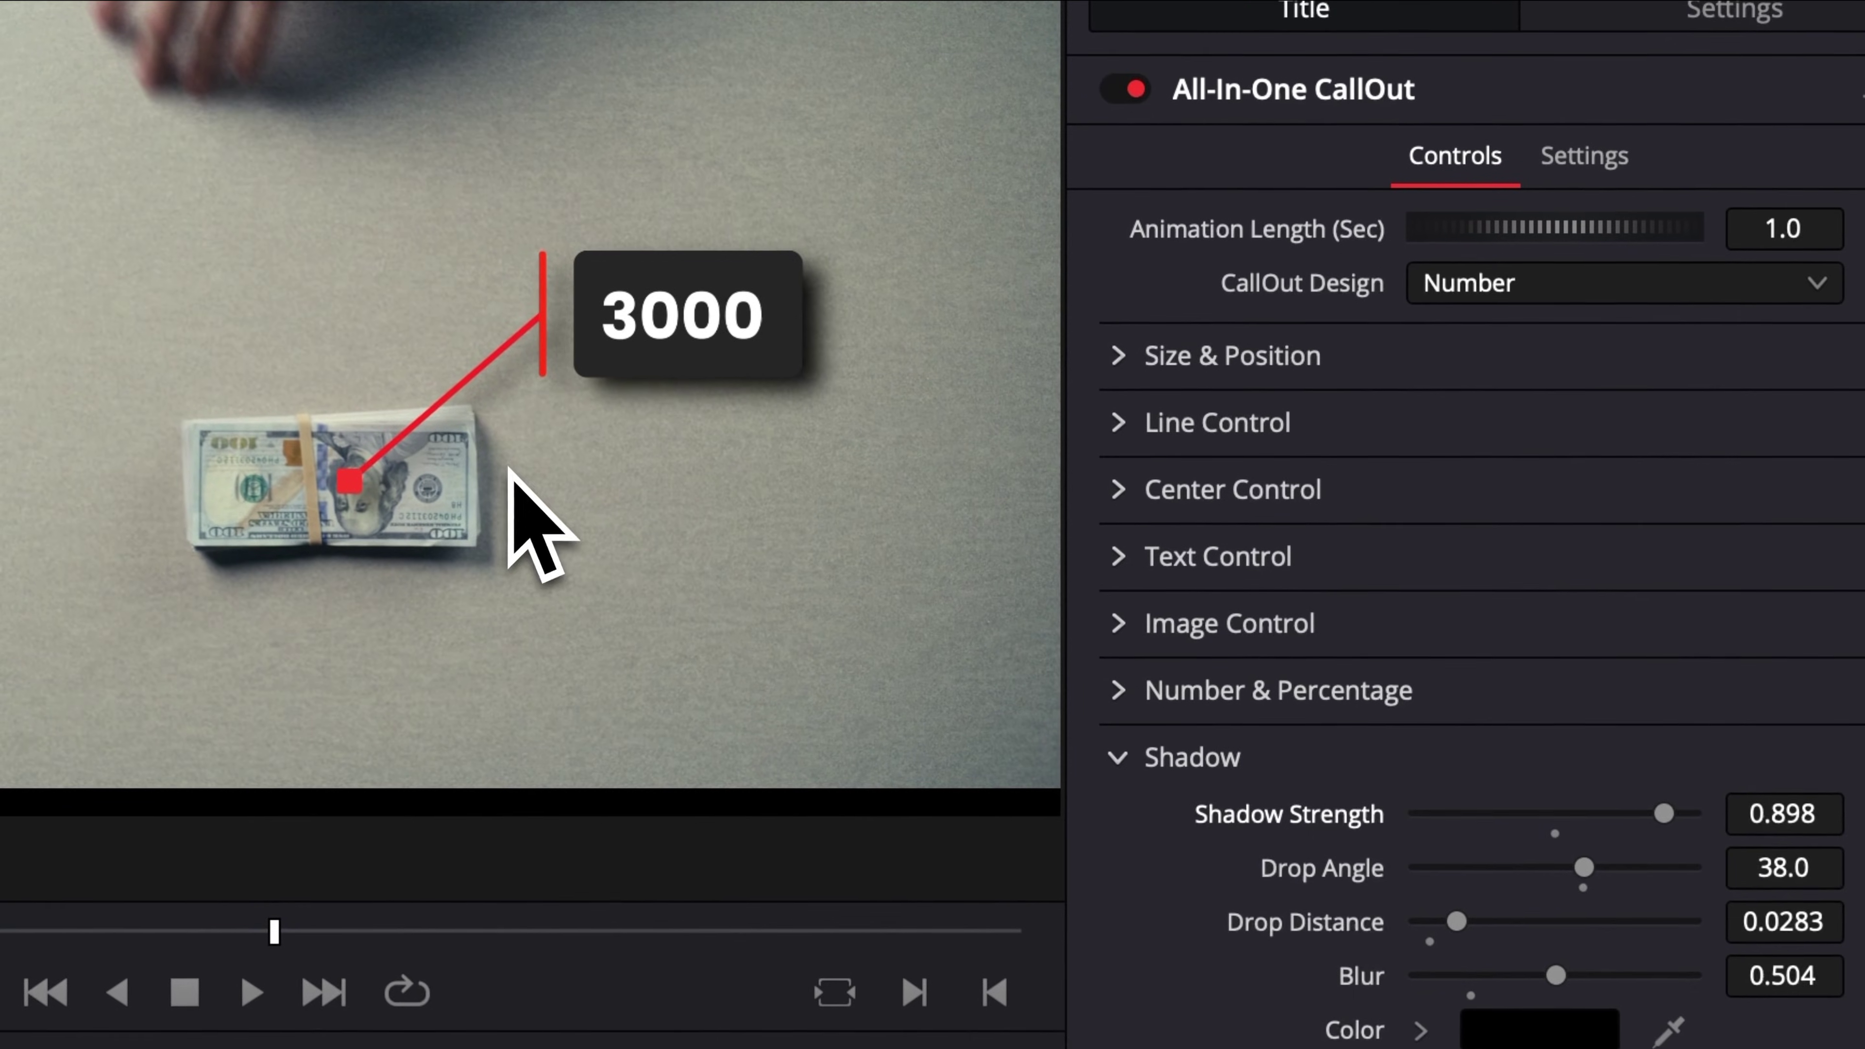
Step: Set the glow to threshold 0.031, gain 0.866, size 22.8 and blend 0.661
click(1121, 756)
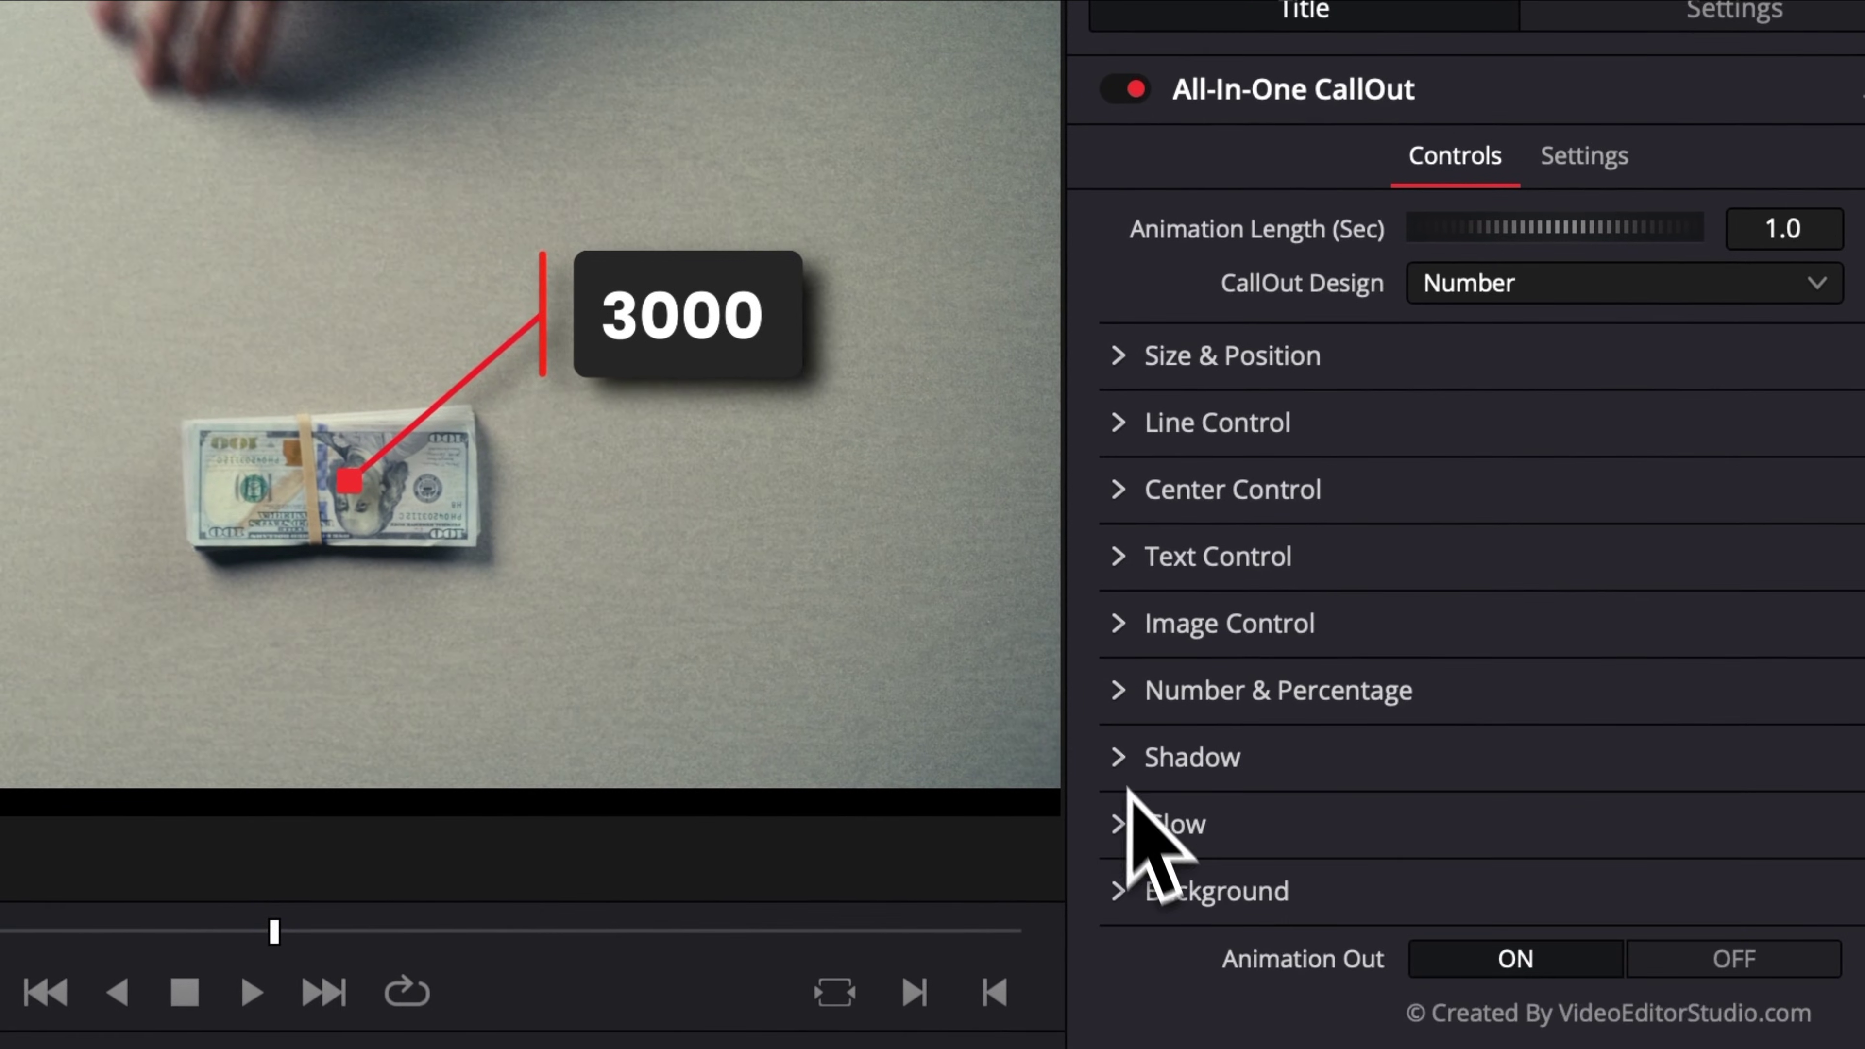
click(1121, 824)
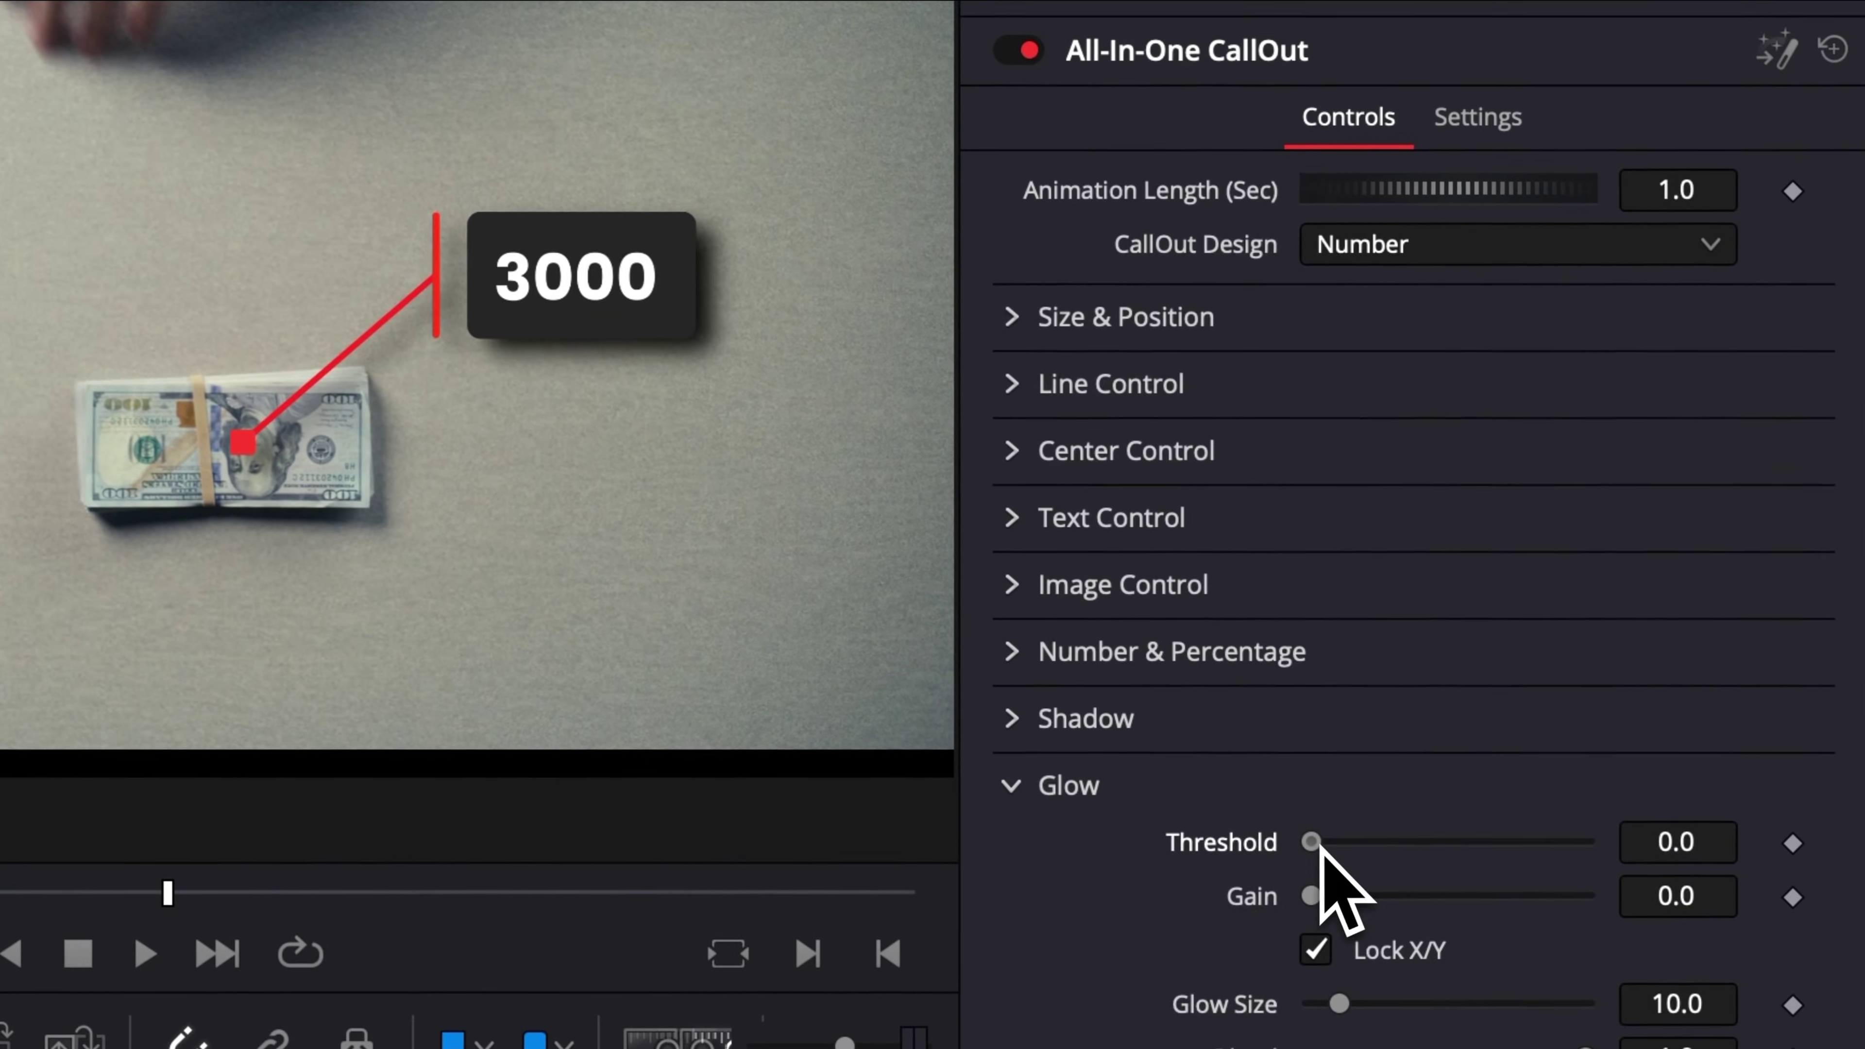
drag(1332, 851, 1366, 902)
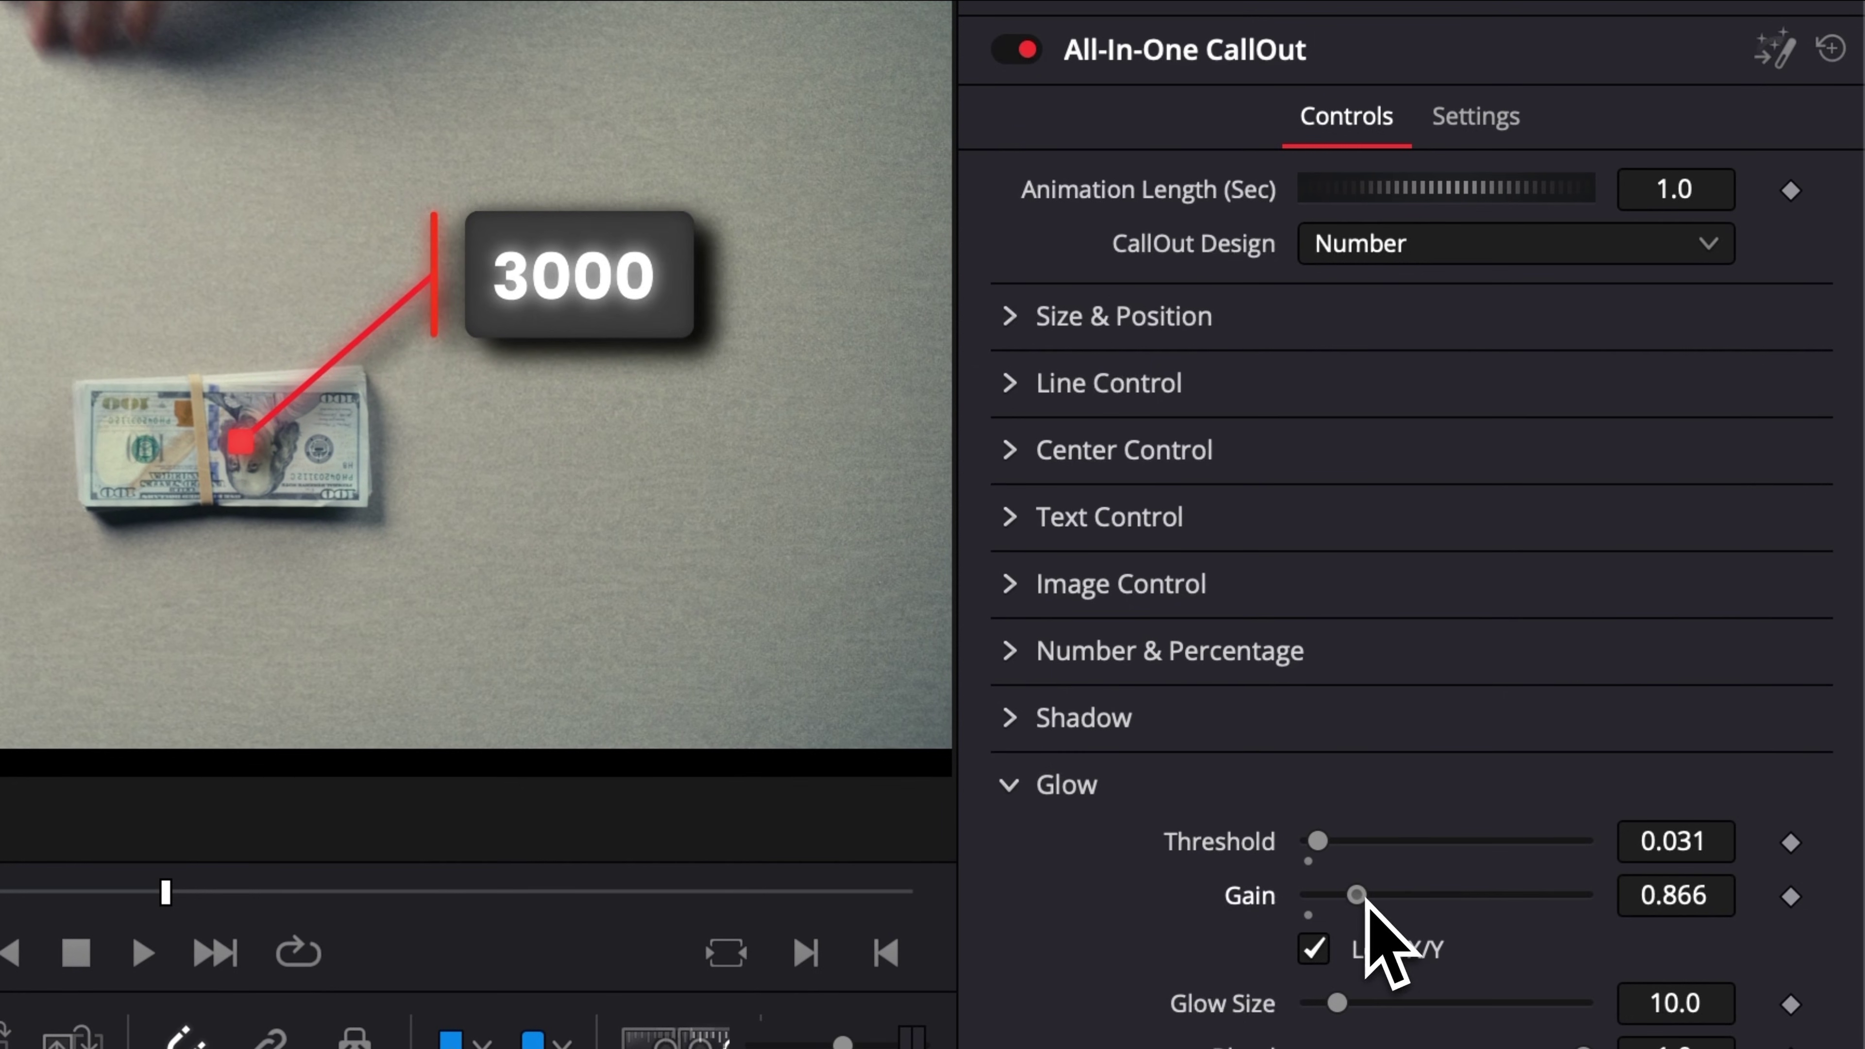
drag(1338, 1005, 1403, 1006)
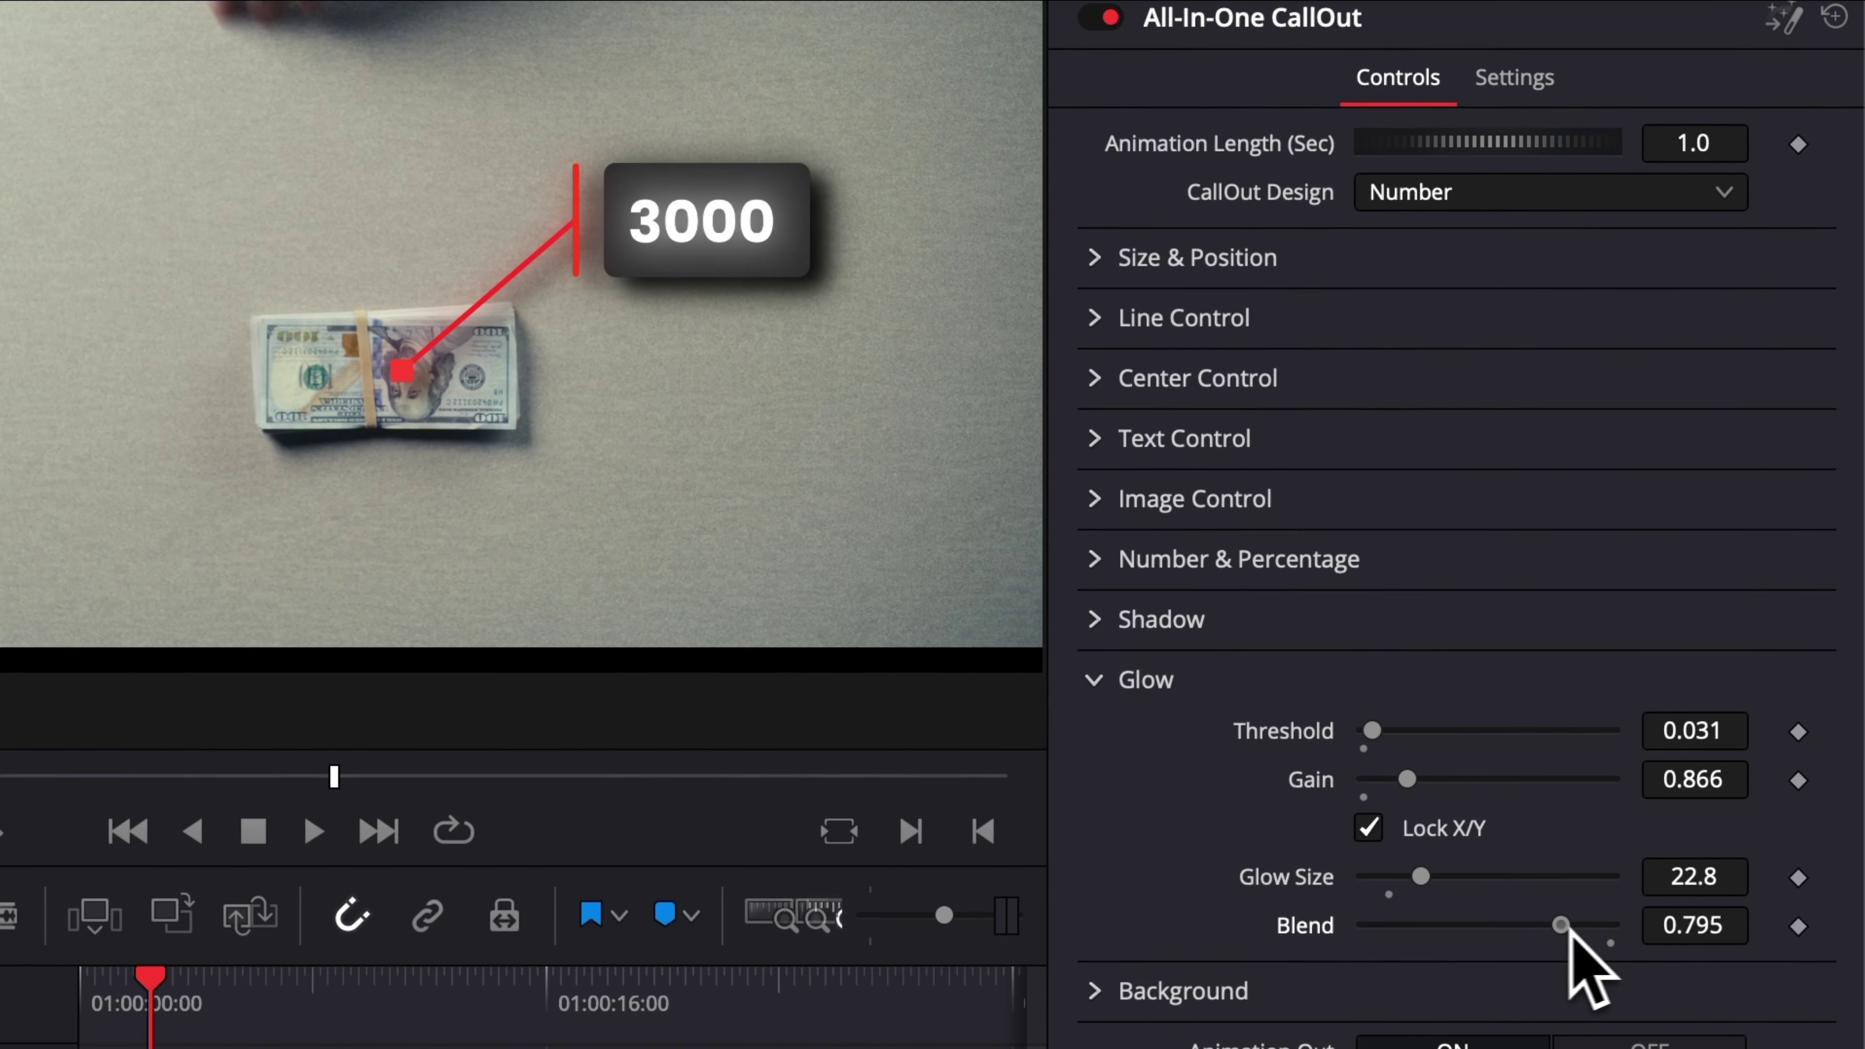
mouse_move(1567, 931)
mouse_down()
mouse_move(1478, 926)
mouse_move(1549, 927)
mouse_up()
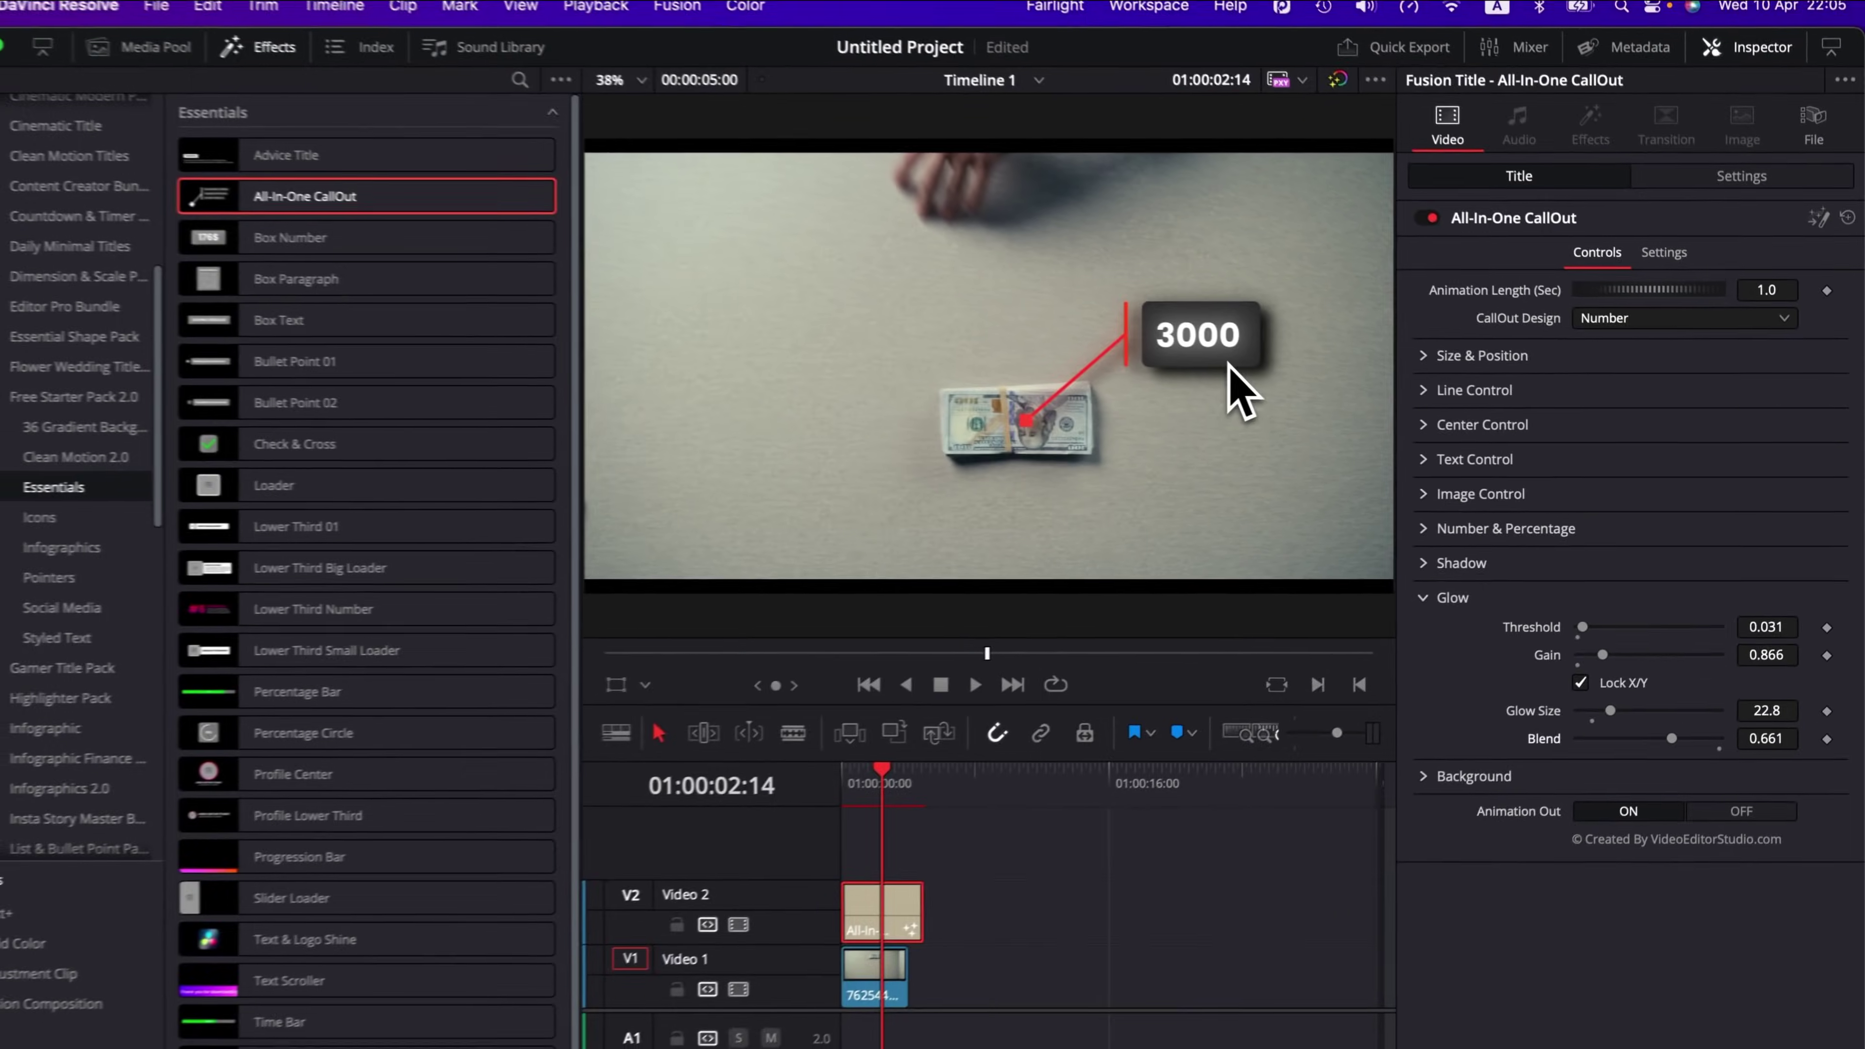
Step: Turn on an inverted callout background at opacity 0.48
click(1438, 596)
click(1235, 779)
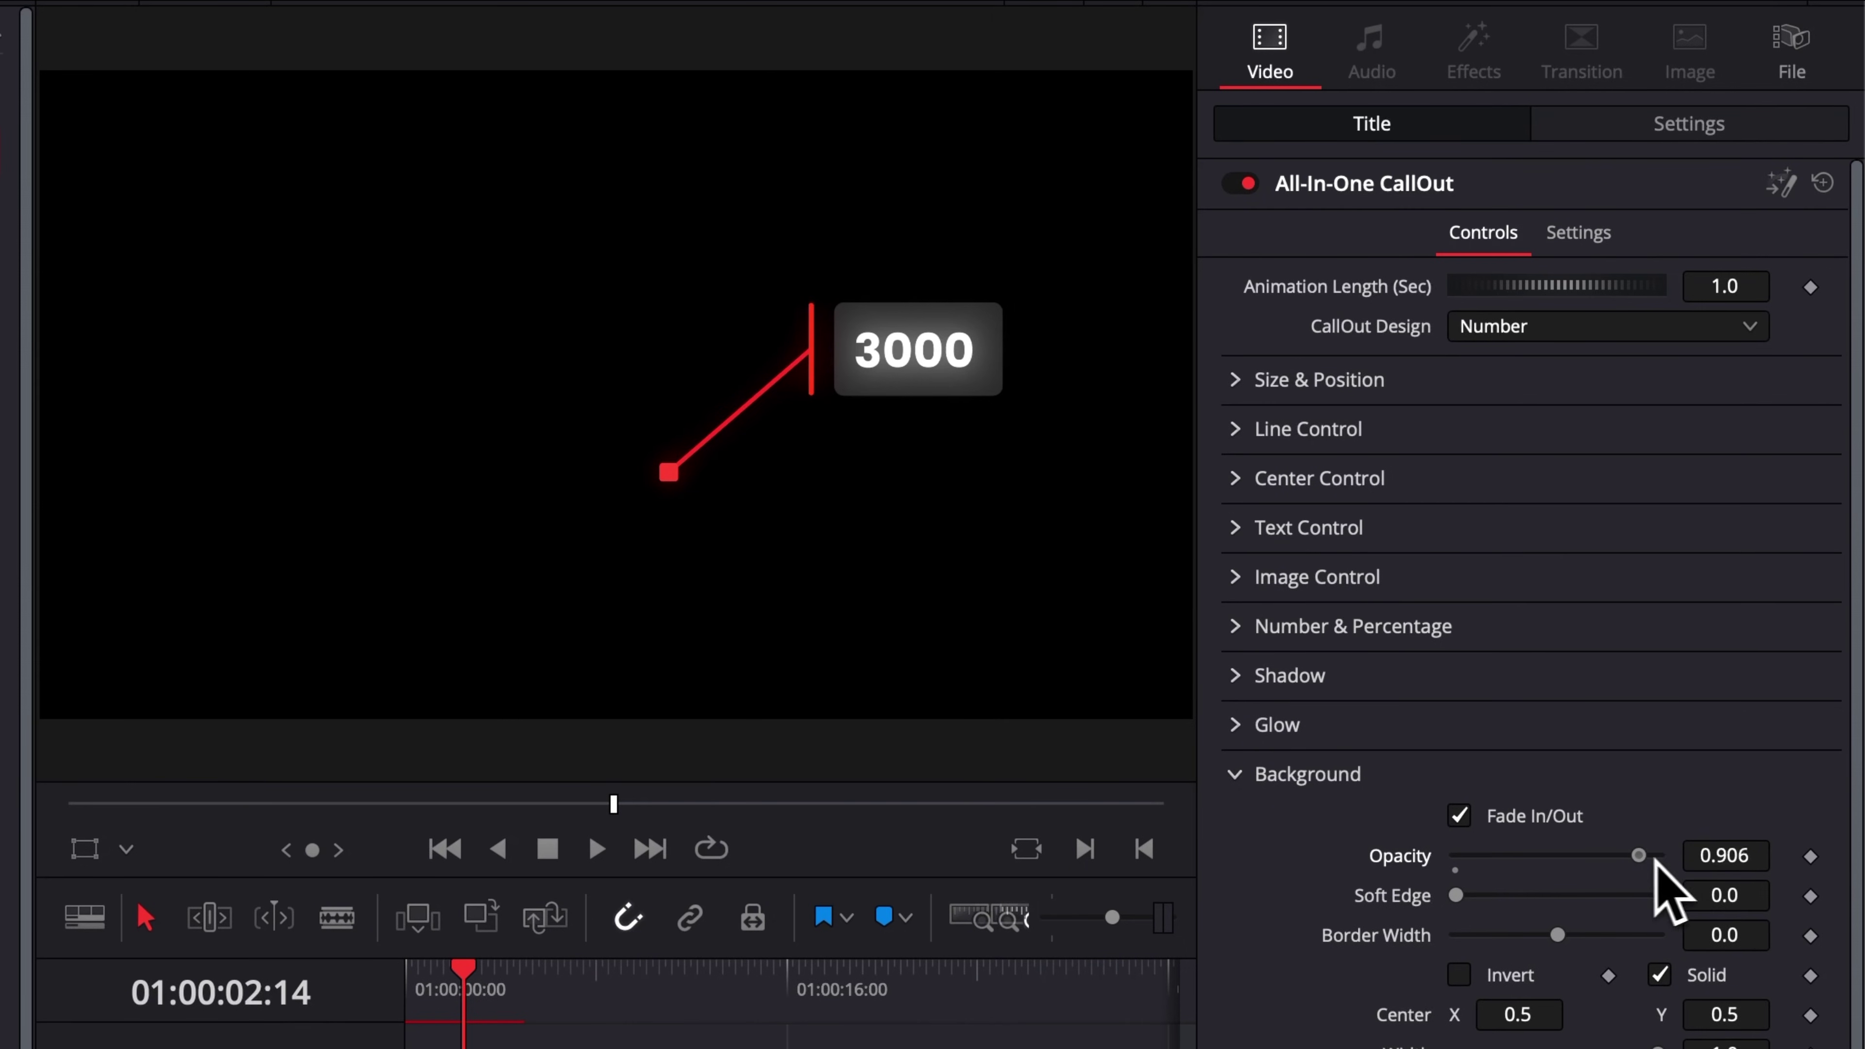
drag(1656, 860, 1559, 858)
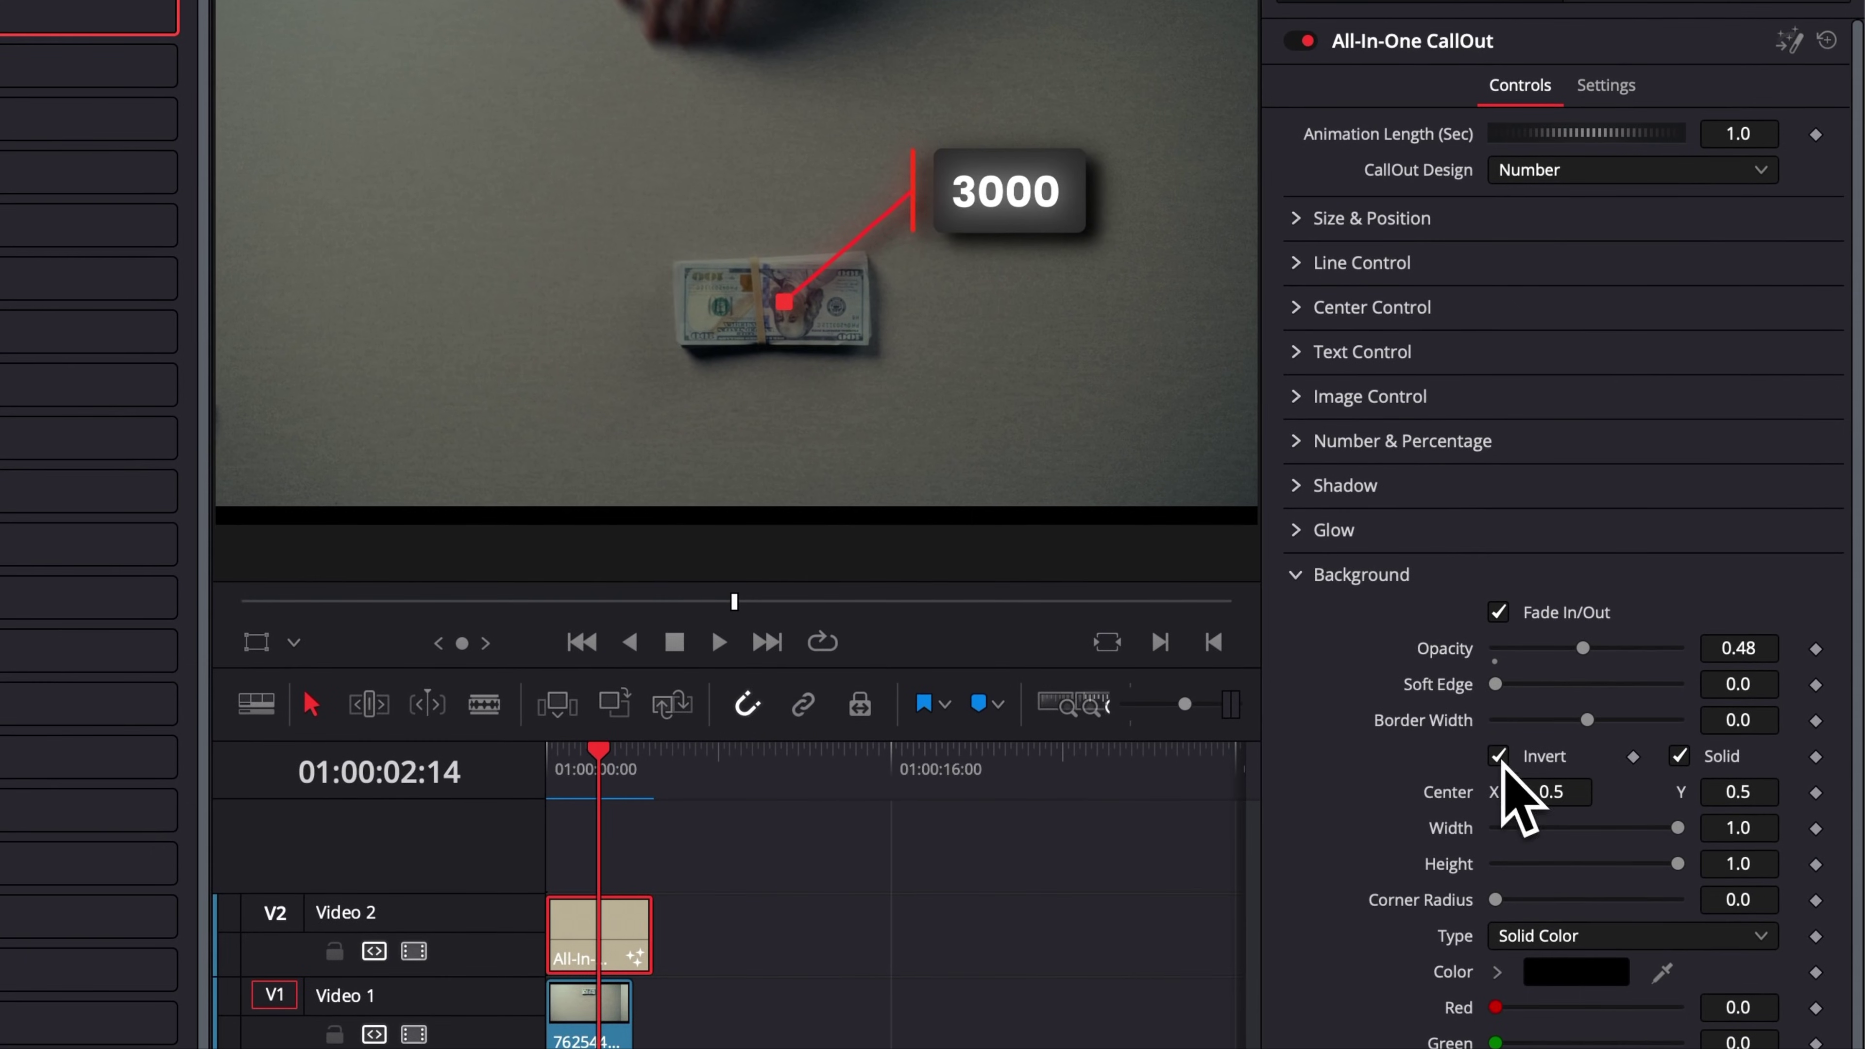
Step: Shape the background vignette: width 0.732, height 0.654, soft edge 0.1276, centre X 0.658
drag(1677, 839, 1613, 863)
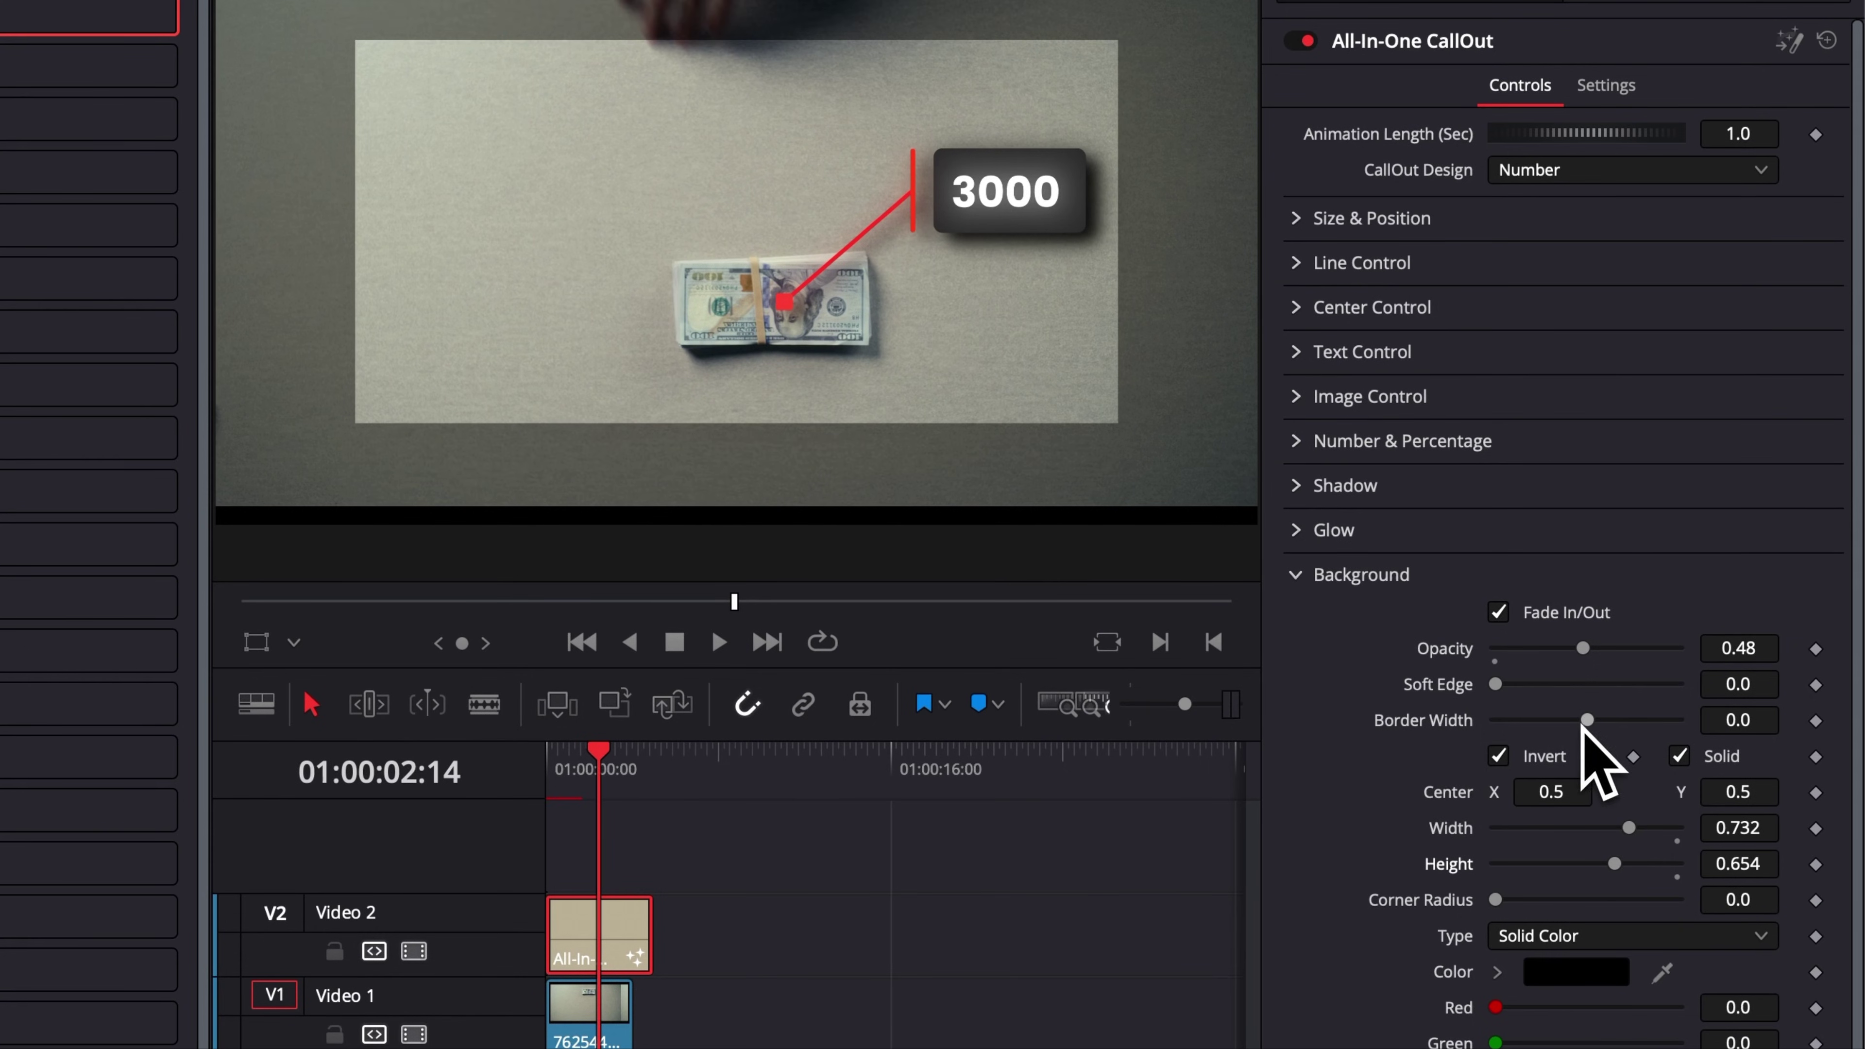
drag(1499, 692, 1590, 714)
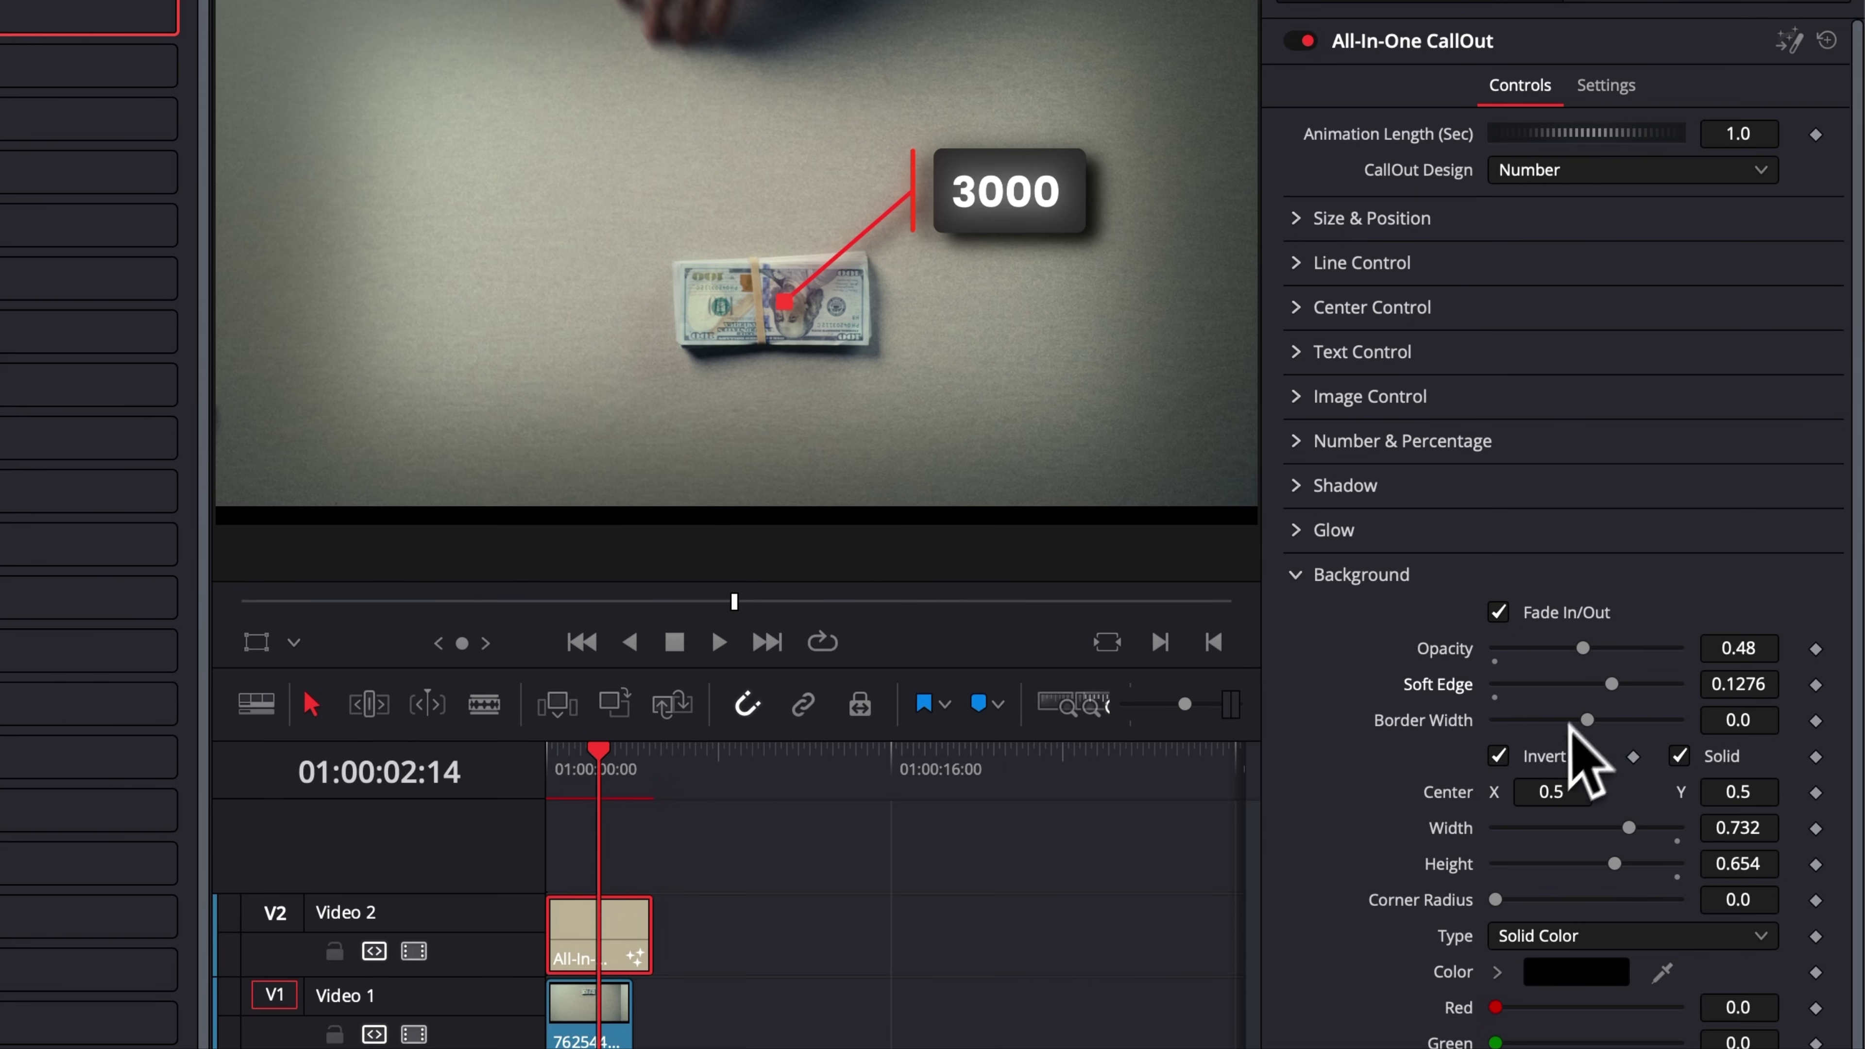
drag(1546, 790, 1601, 791)
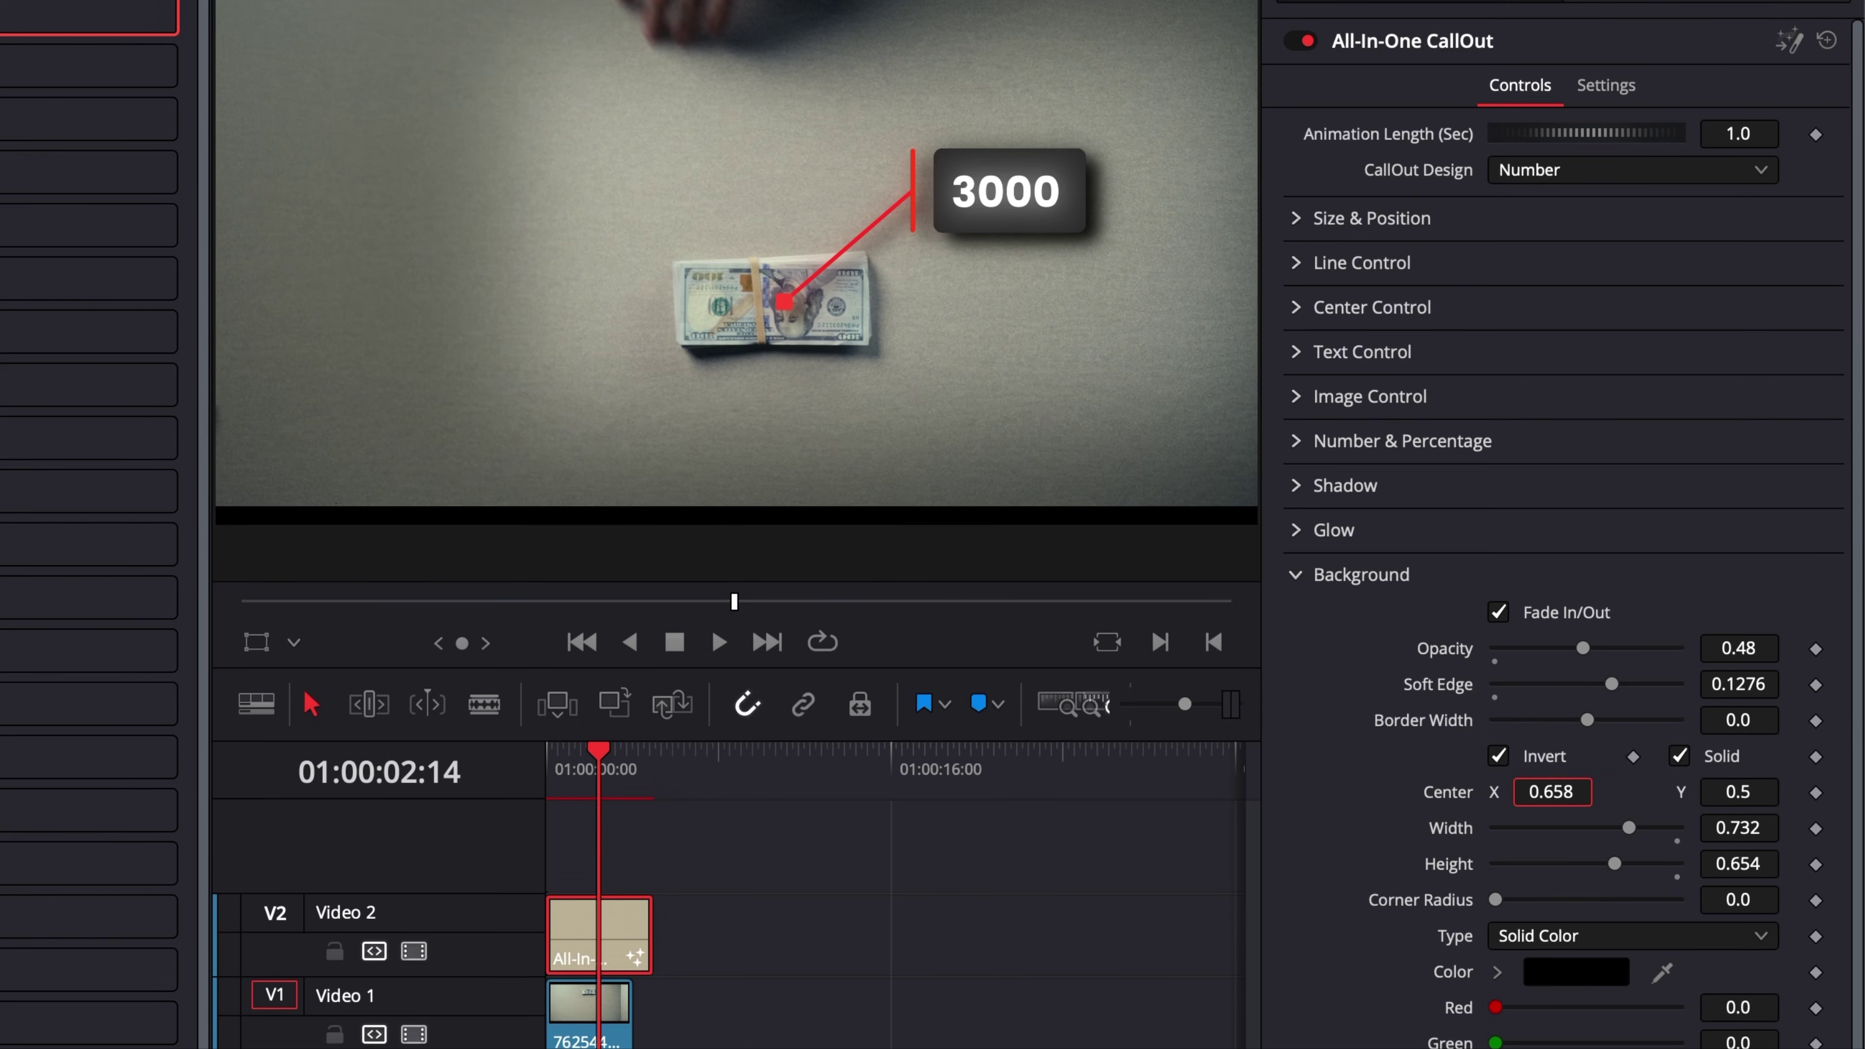